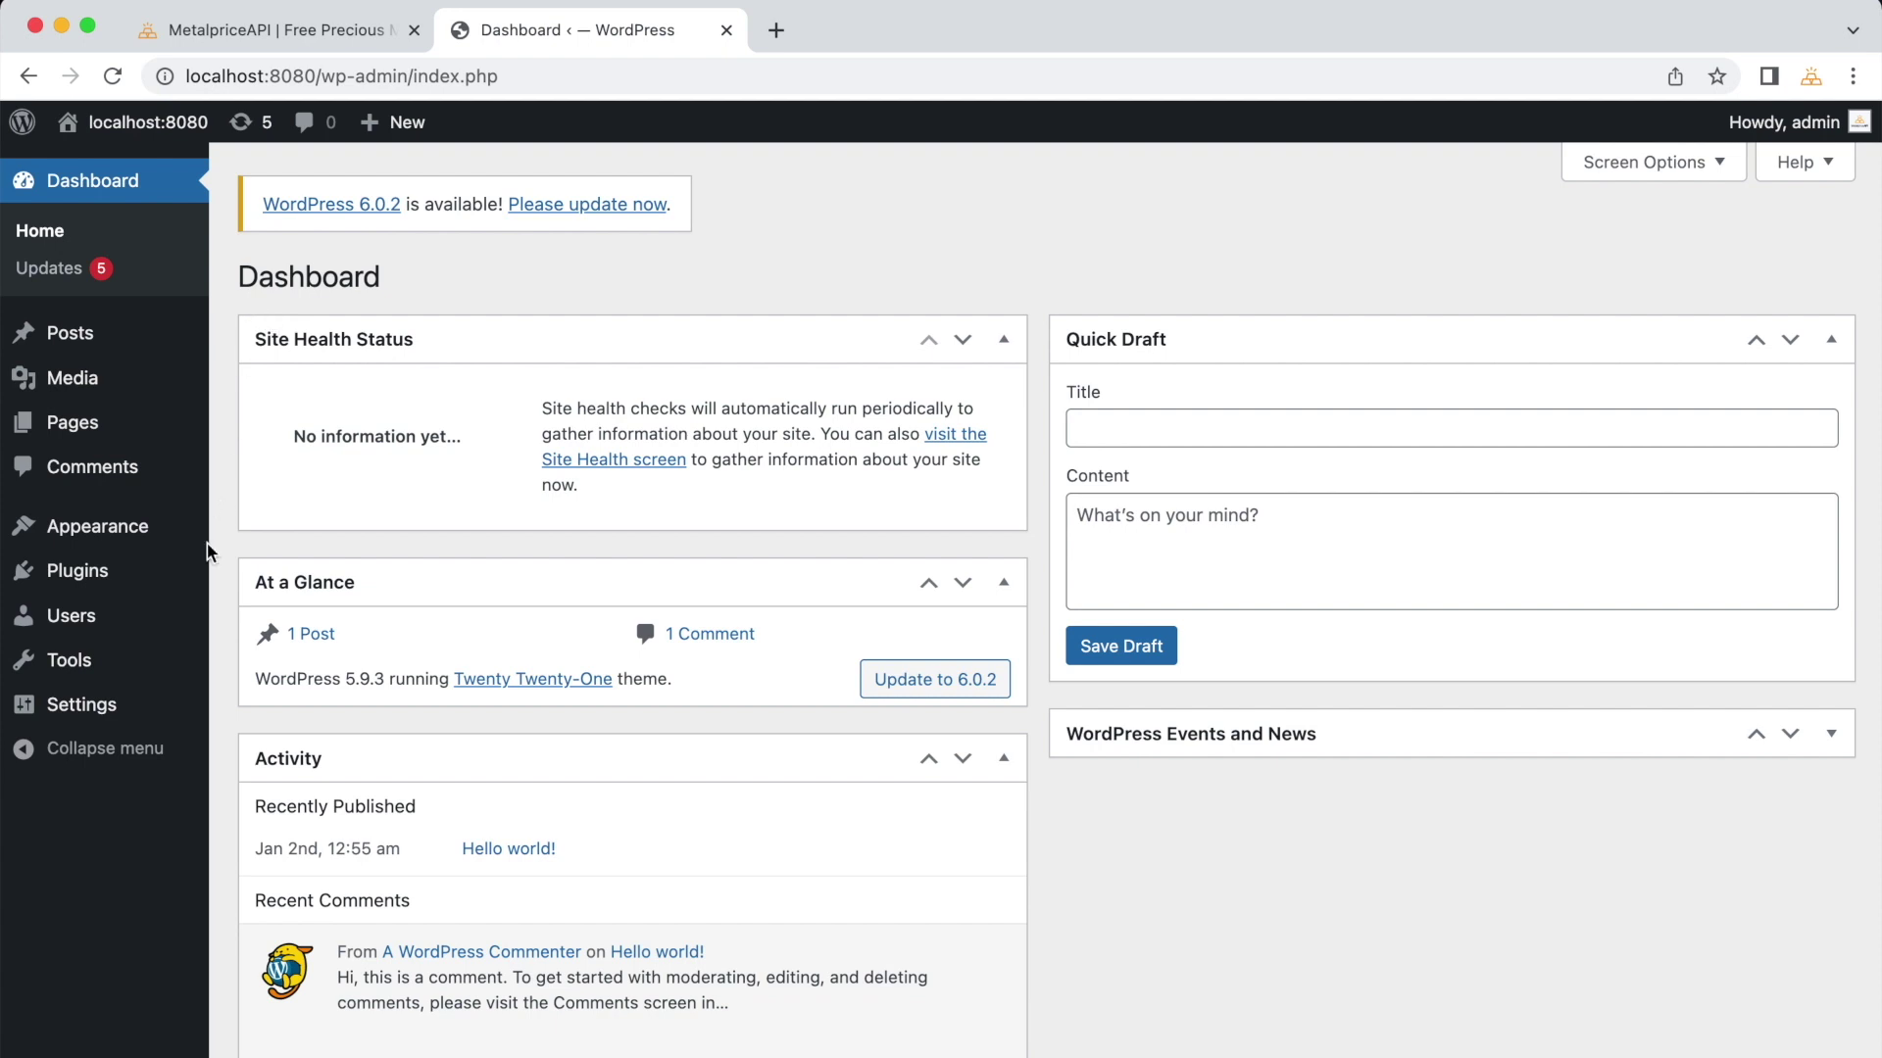
Step: Find the MetalpriceAPI plugin by searching 'metalpriceapi', then install and activate it
mouse_move(164, 585)
click(165, 585)
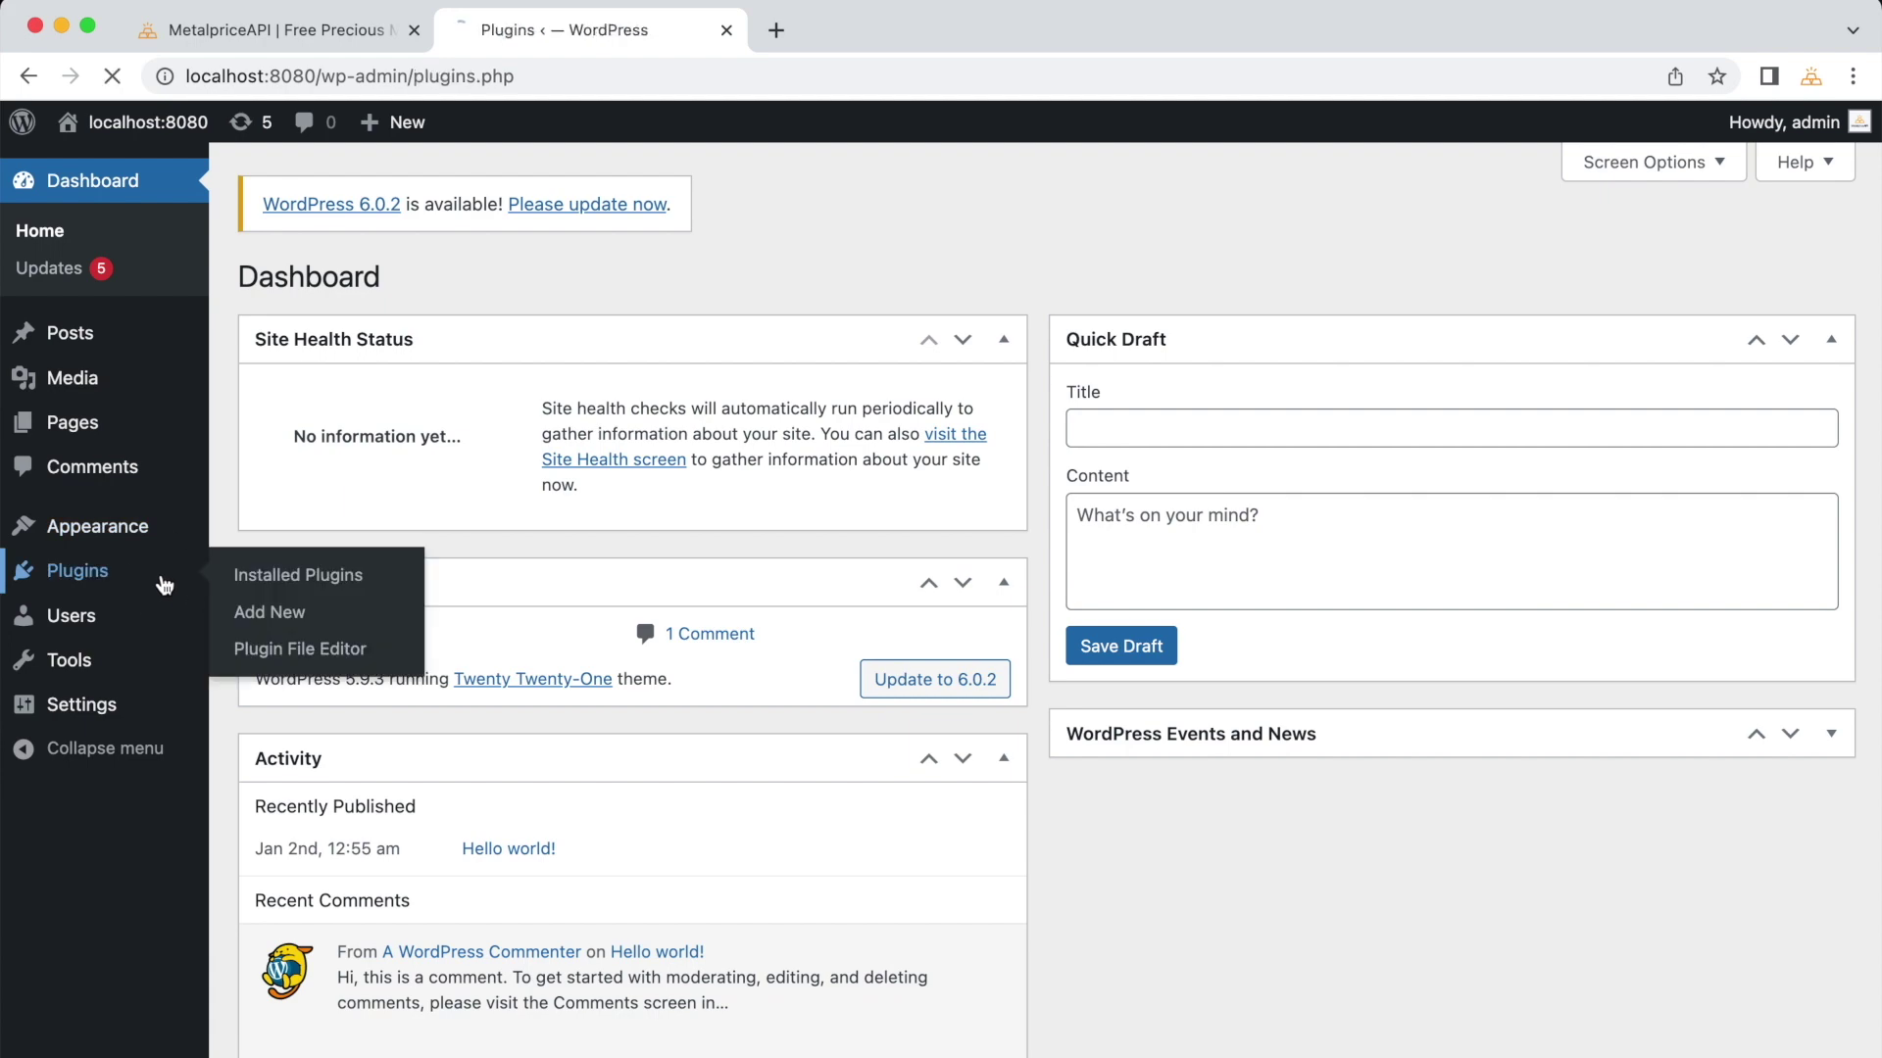
click(402, 279)
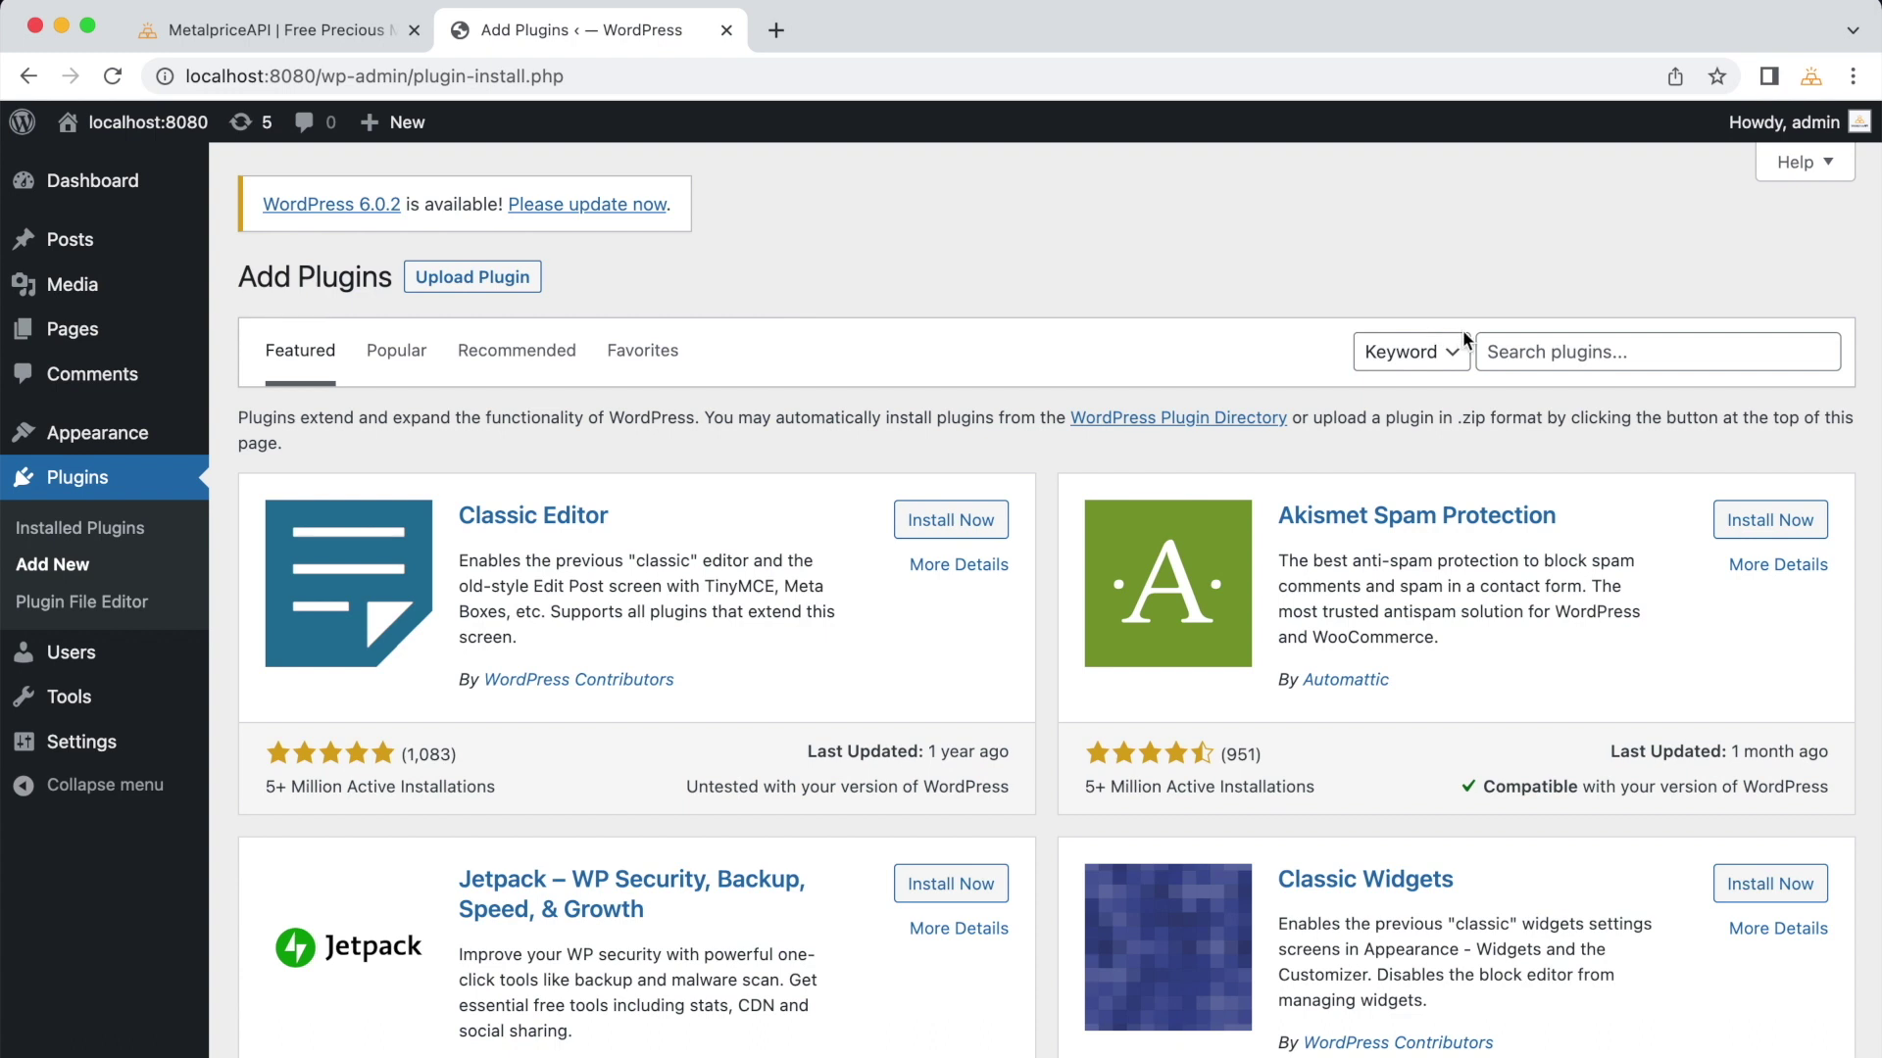
click(1510, 352)
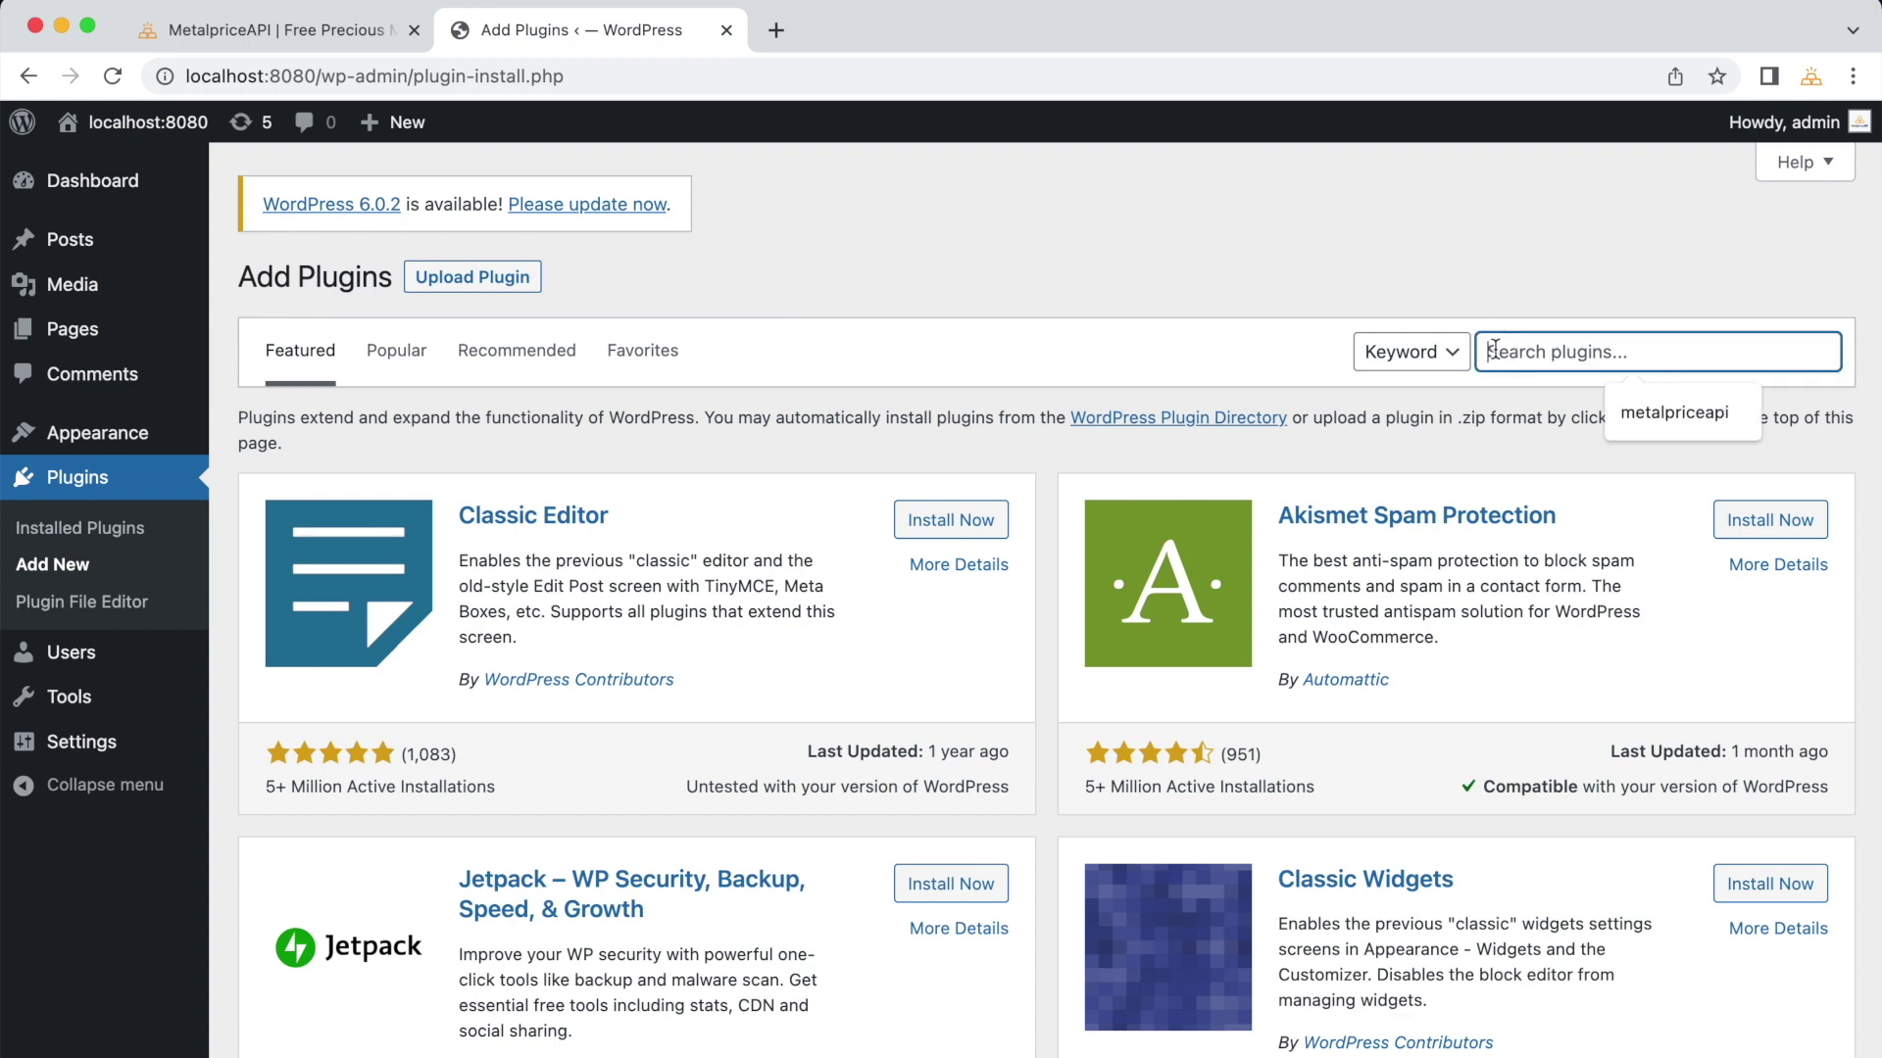
text(m)
click(1509, 352)
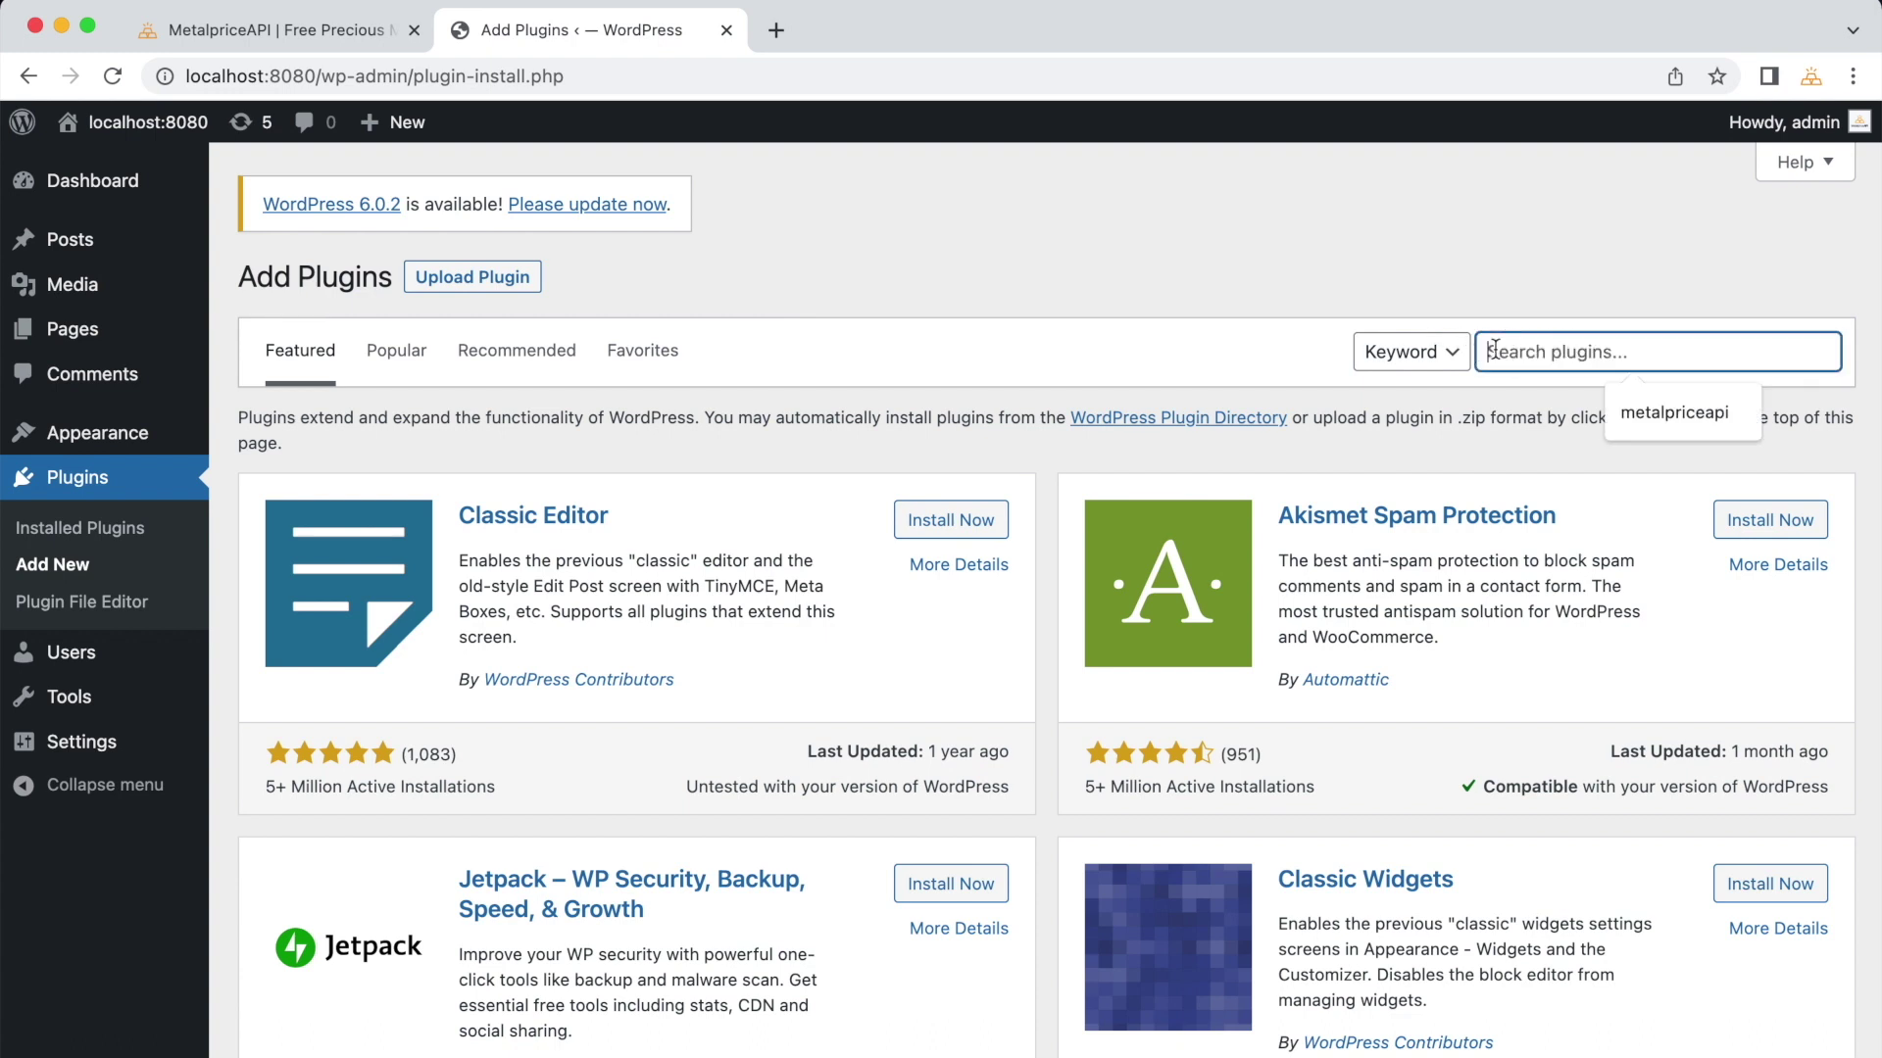
text(metalpriceapi)
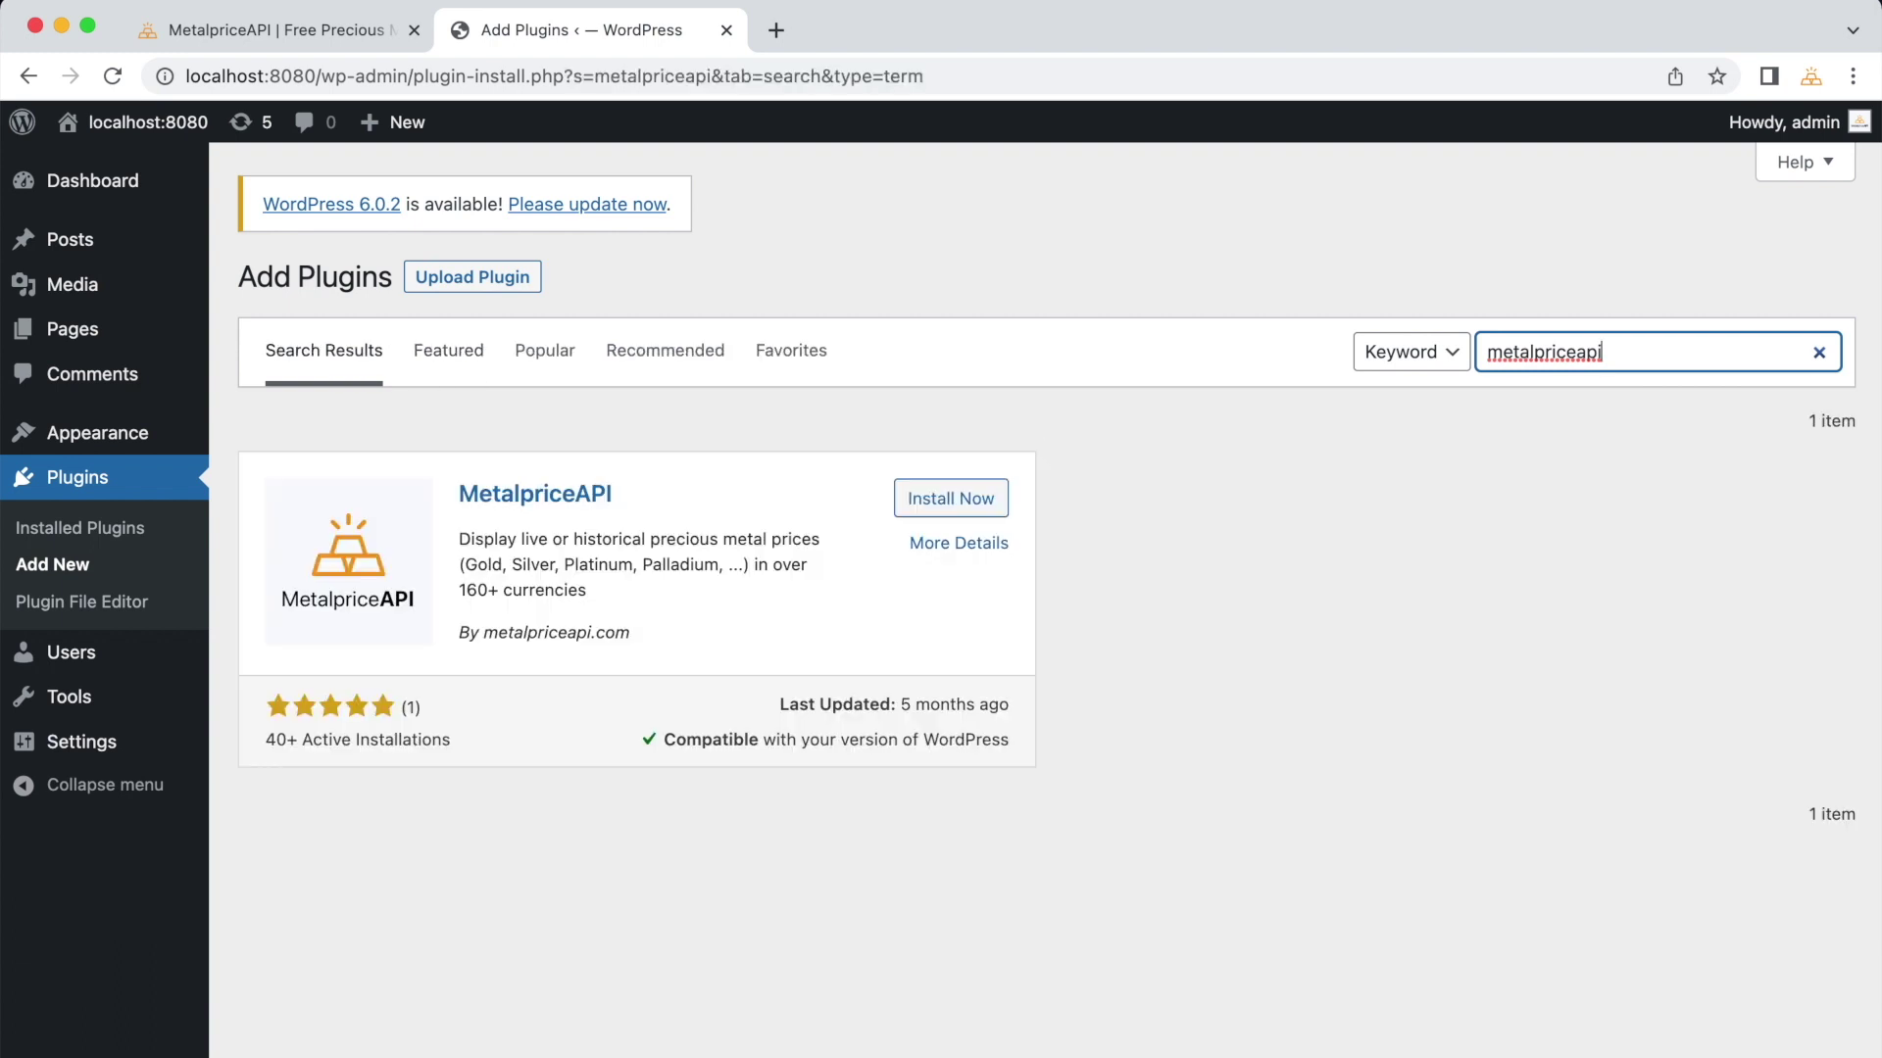
click(985, 501)
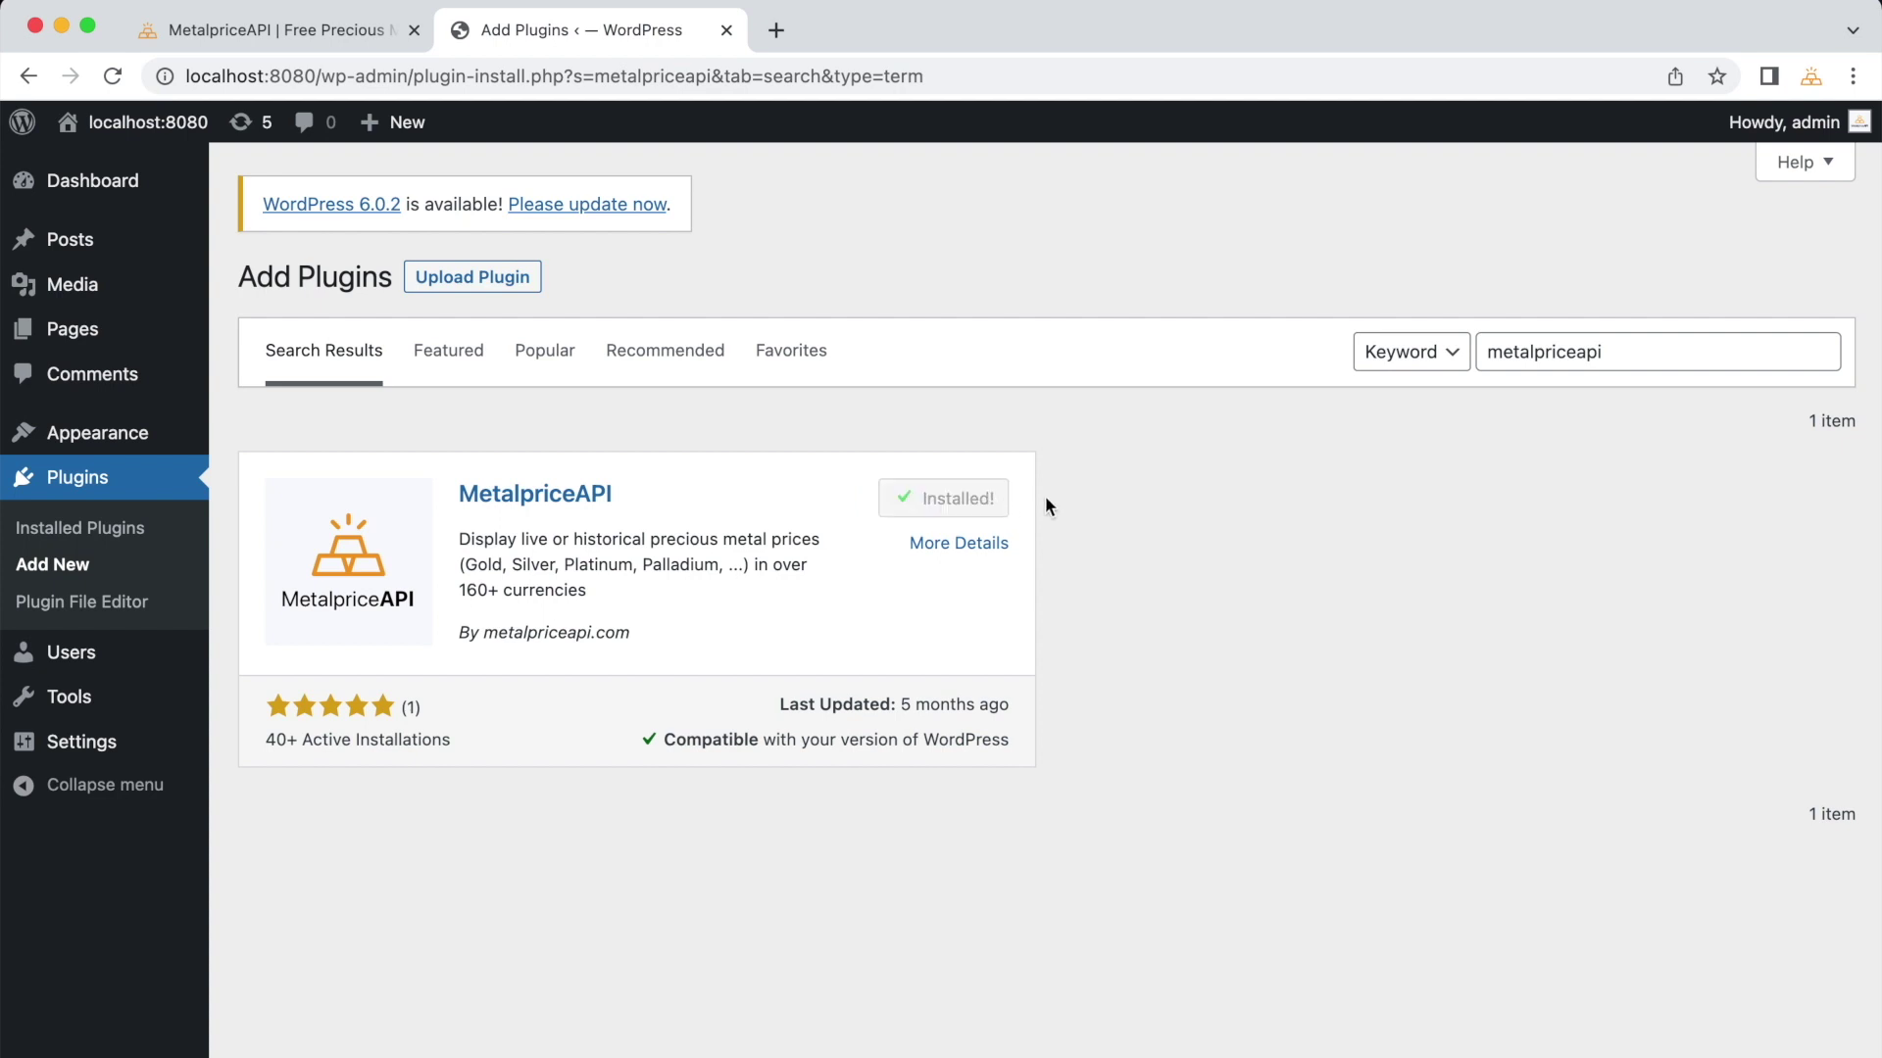
click(992, 506)
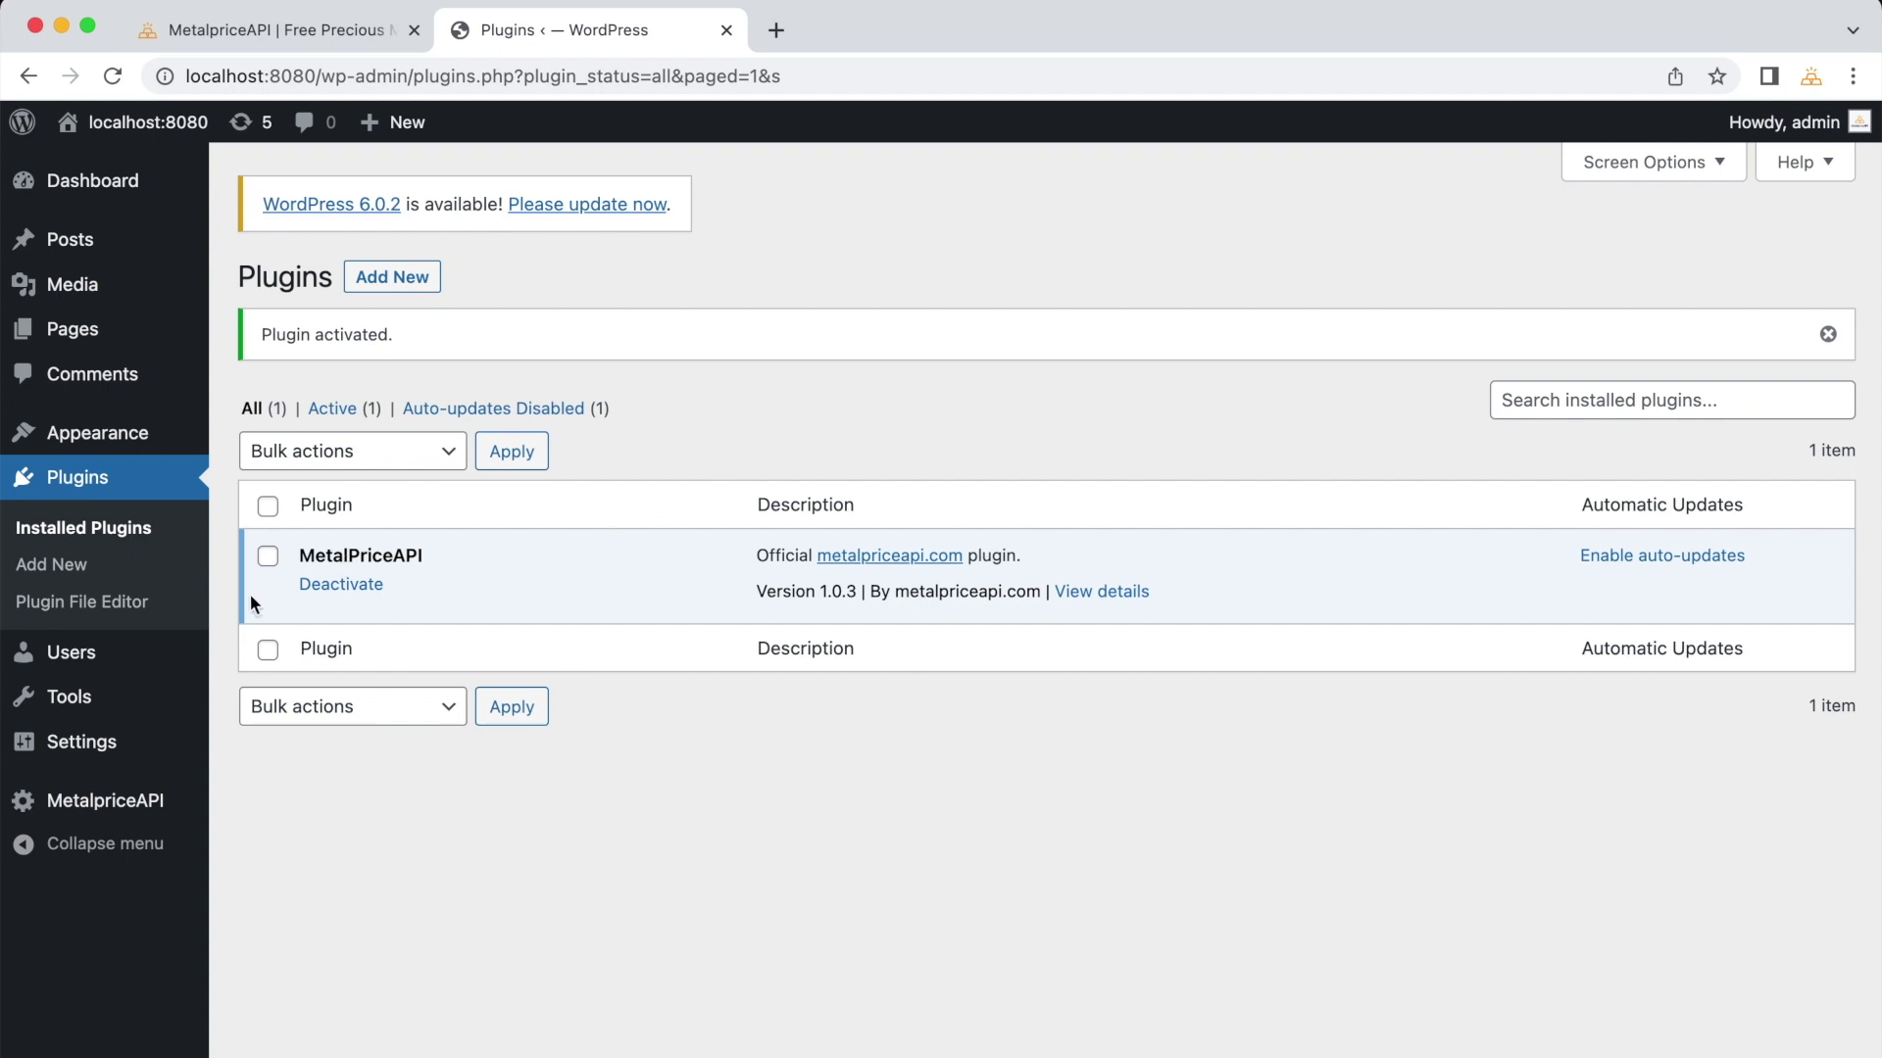
Step: Go to the MetalpriceAPI sidebar entry to reach its Settings page with the empty API key
mouse_move(155, 787)
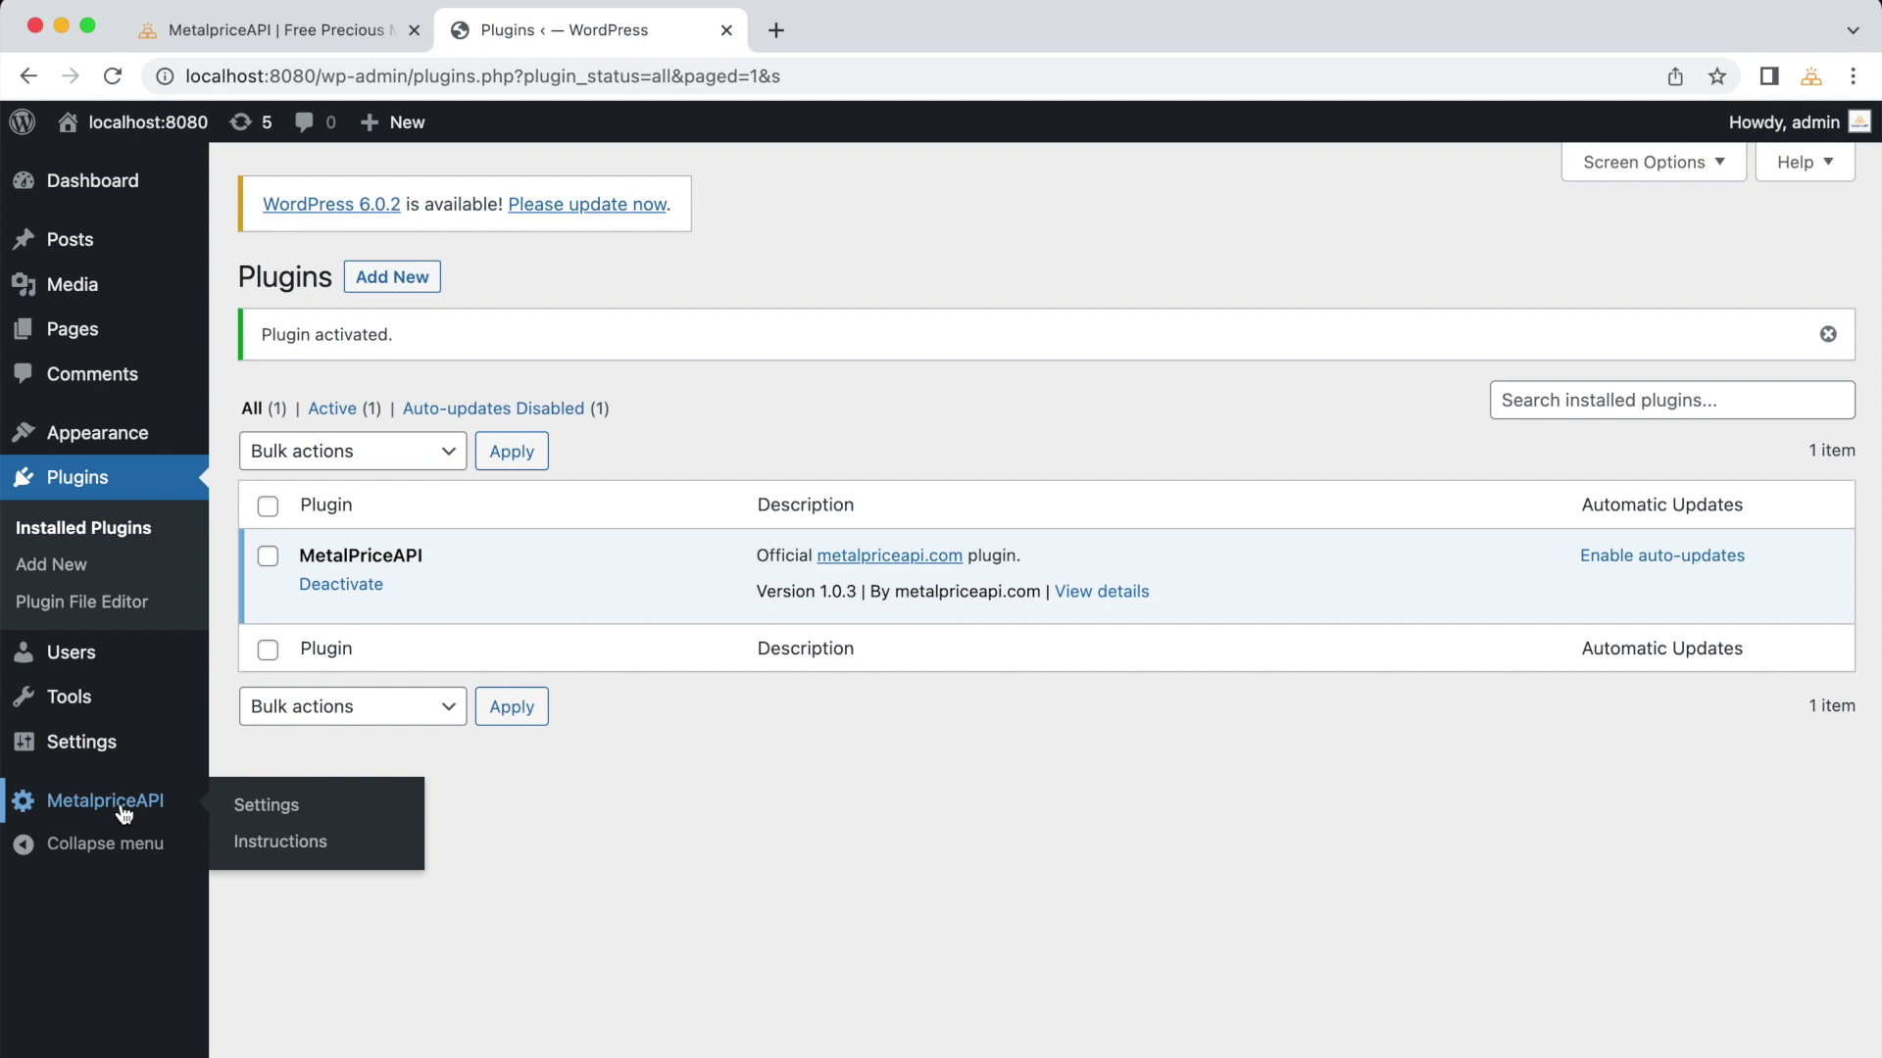
click(124, 809)
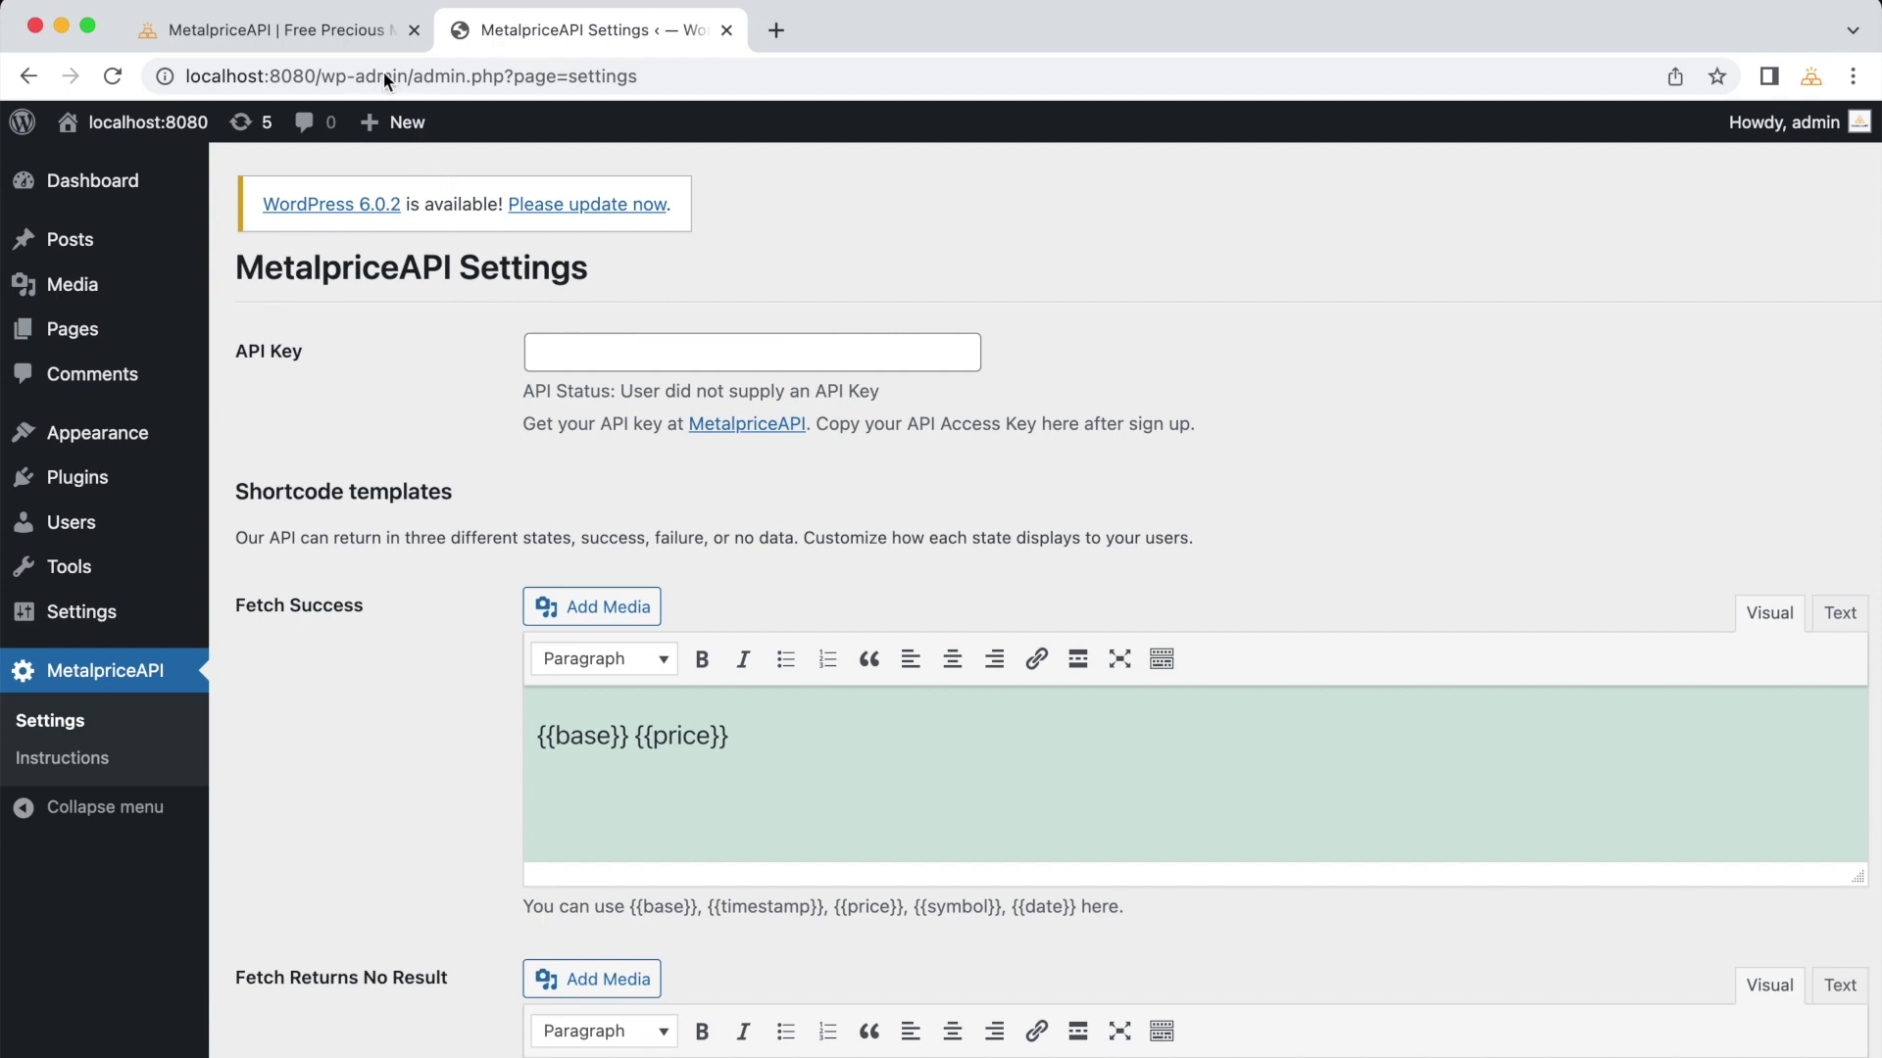
Step: On metalpriceapi.com, go to the account Dashboard and copy the API access key
click(368, 44)
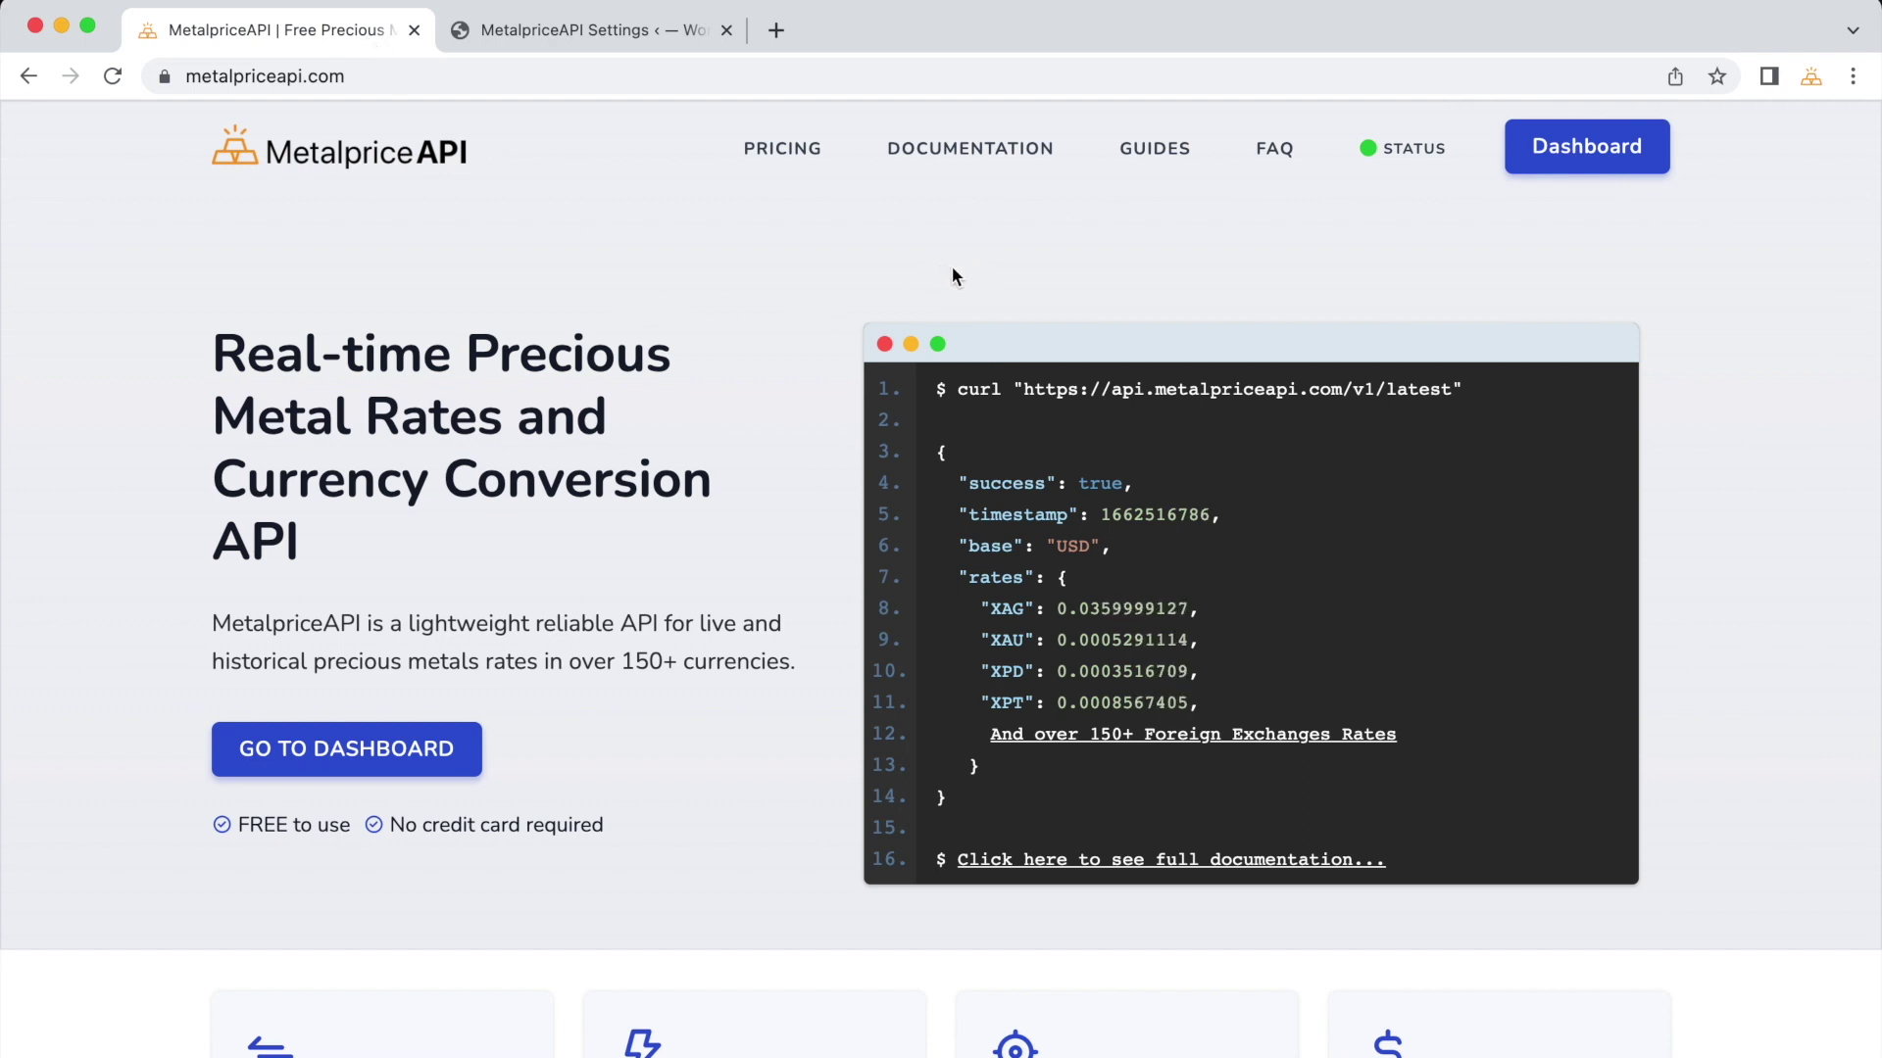
click(1538, 164)
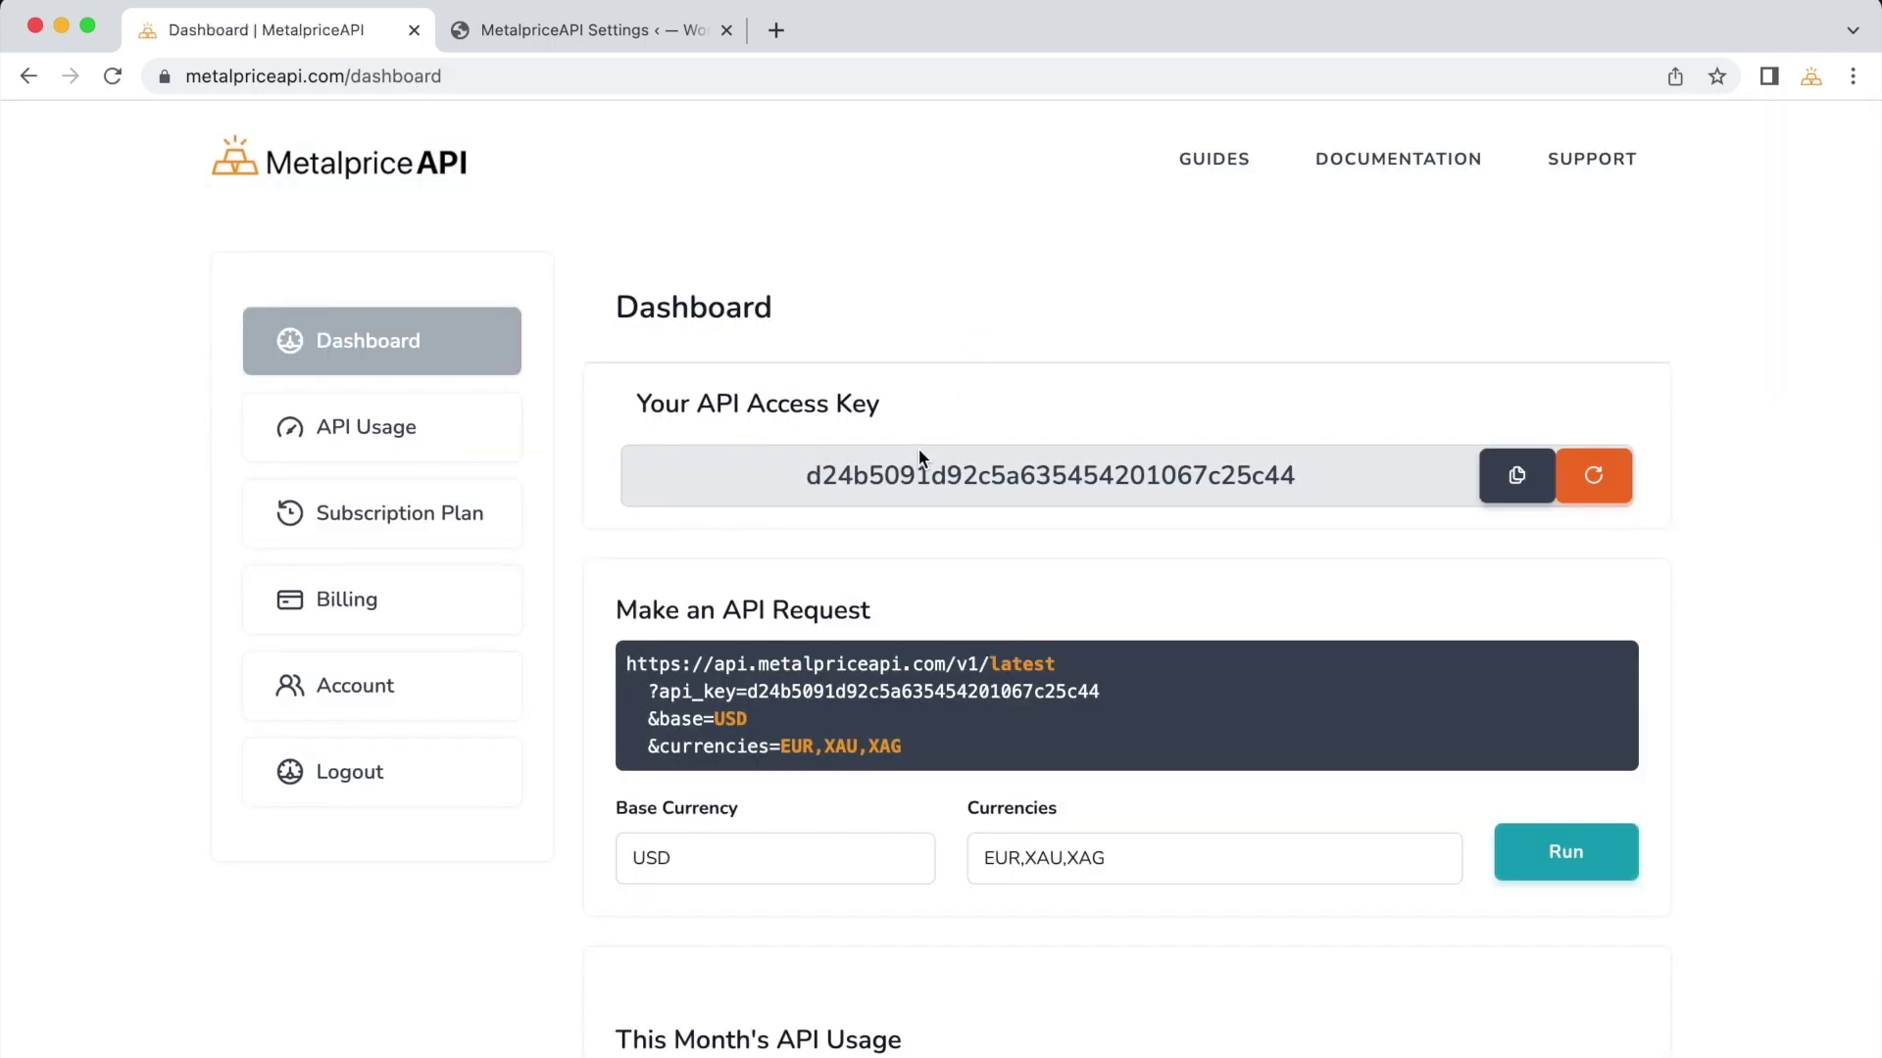
click(1515, 476)
Step: Paste the copied key into the MetalpriceAPI API Key field and submit the settings
click(572, 35)
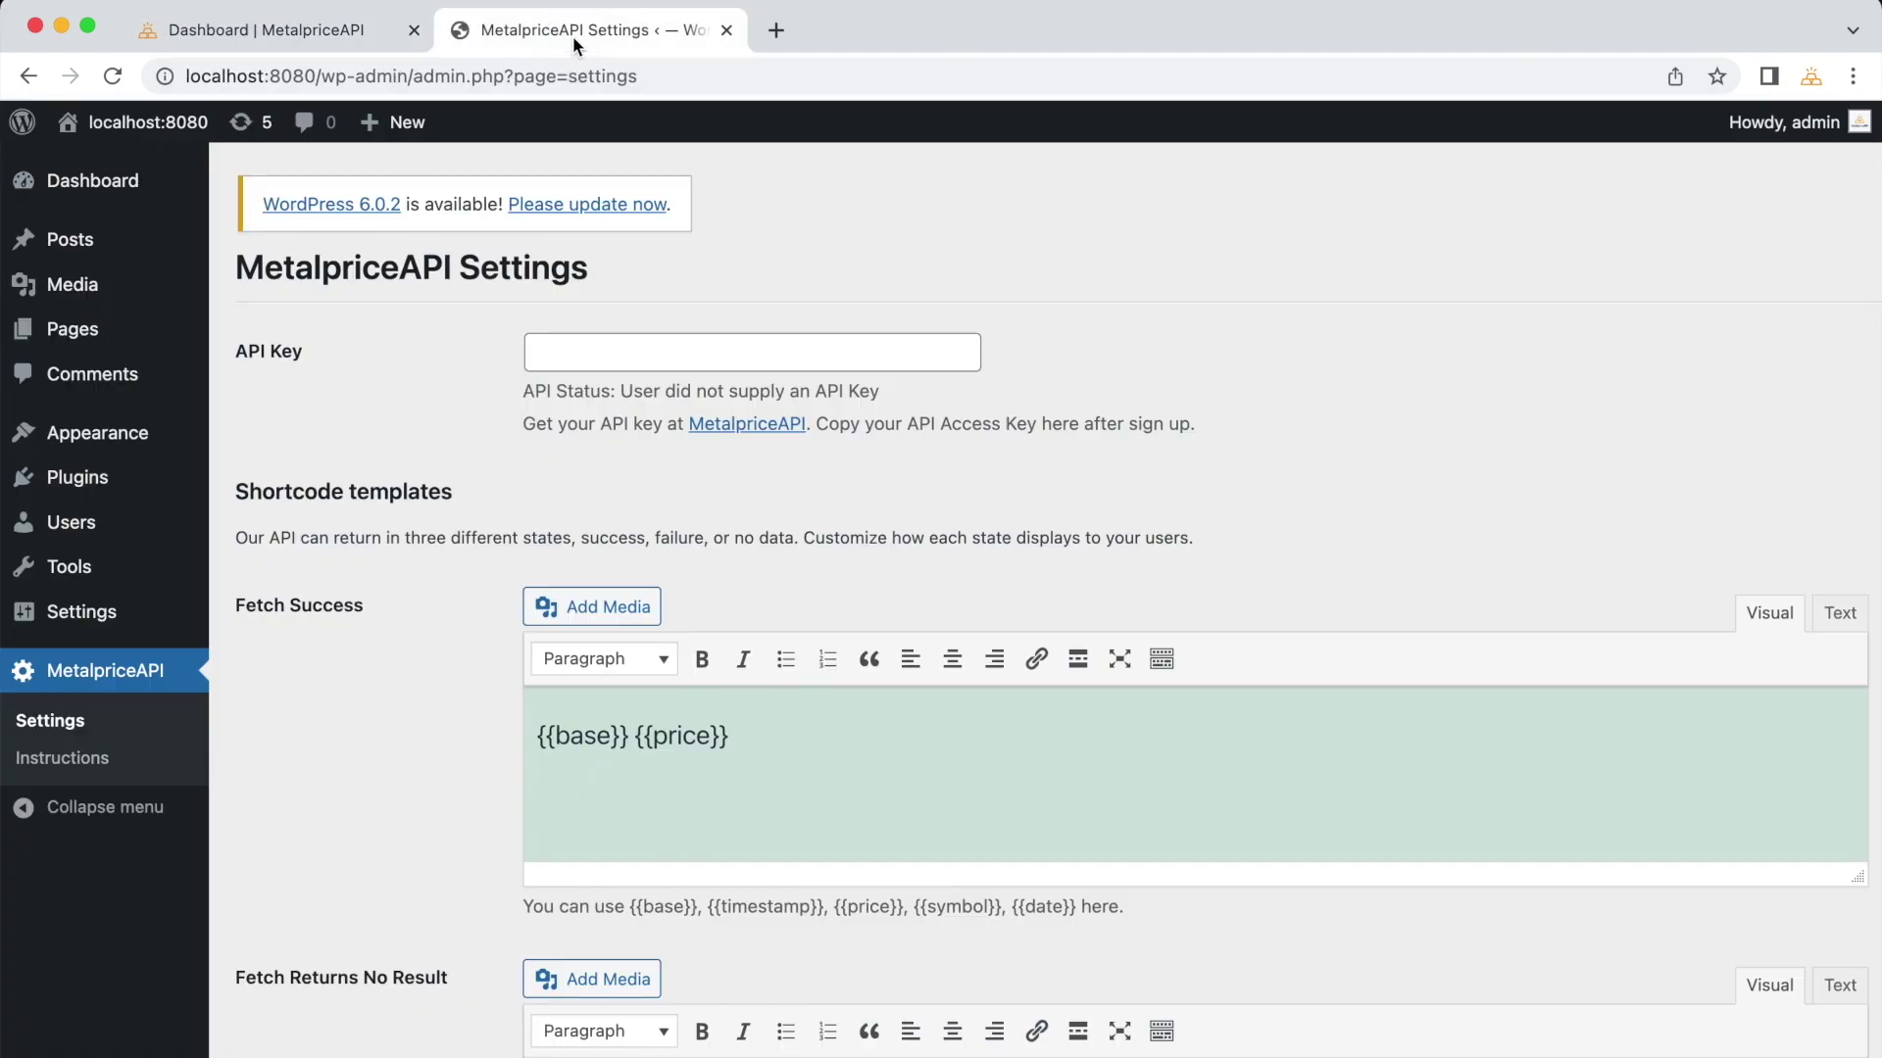
click(649, 358)
right_click(649, 359)
click(691, 545)
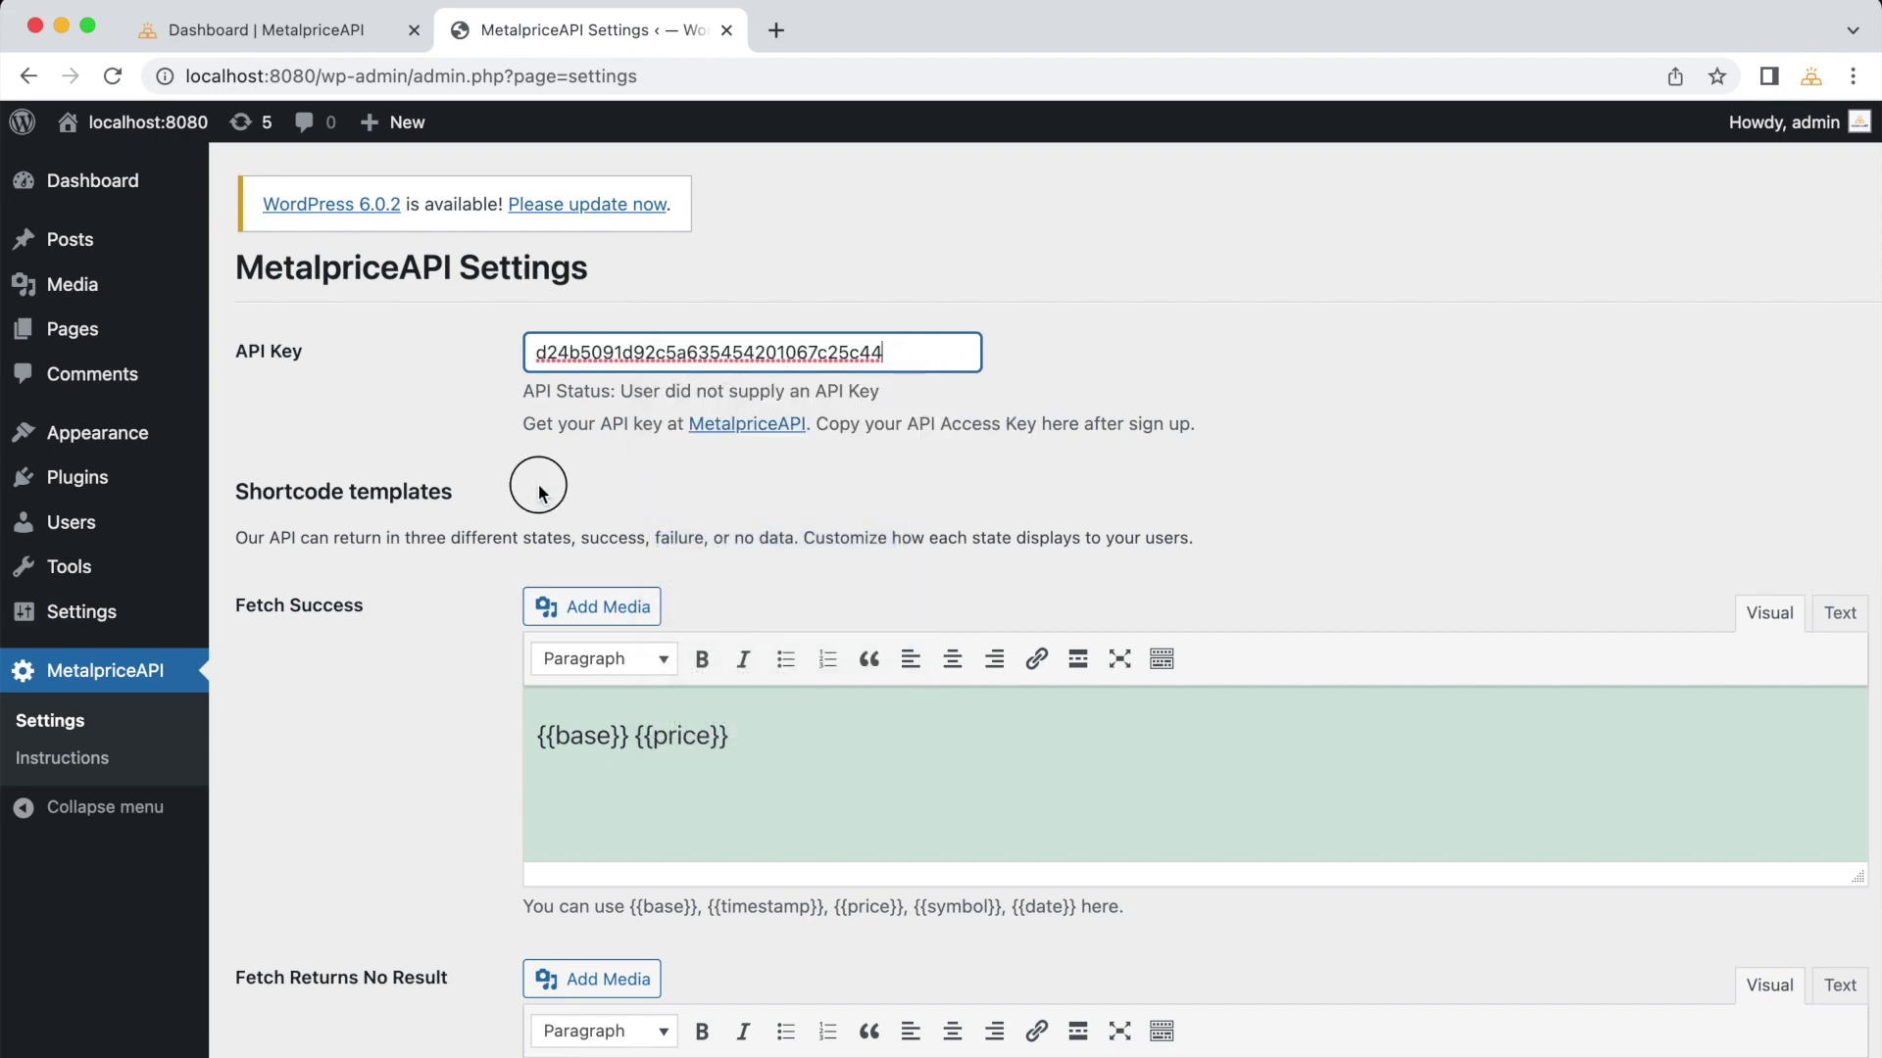
scroll(474, 656, down, 1)
scroll(474, 664, down, 7)
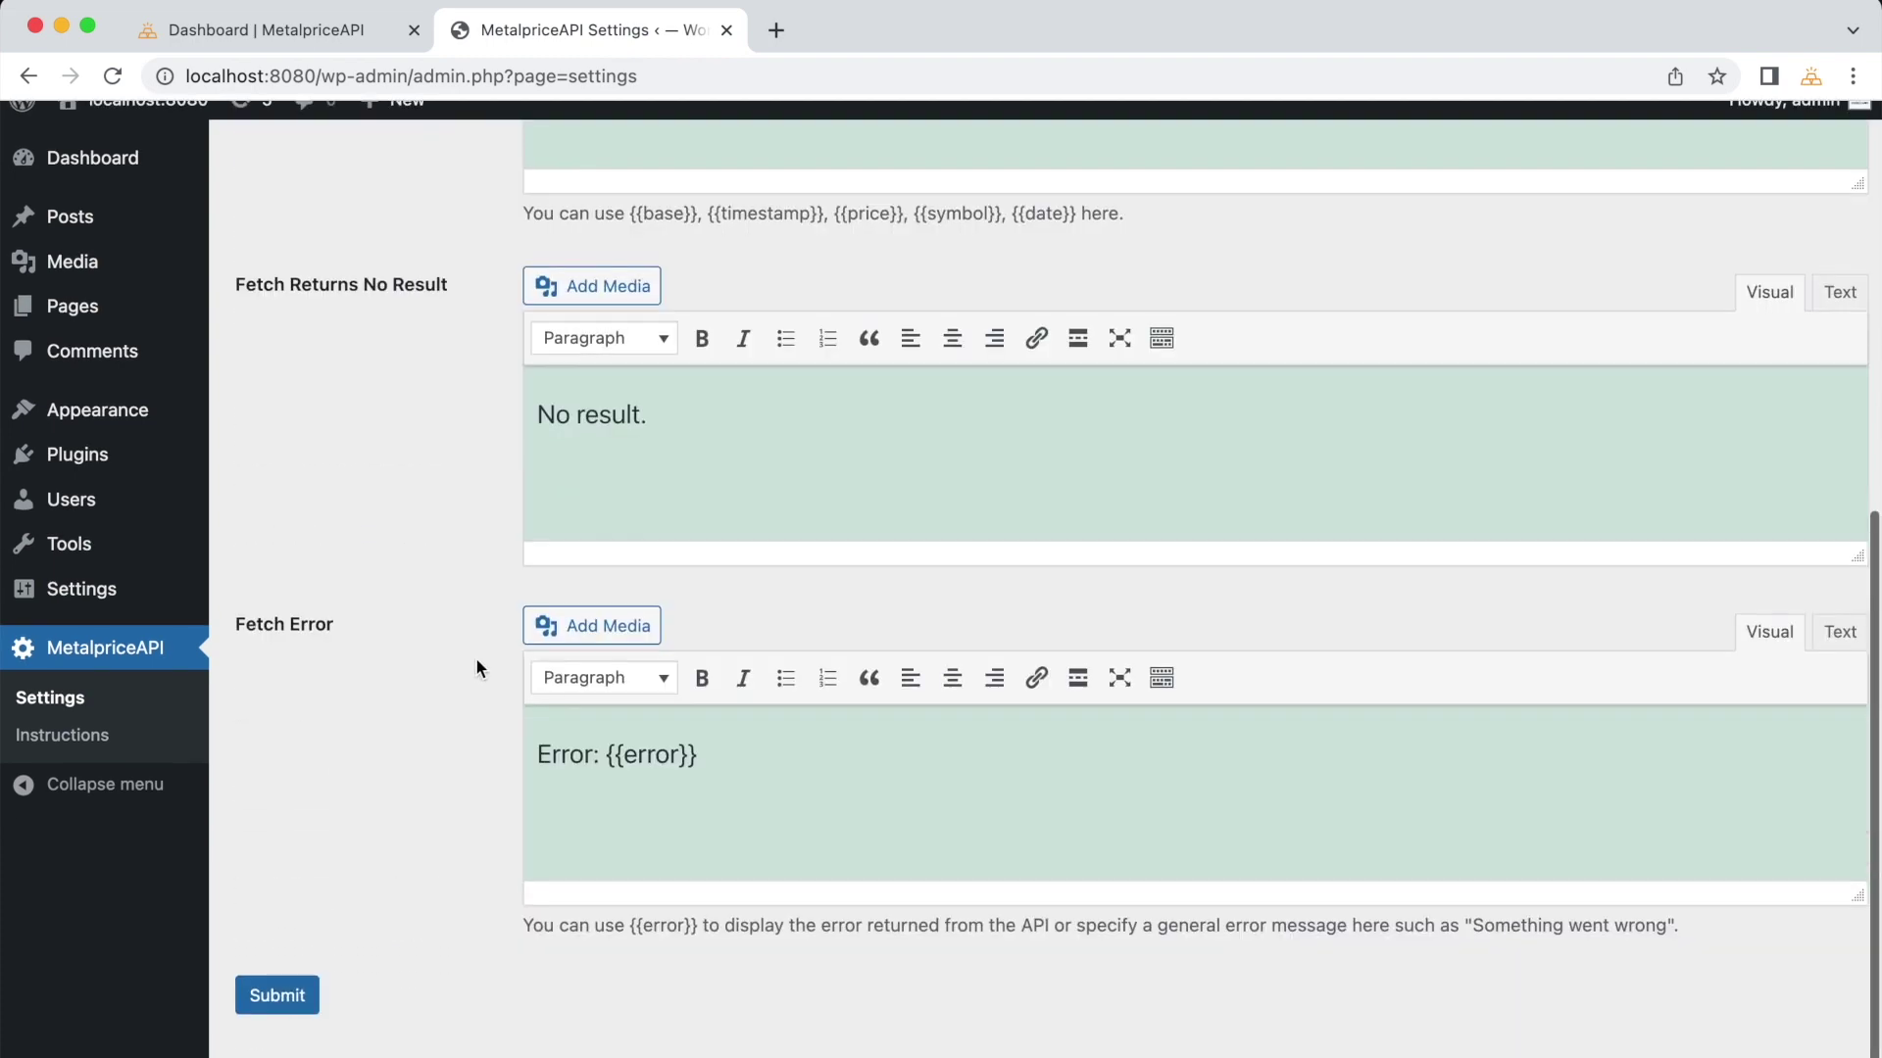
click(275, 1000)
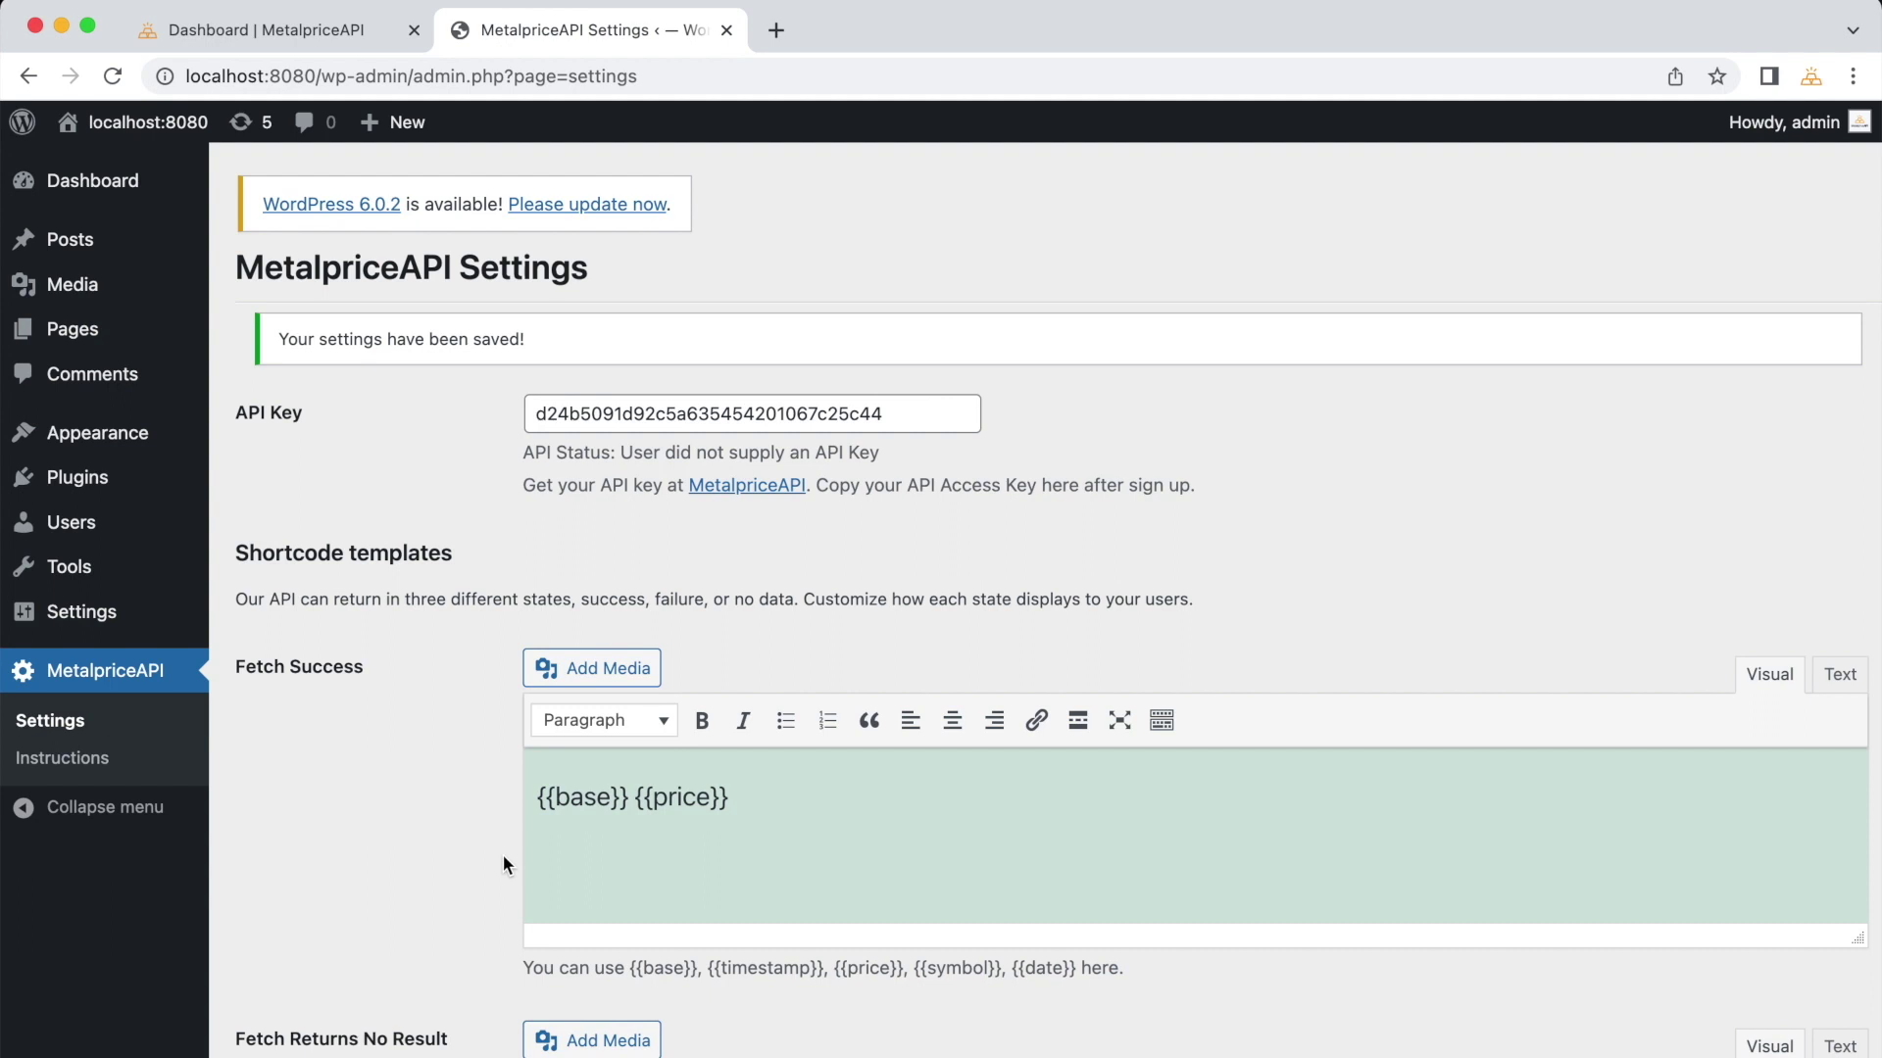
Step: Go to the MetalpriceAPI Instructions page documenting the [metalpriceapi] shortcode options
scroll(503, 852, down, 5)
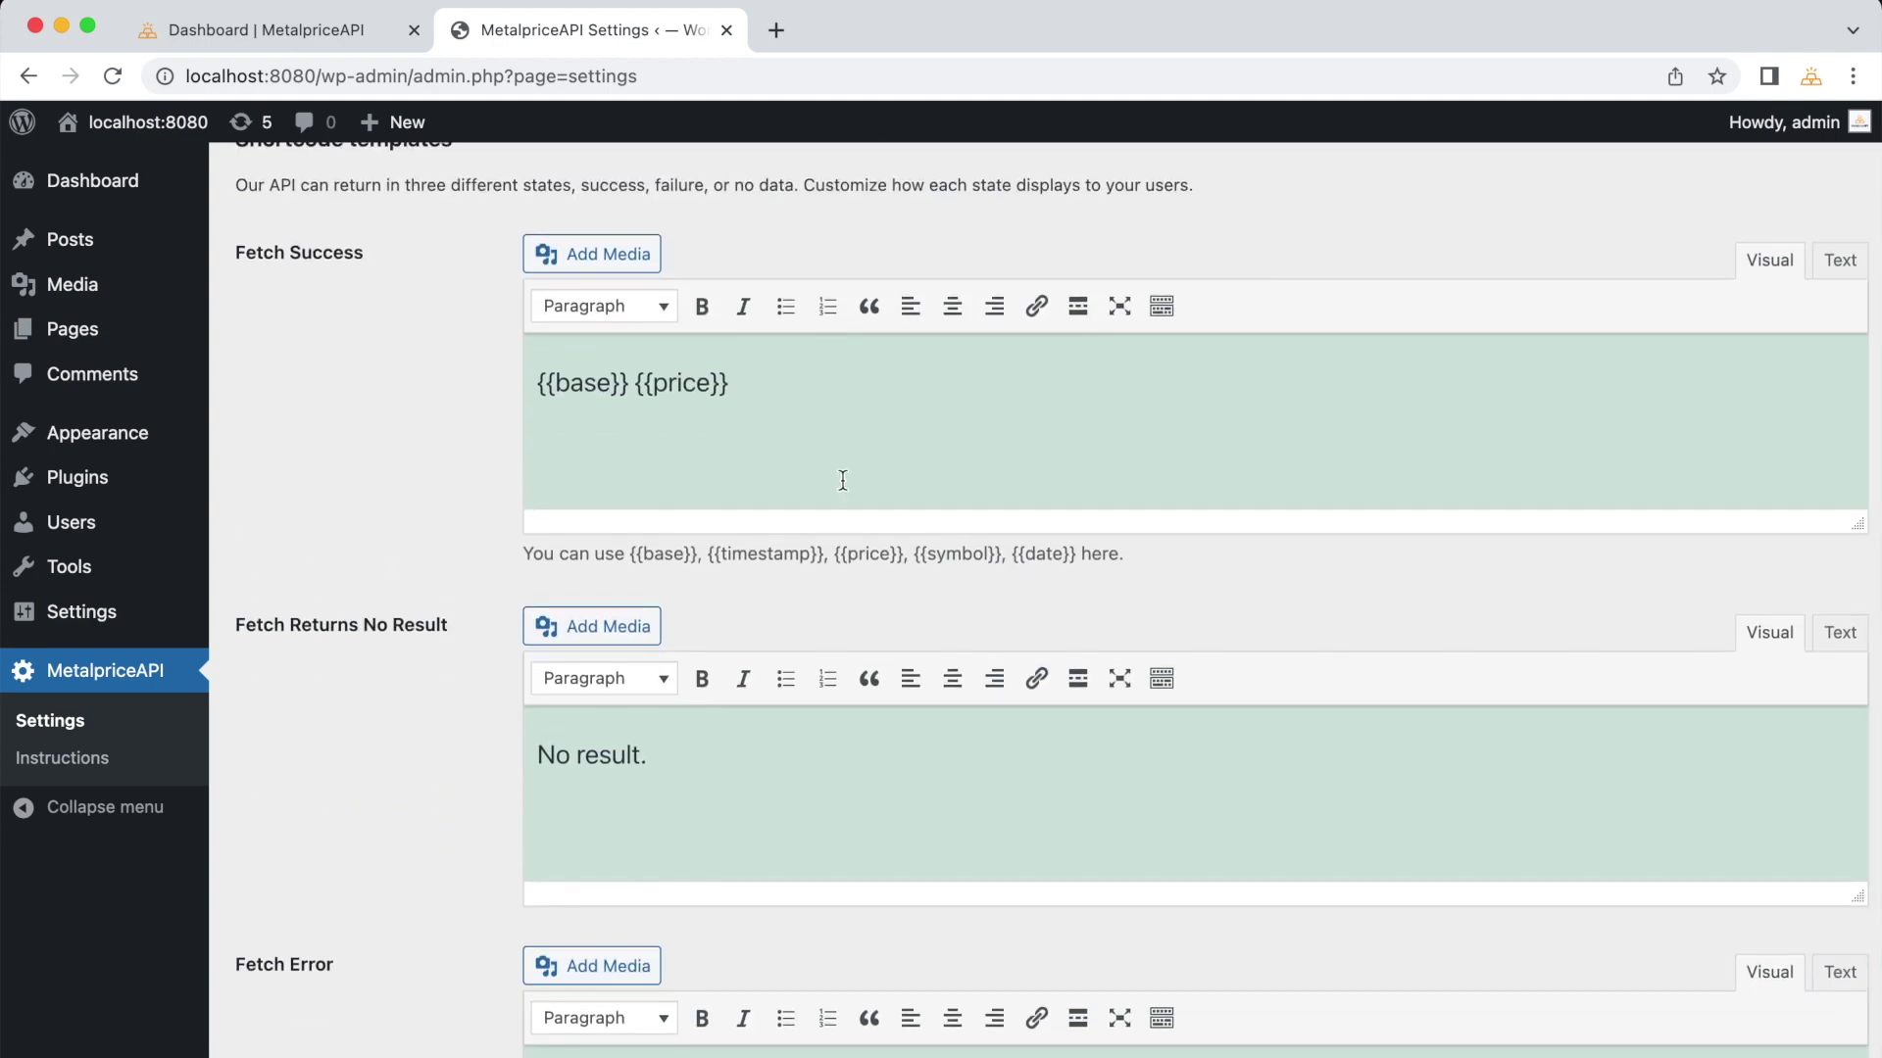
click(759, 423)
click(154, 765)
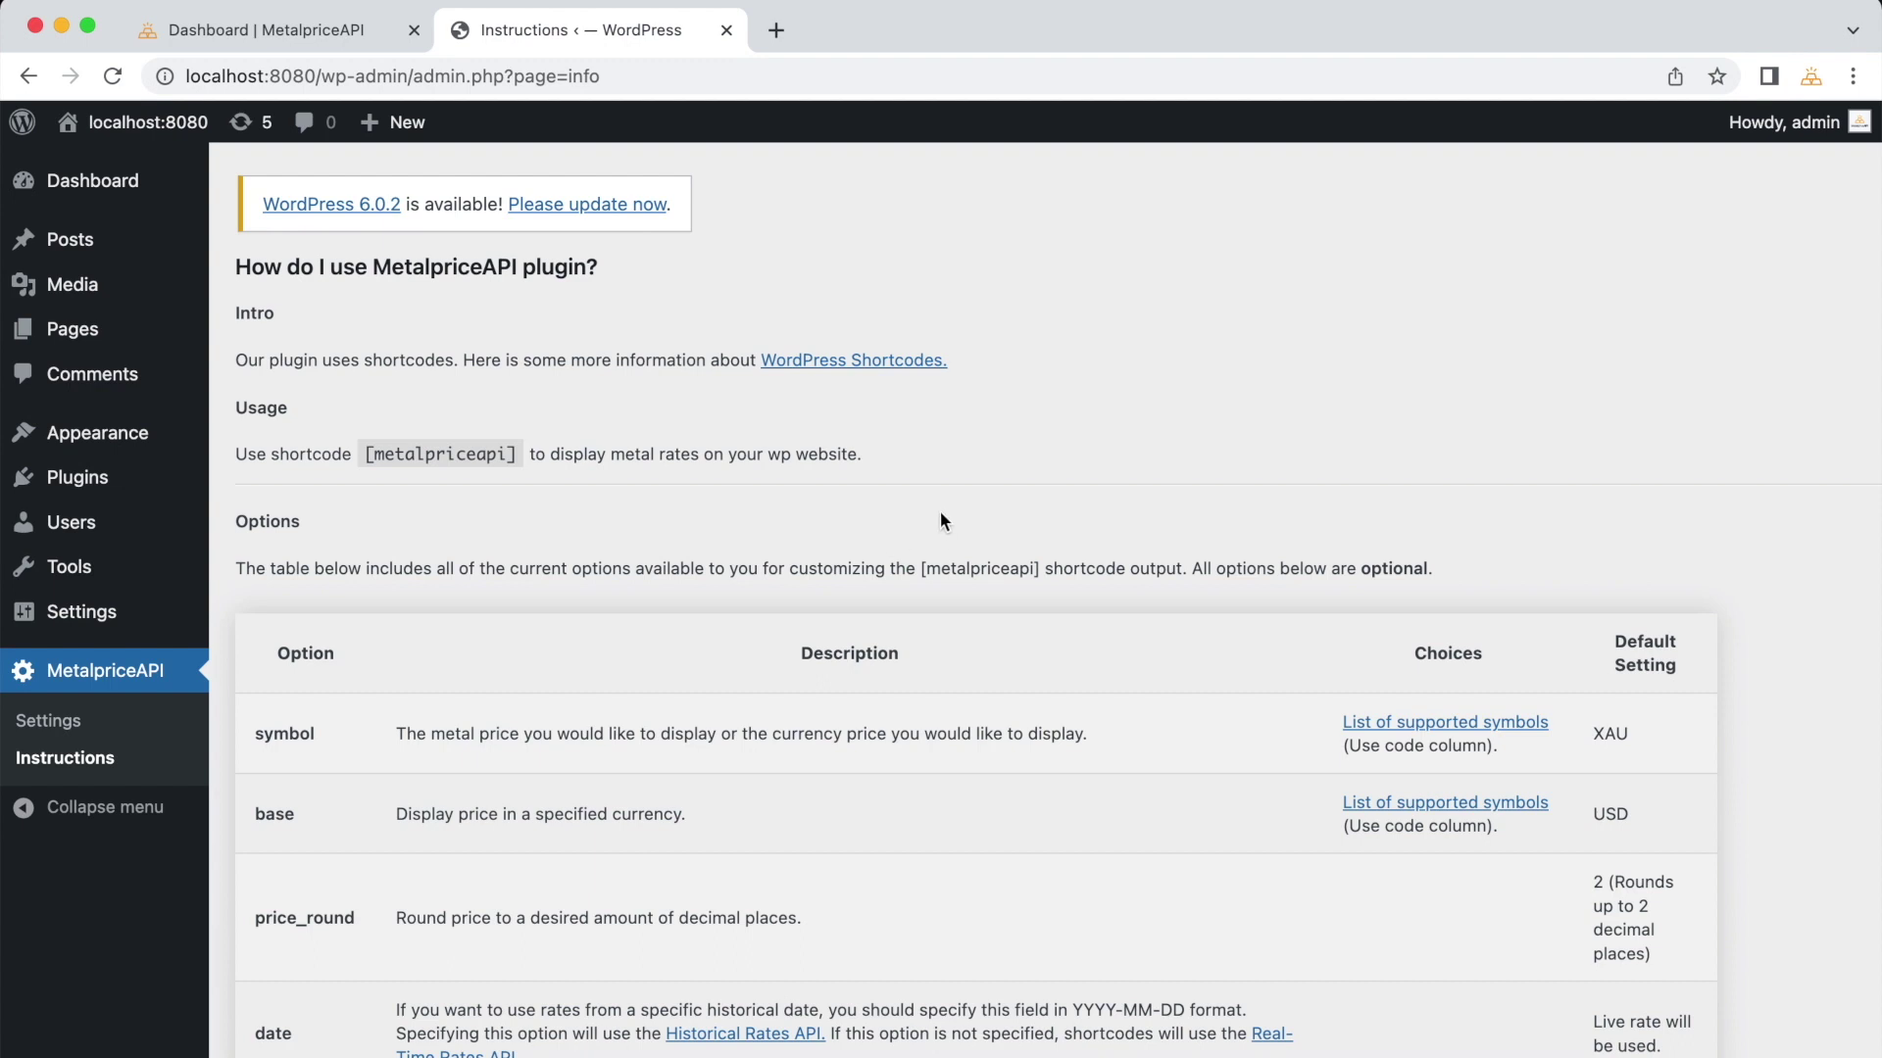
scroll(940, 519, down, 2)
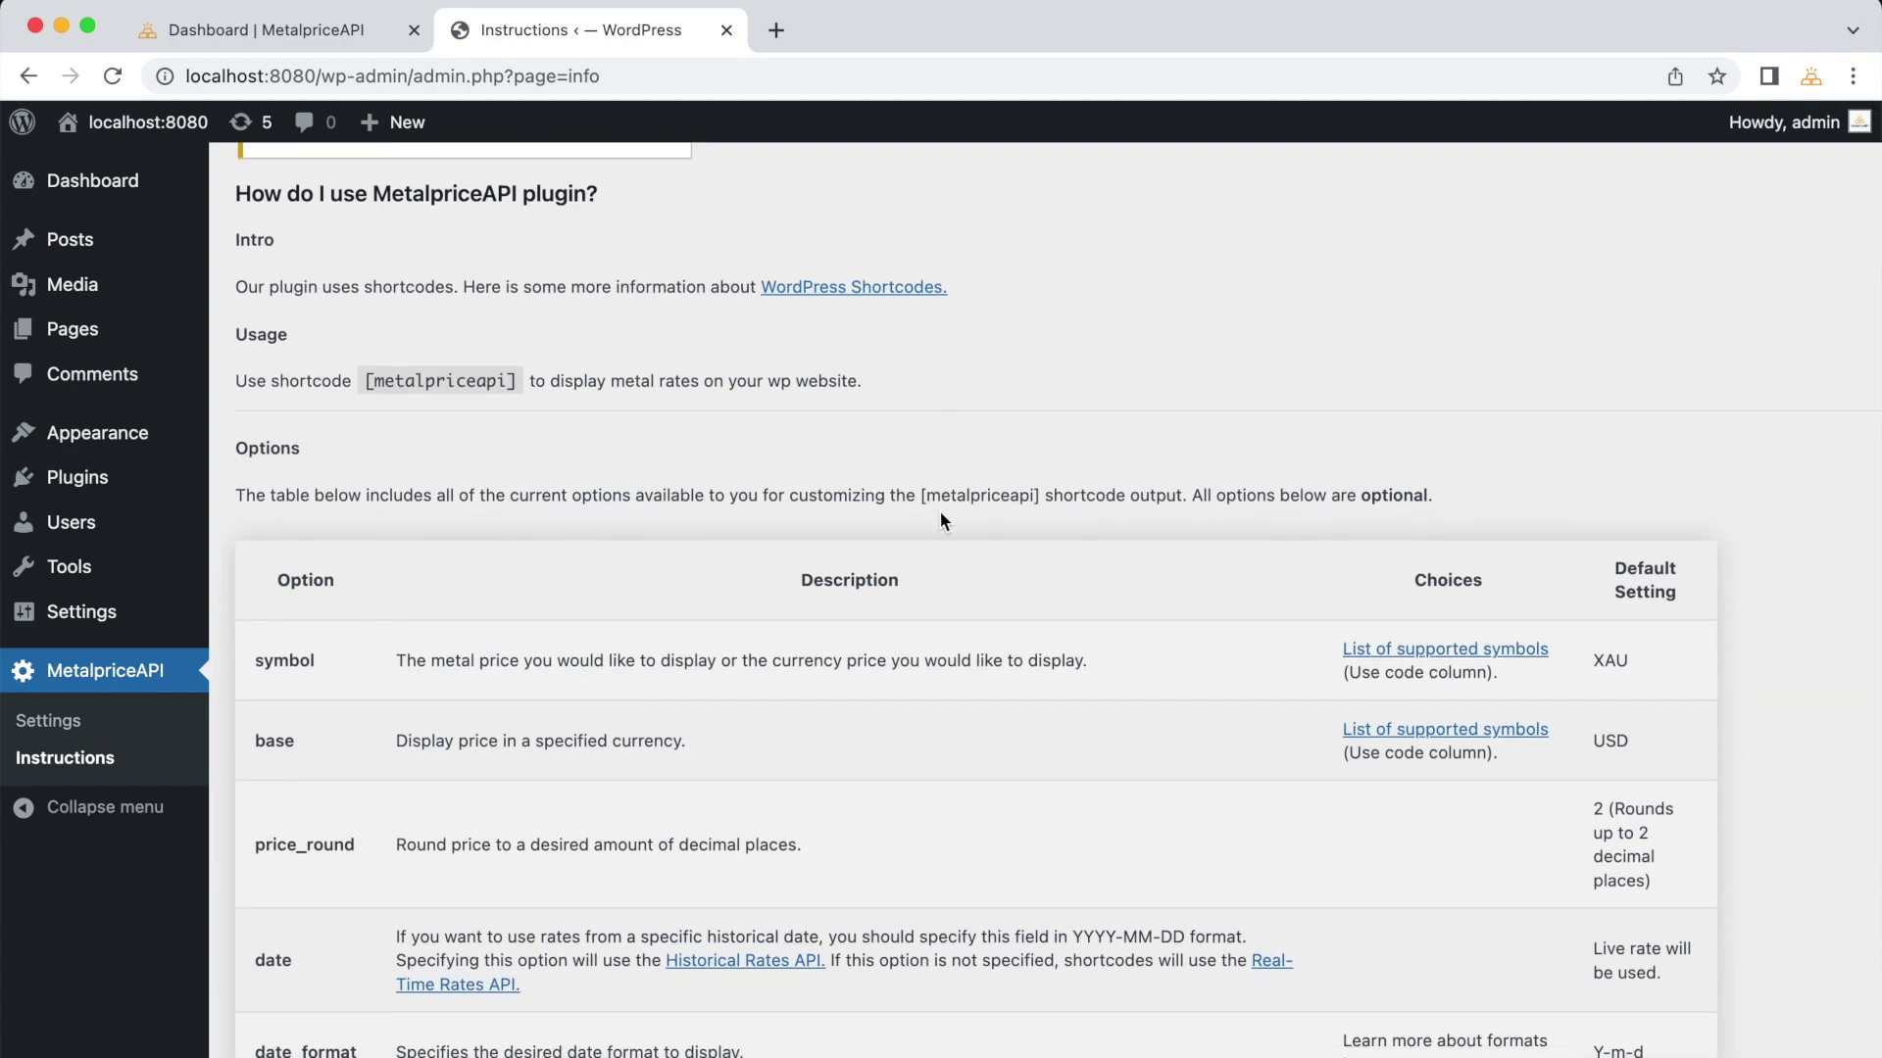
scroll(939, 519, down, 4)
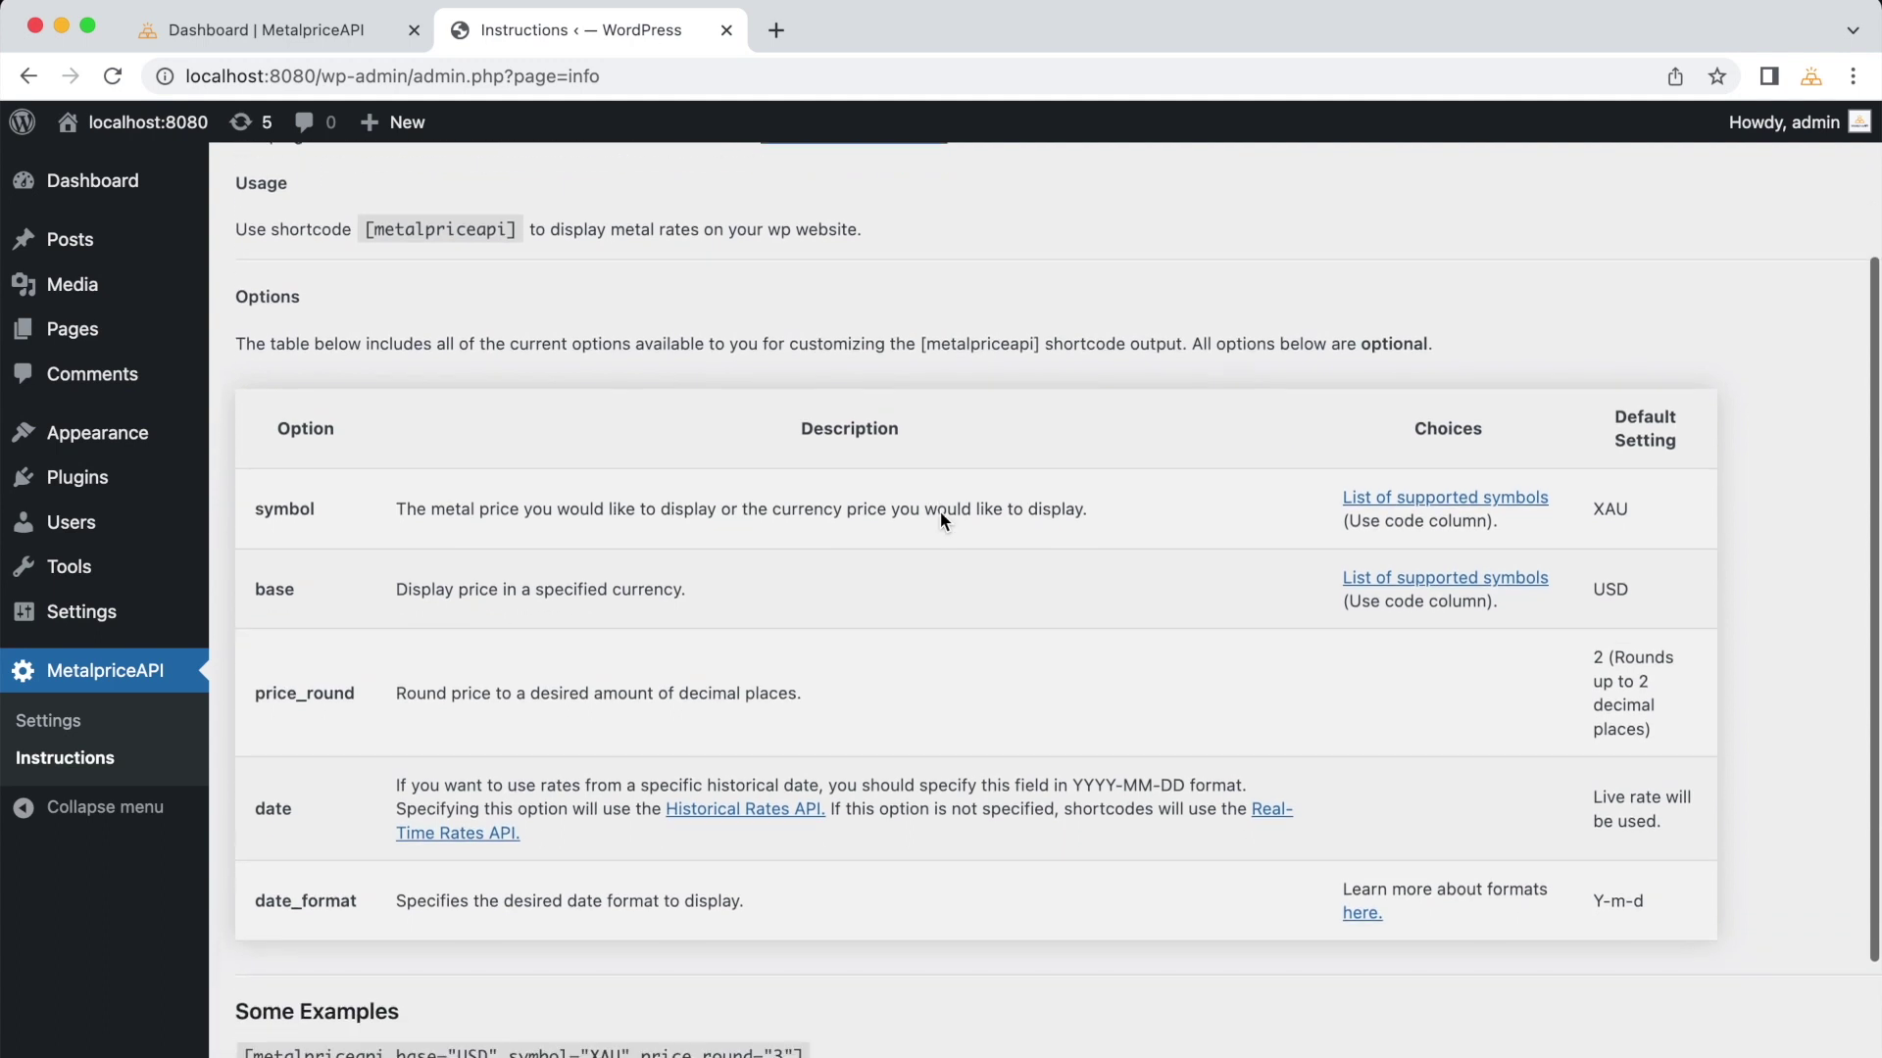
scroll(939, 511, down, 4)
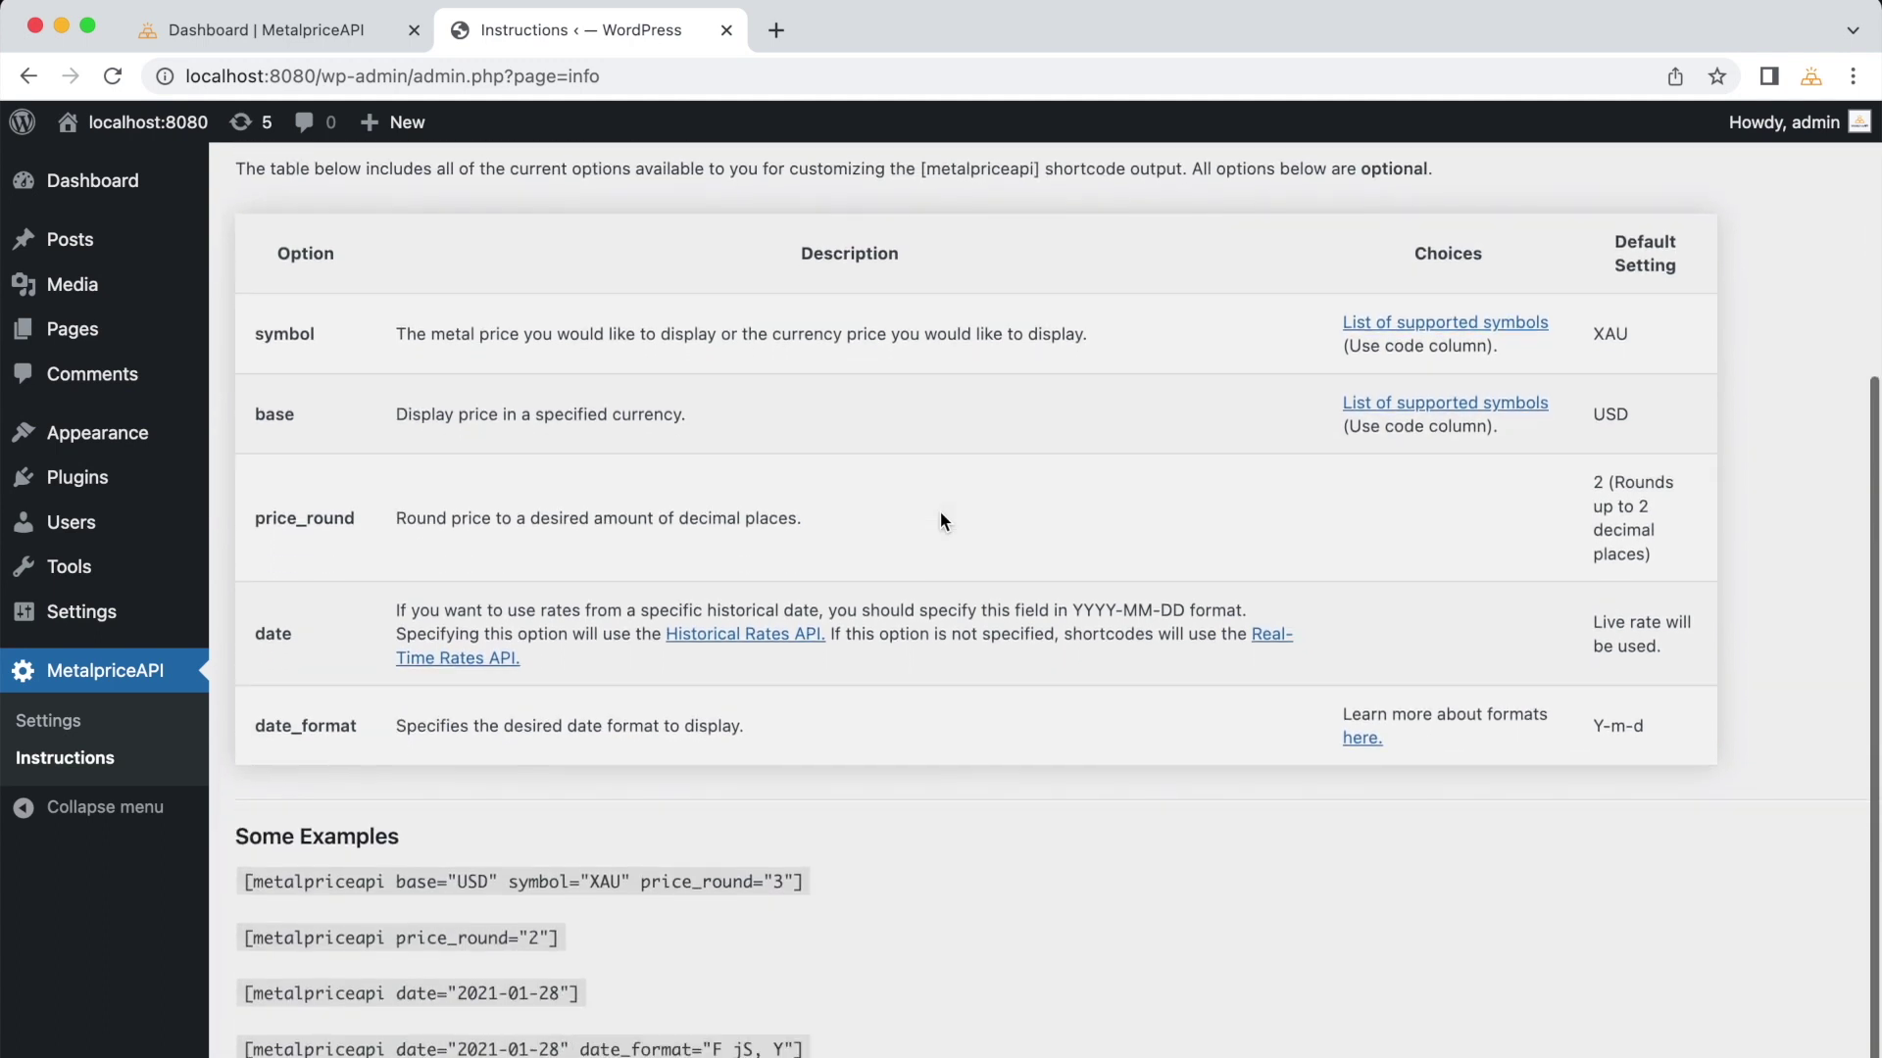
scroll(939, 514, down, 2)
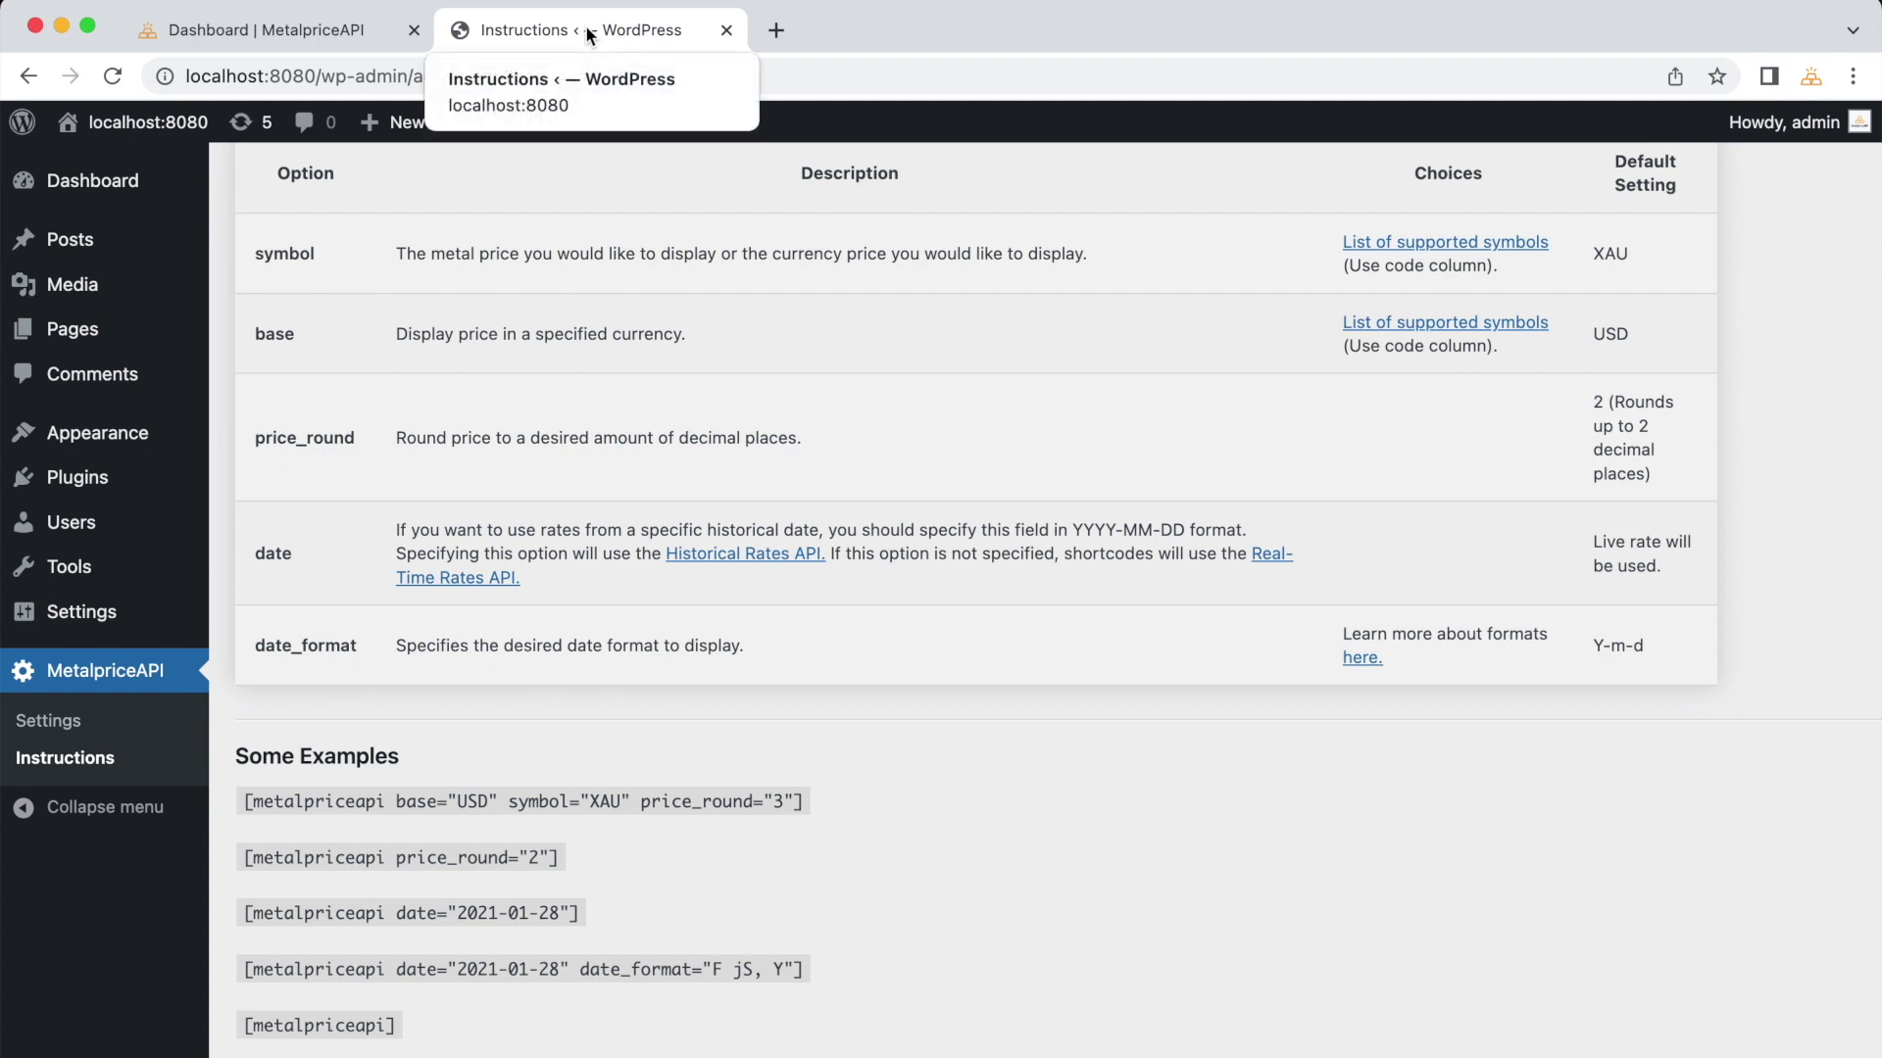
click(590, 35)
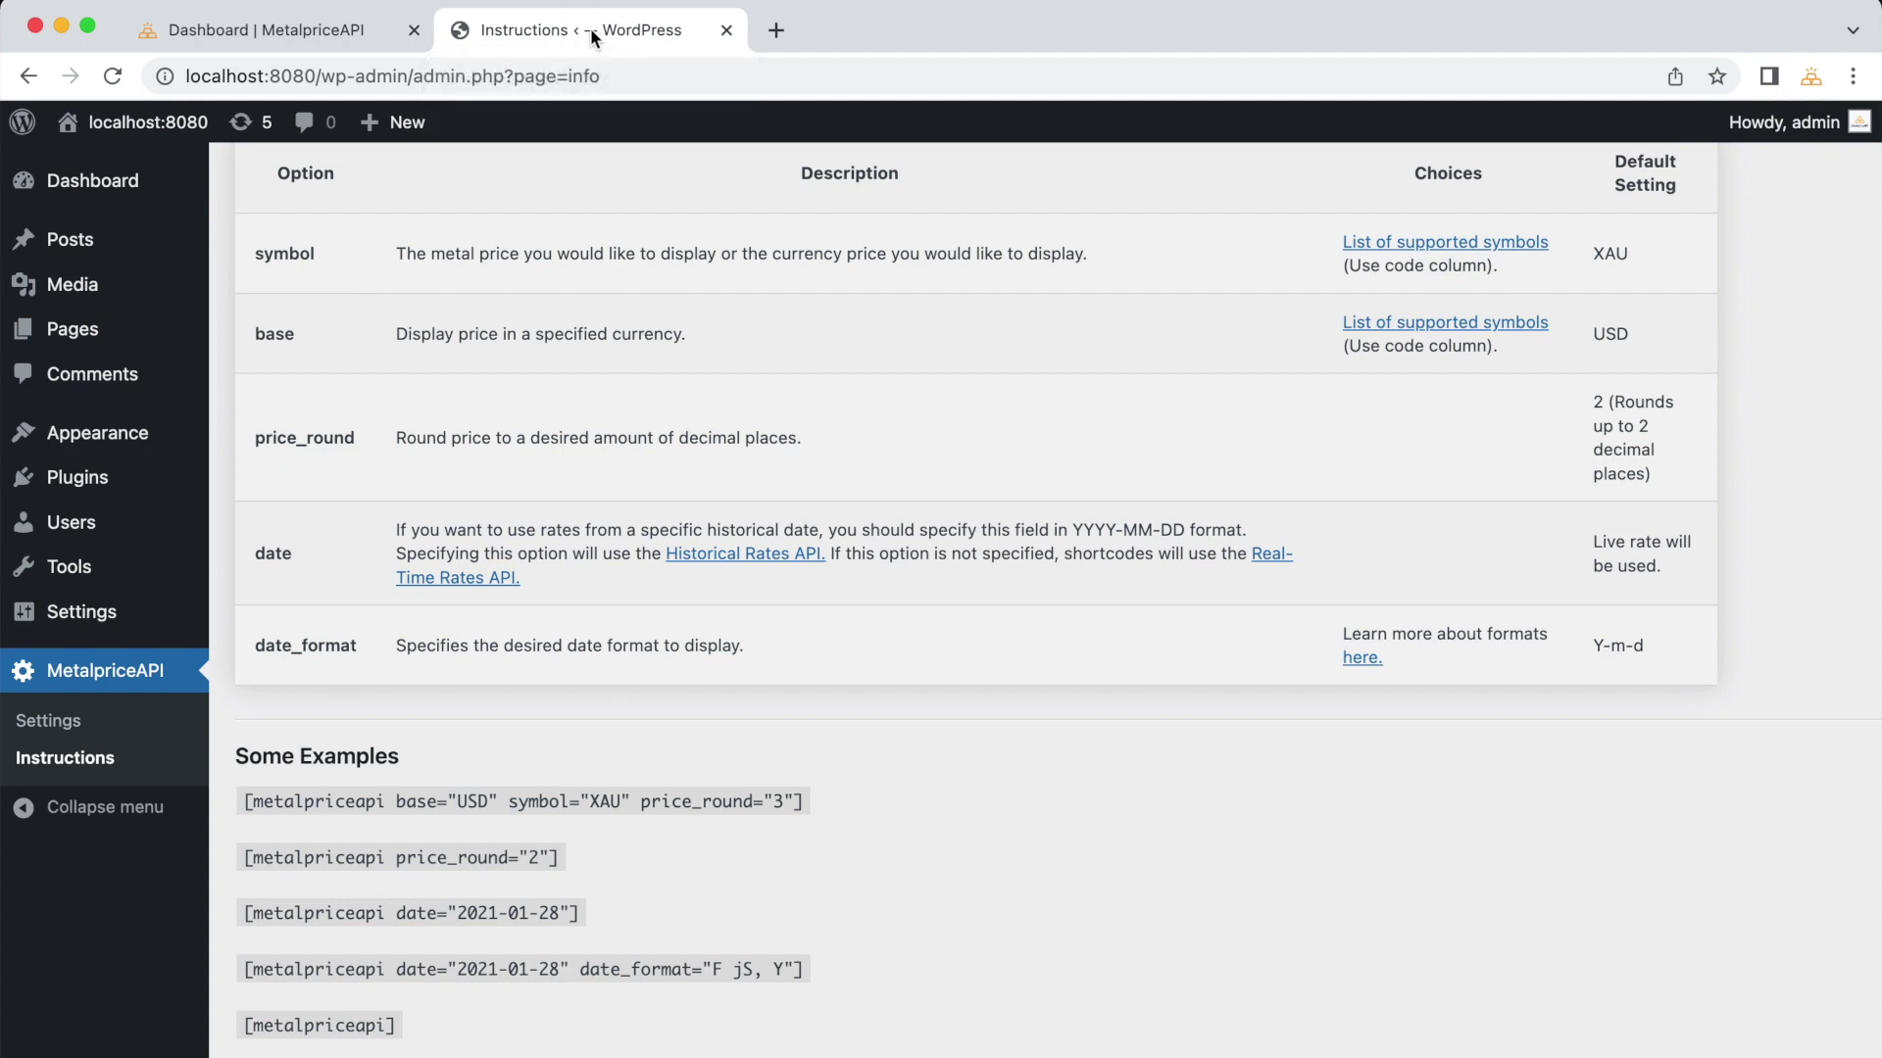
Step: Open the Pages list in a new tab and start a new blank page
right_click(102, 329)
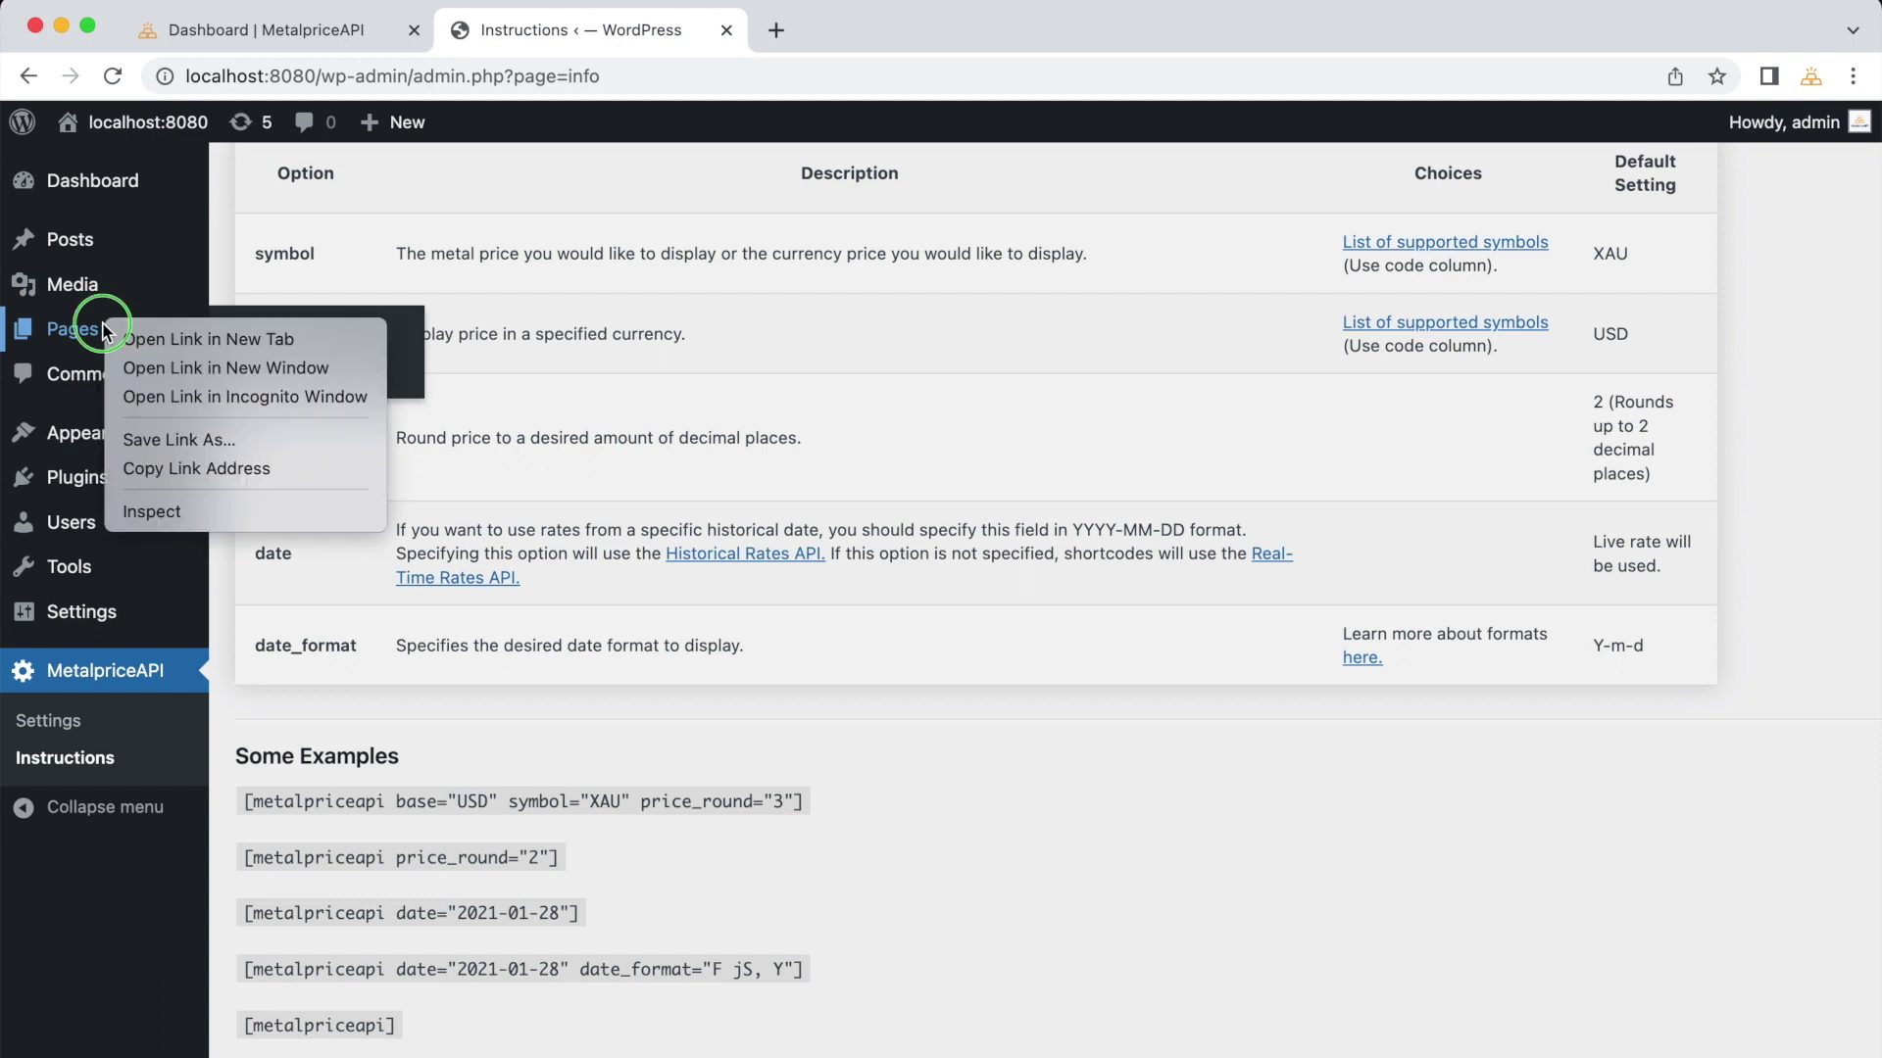
click(138, 334)
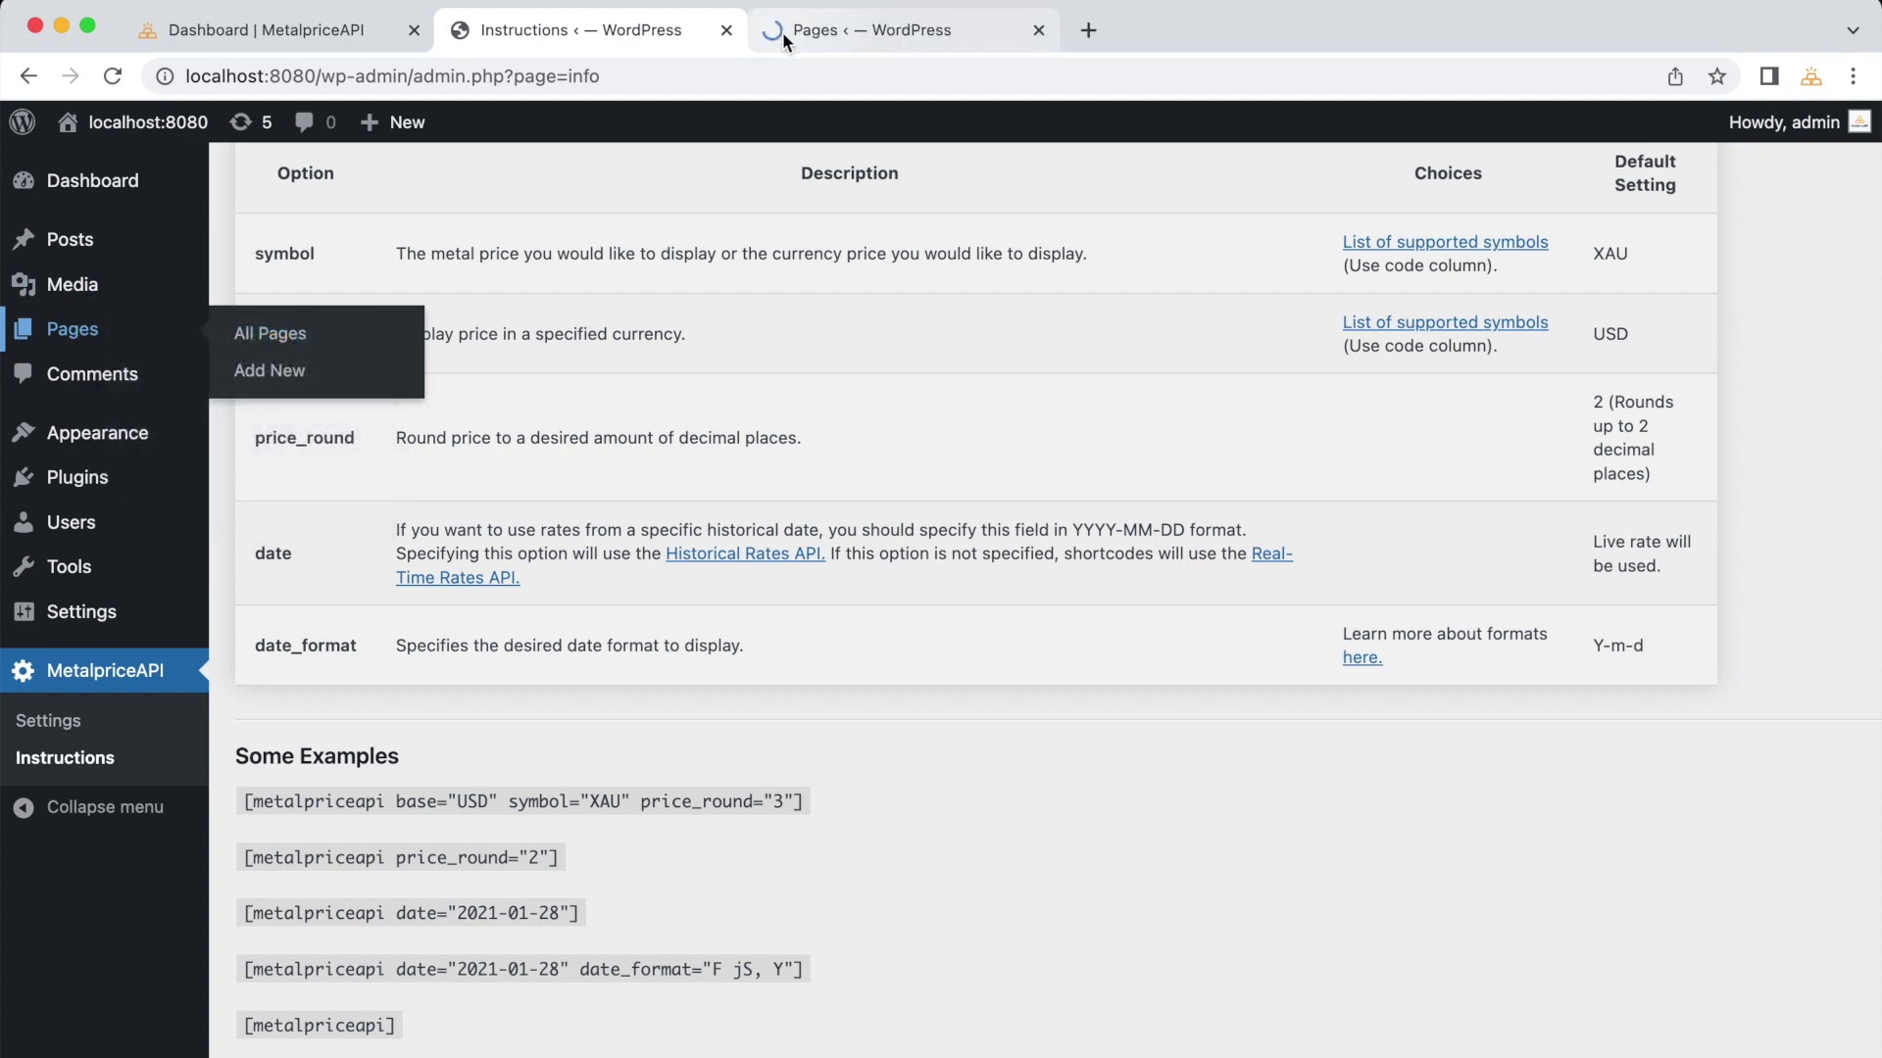
click(784, 35)
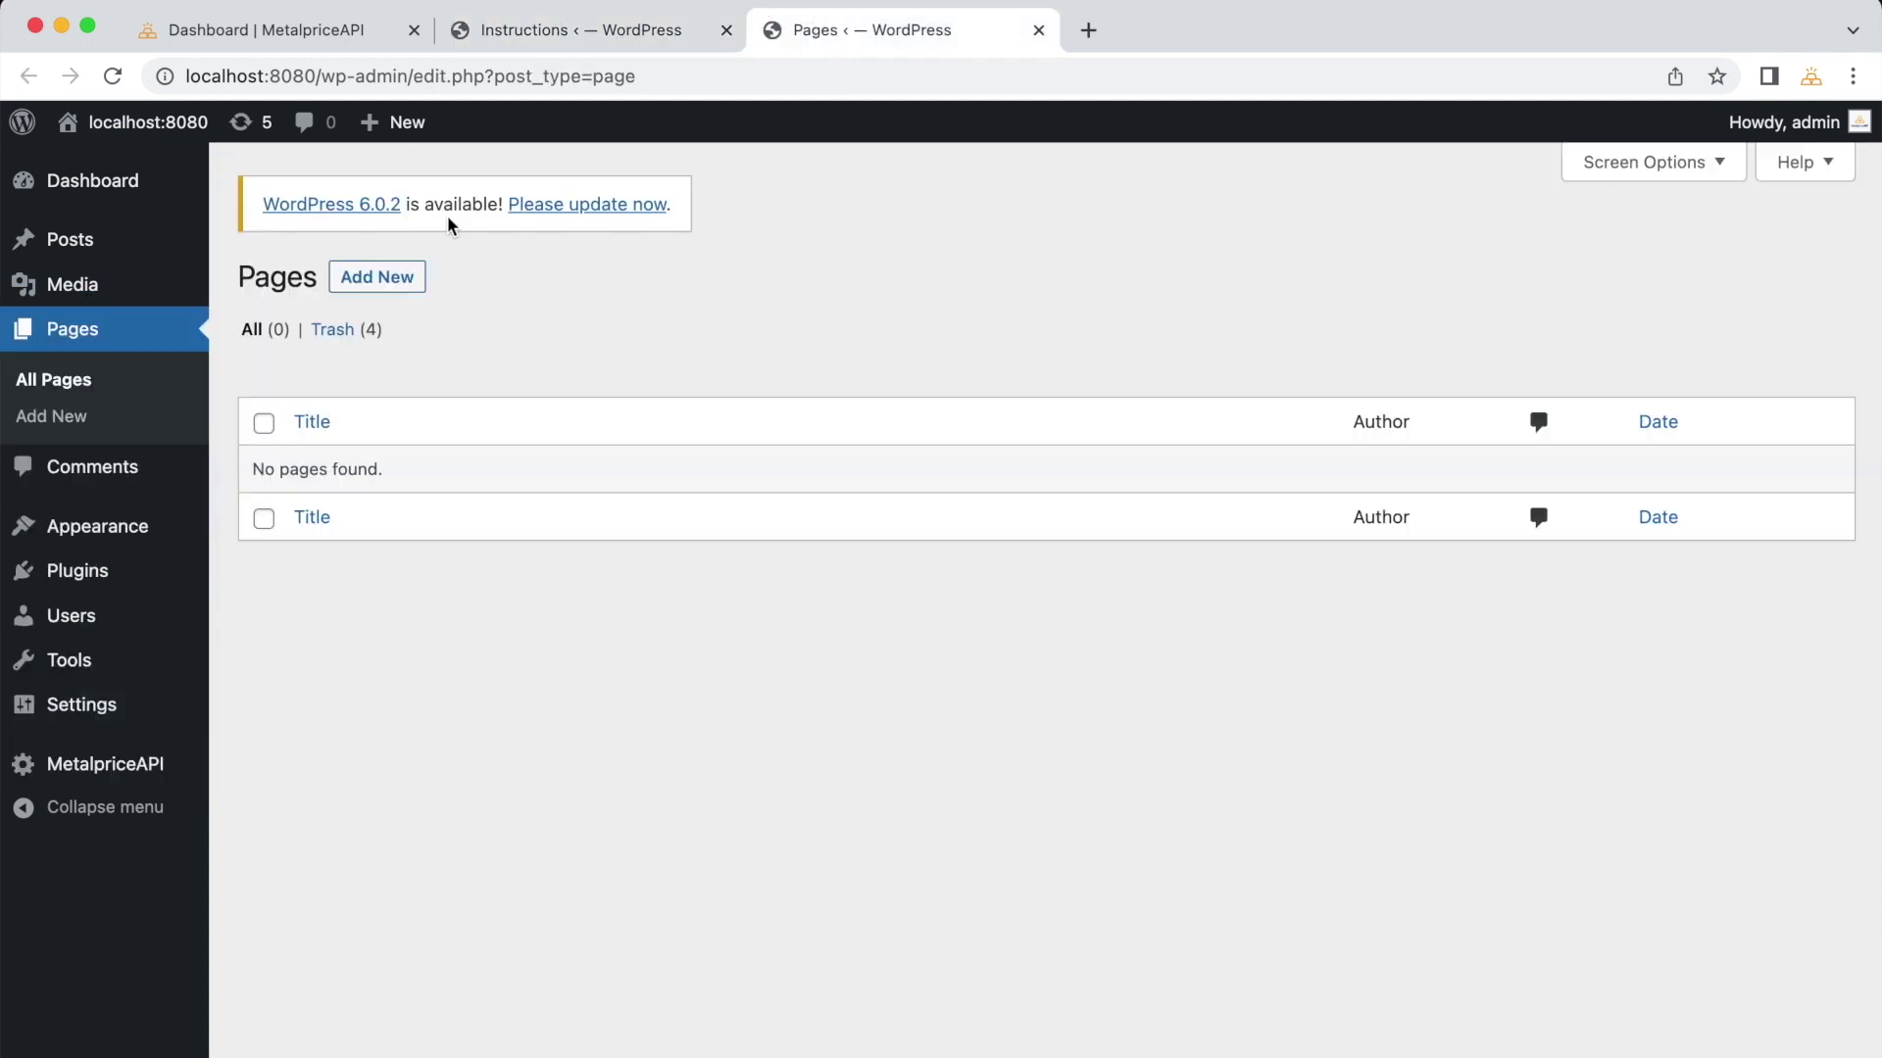
click(382, 277)
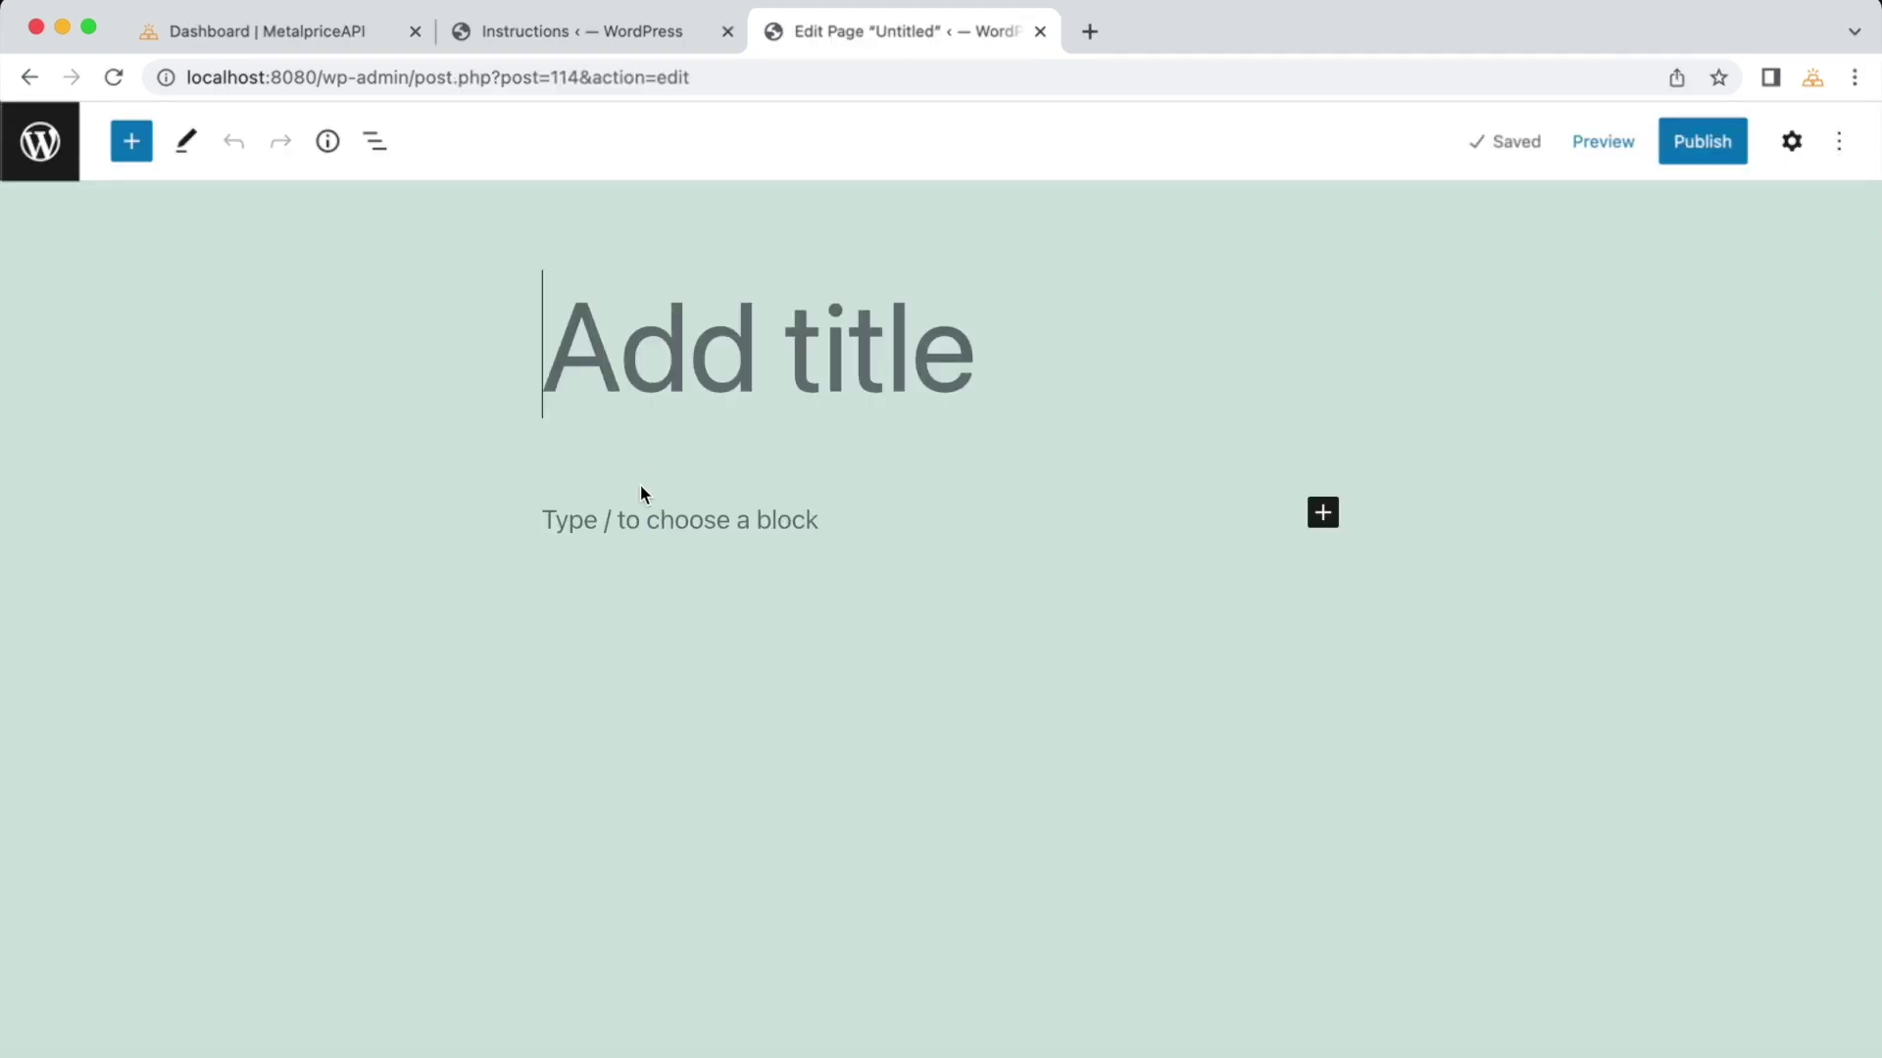
Step: Add a Shortcode block containing [metalpriceapi] and preview the page in a new tab
click(659, 535)
click(1315, 525)
click(1482, 694)
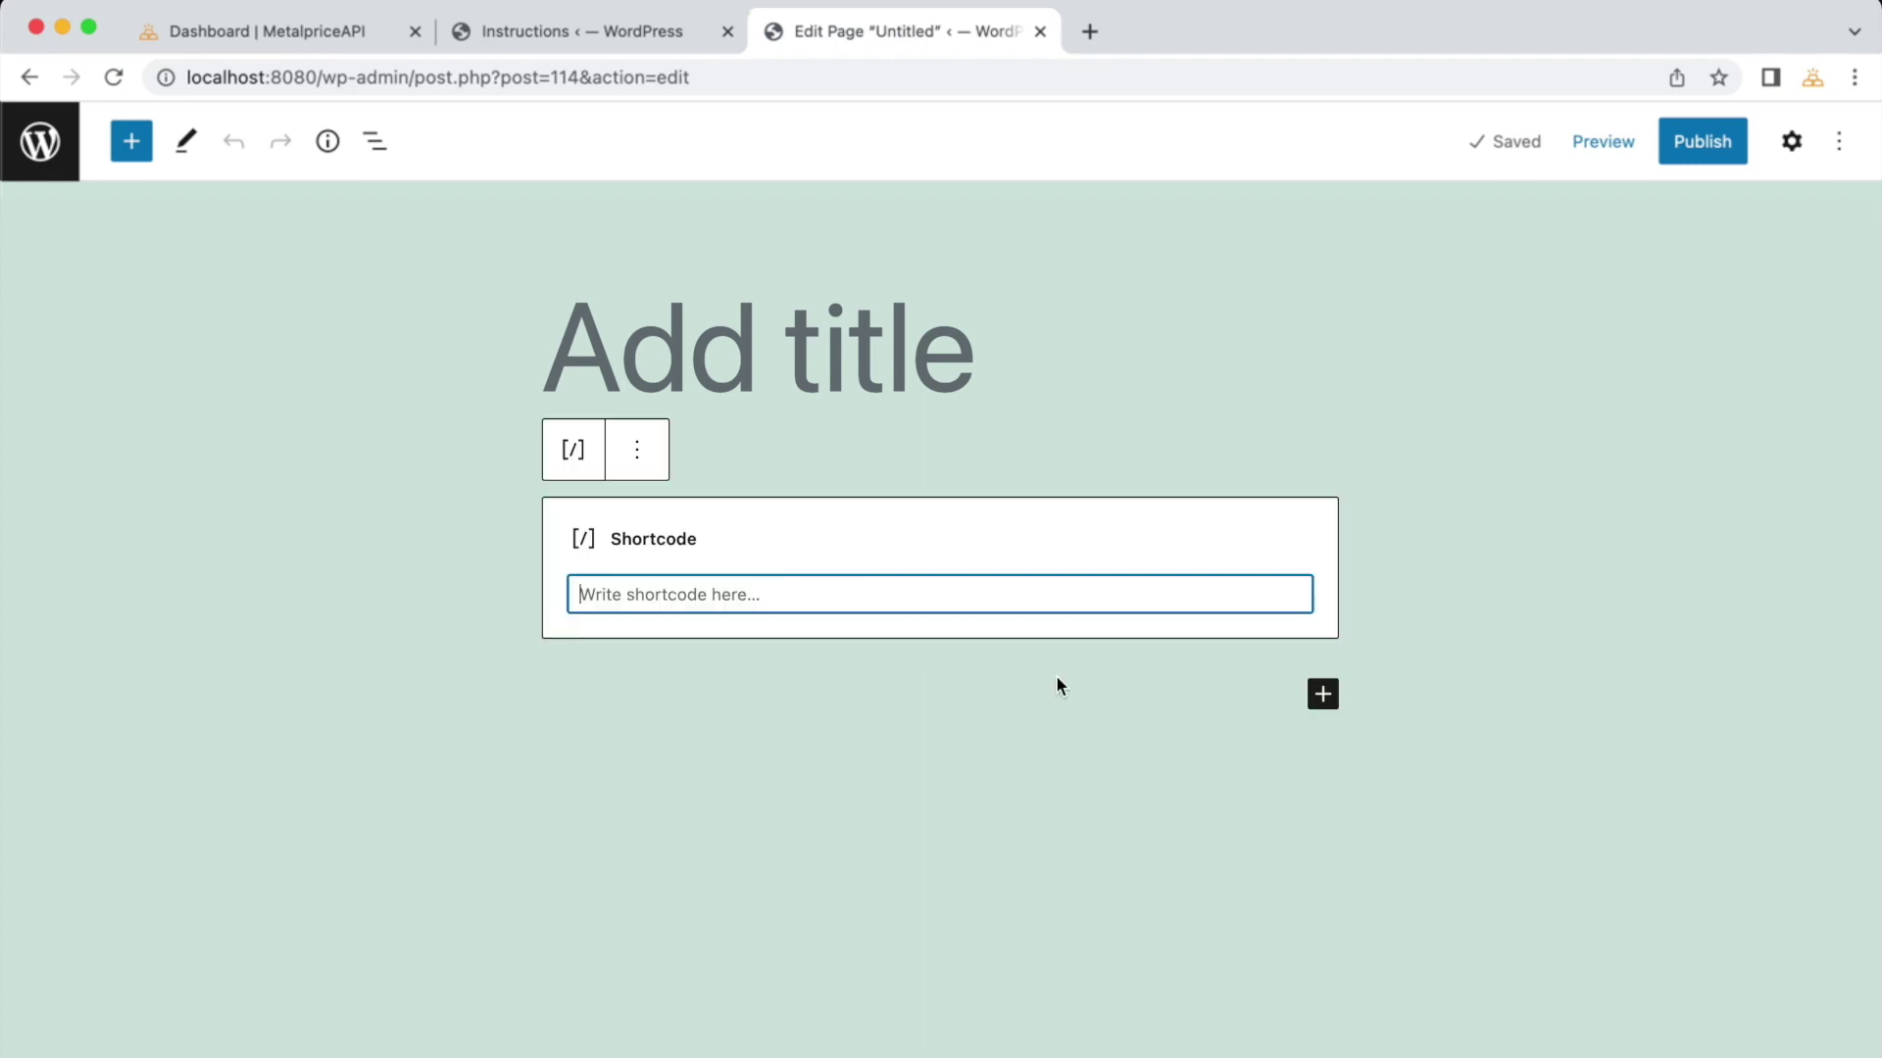
text([met)
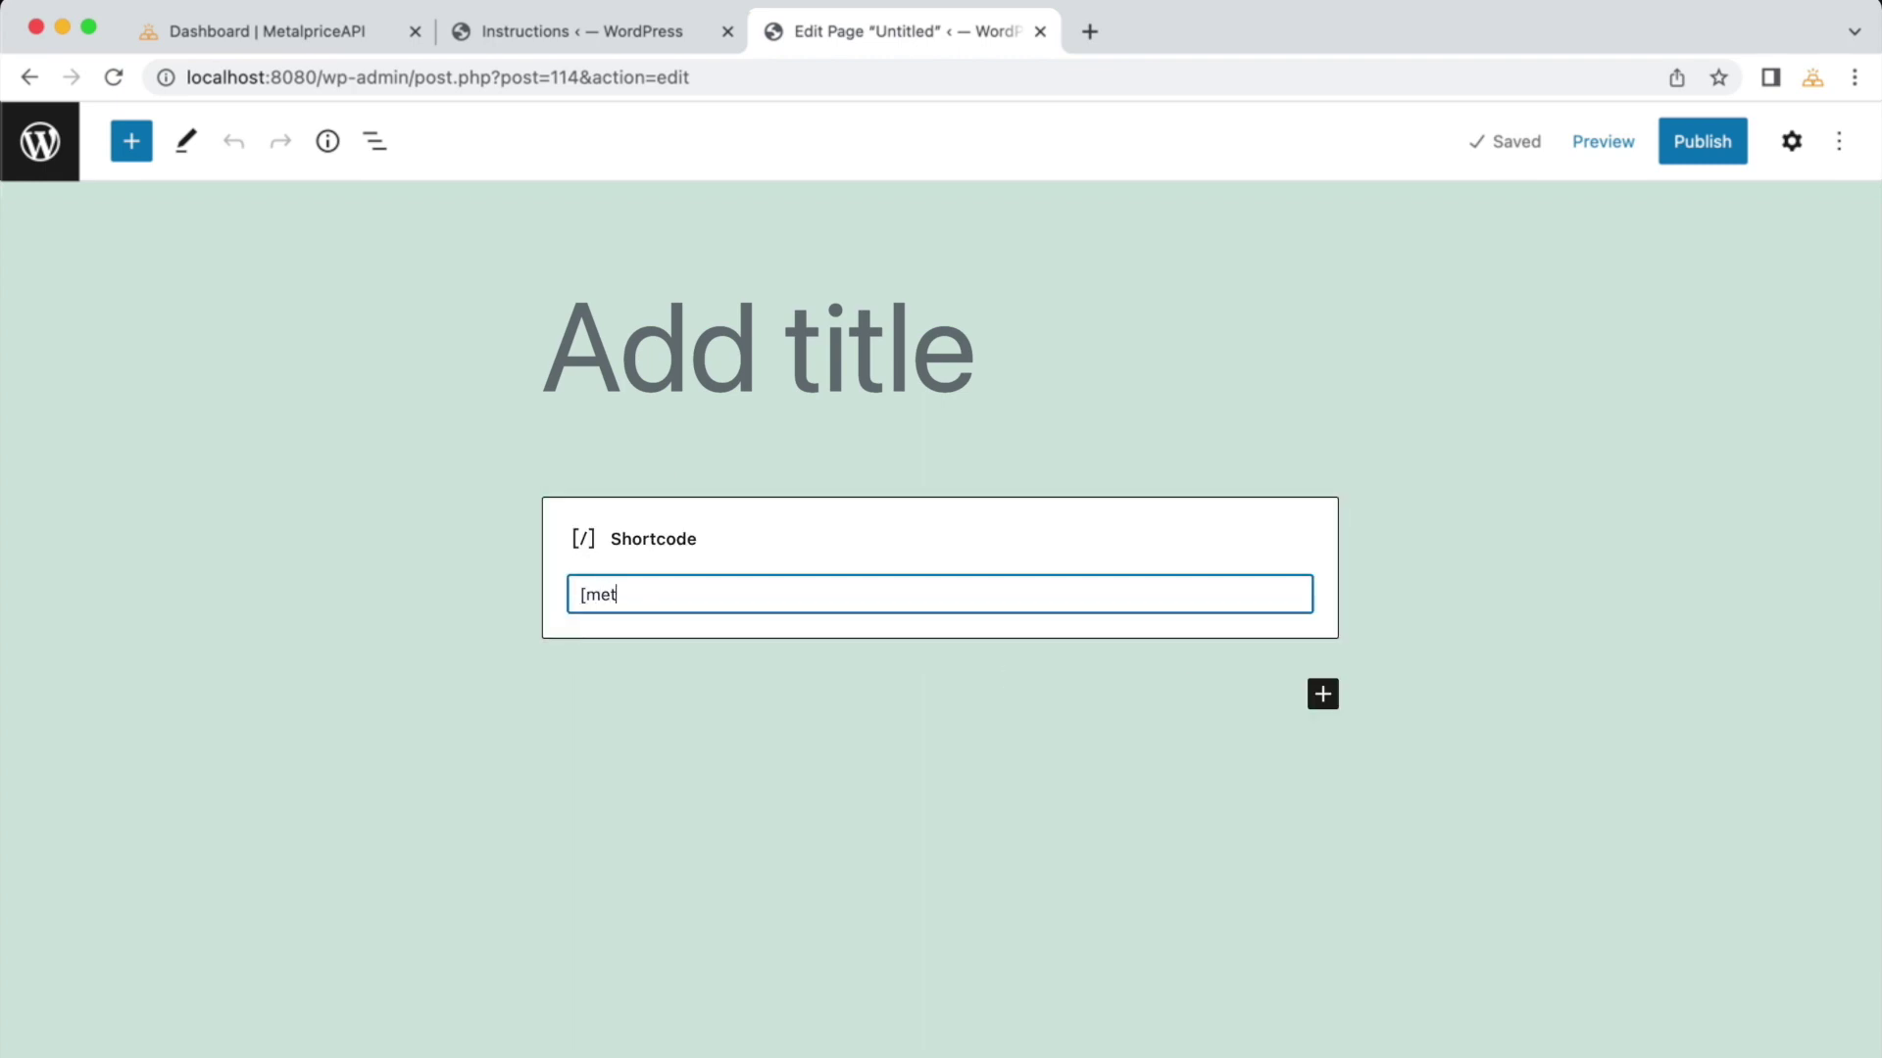
text(alpriceapi])
click(1420, 424)
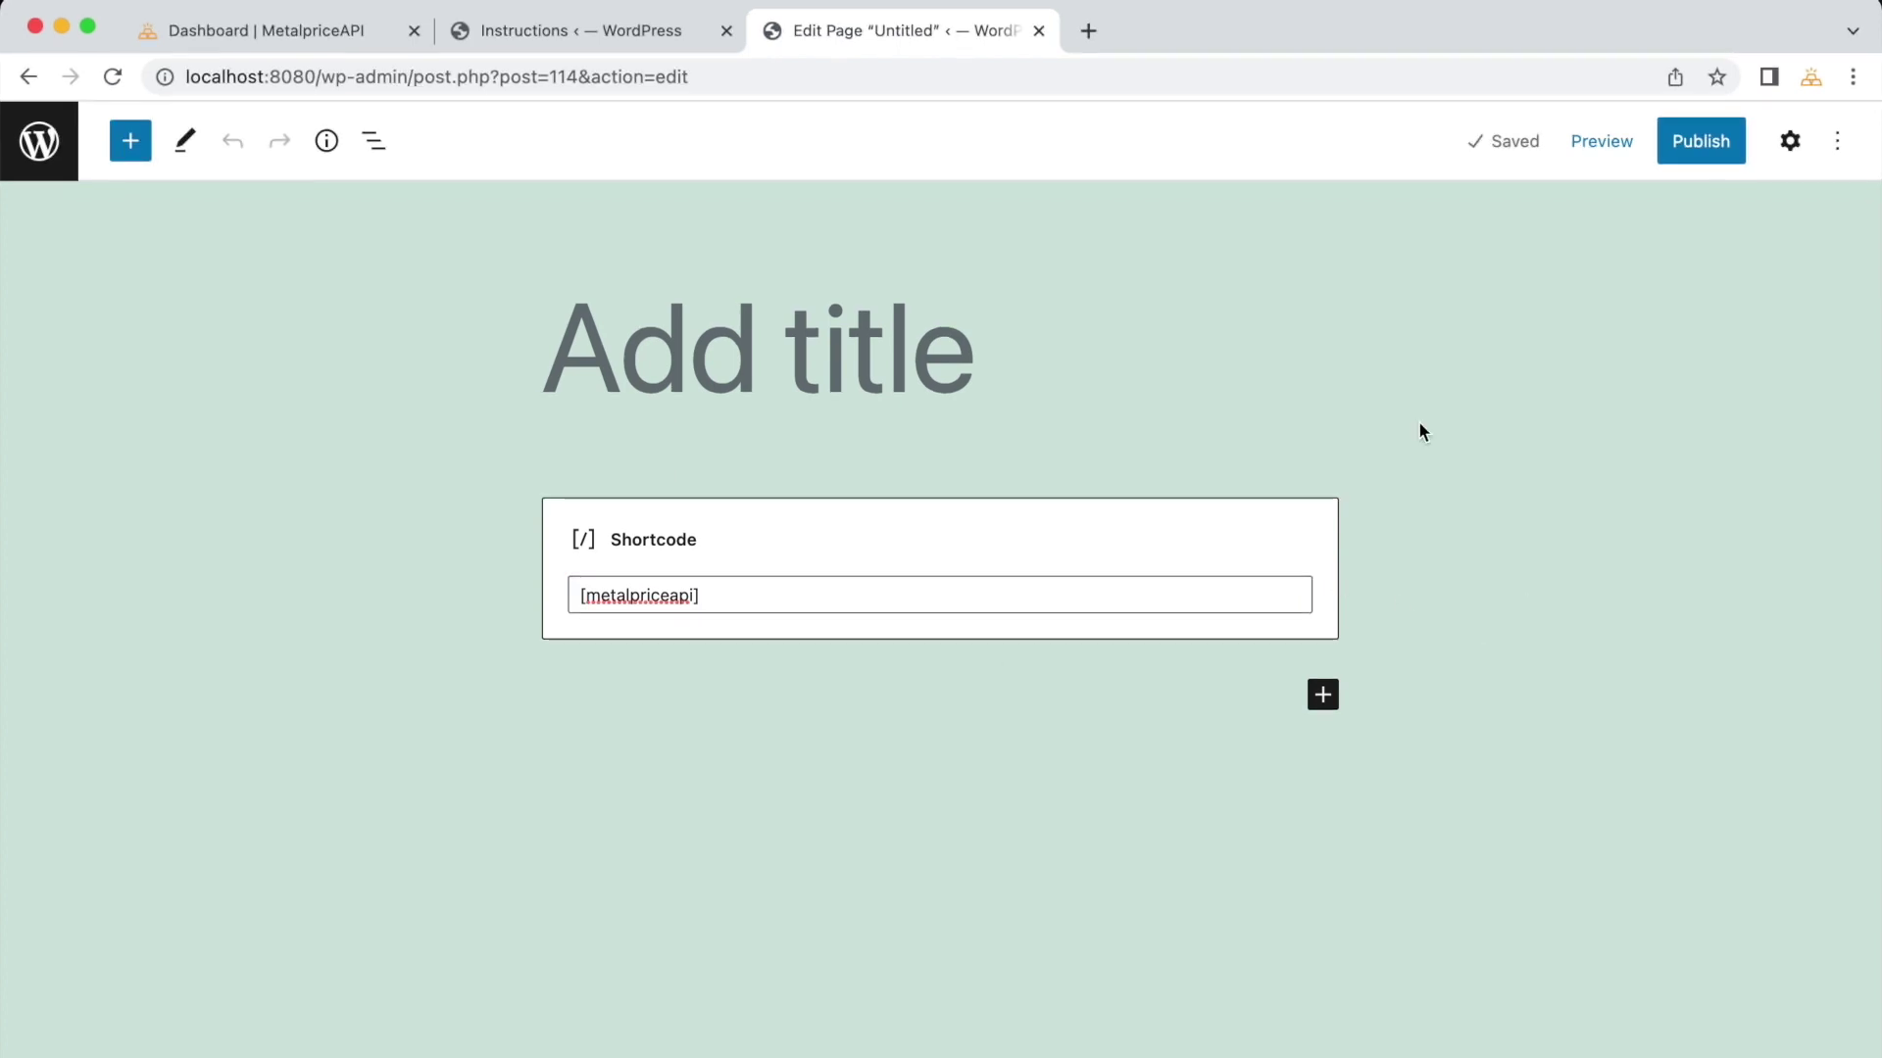
click(1600, 143)
click(1481, 387)
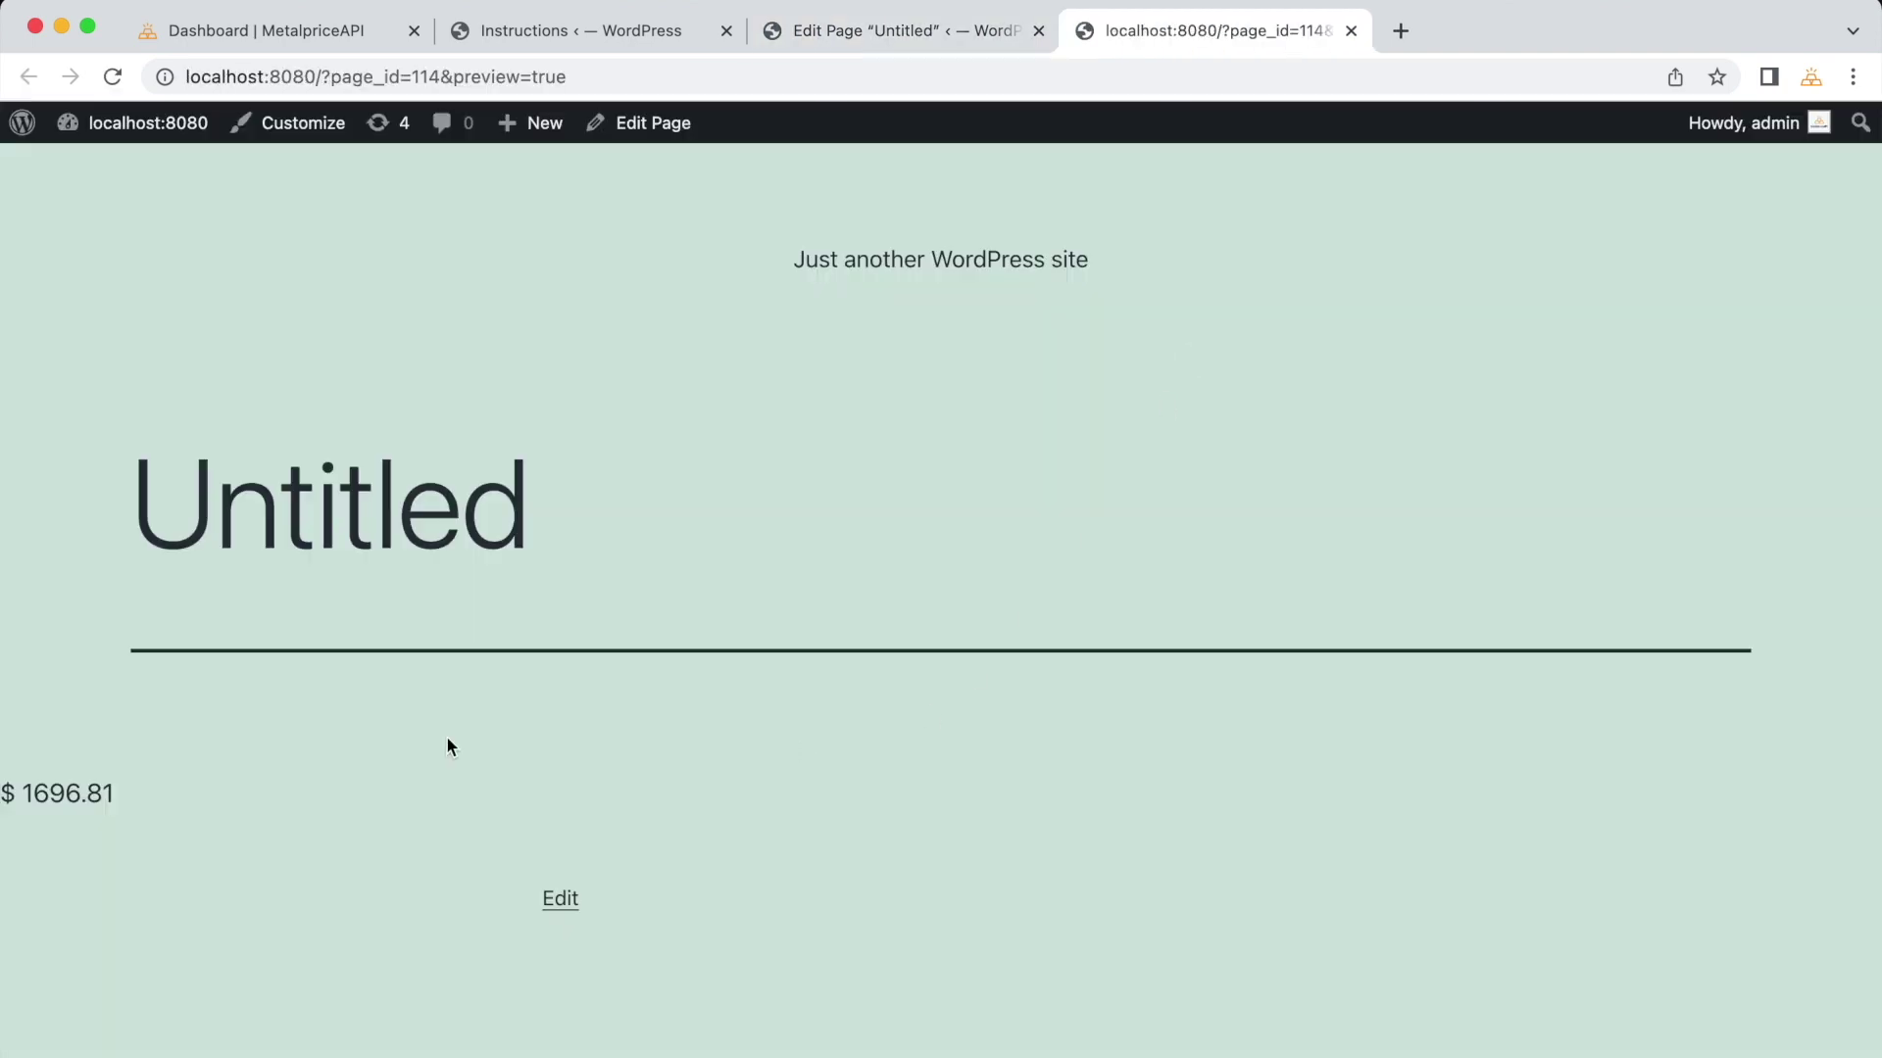
Step: Highlight the rendered price $ 1696.81 in the preview, then clear the highlight
drag(138, 799, 7, 797)
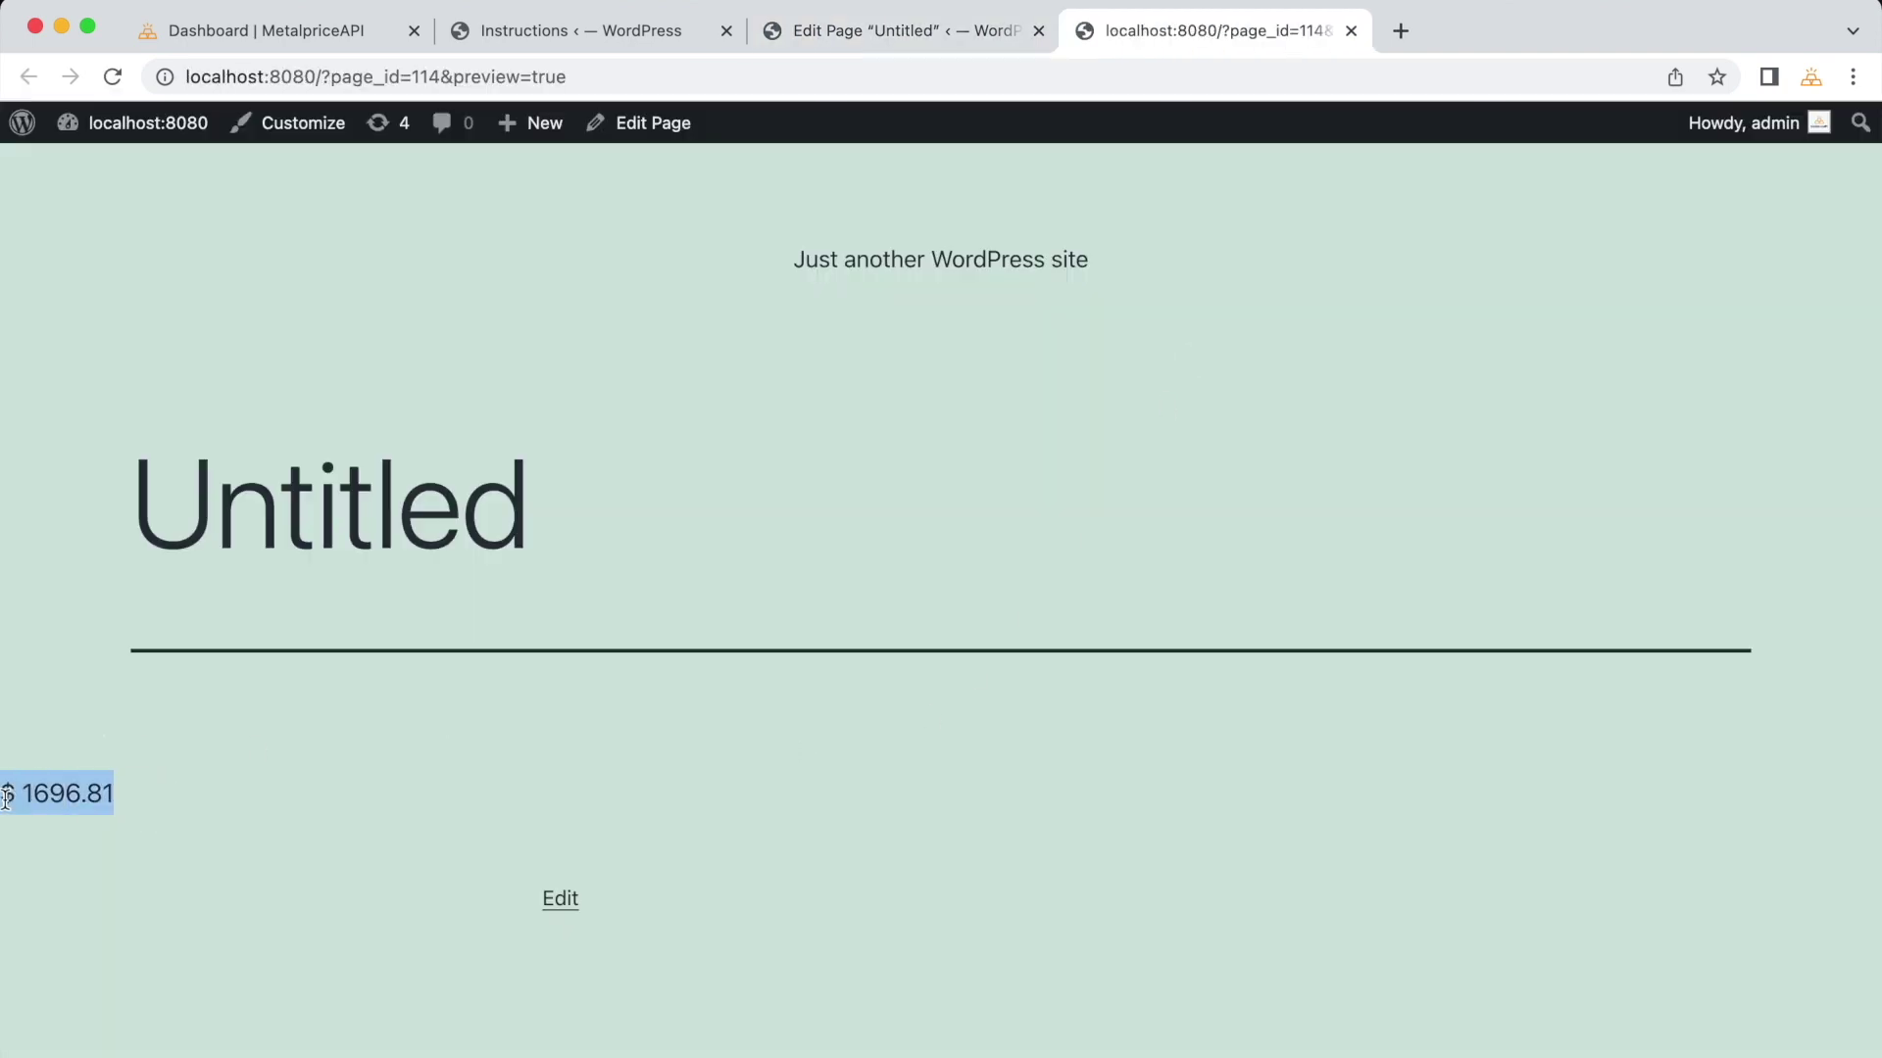
click(176, 789)
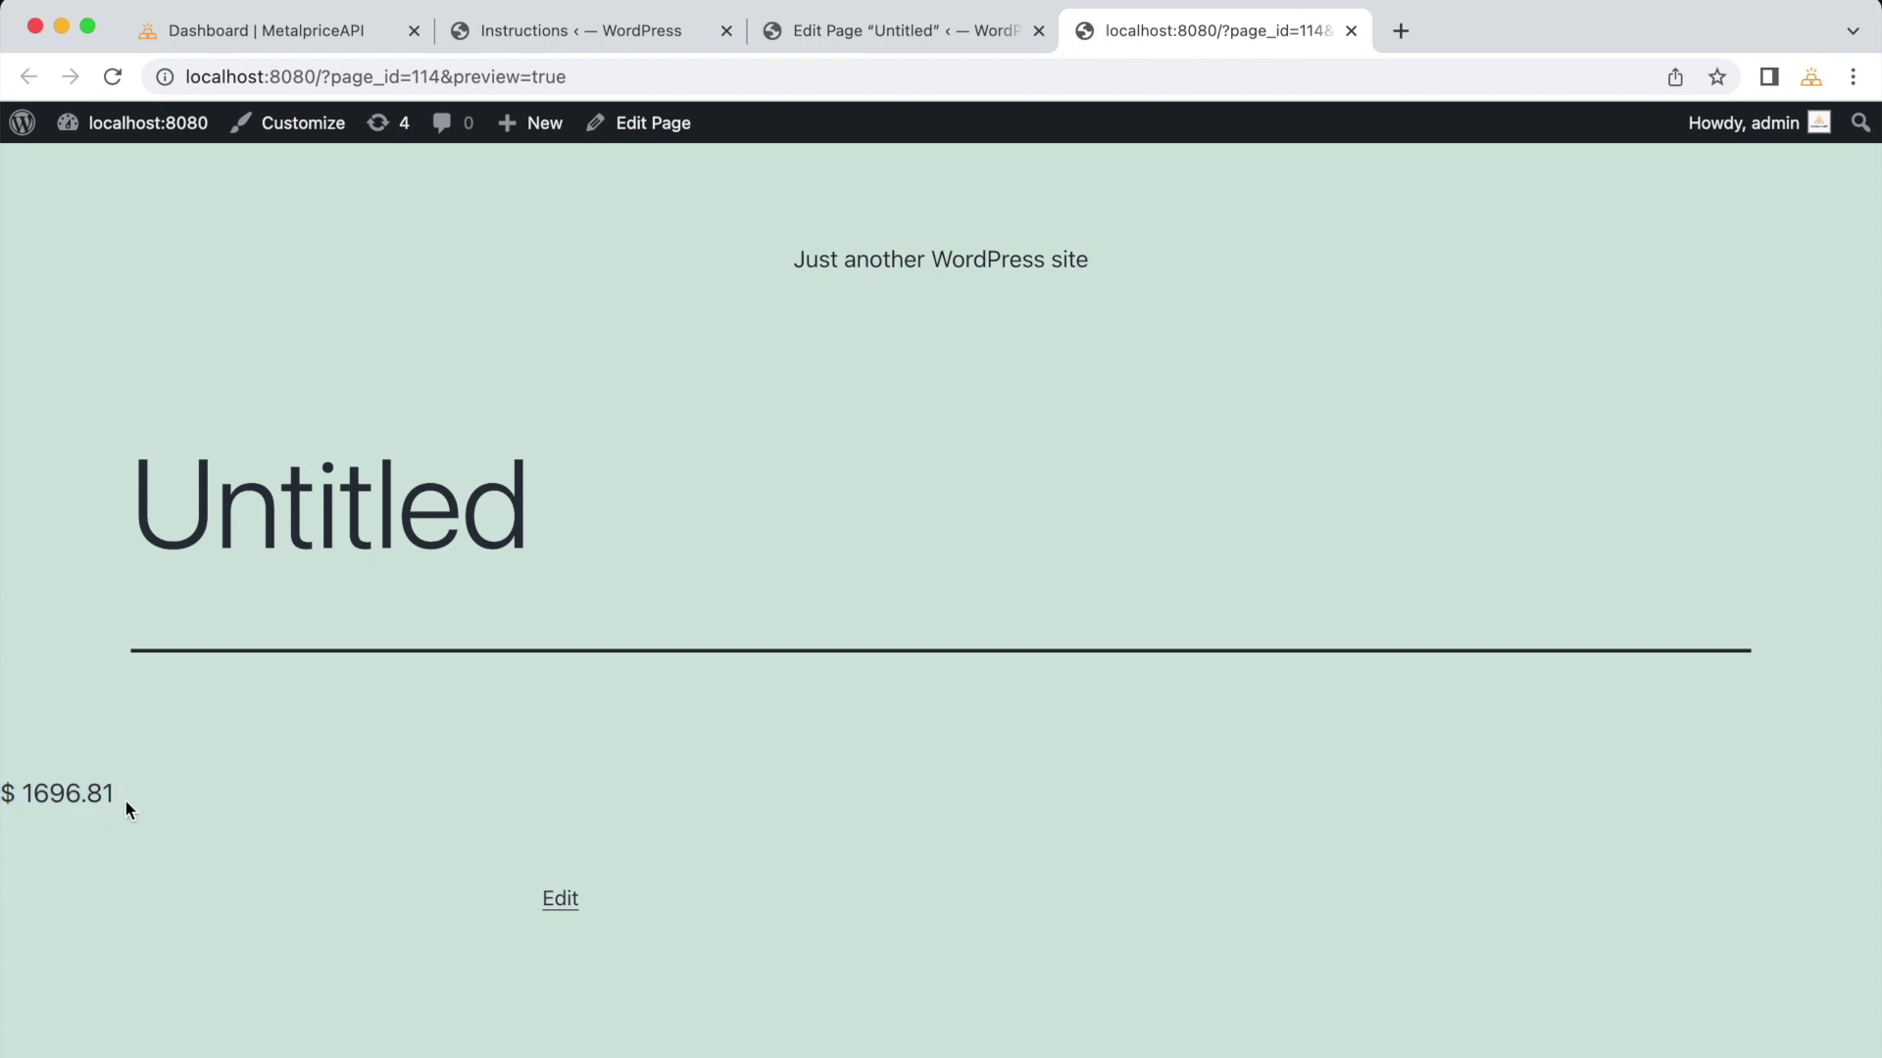
Step: Compare the plugin instructions page with the preview showing the rendered price
click(596, 32)
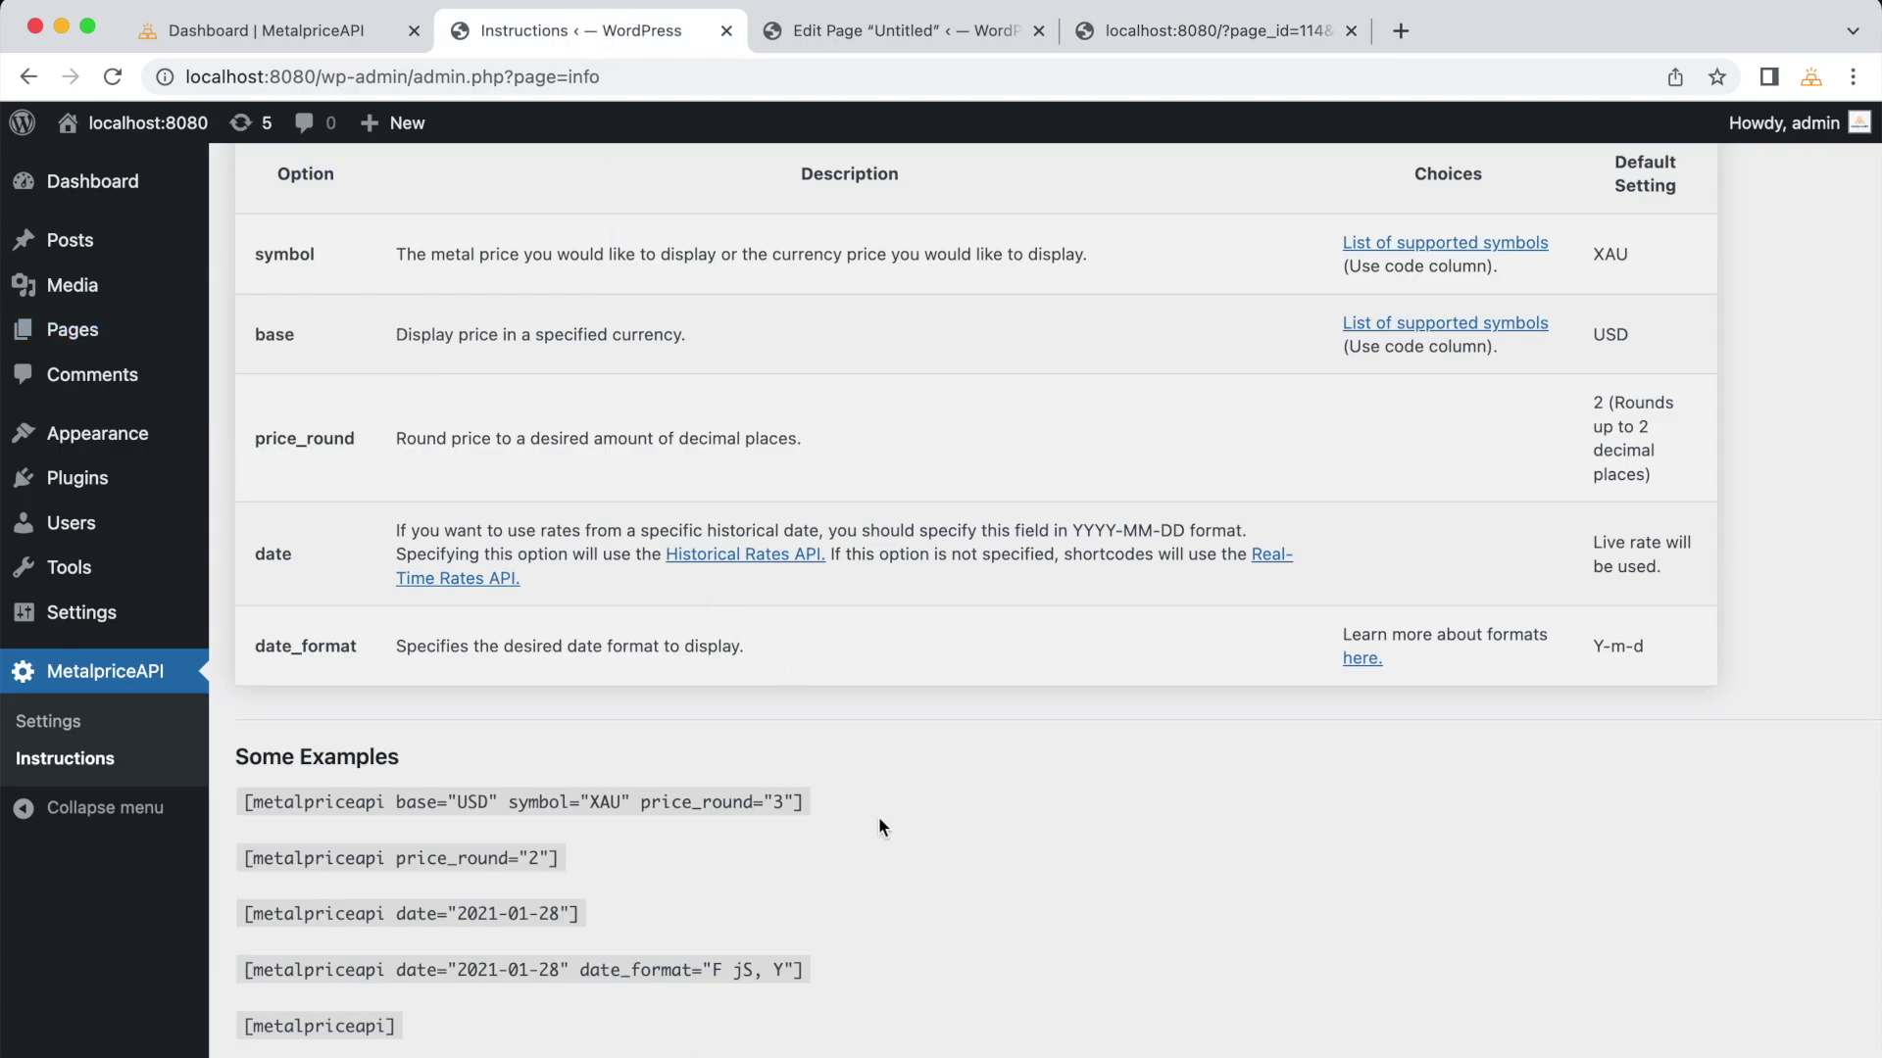
scroll(878, 828, up, 5)
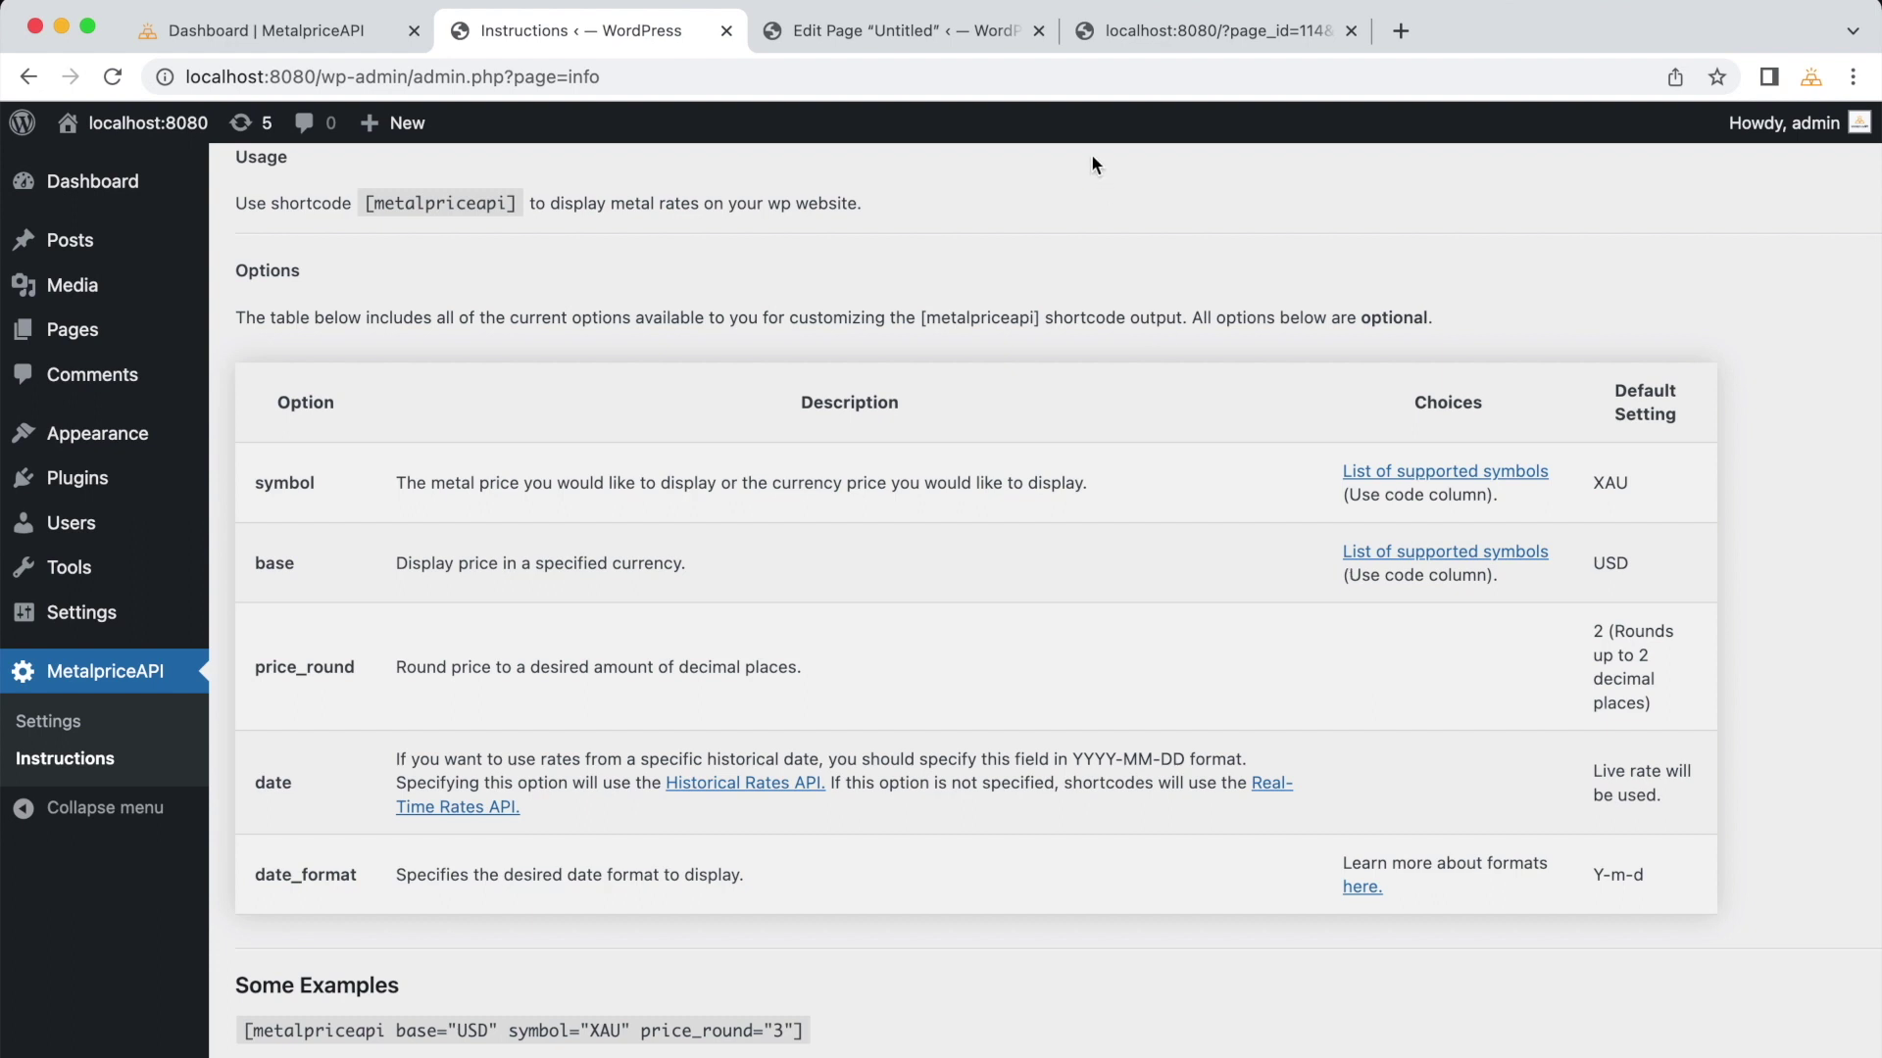
click(1097, 38)
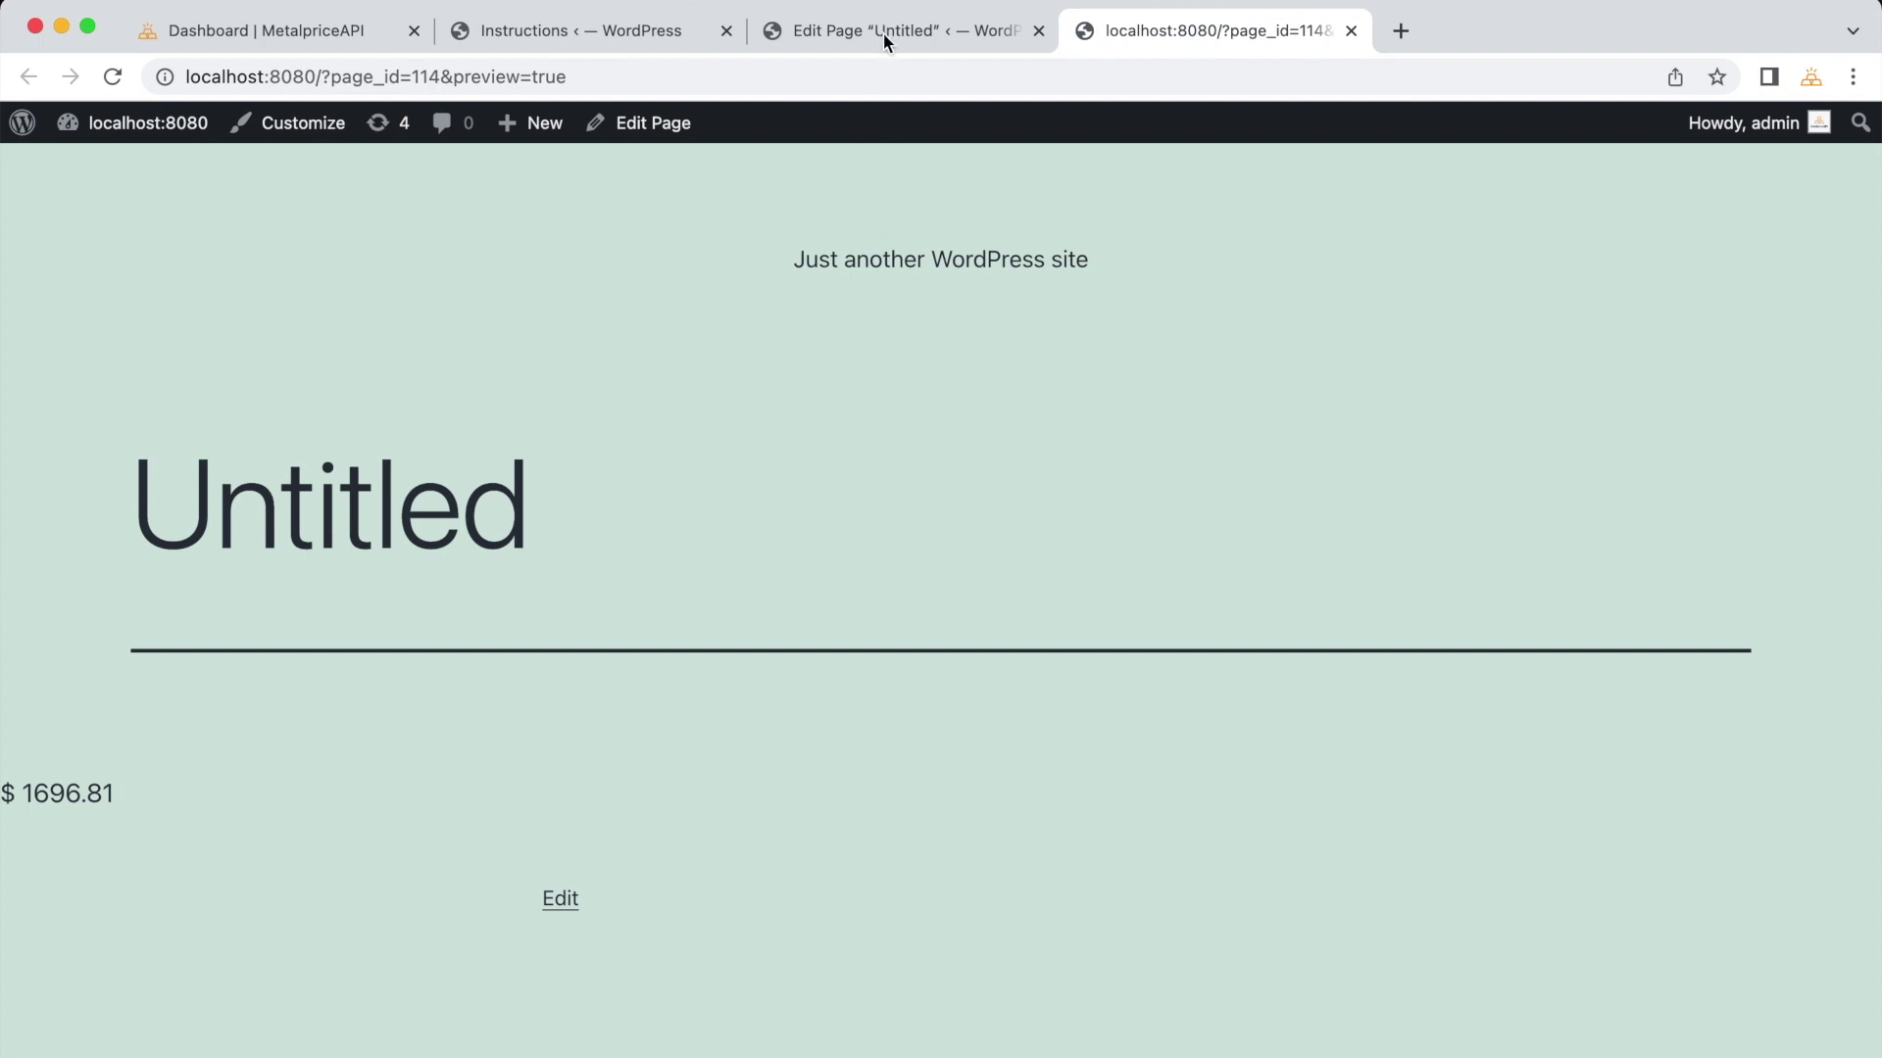
click(647, 37)
scroll(615, 729, down, 3)
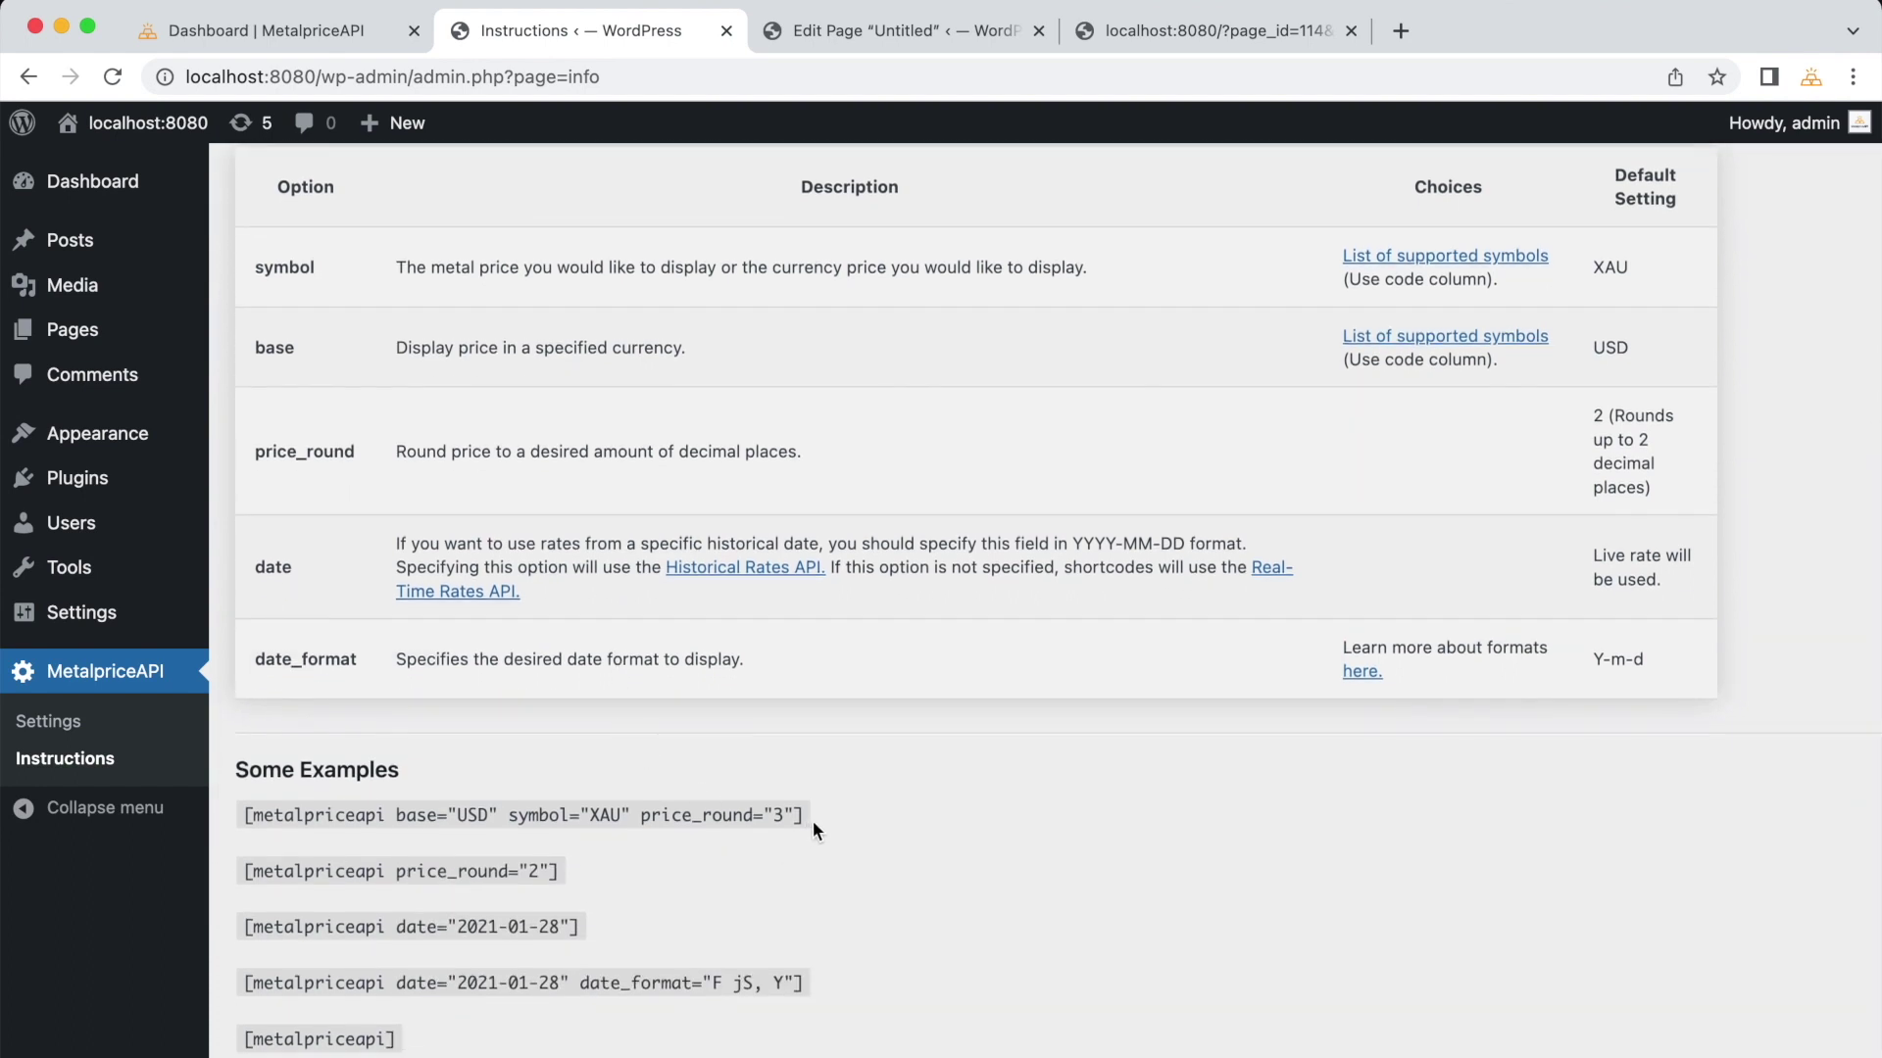
scroll(813, 823, up, 2)
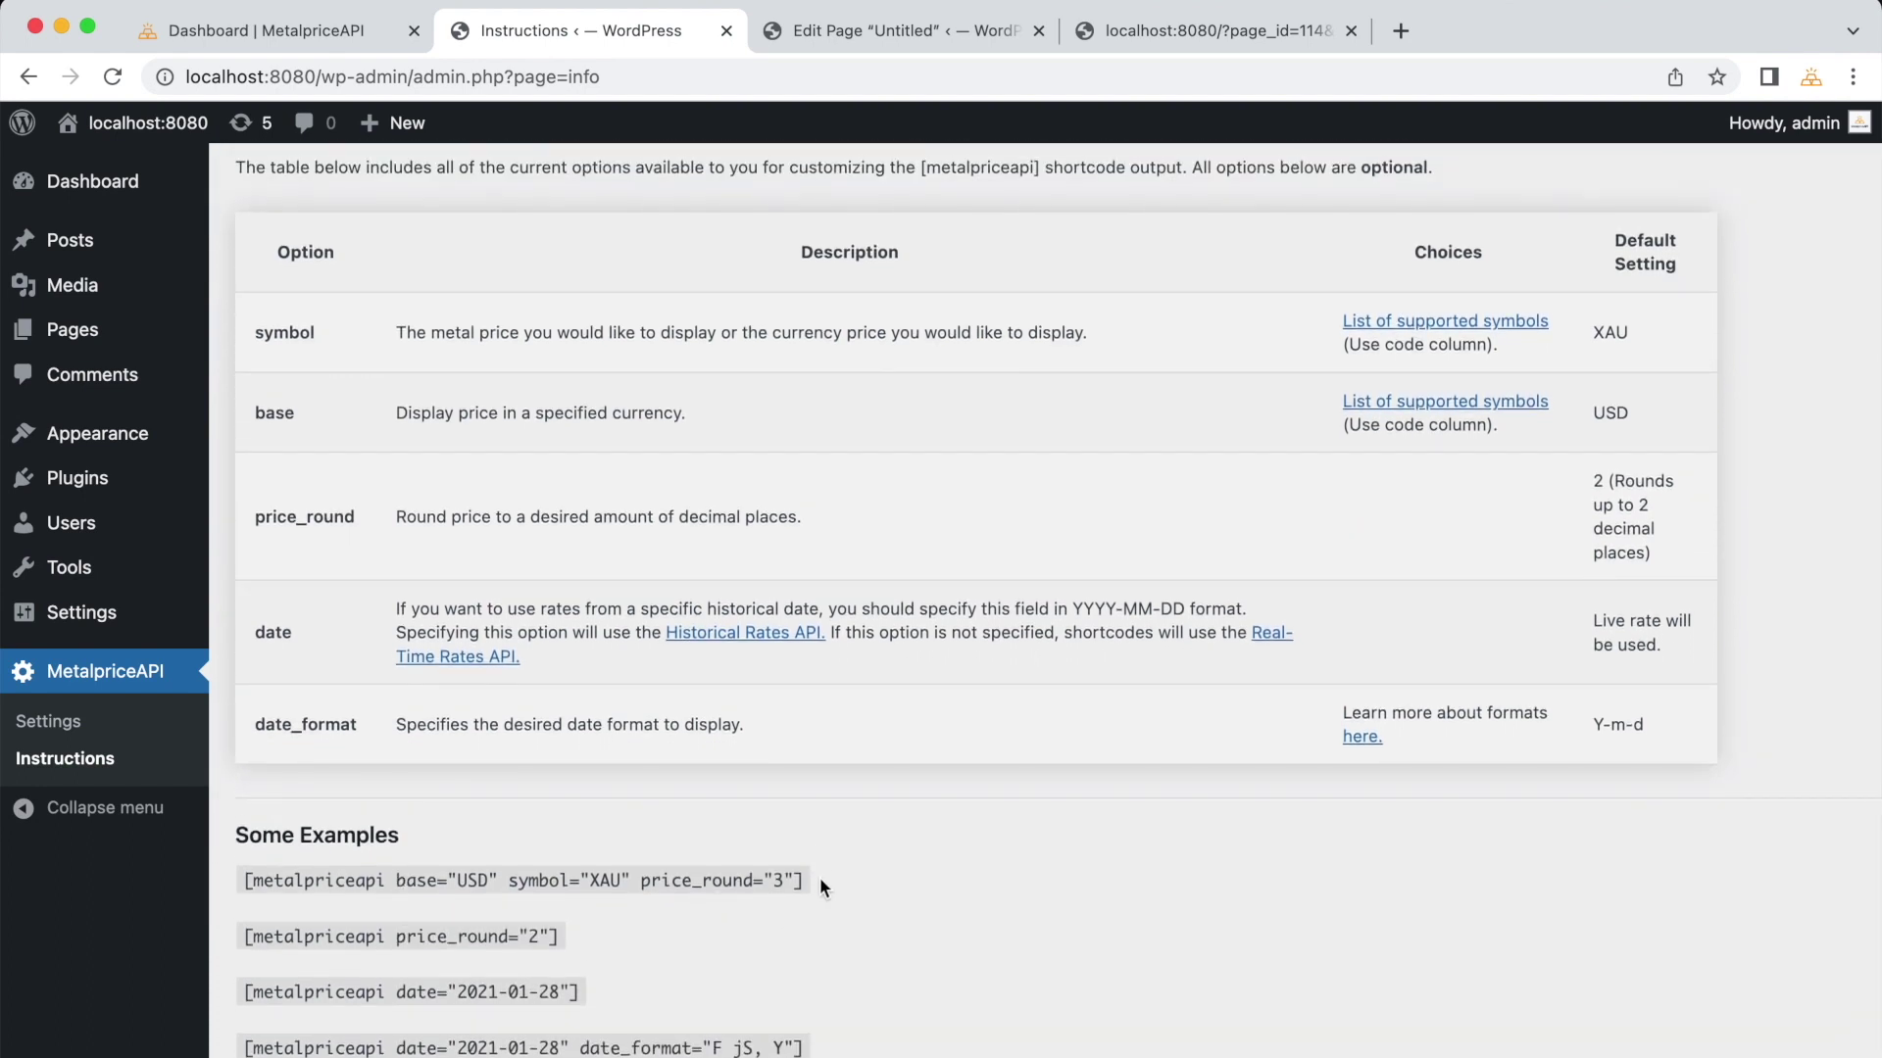
Step: Copy the example shortcode [metalpriceapi base="USD" symbol="XAU" price_round="3"]
click(261, 881)
drag(260, 881, 808, 880)
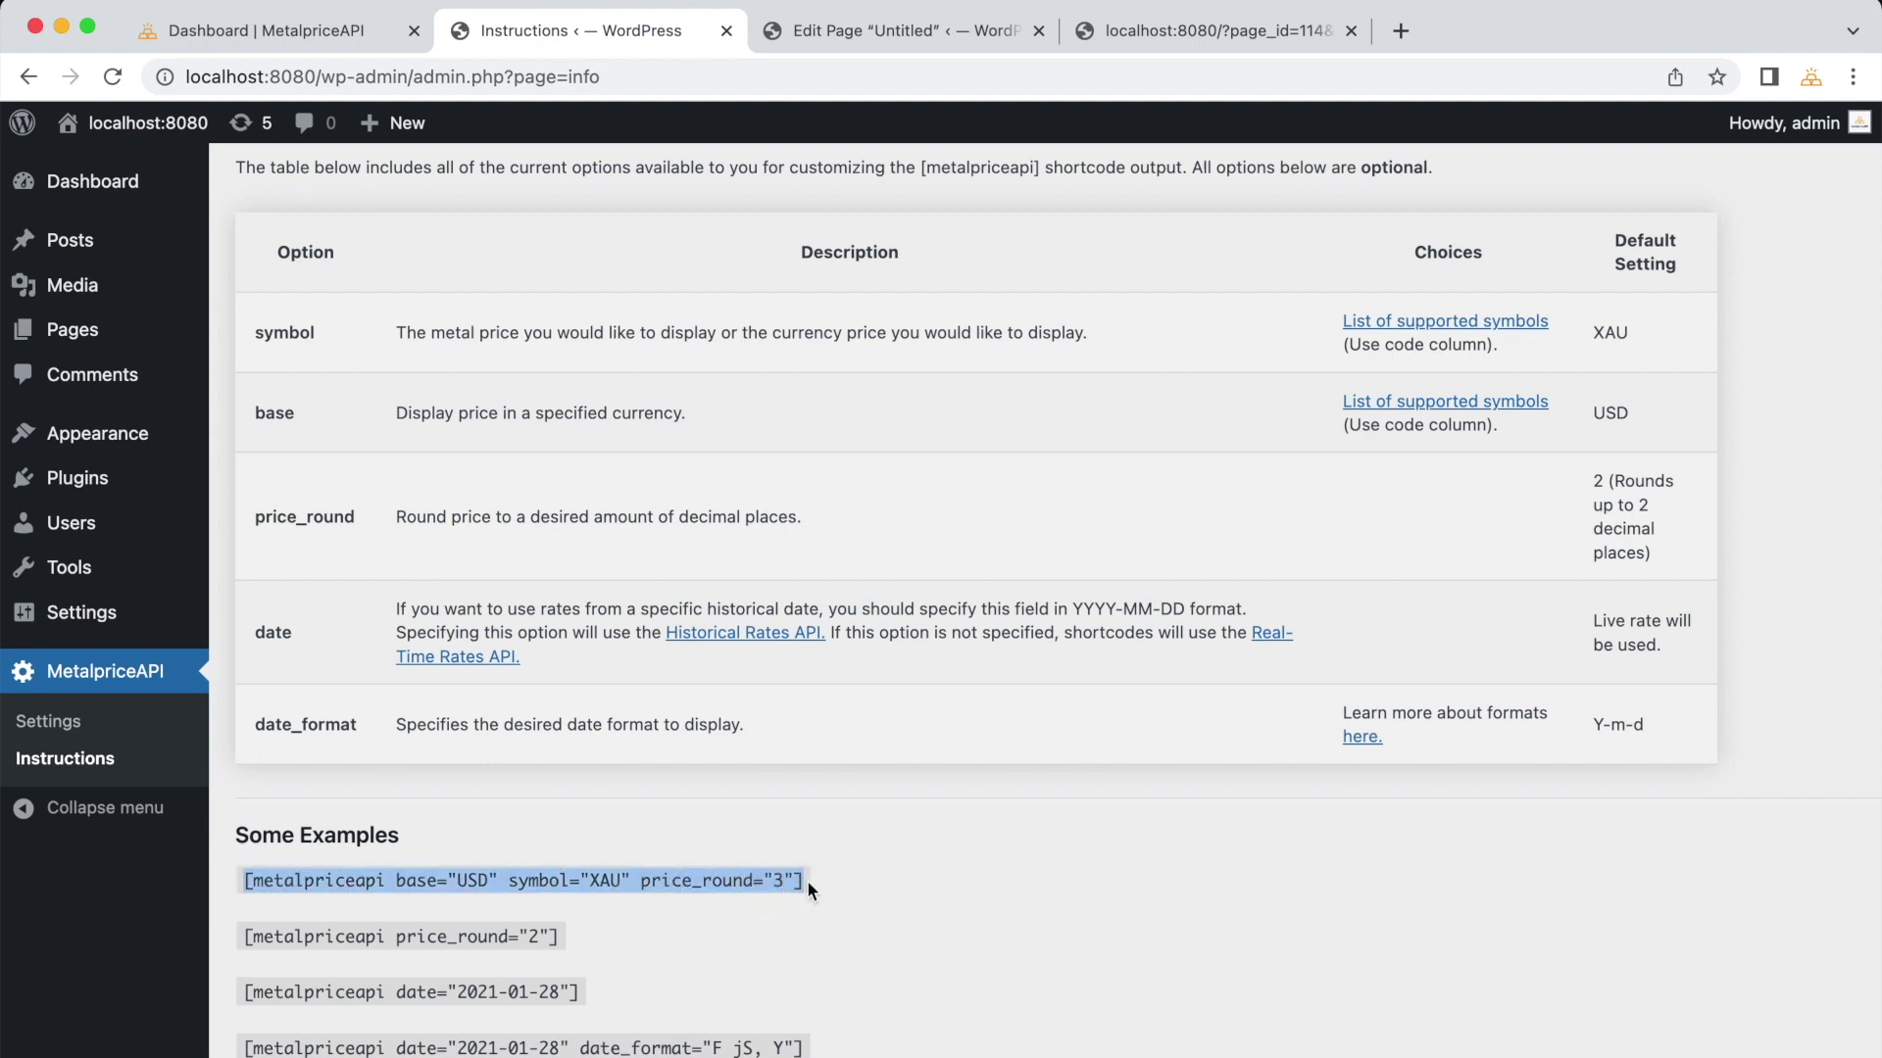
click(807, 880)
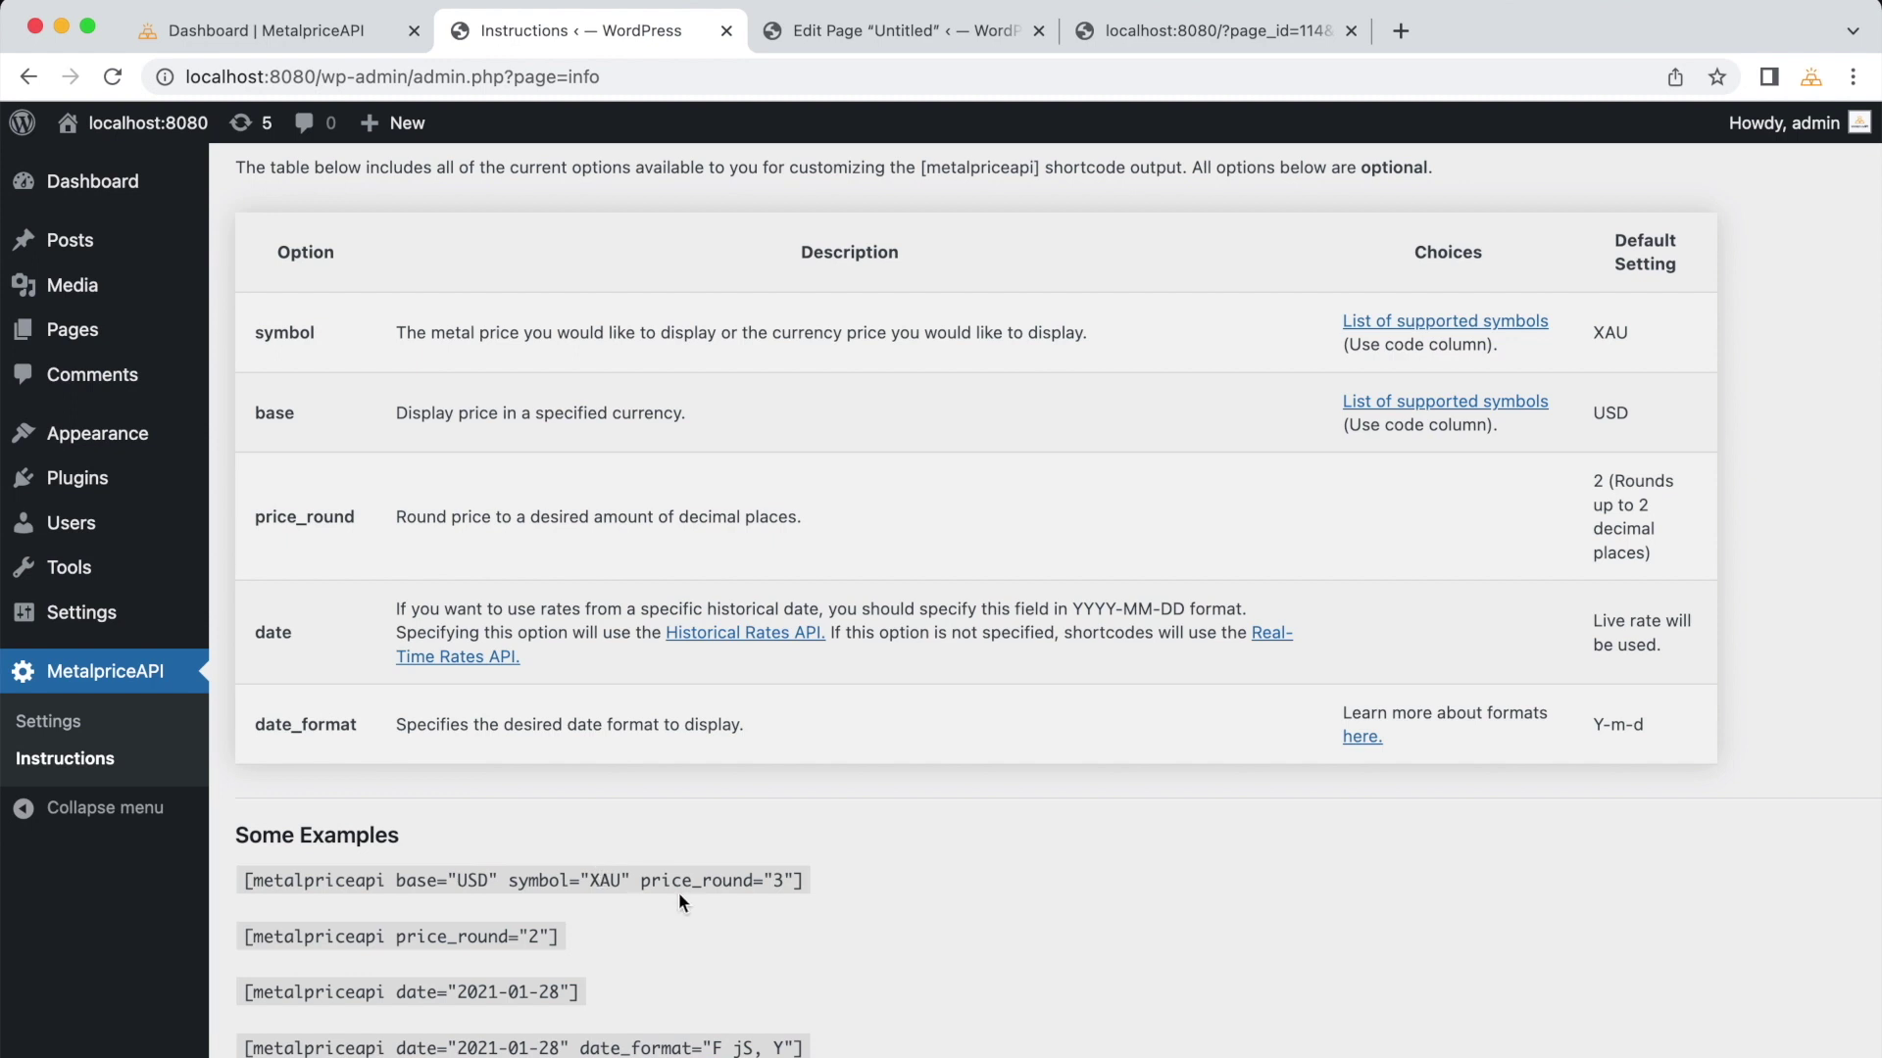
drag(812, 885, 248, 882)
right_click(302, 871)
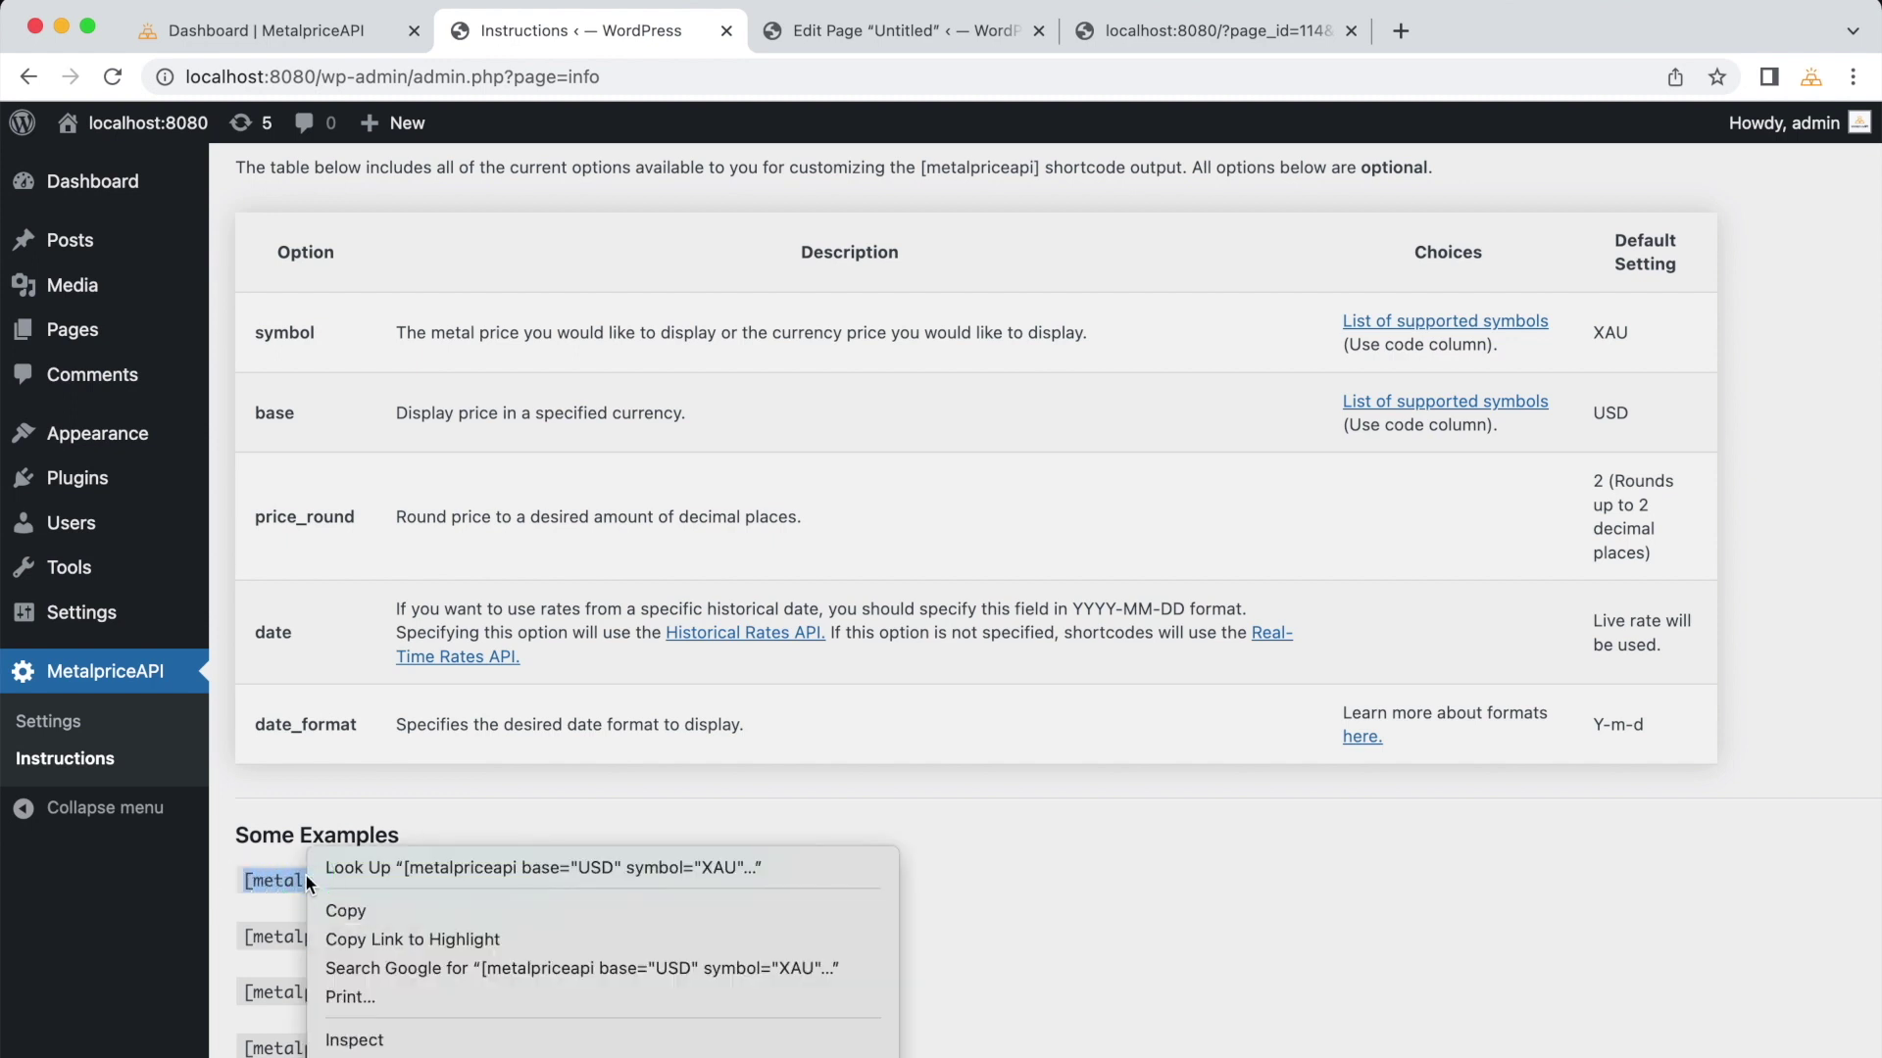
click(355, 913)
click(829, 368)
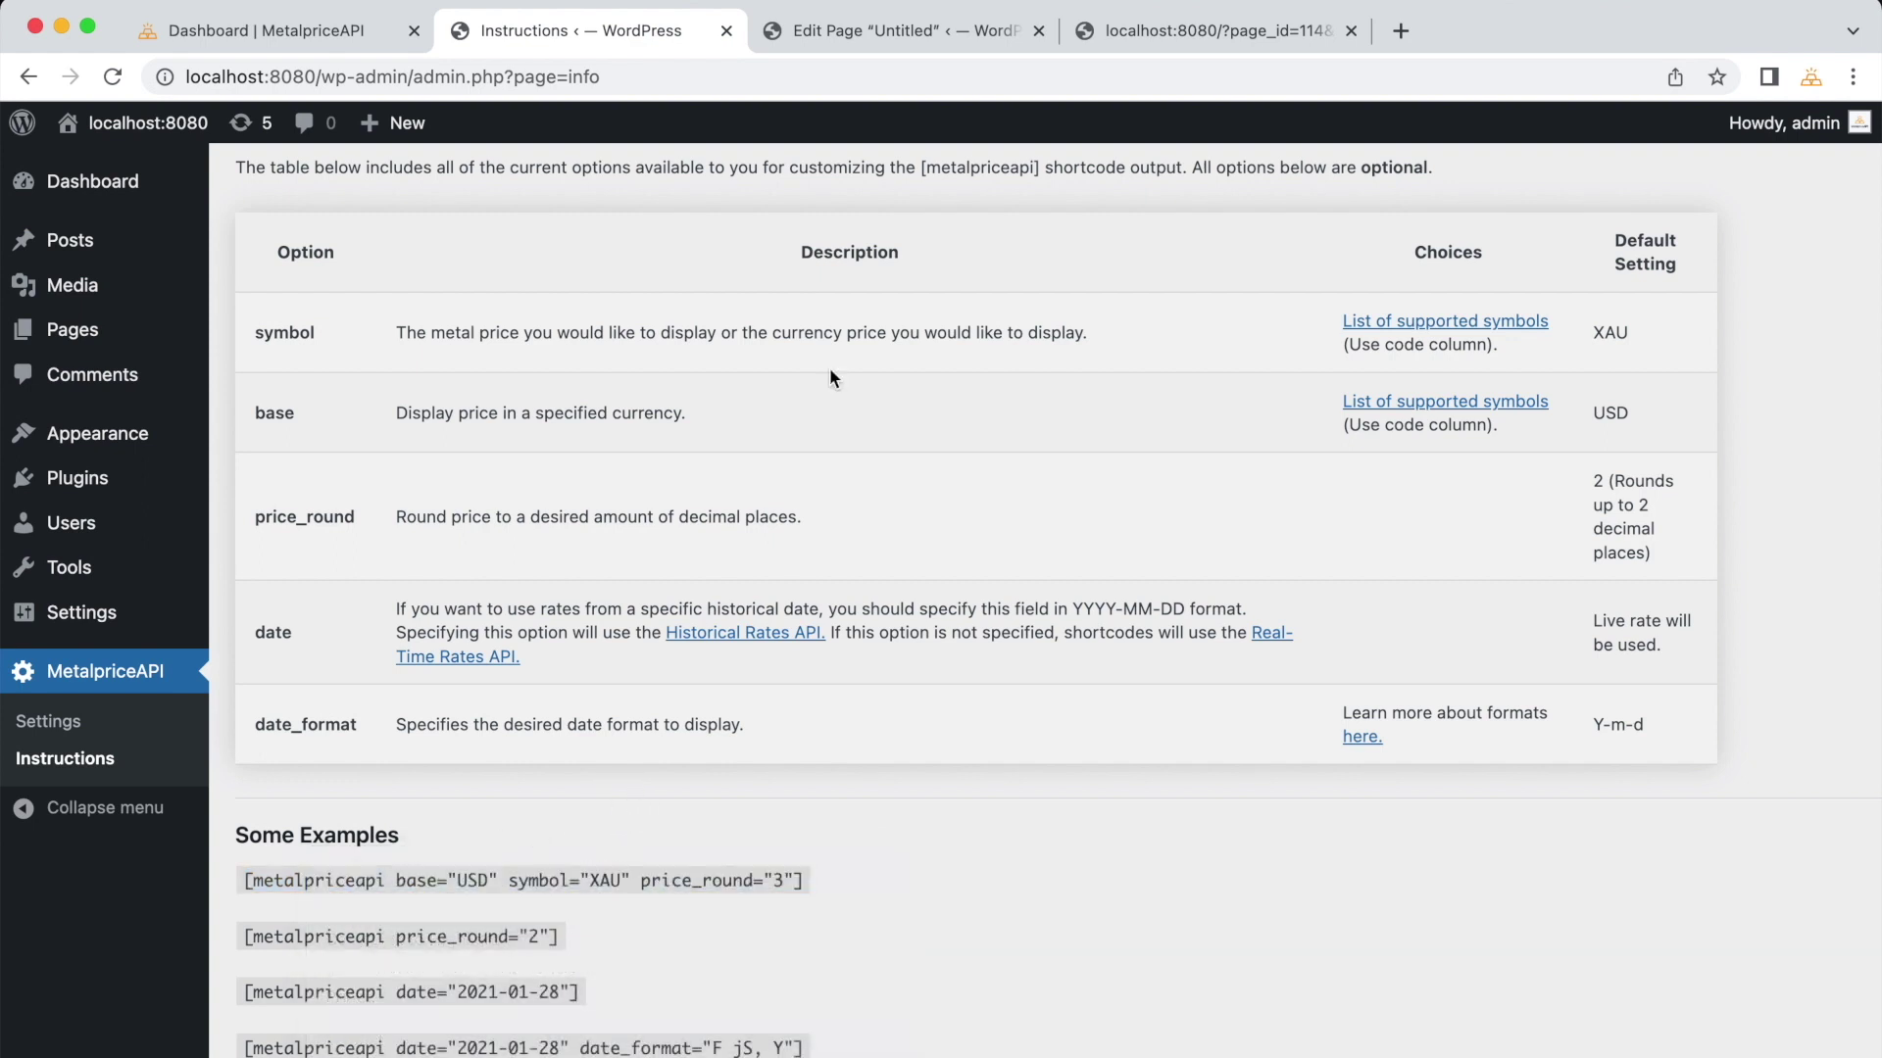
click(950, 8)
Step: Add a second Shortcode block, with an empty paragraph between it and the first
click(978, 686)
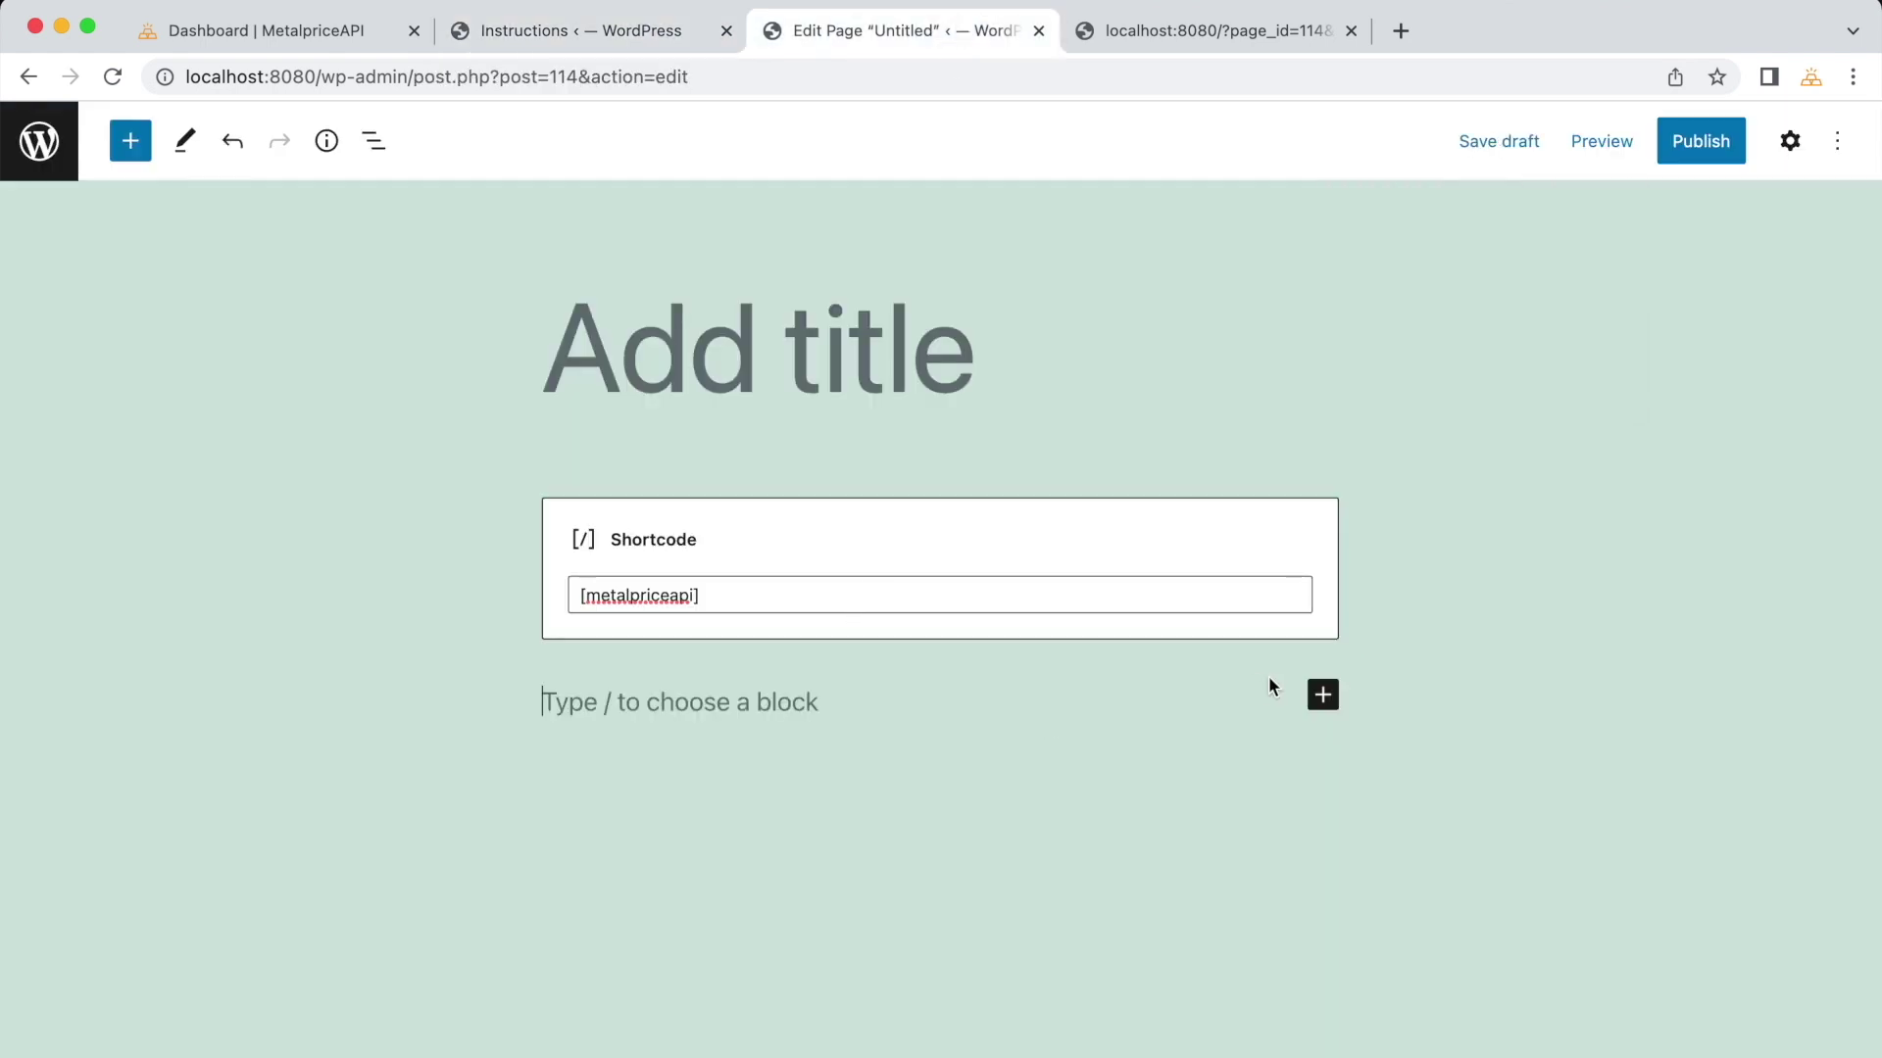
click(1323, 697)
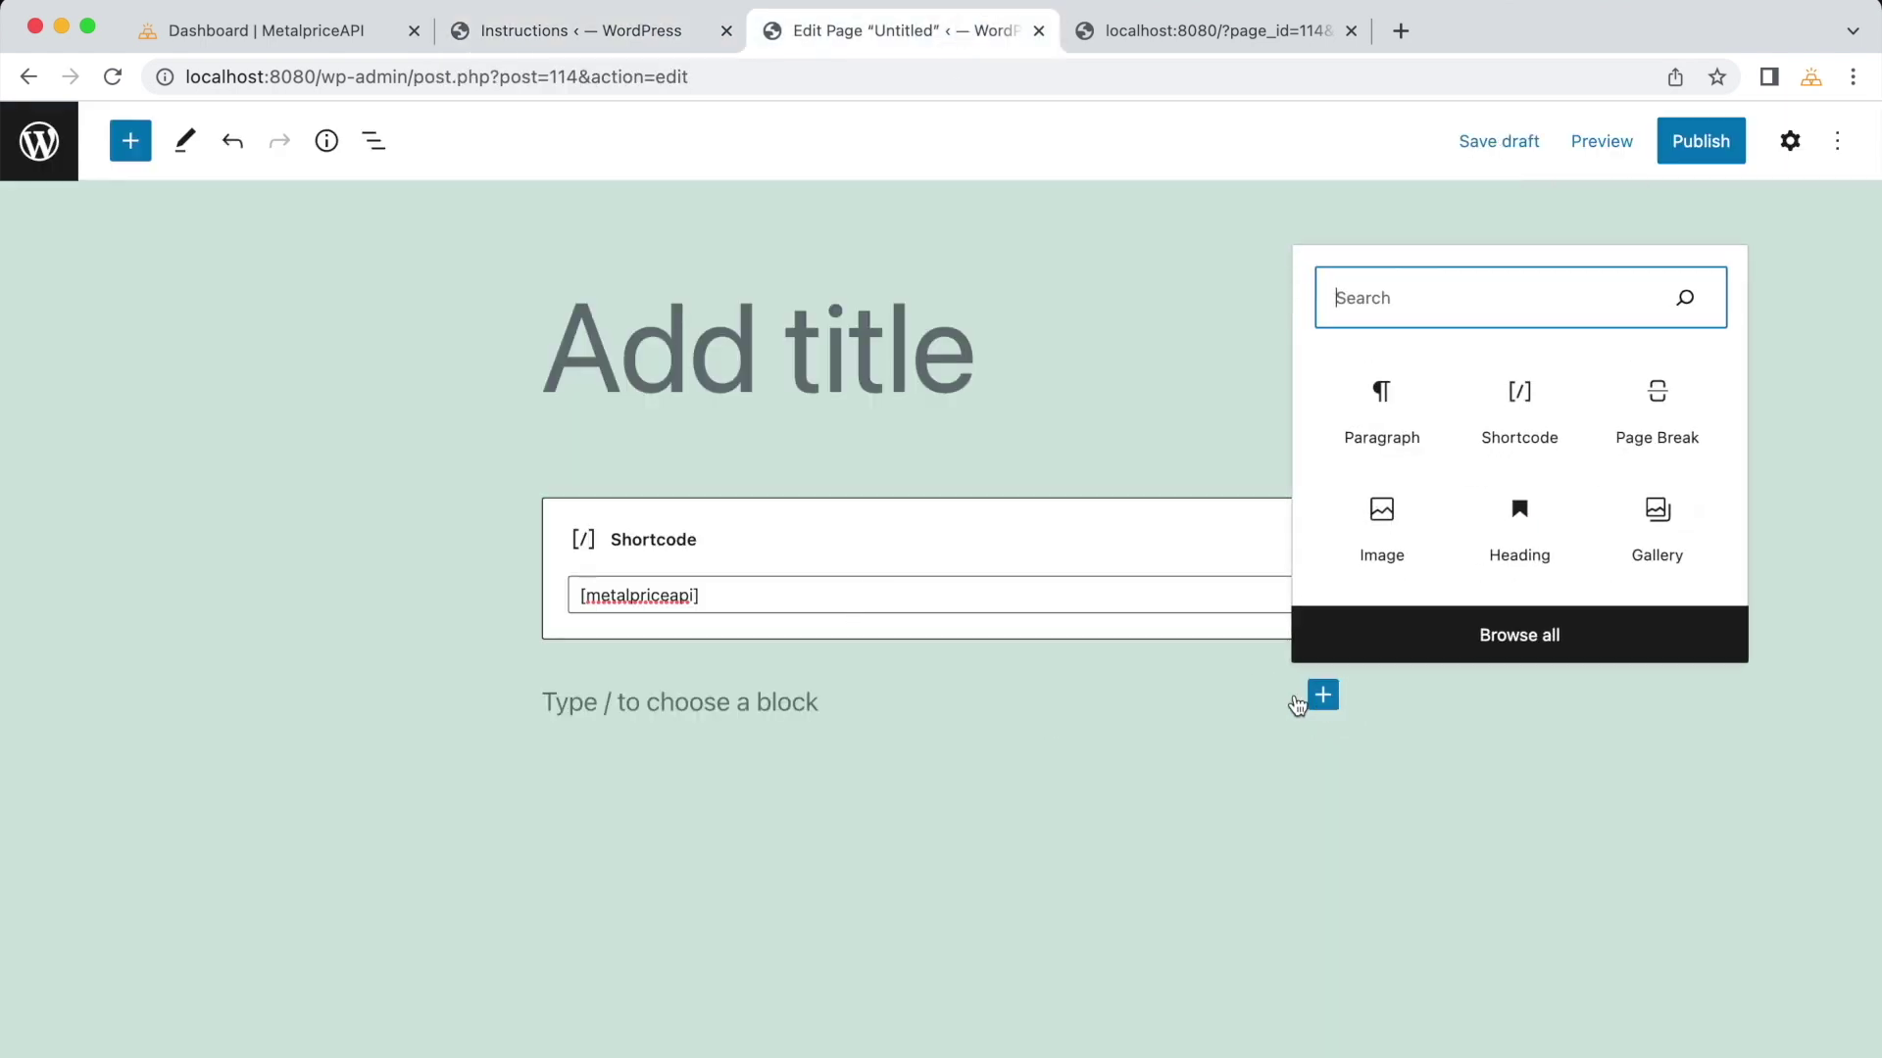
click(1422, 395)
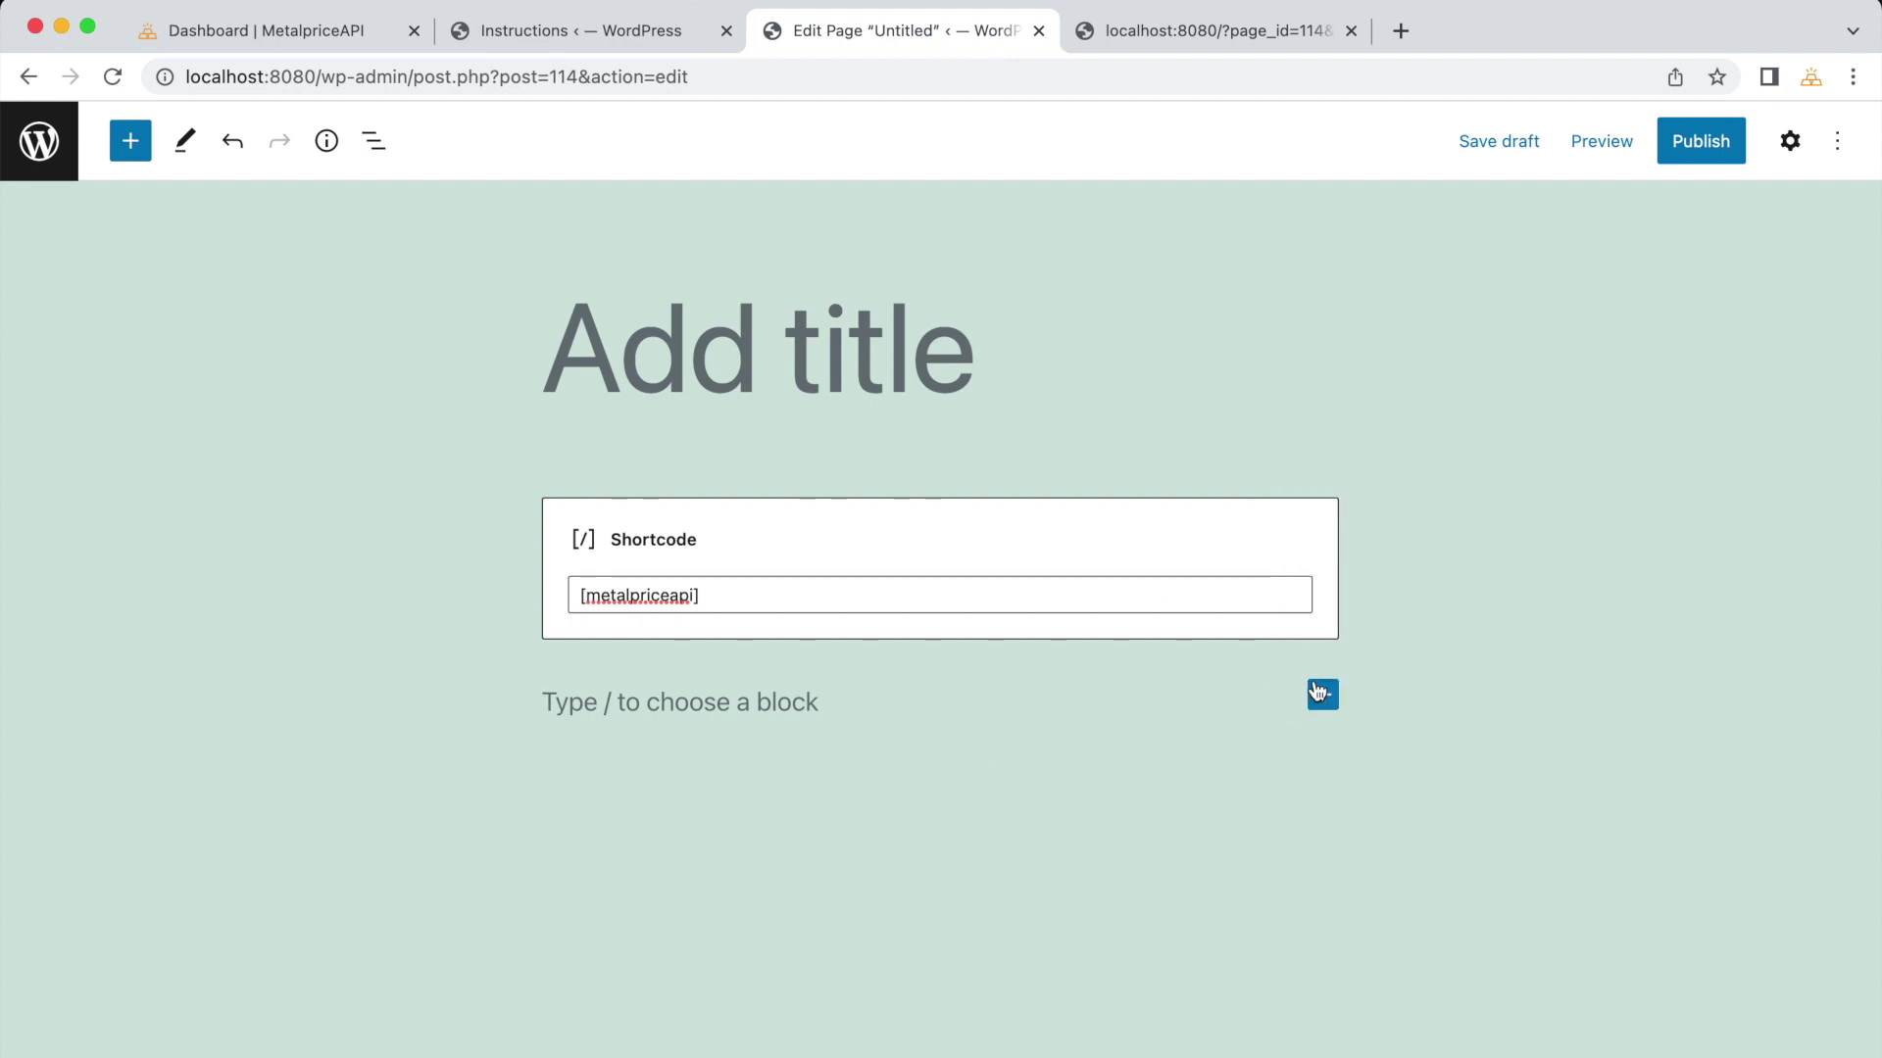
click(1318, 694)
click(1496, 432)
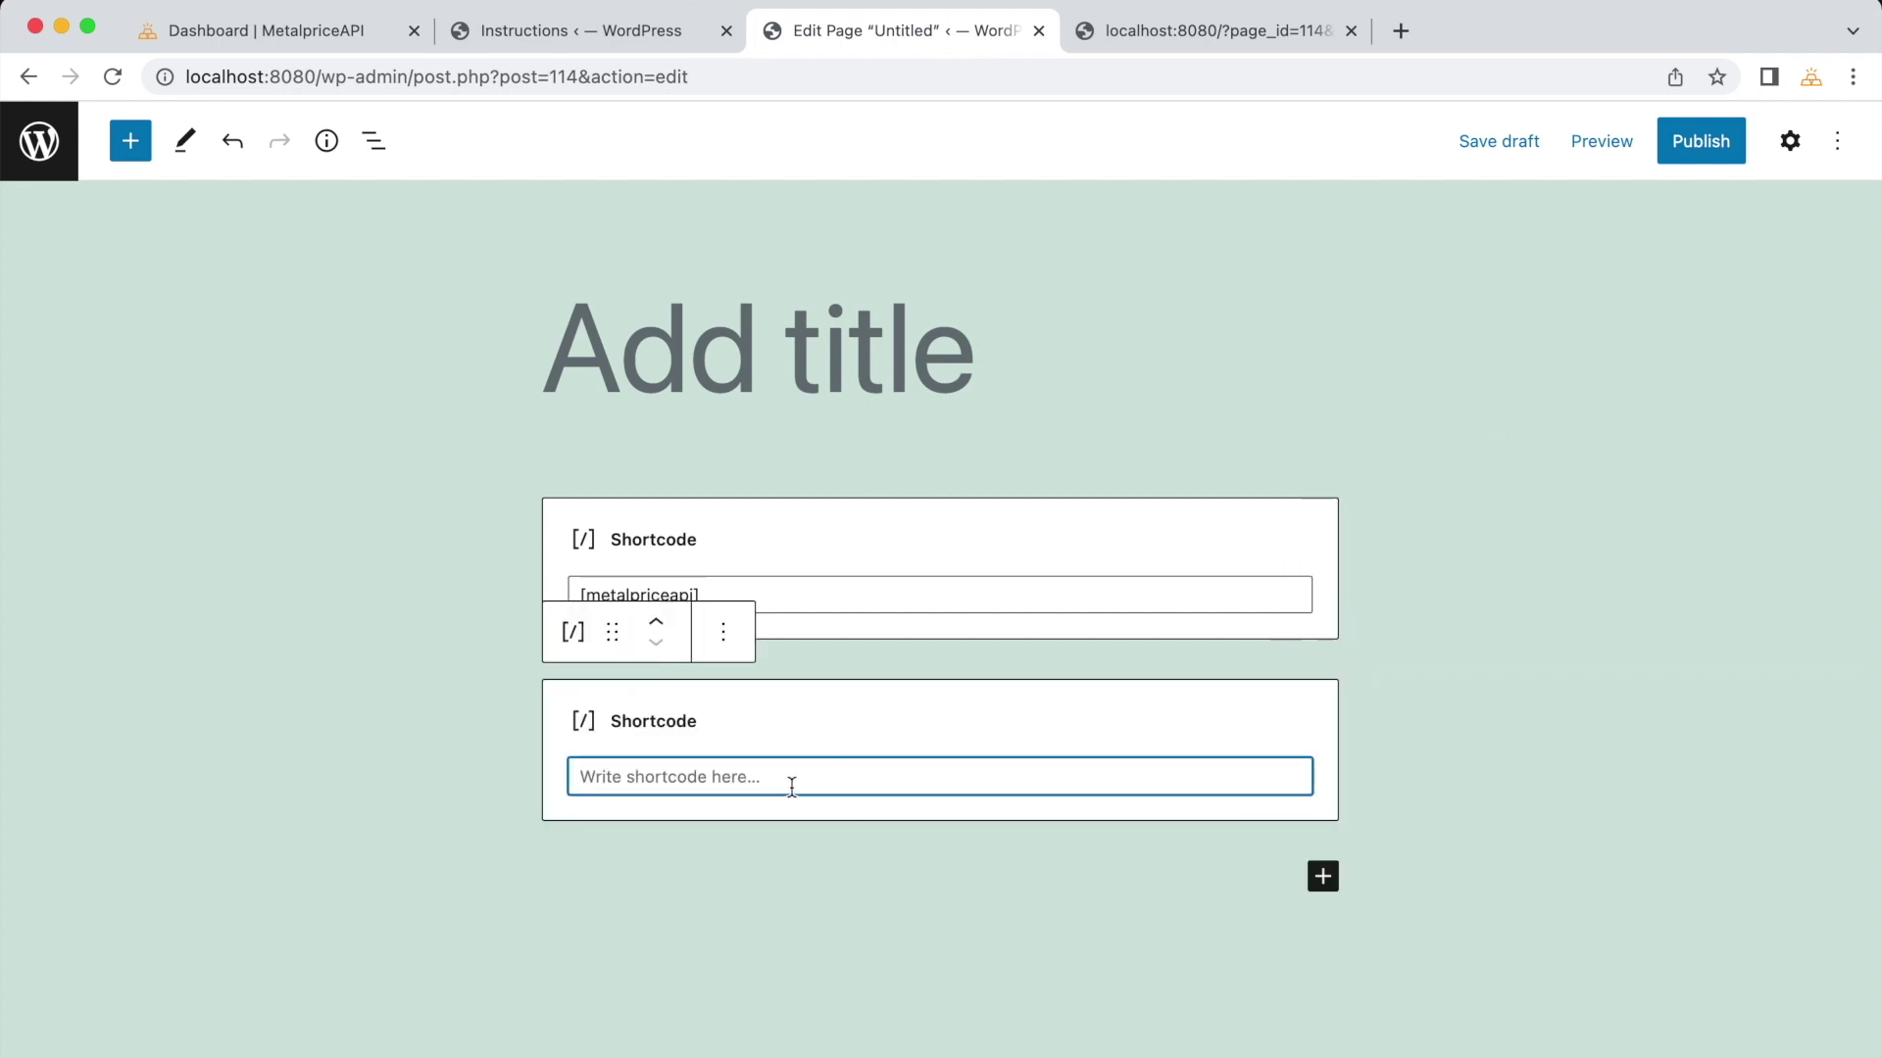
click(1167, 652)
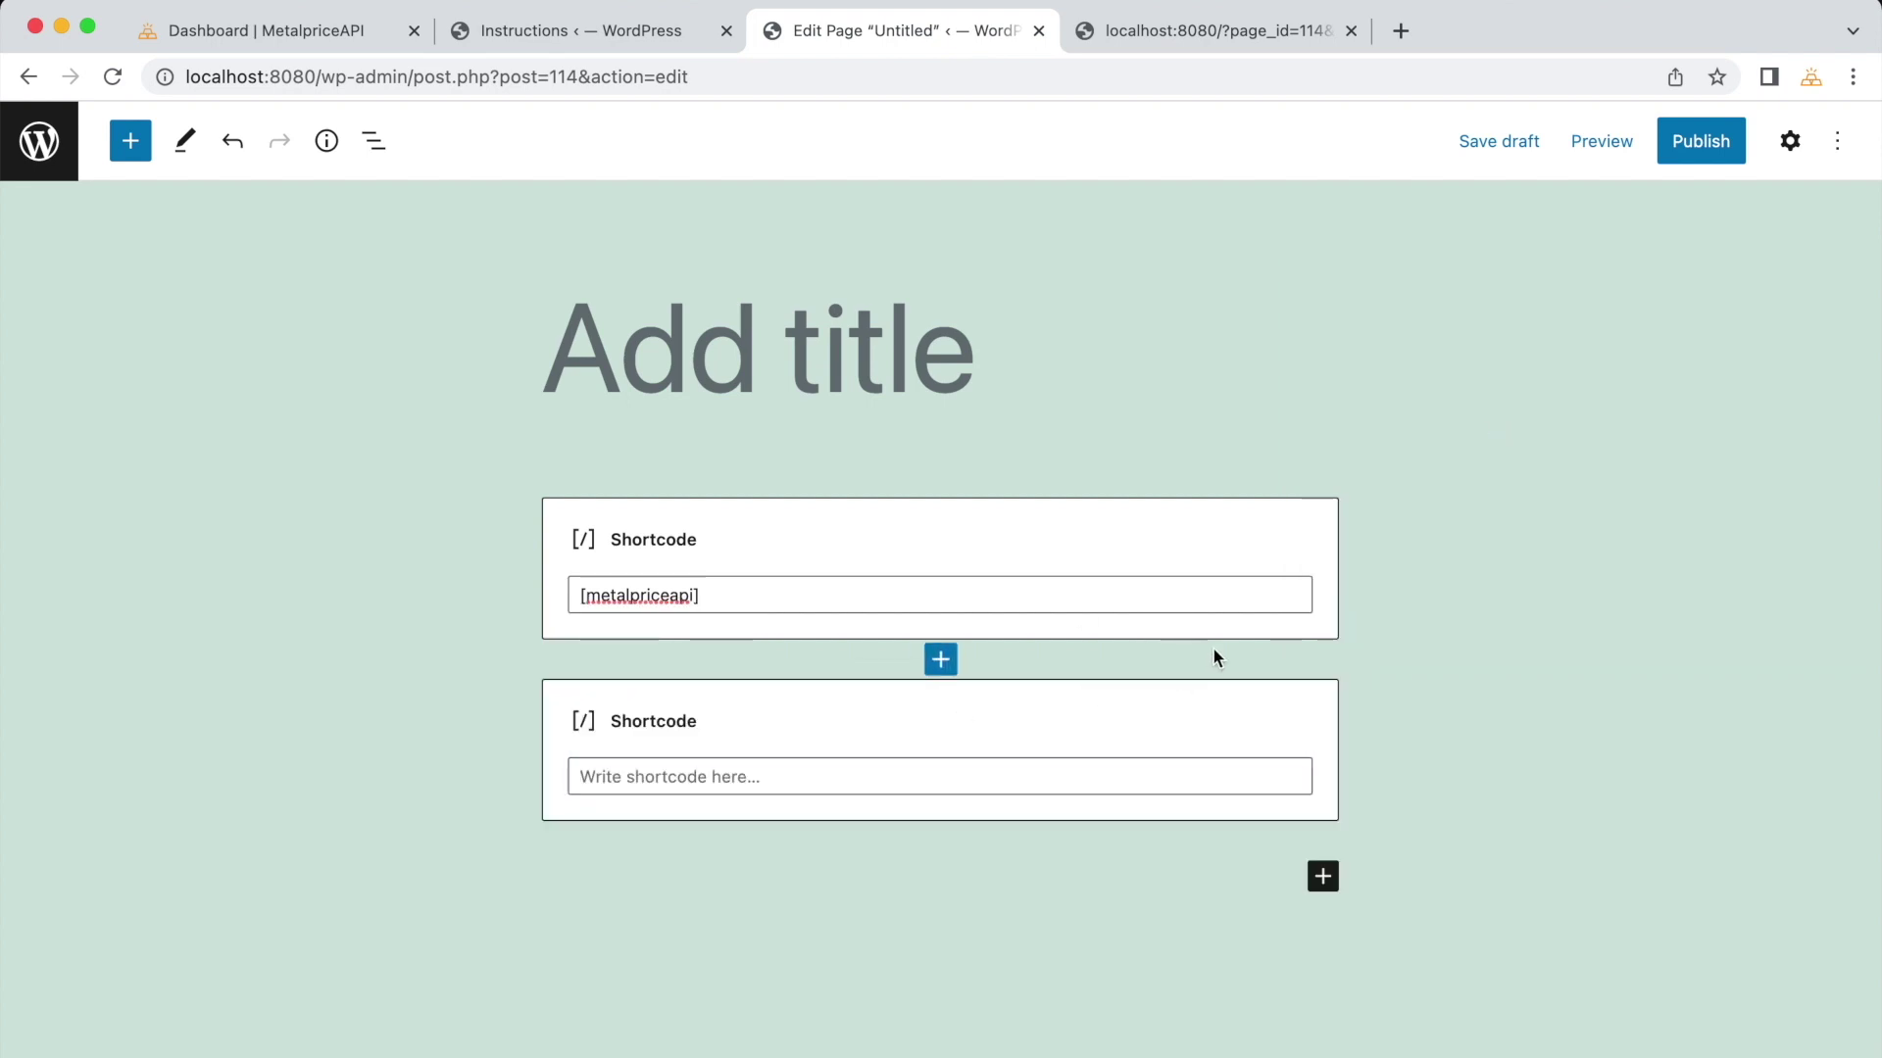
click(942, 665)
click(811, 831)
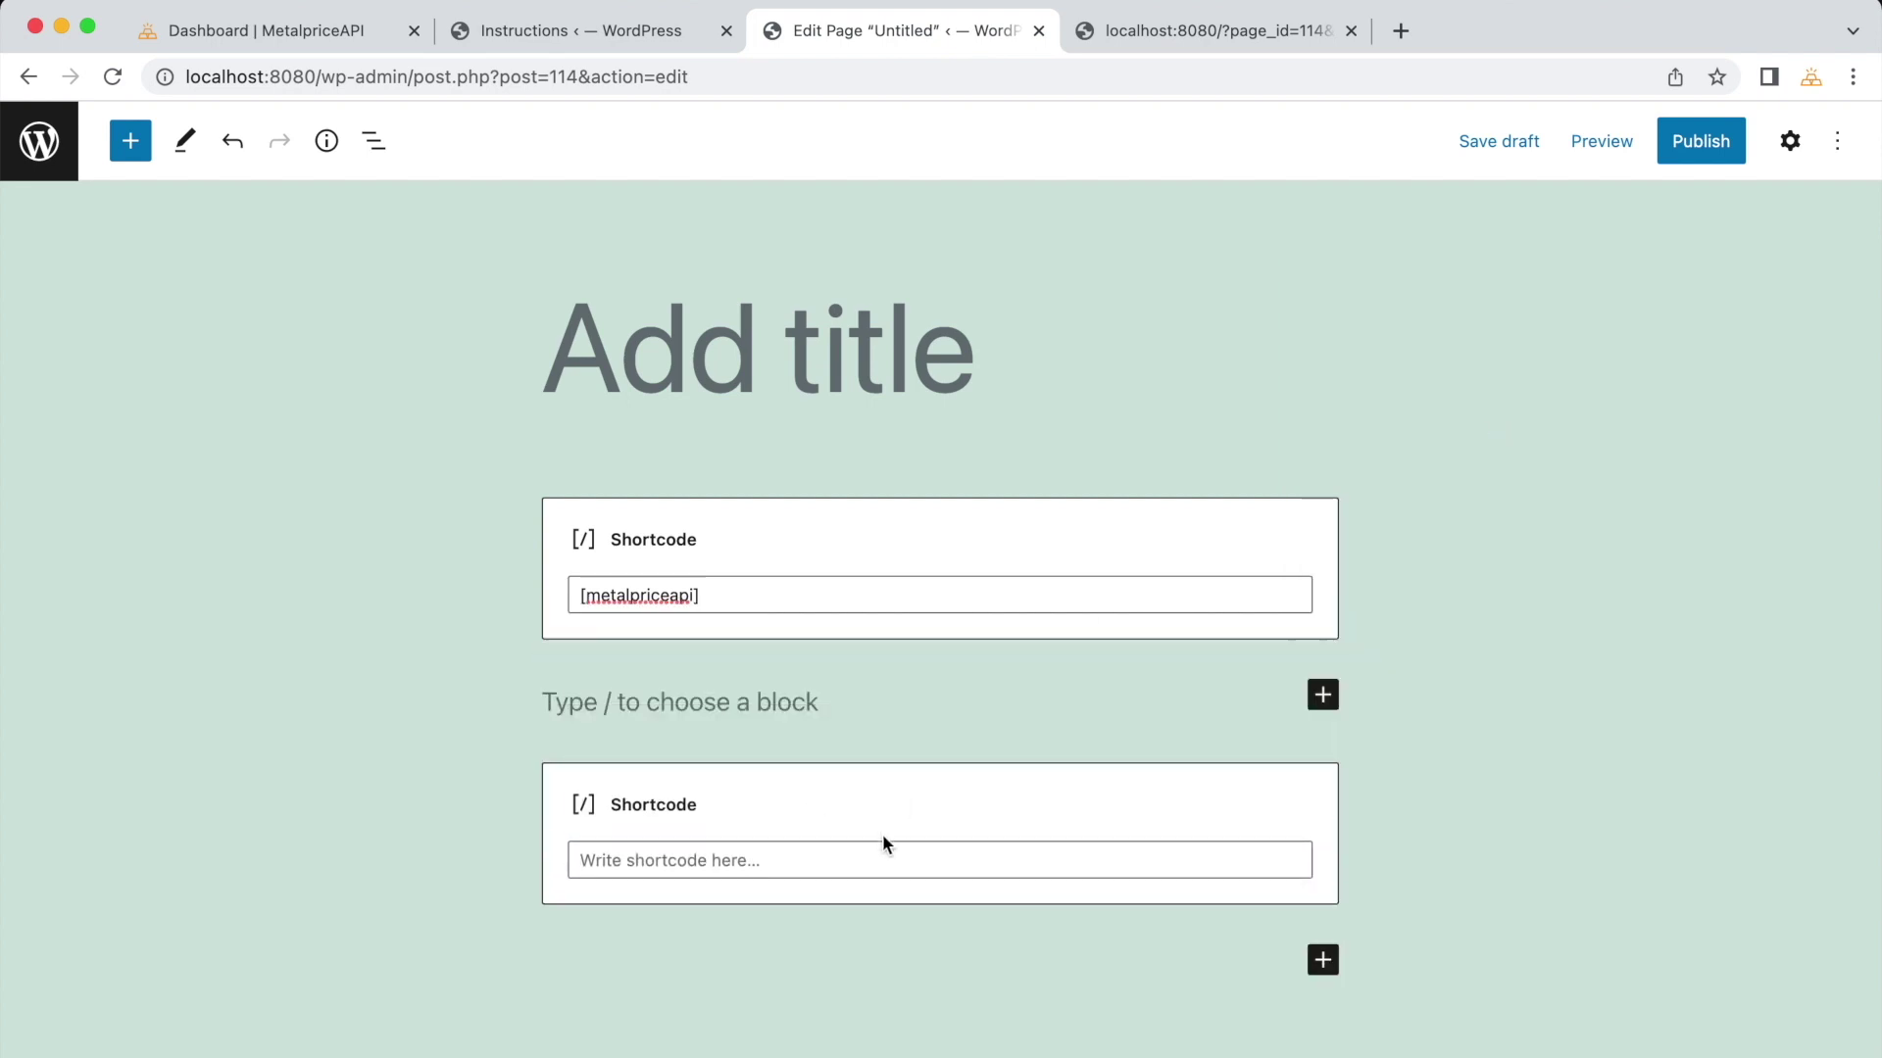
Step: Paste the USD/XAU price_round 3 shortcode into the second block and preview $ 1696.813
click(873, 868)
right_click(878, 870)
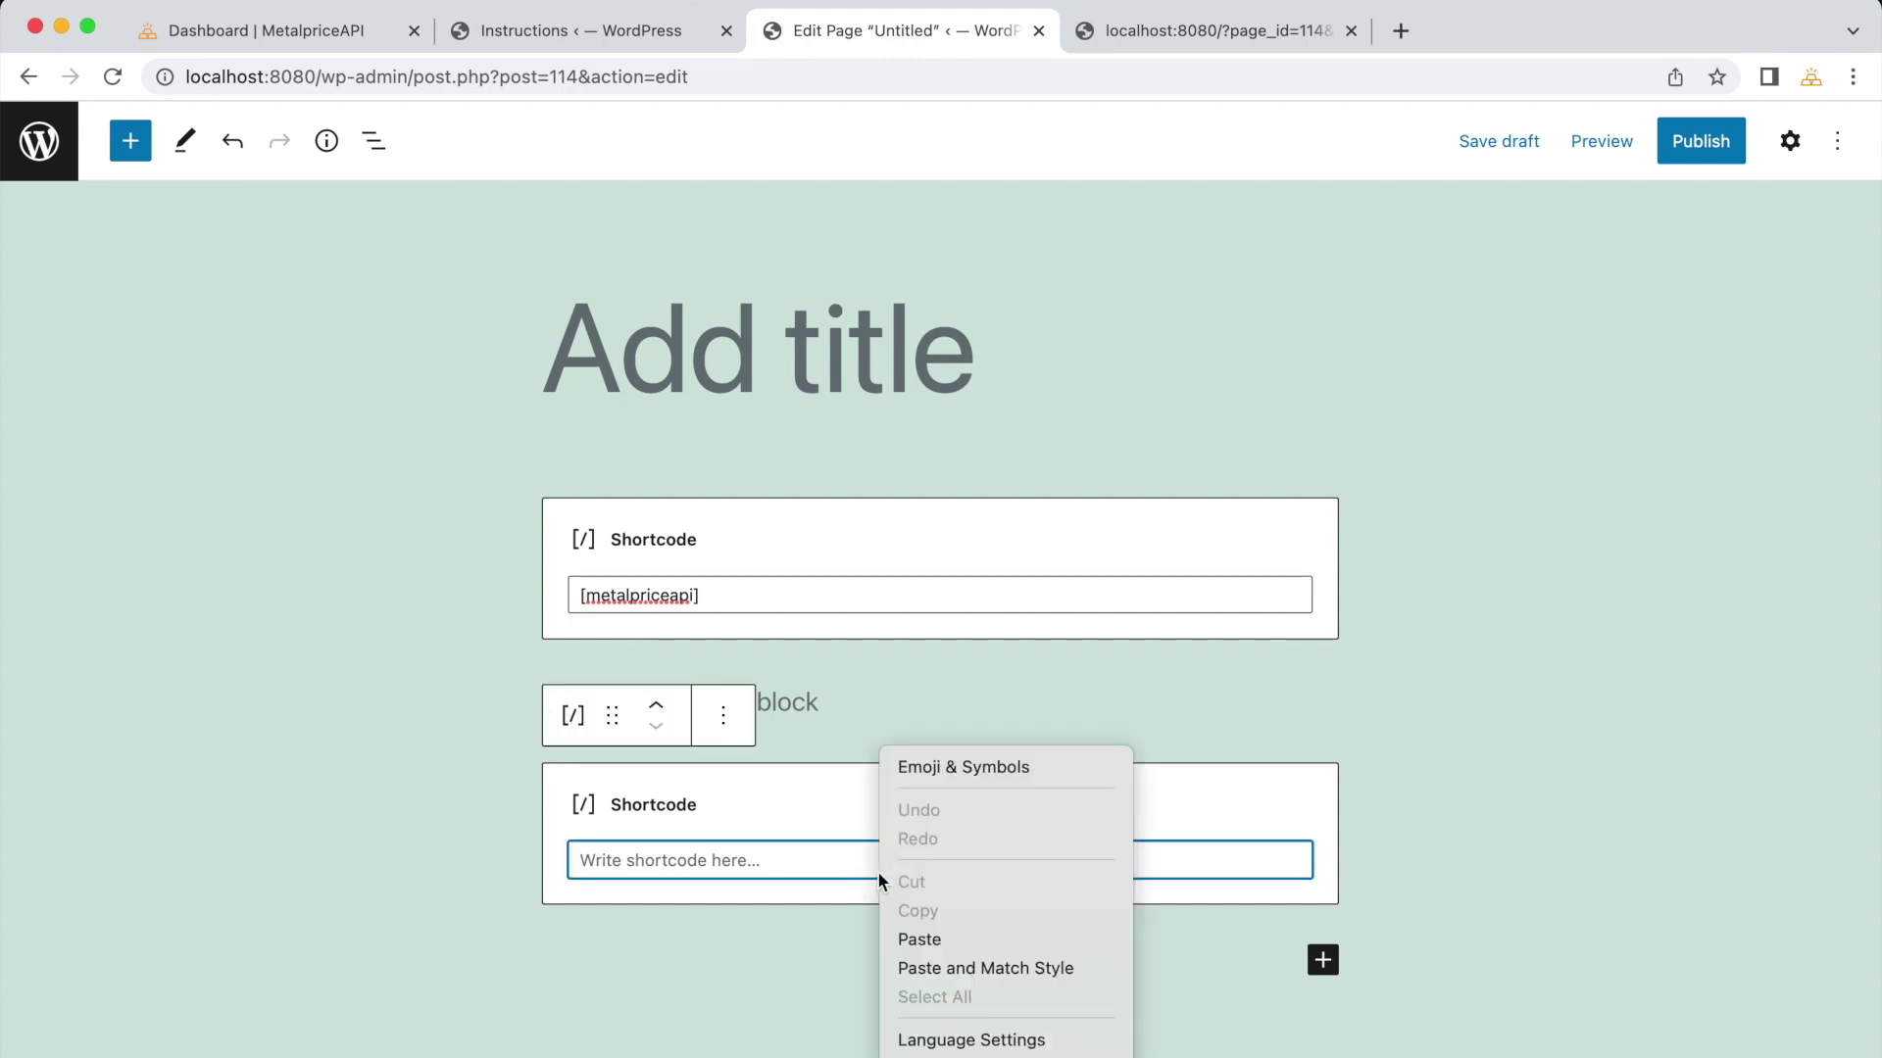
click(939, 940)
click(1583, 147)
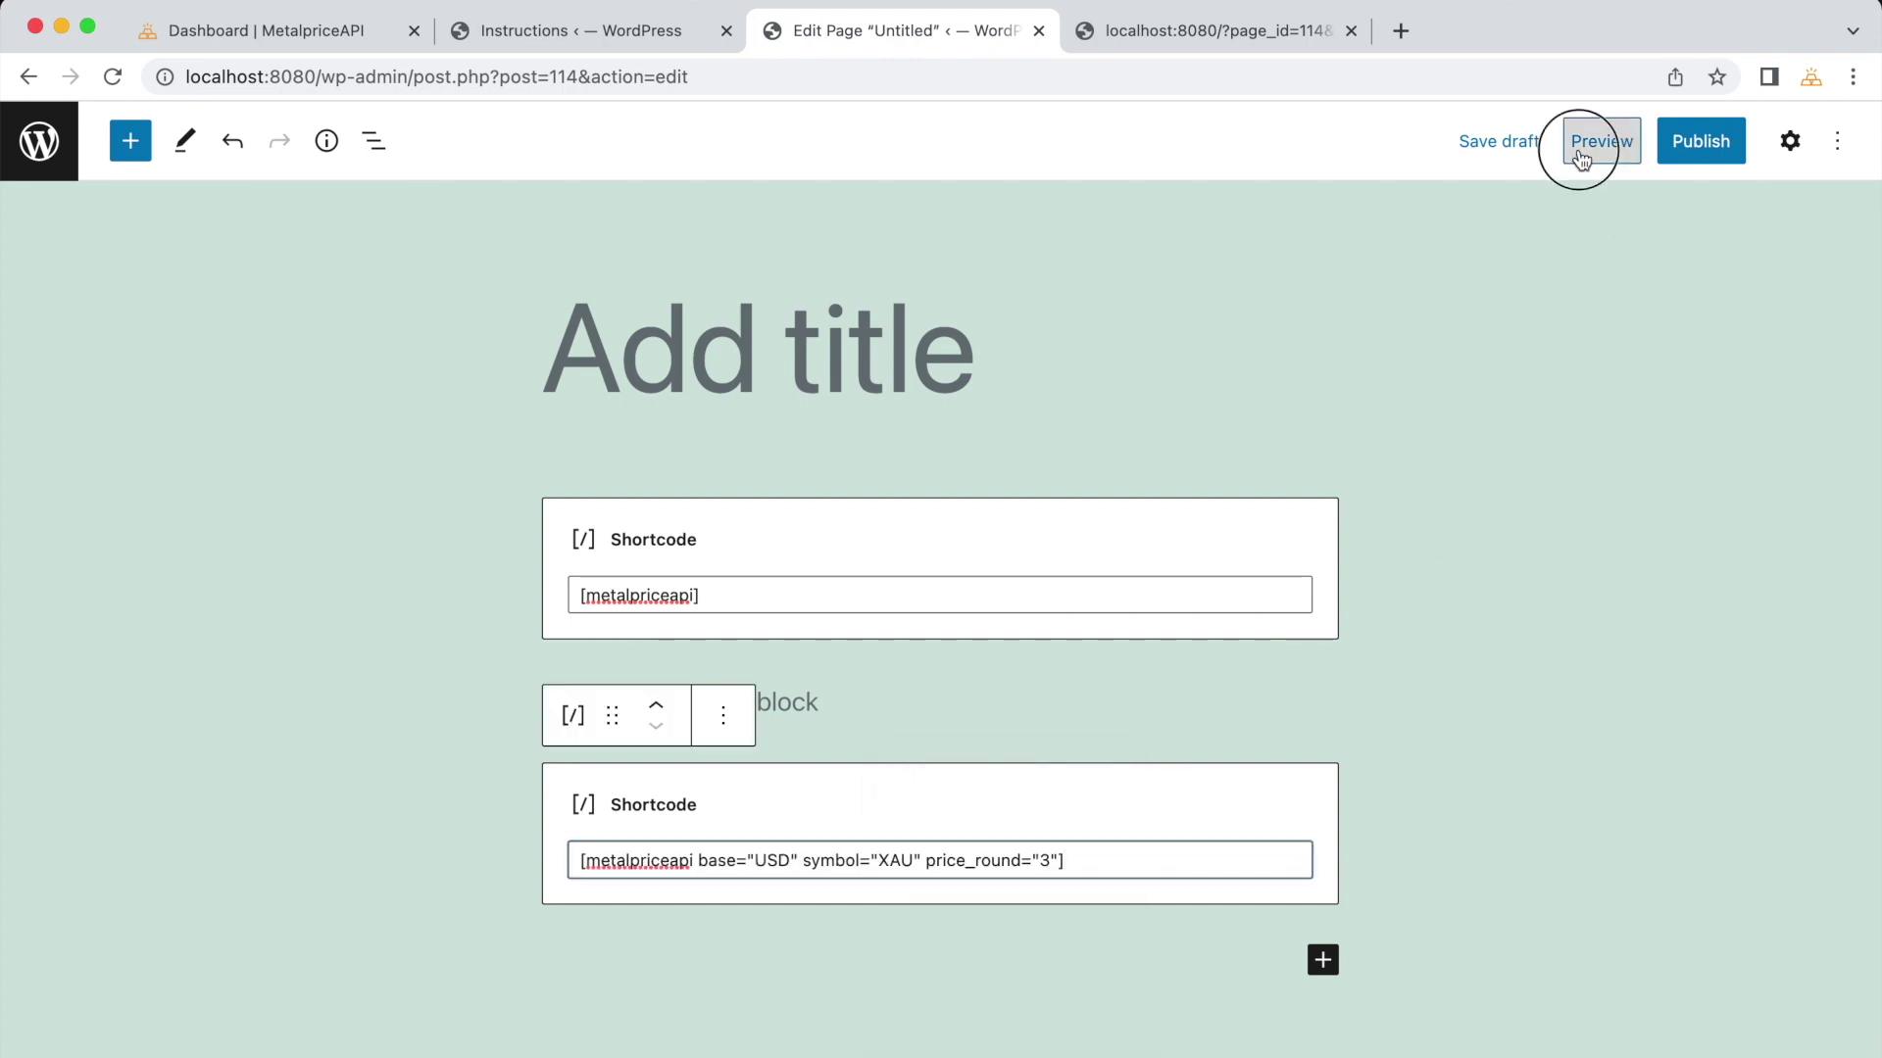
click(1484, 382)
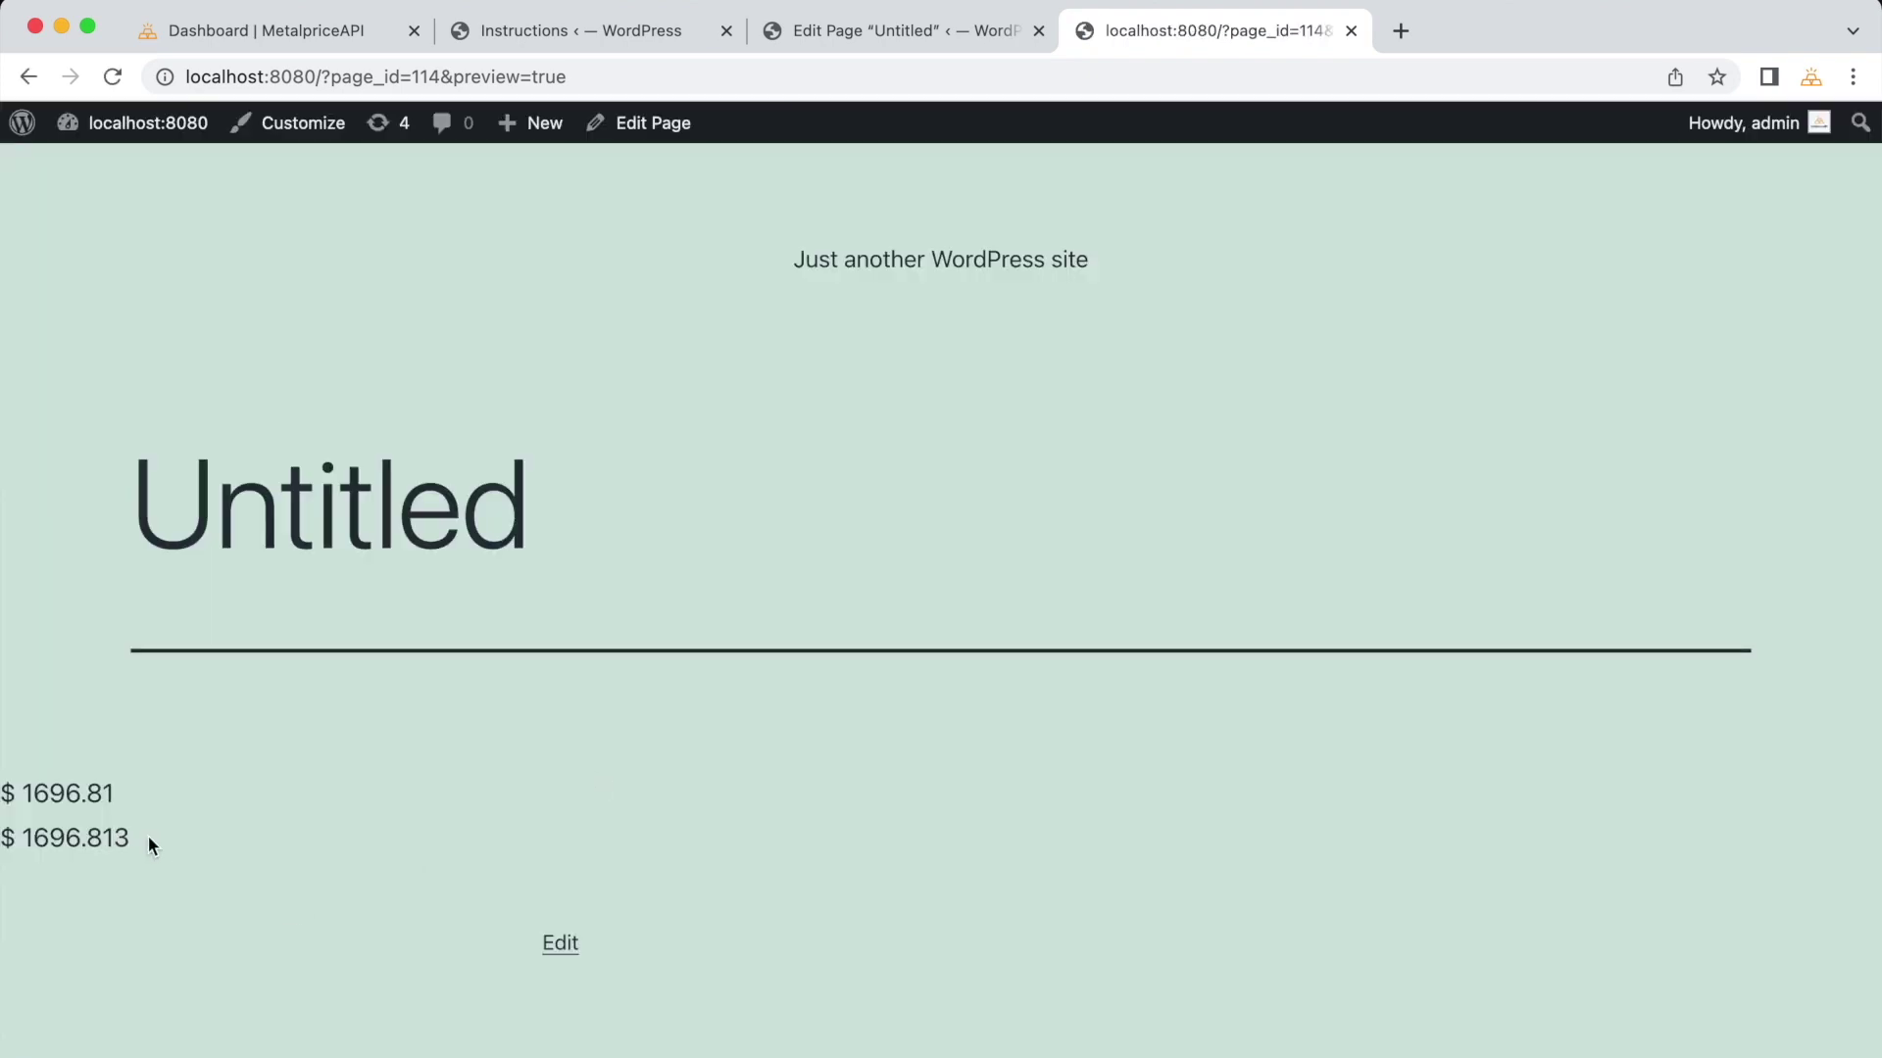
drag(147, 844, 114, 836)
click(932, 34)
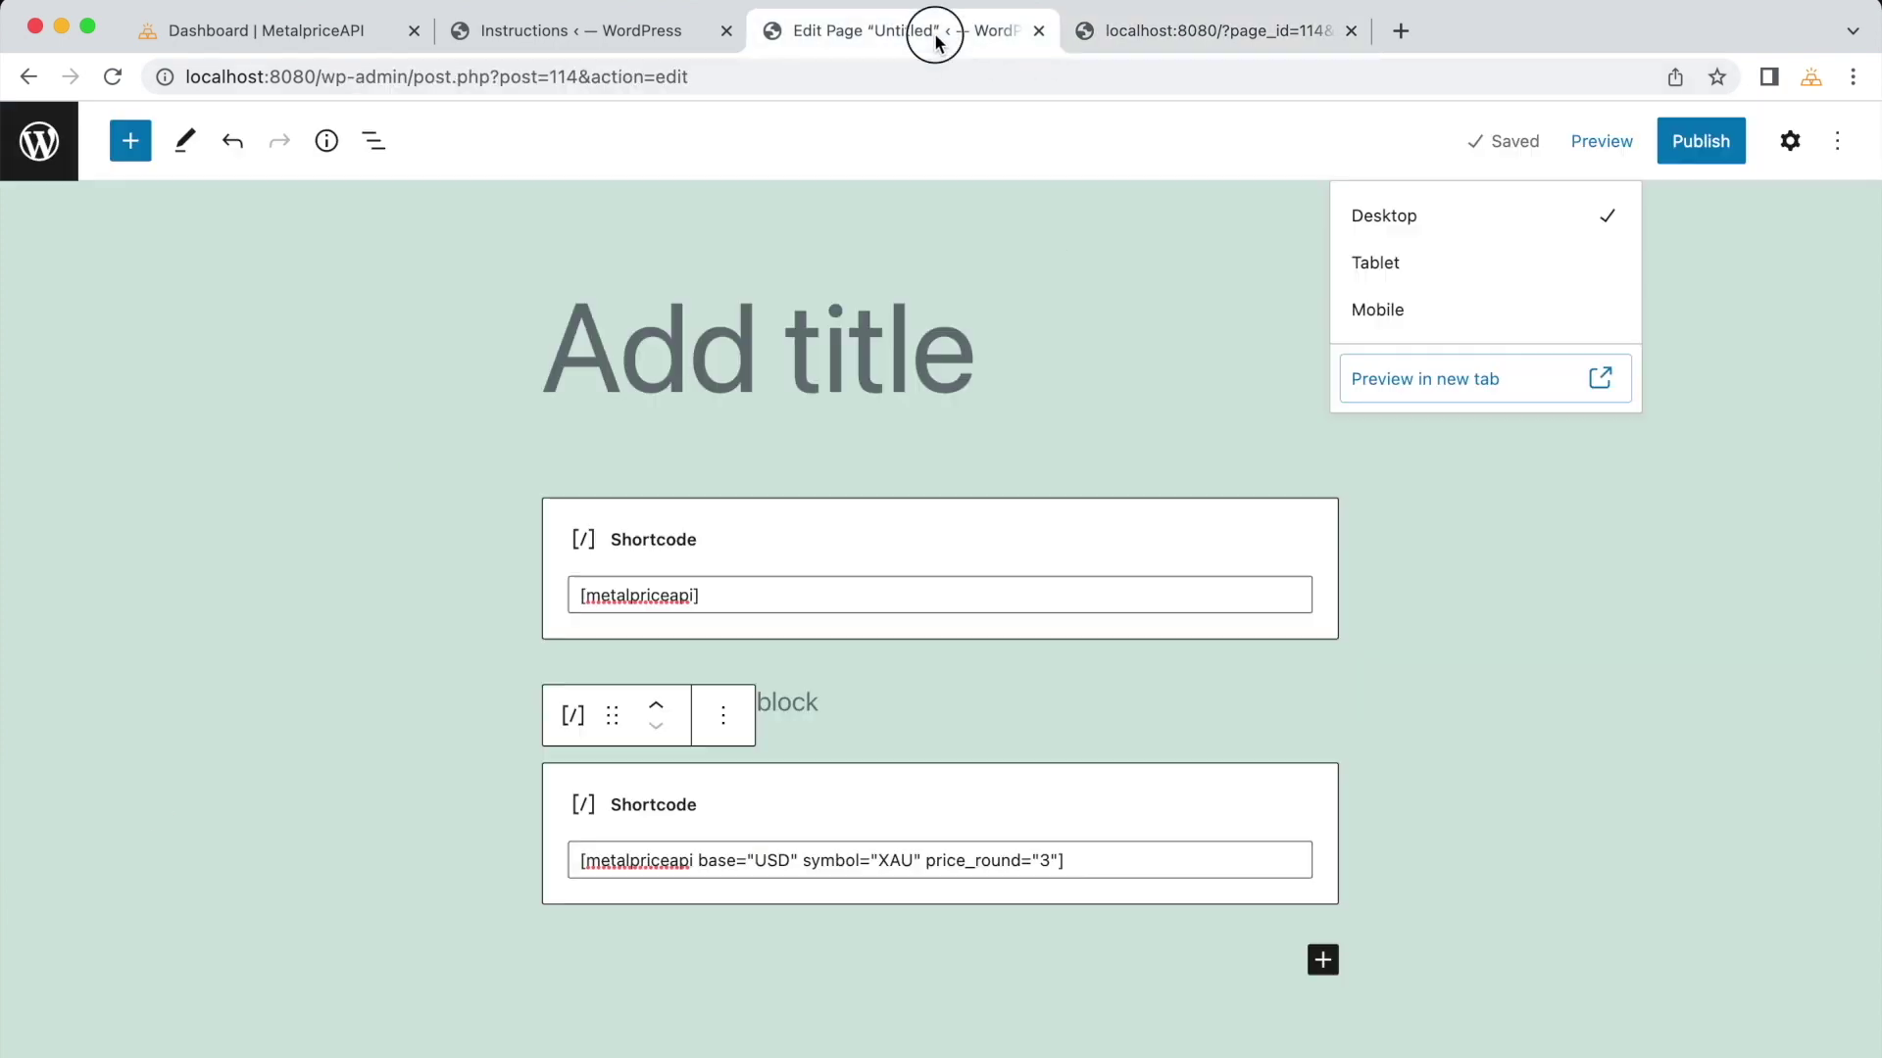
click(701, 860)
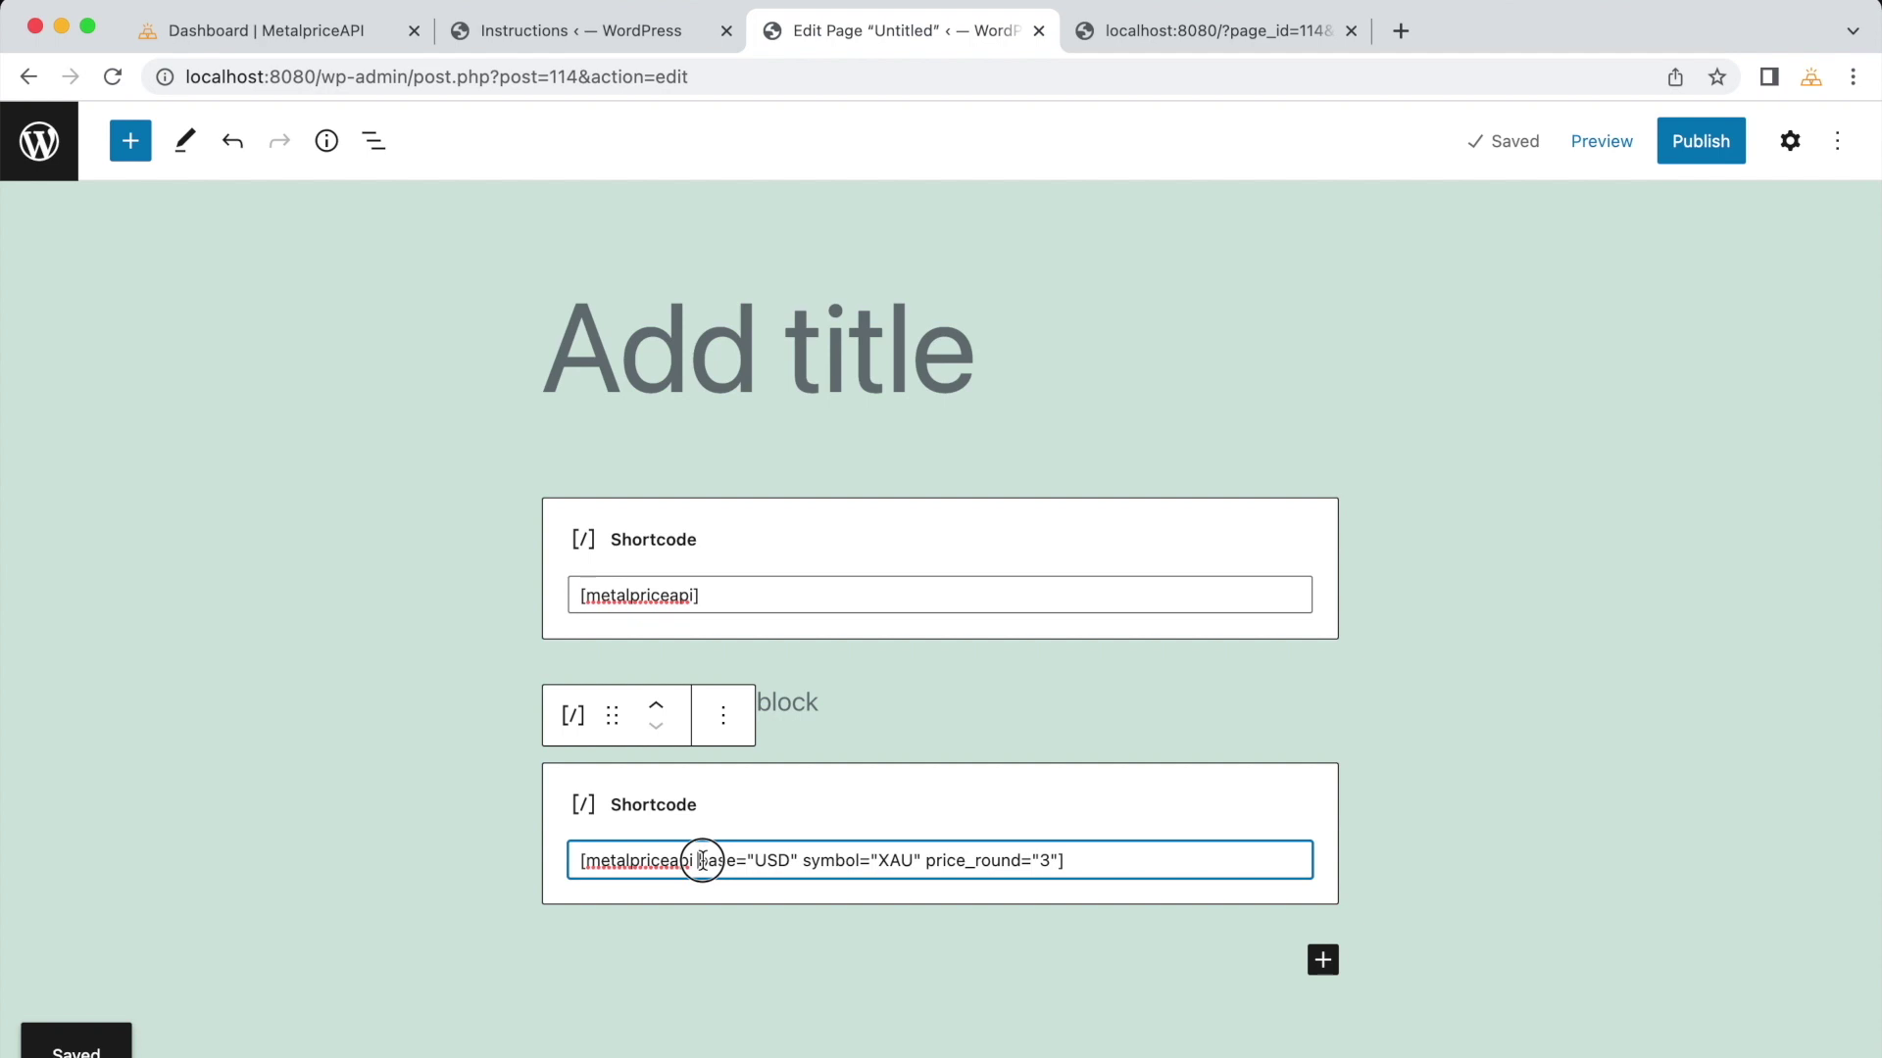
Step: Review the example shortcode on the instructions page and the current preview prices
click(595, 30)
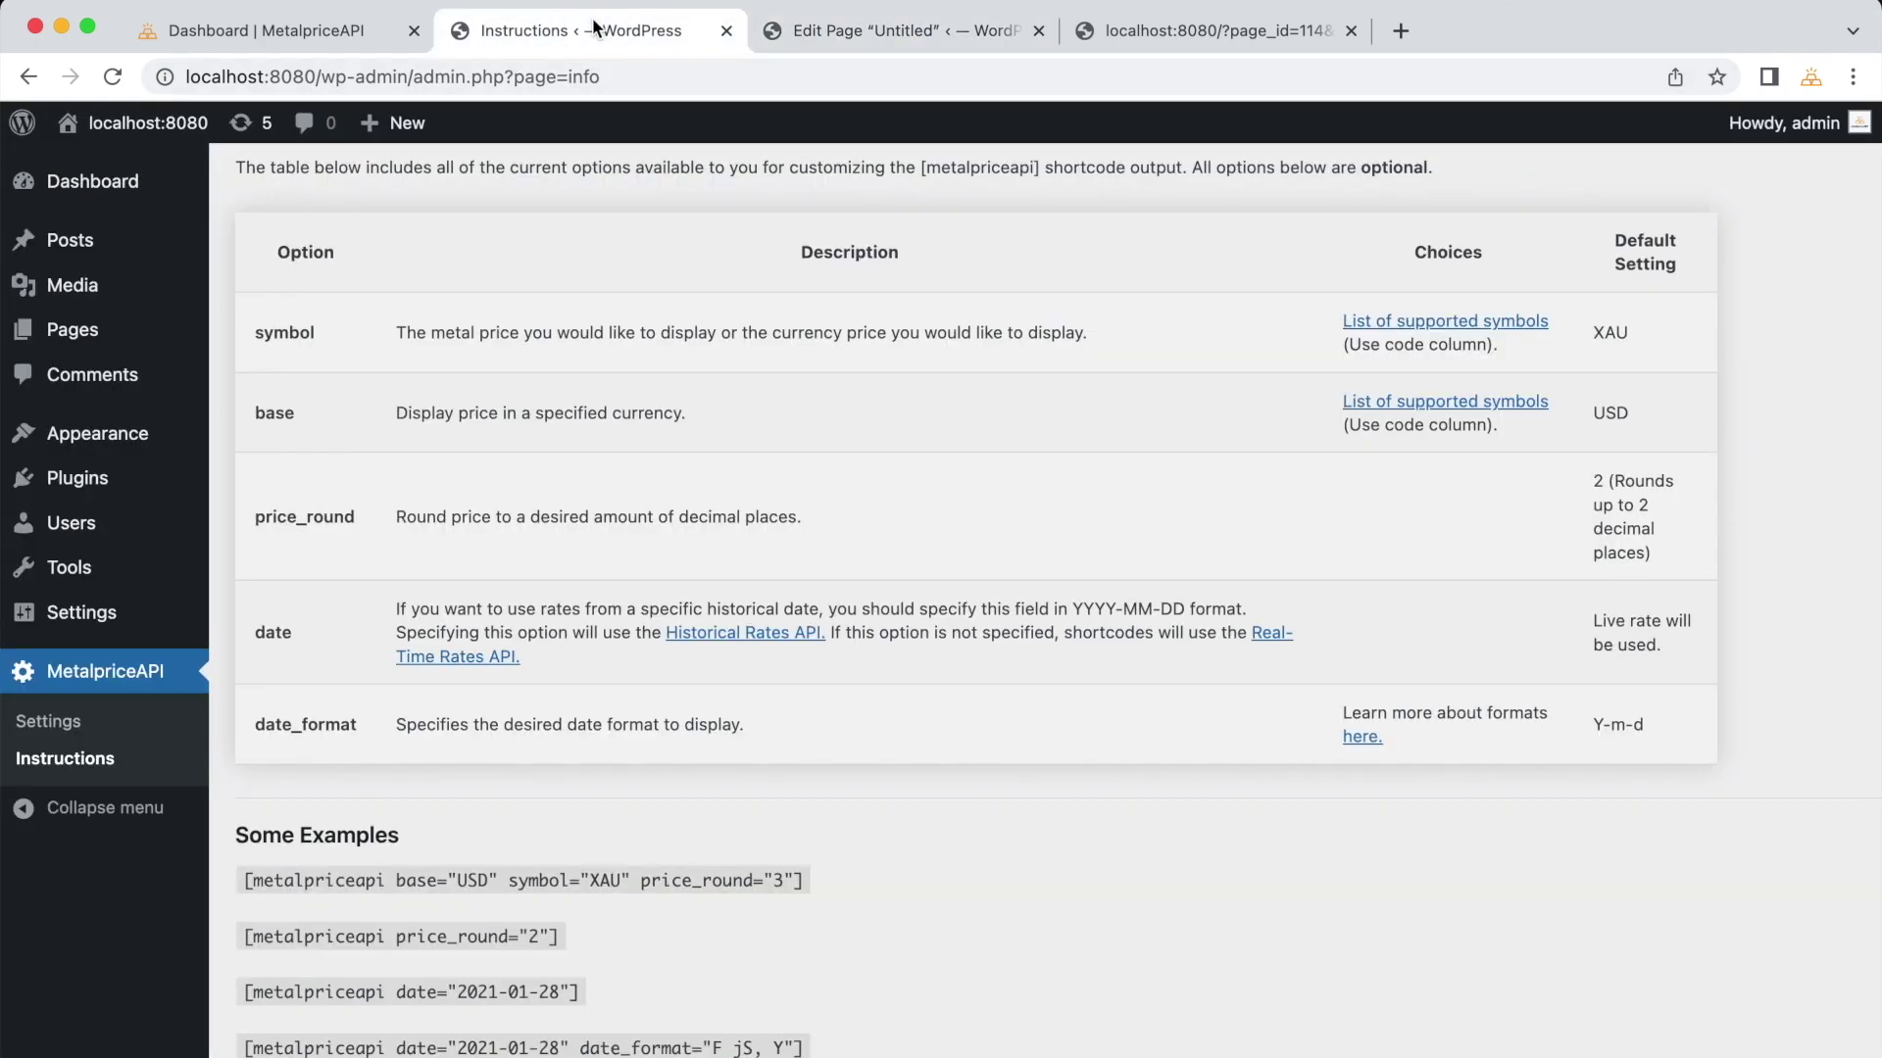
scroll(708, 653, down, 2)
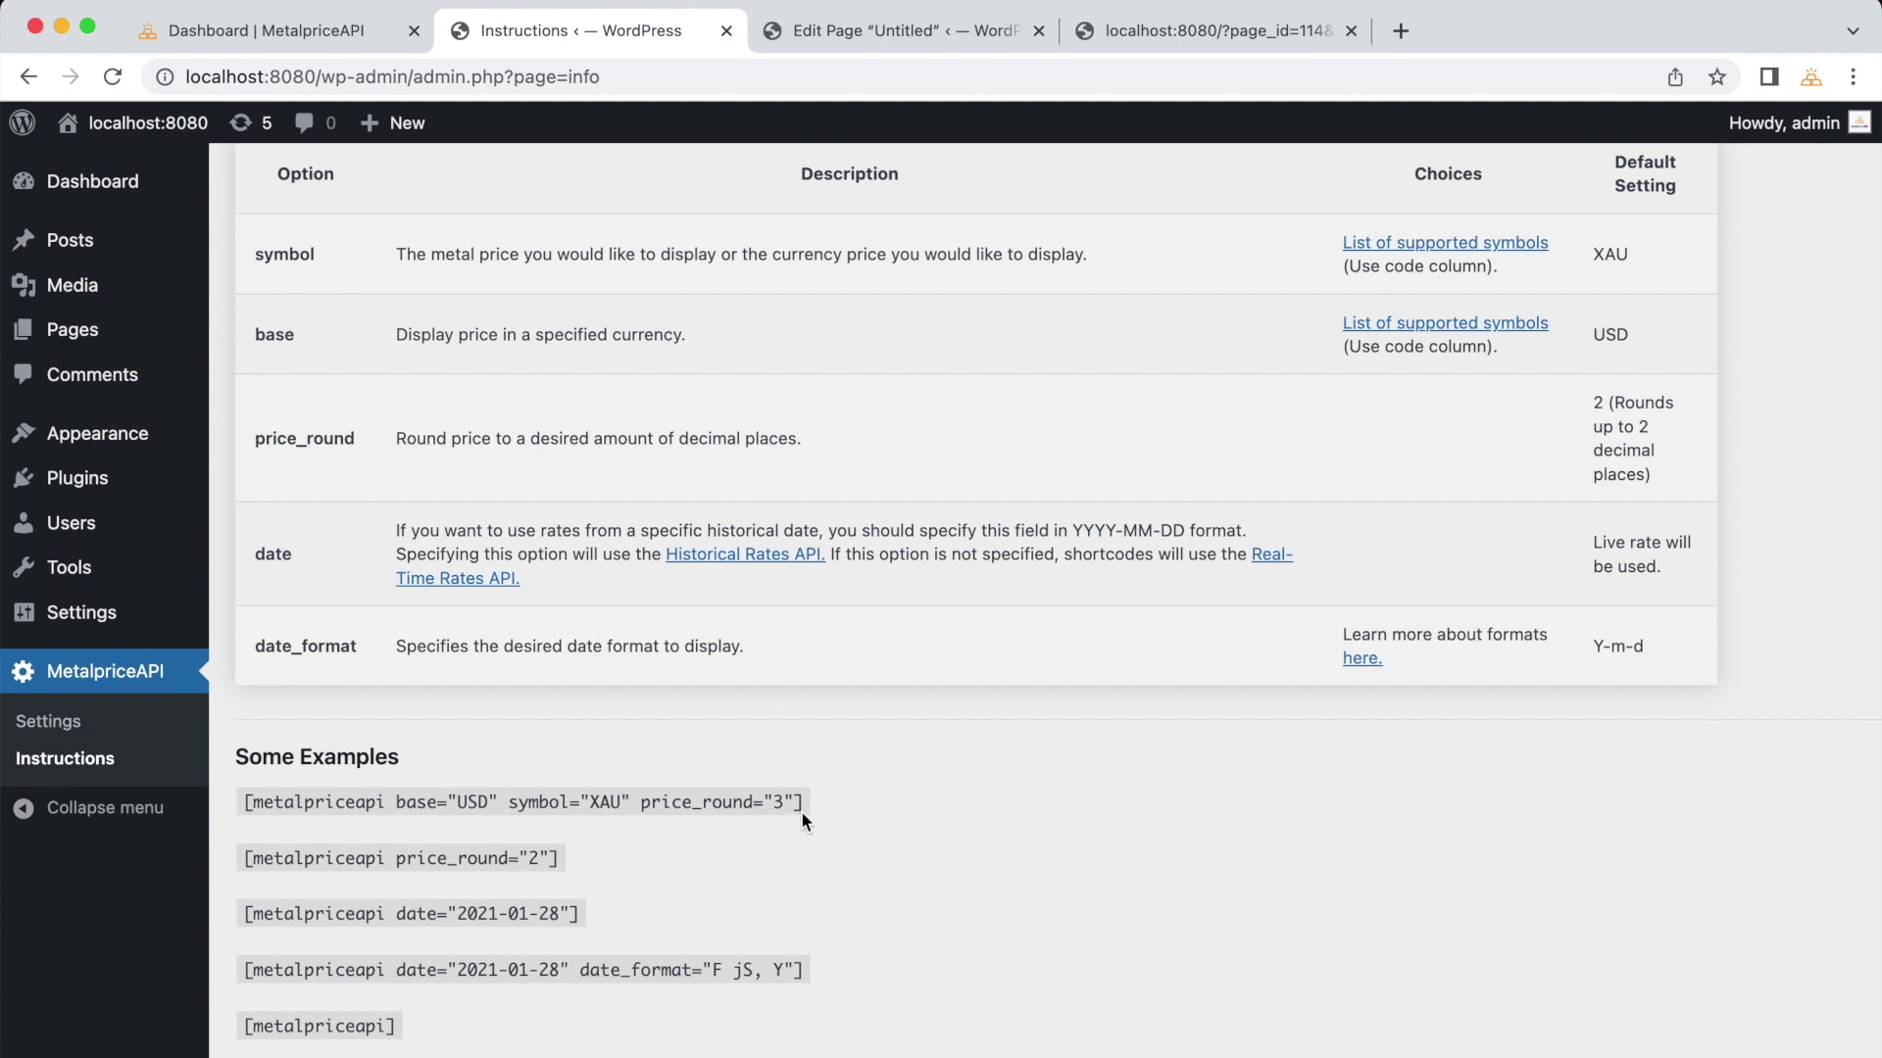
drag(802, 810, 239, 810)
click(637, 838)
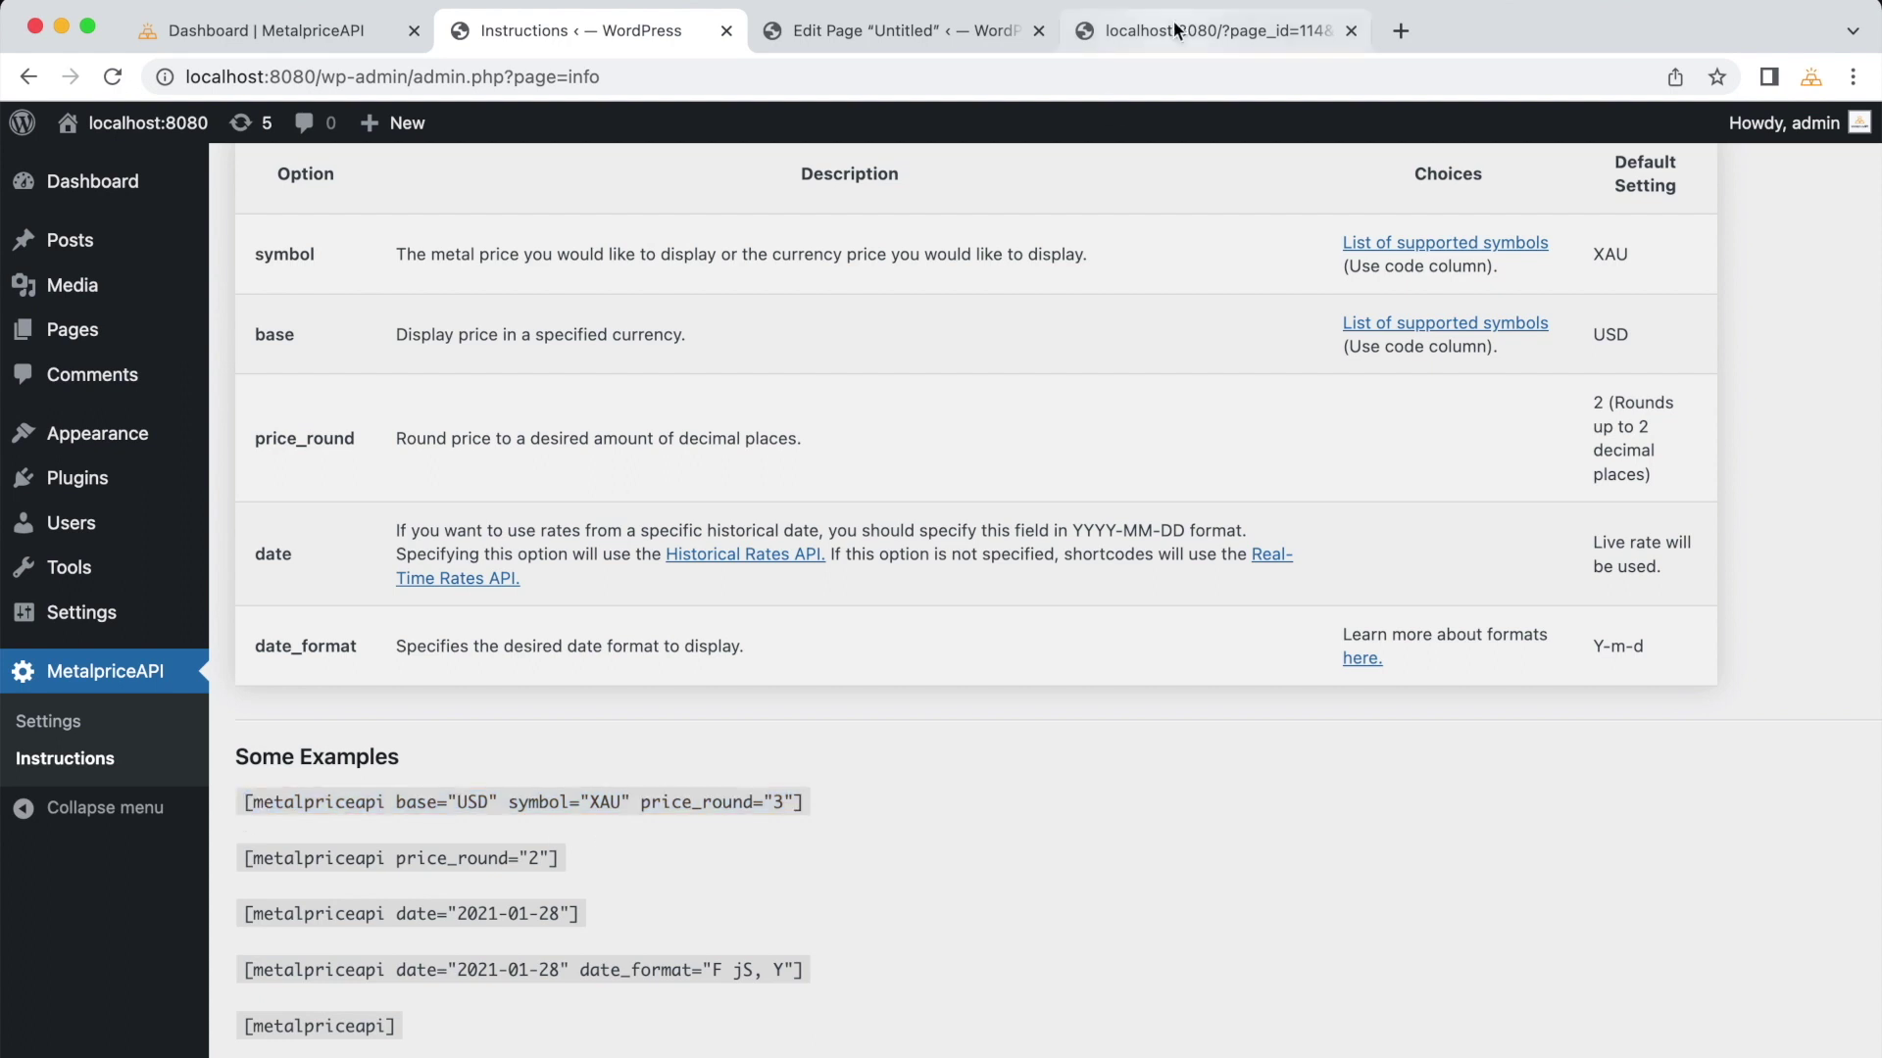
click(1176, 31)
click(907, 39)
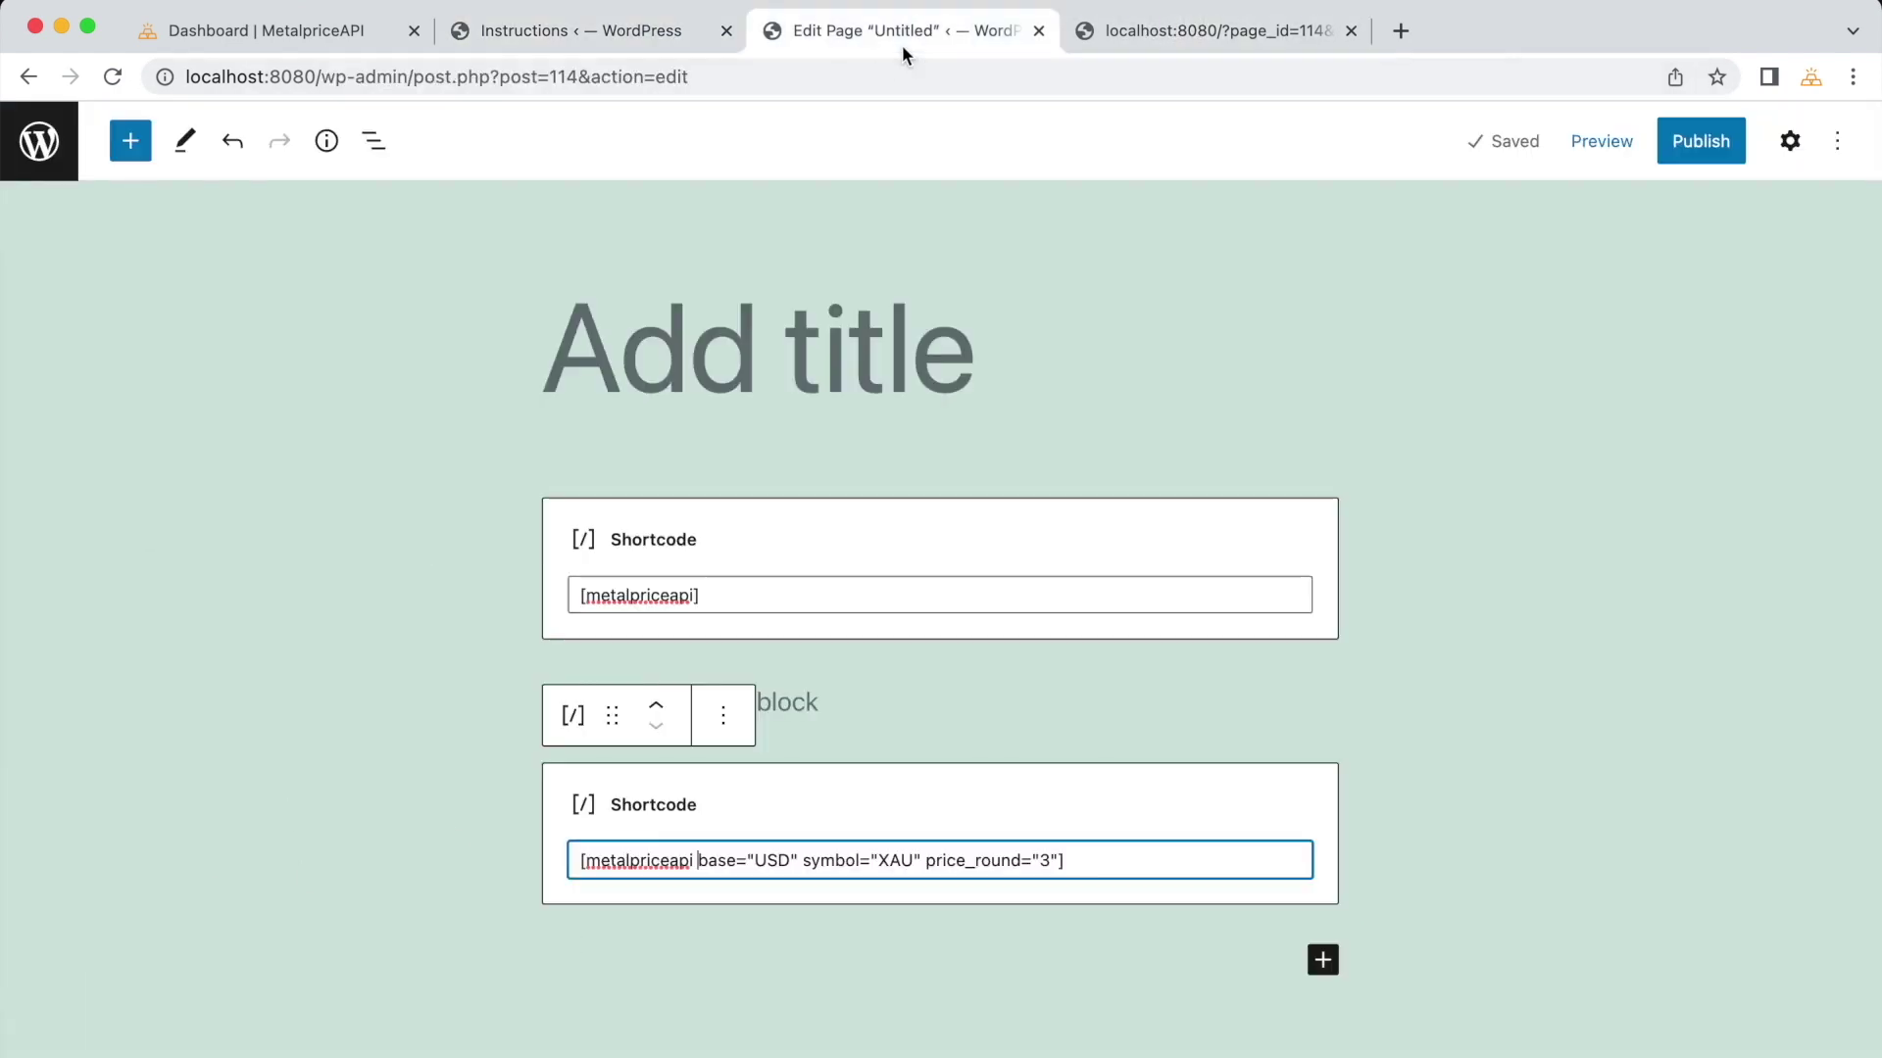
scroll(882, 857, down, 2)
Step: Add a third Shortcode block and paste the USD/XAU price_round 3 shortcode into it
click(1323, 855)
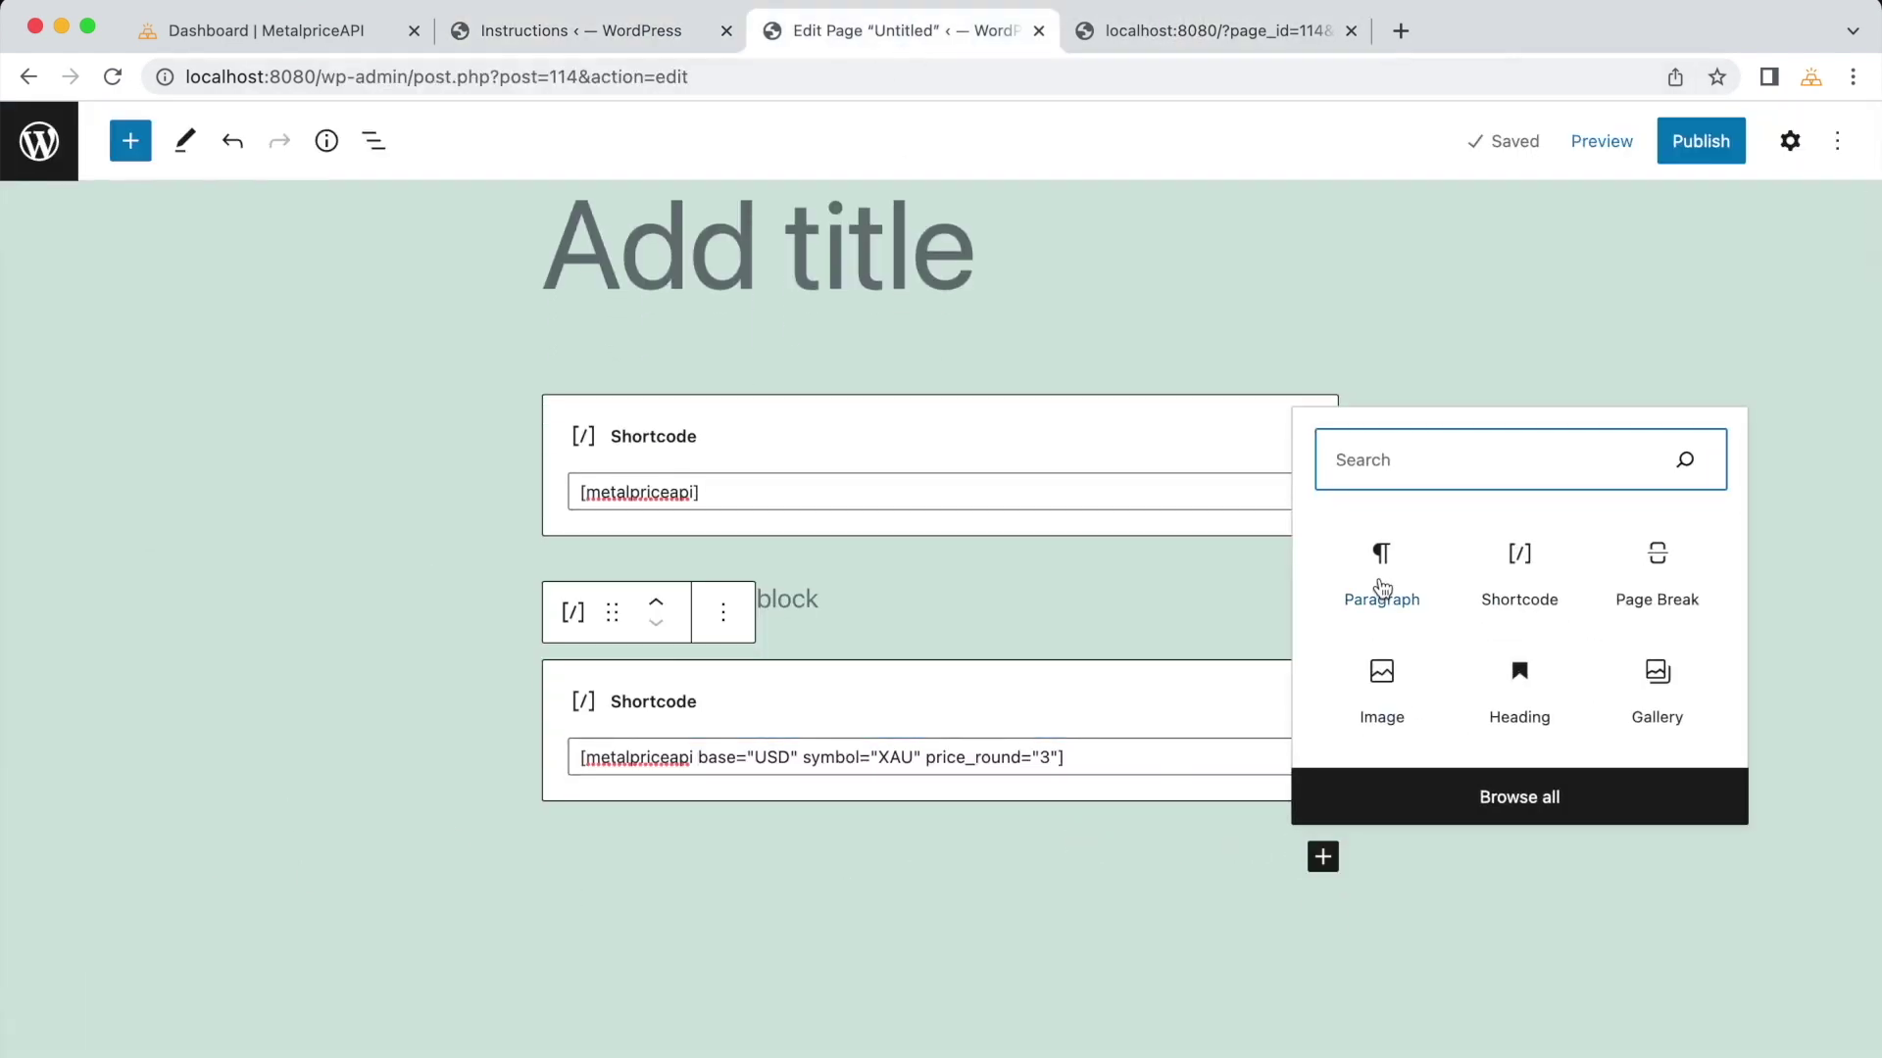
click(1480, 580)
click(1120, 755)
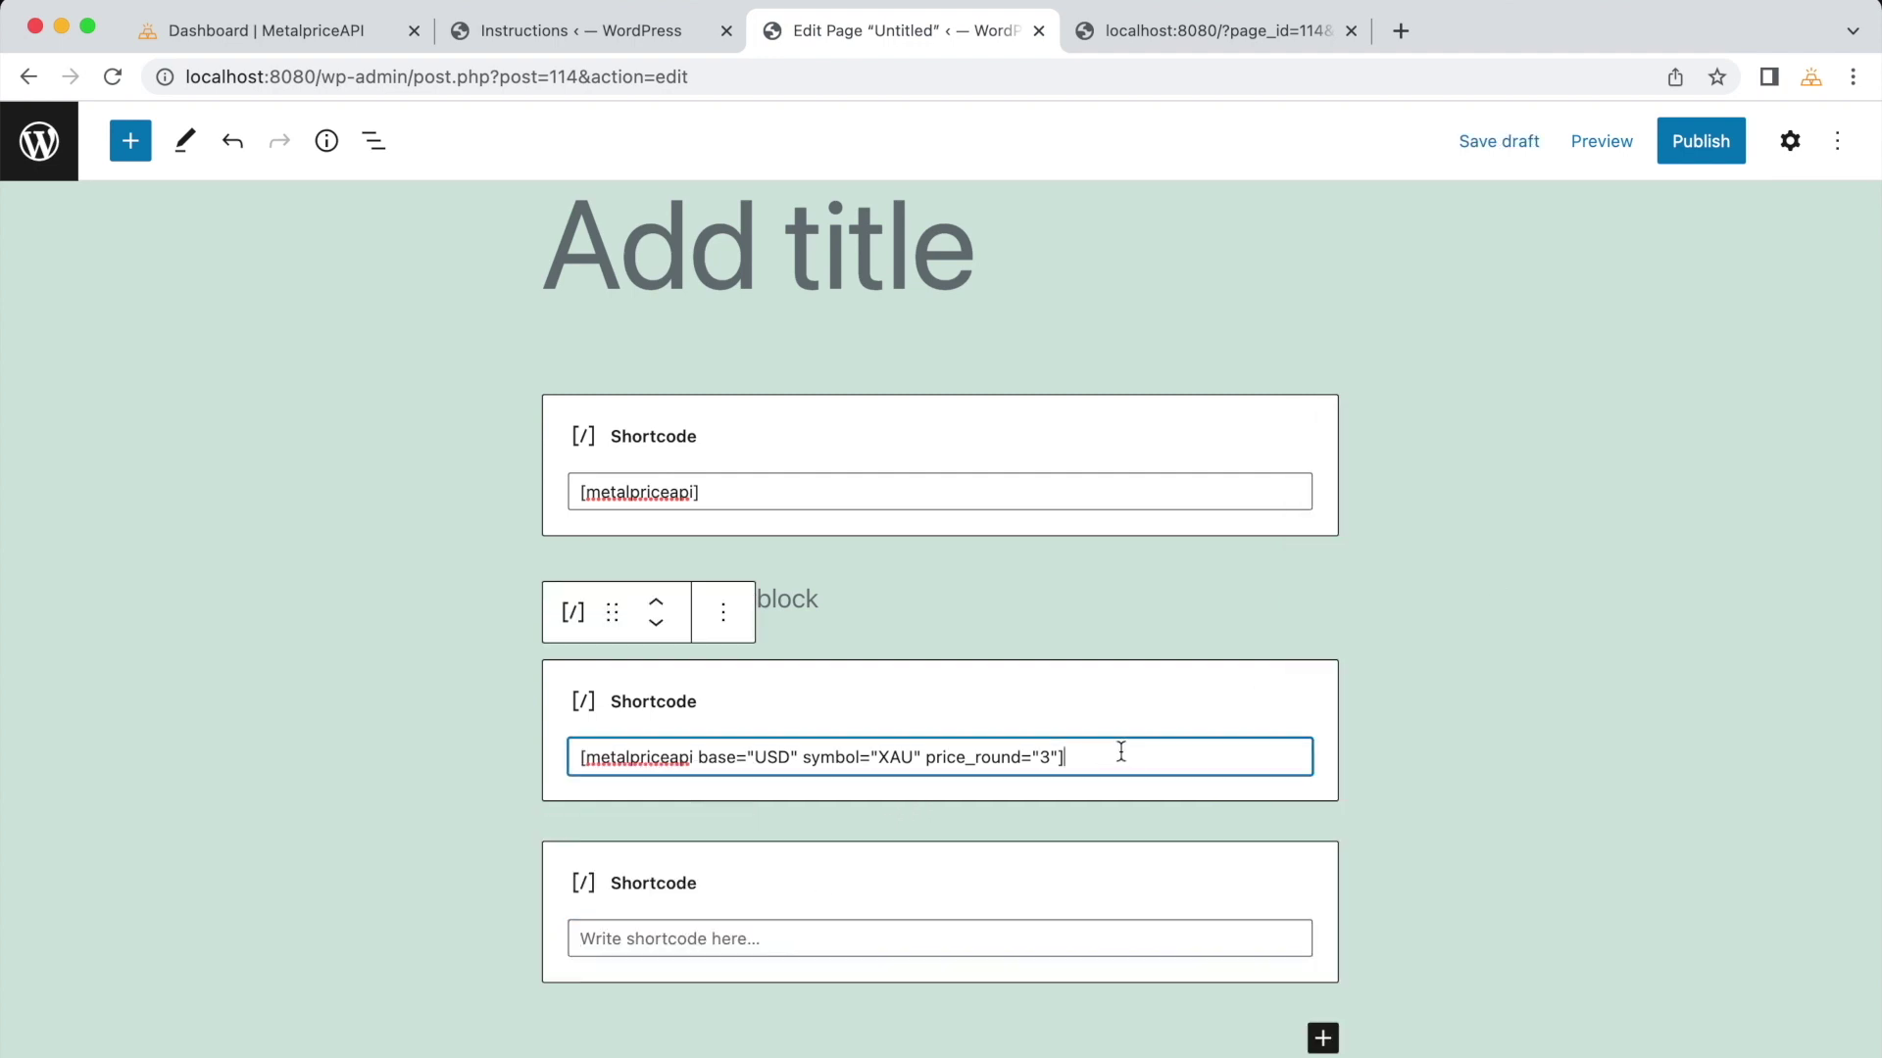
triple_click(1089, 756)
key(ctrl+c)
click(1091, 757)
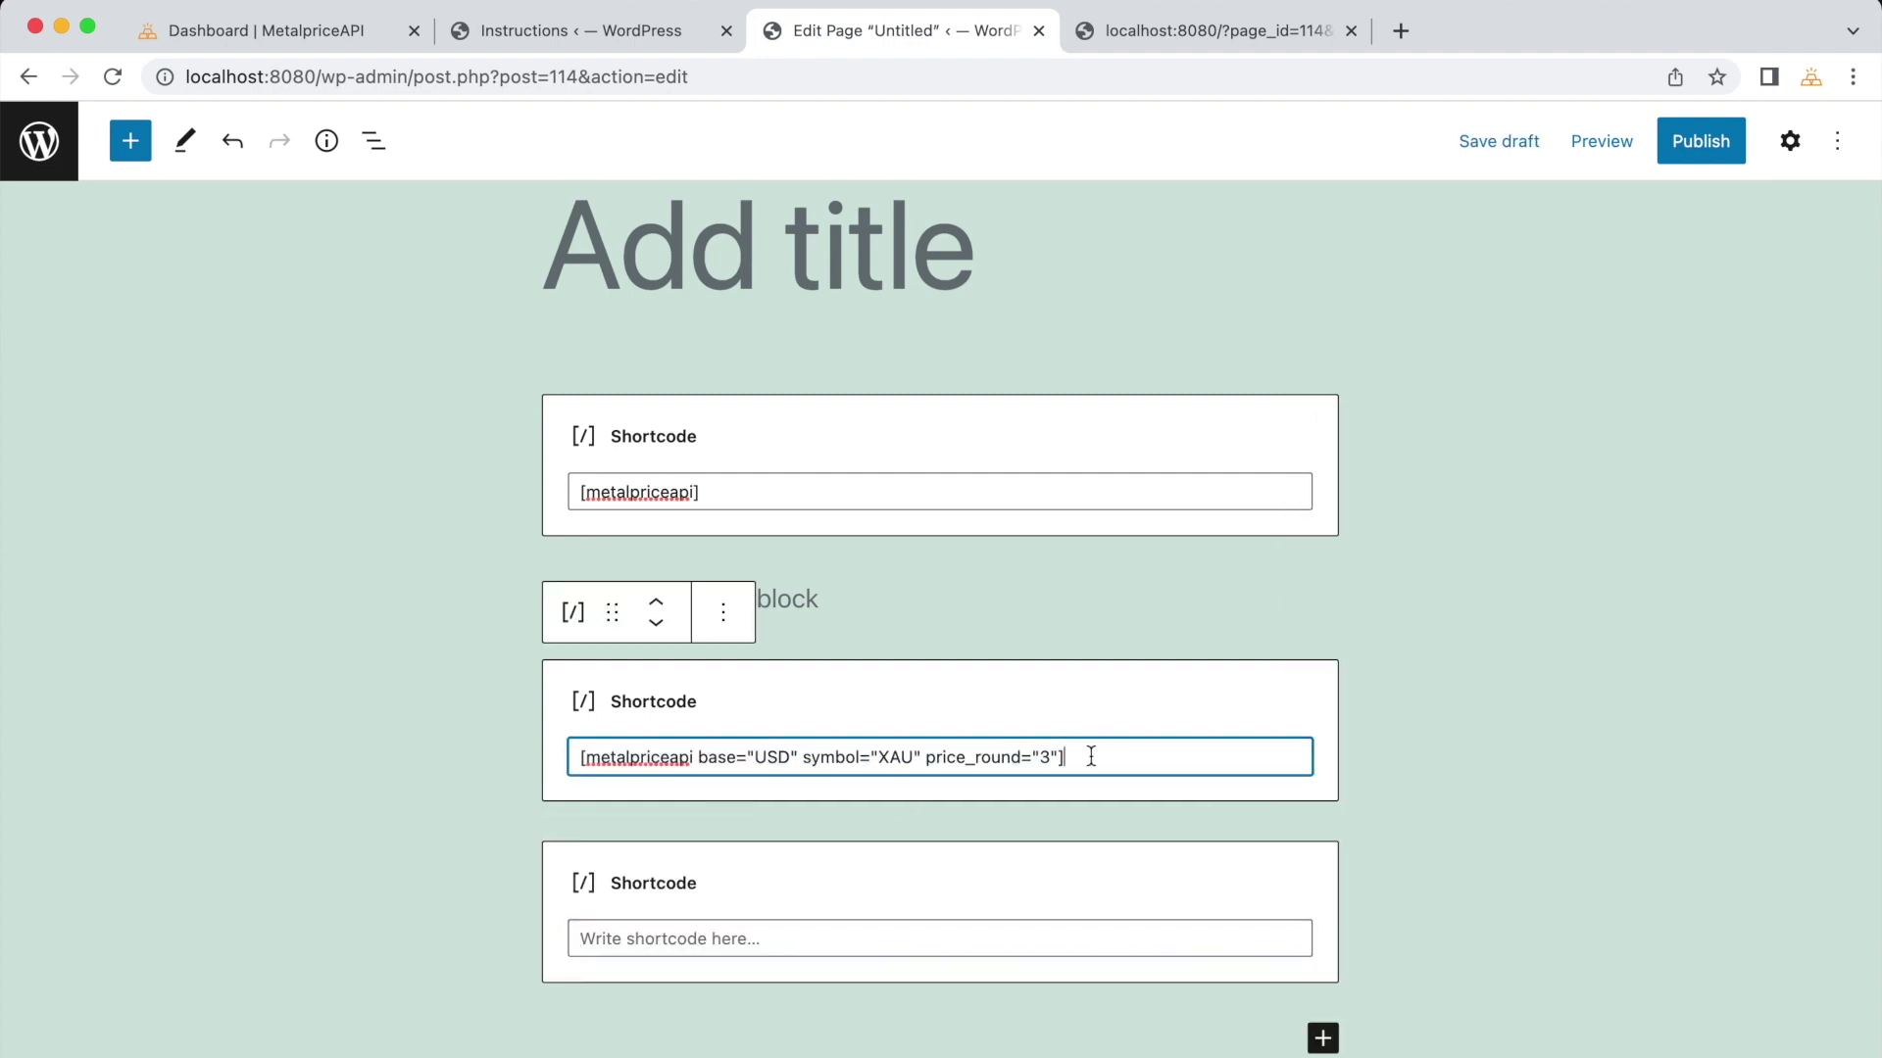
right_click(955, 943)
click(998, 938)
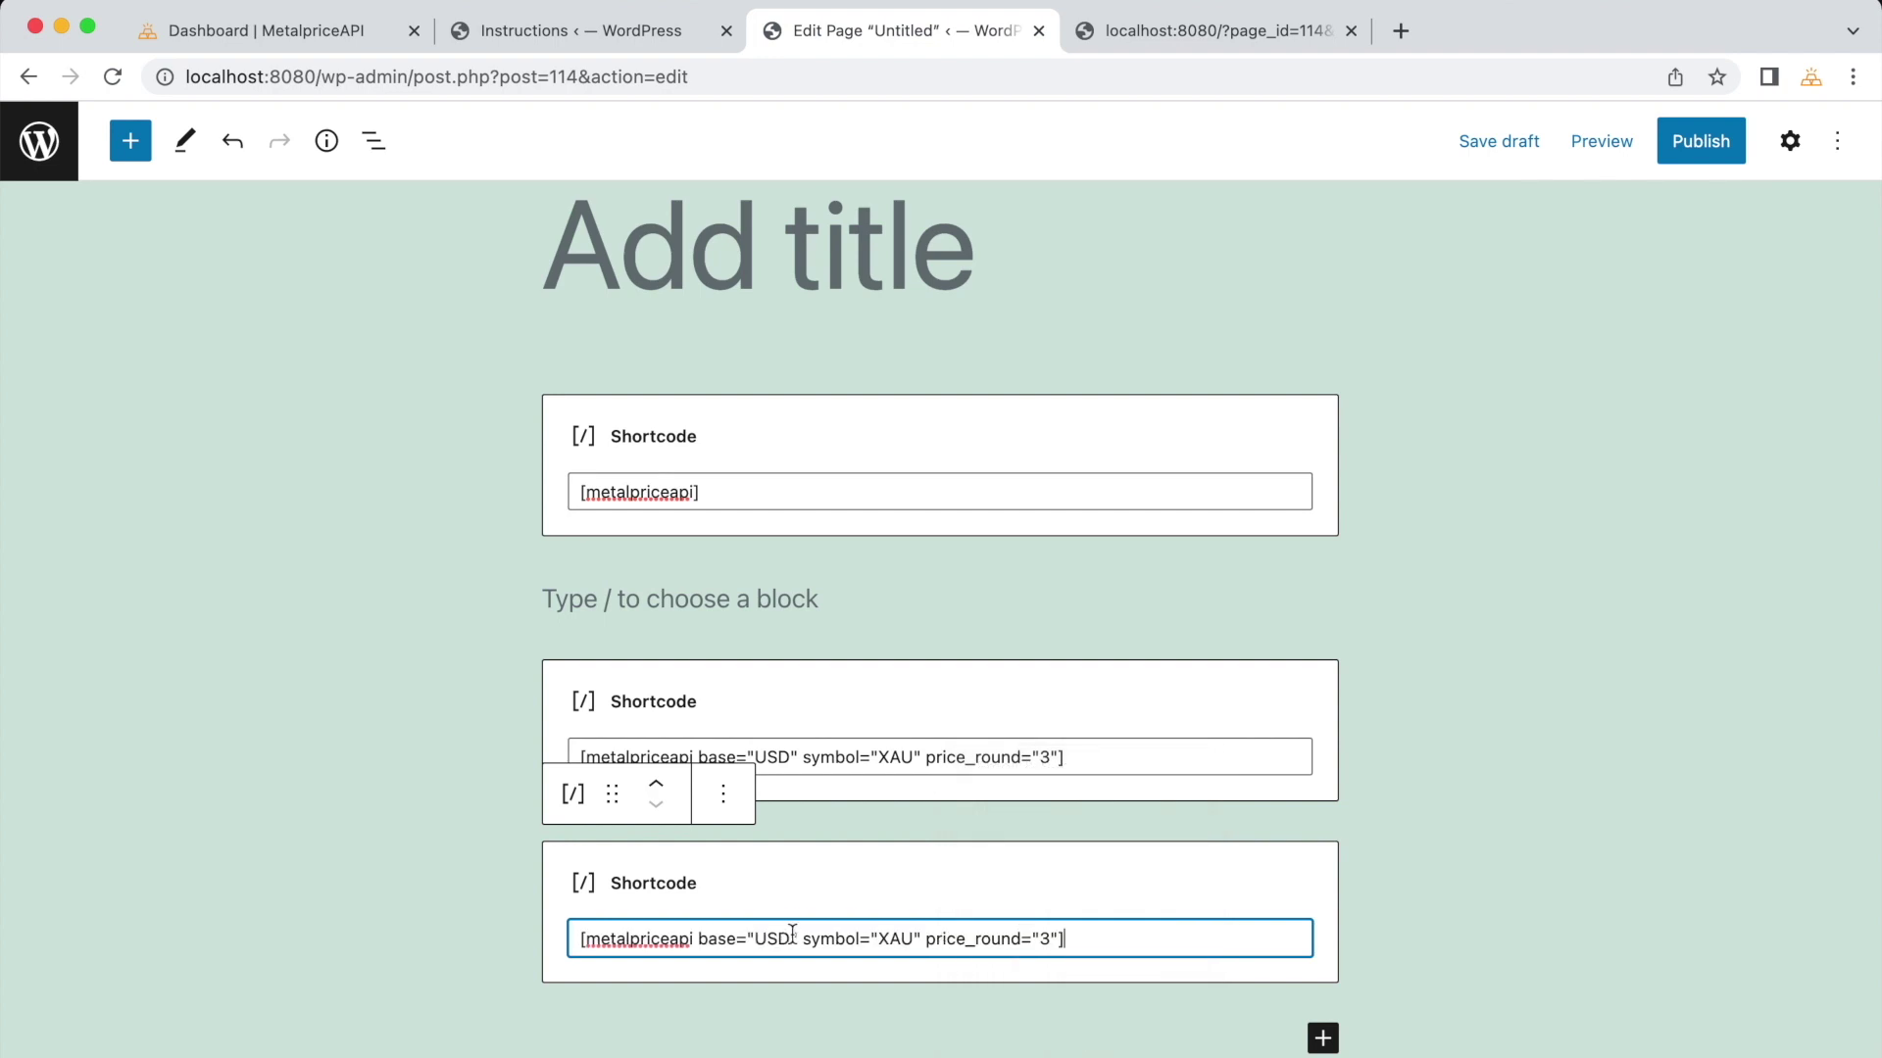
Step: Change the third shortcode to base JPY, symbol XAG and price_round 4
click(784, 943)
double_click(773, 941)
text(JPY)
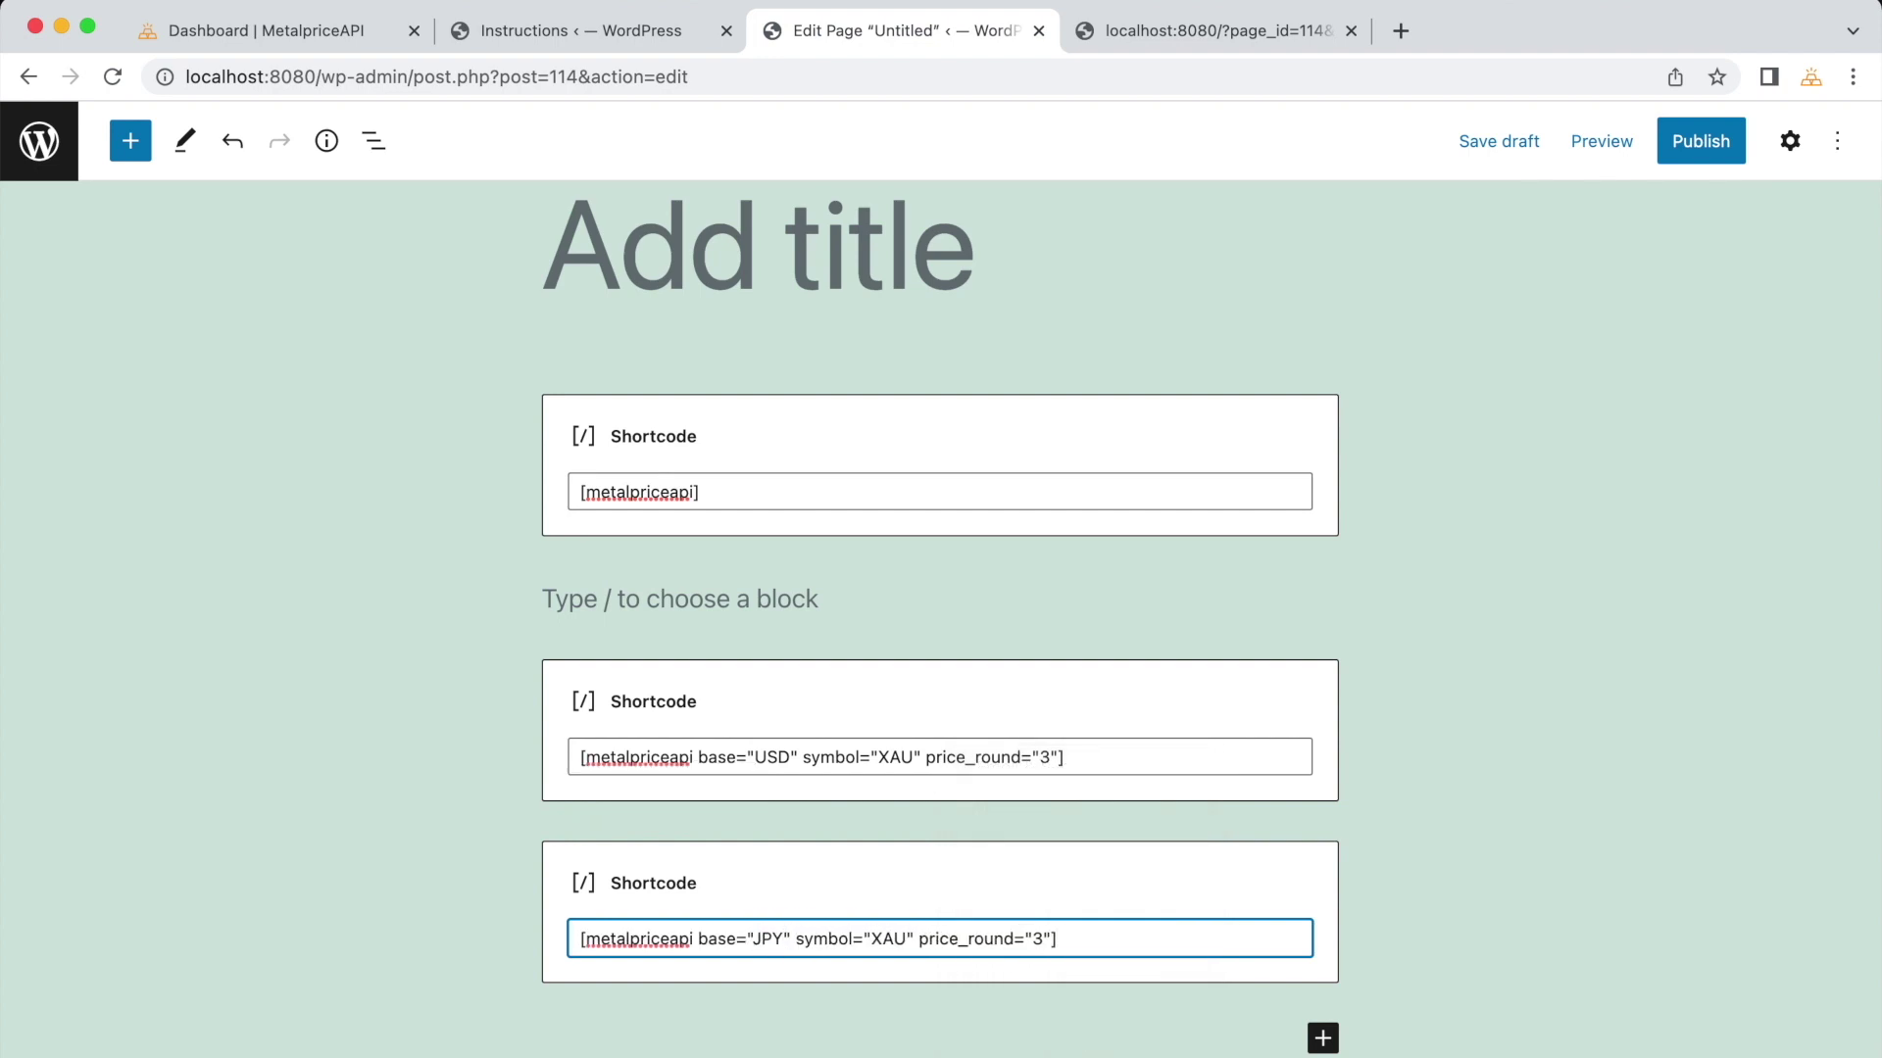
double_click(888, 938)
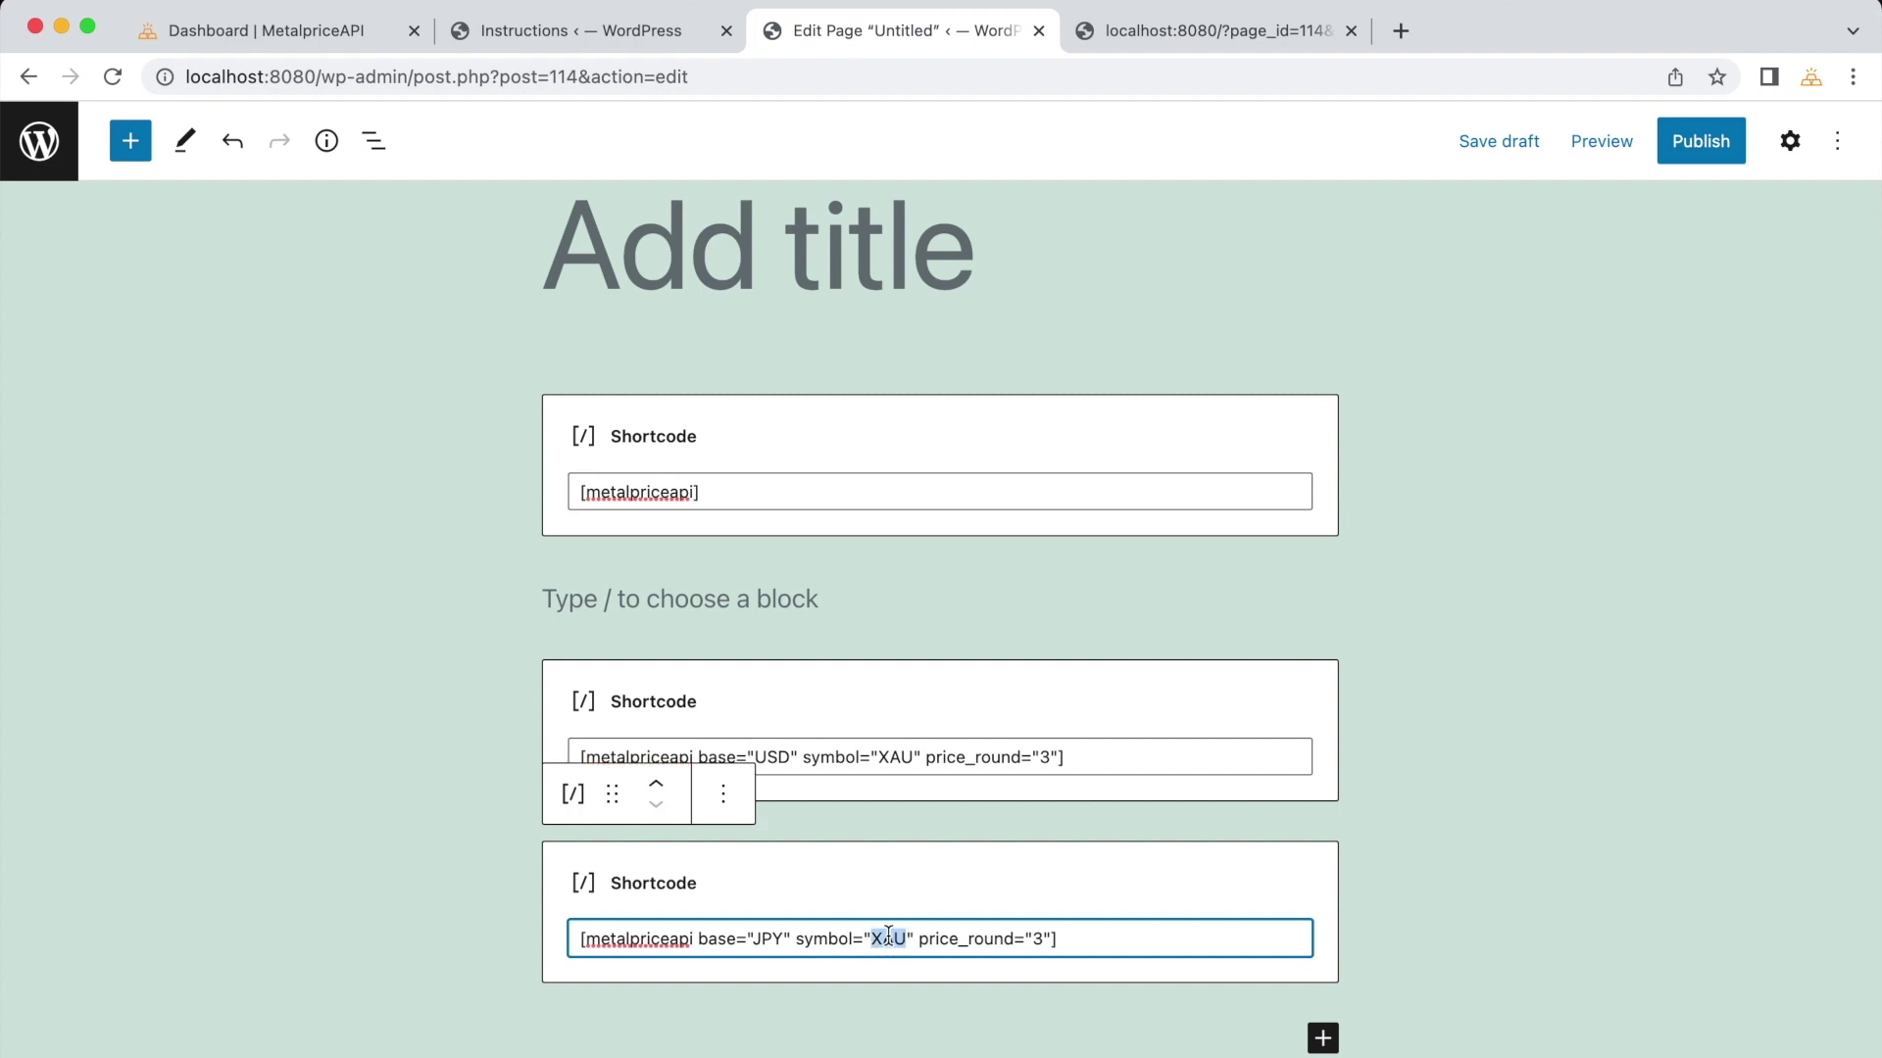
text(XAG)
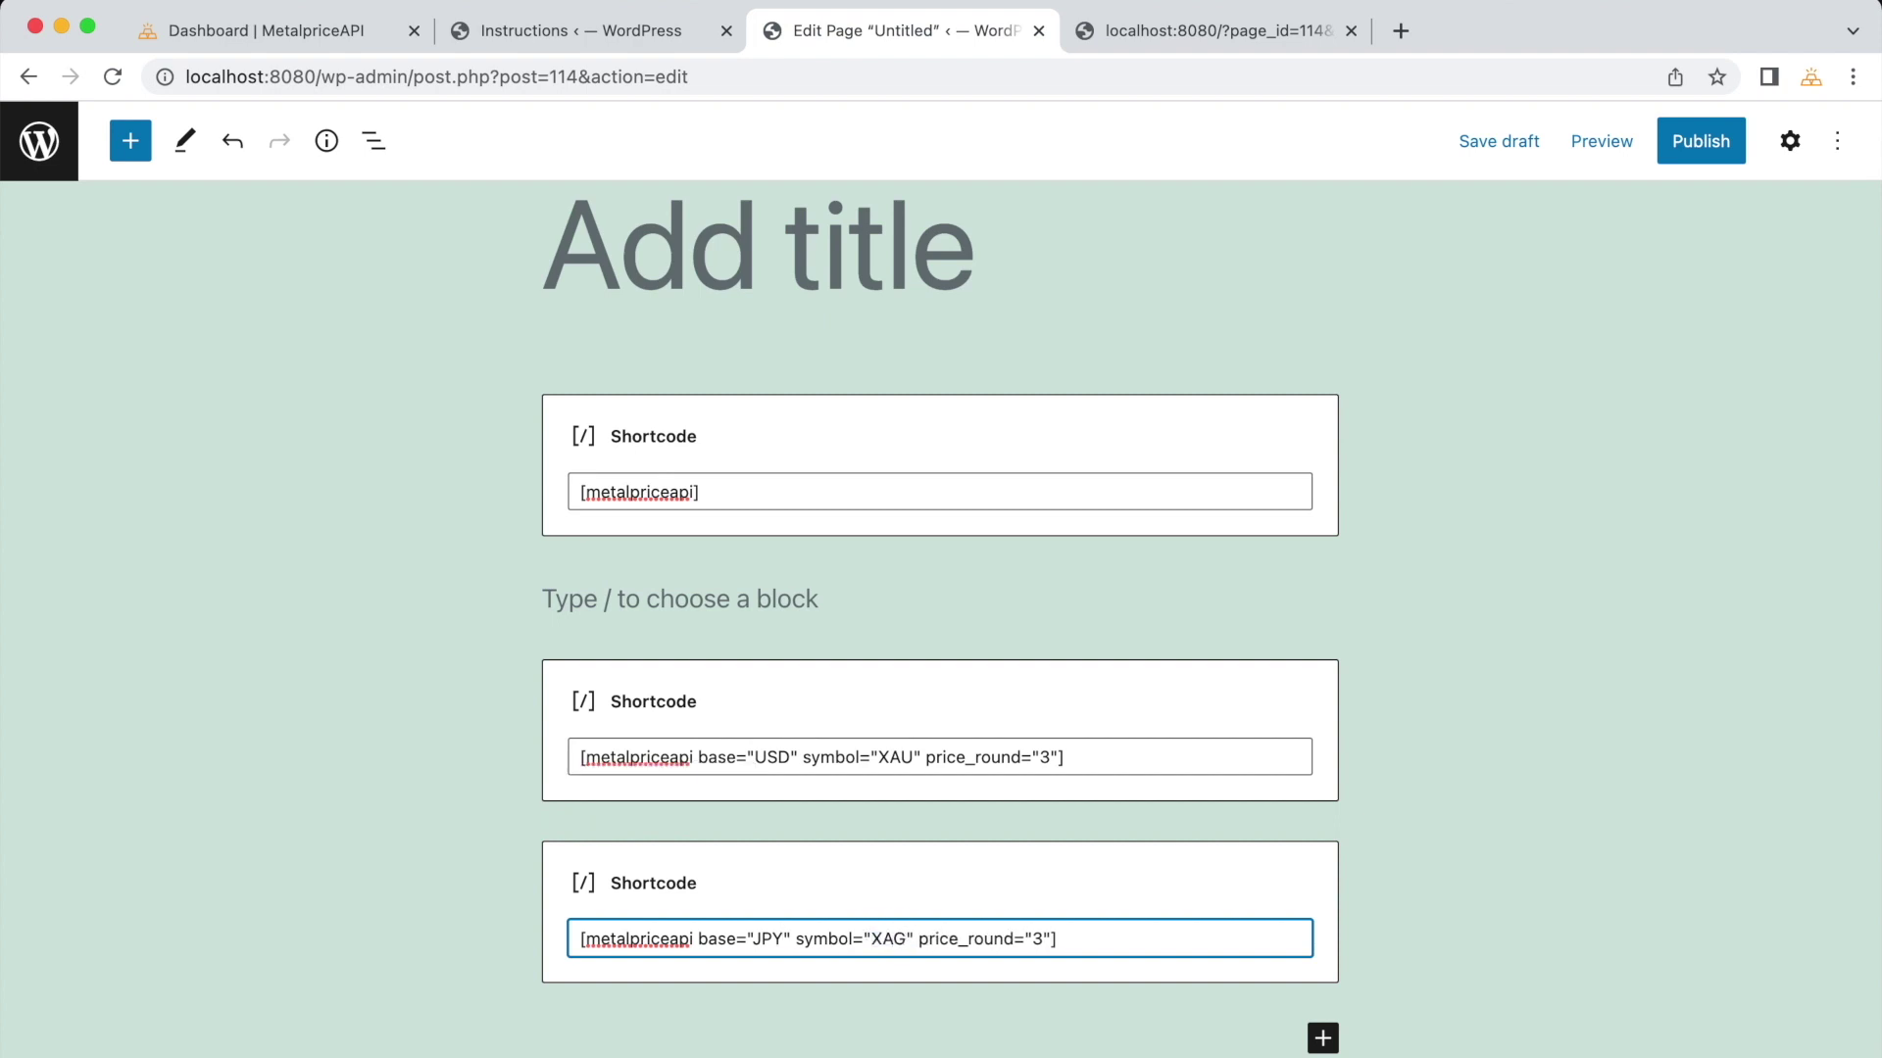
double_click(1037, 939)
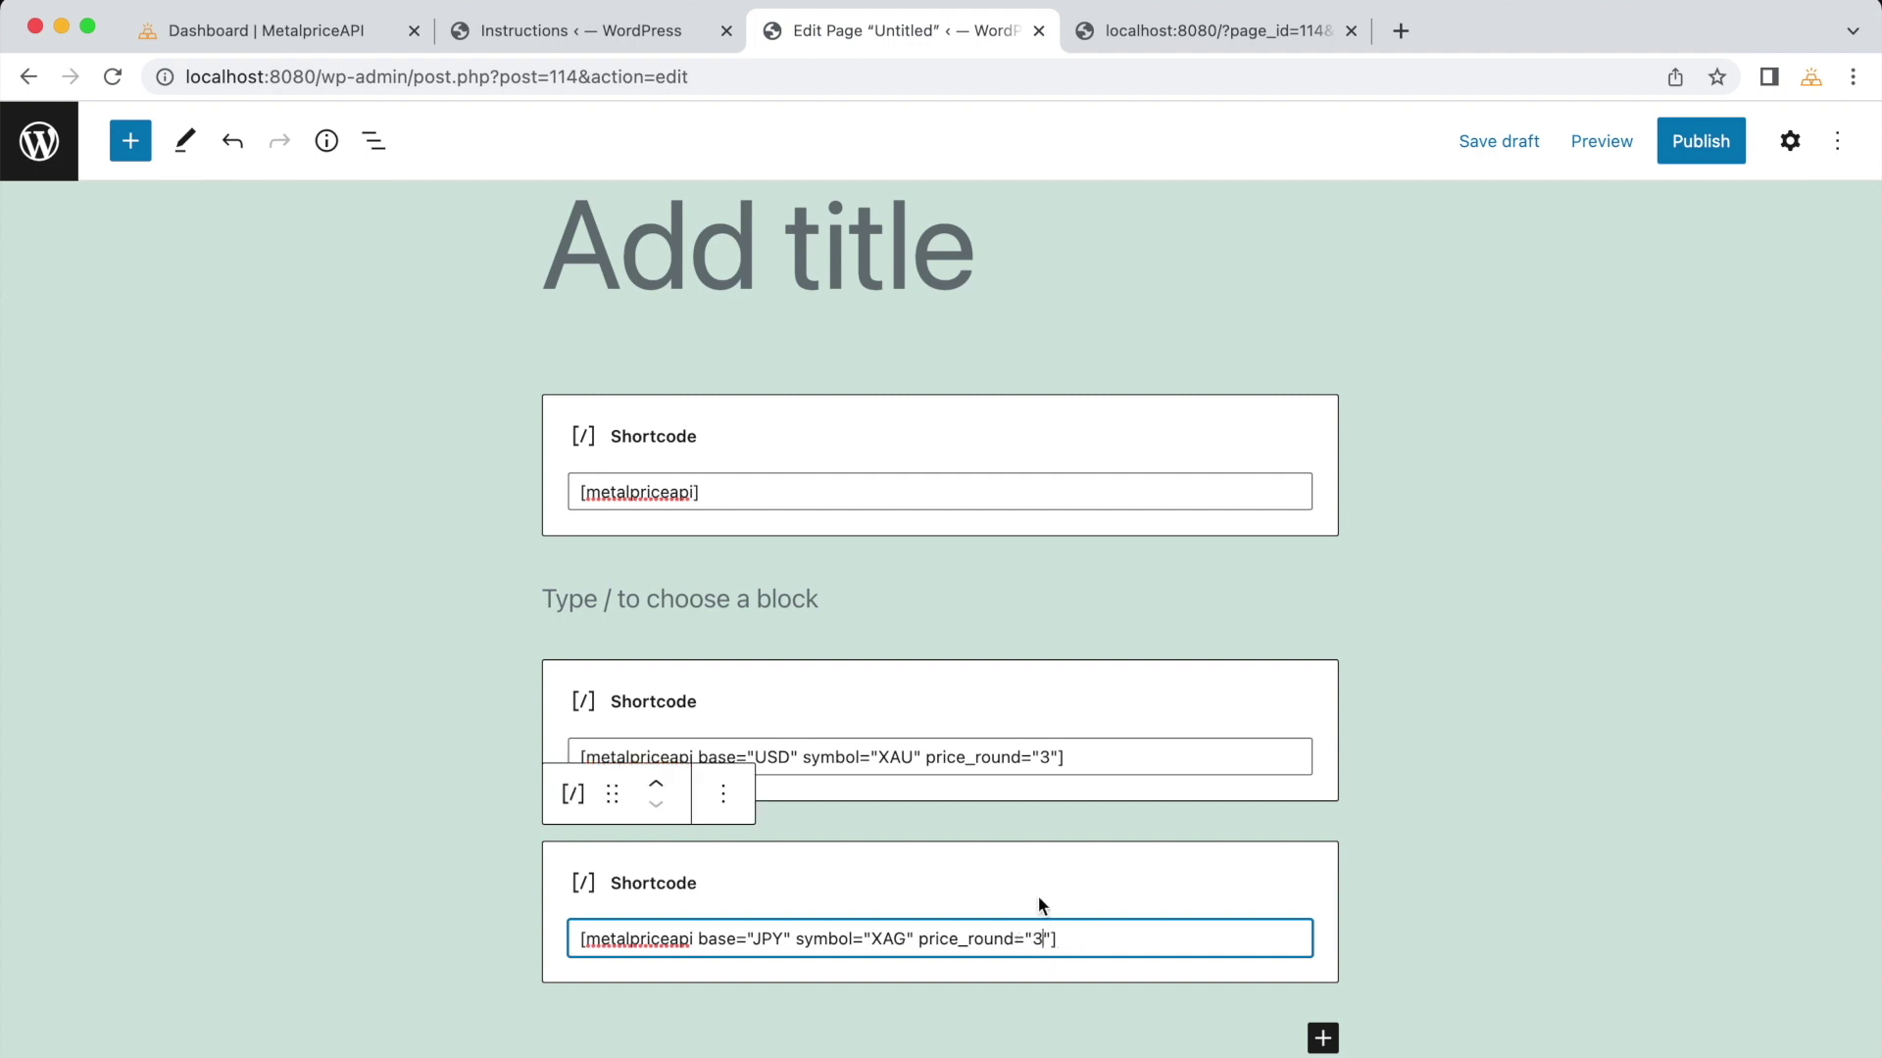
text(4)
Step: Preview the page in a new tab to check the three shortcode prices
click(1602, 141)
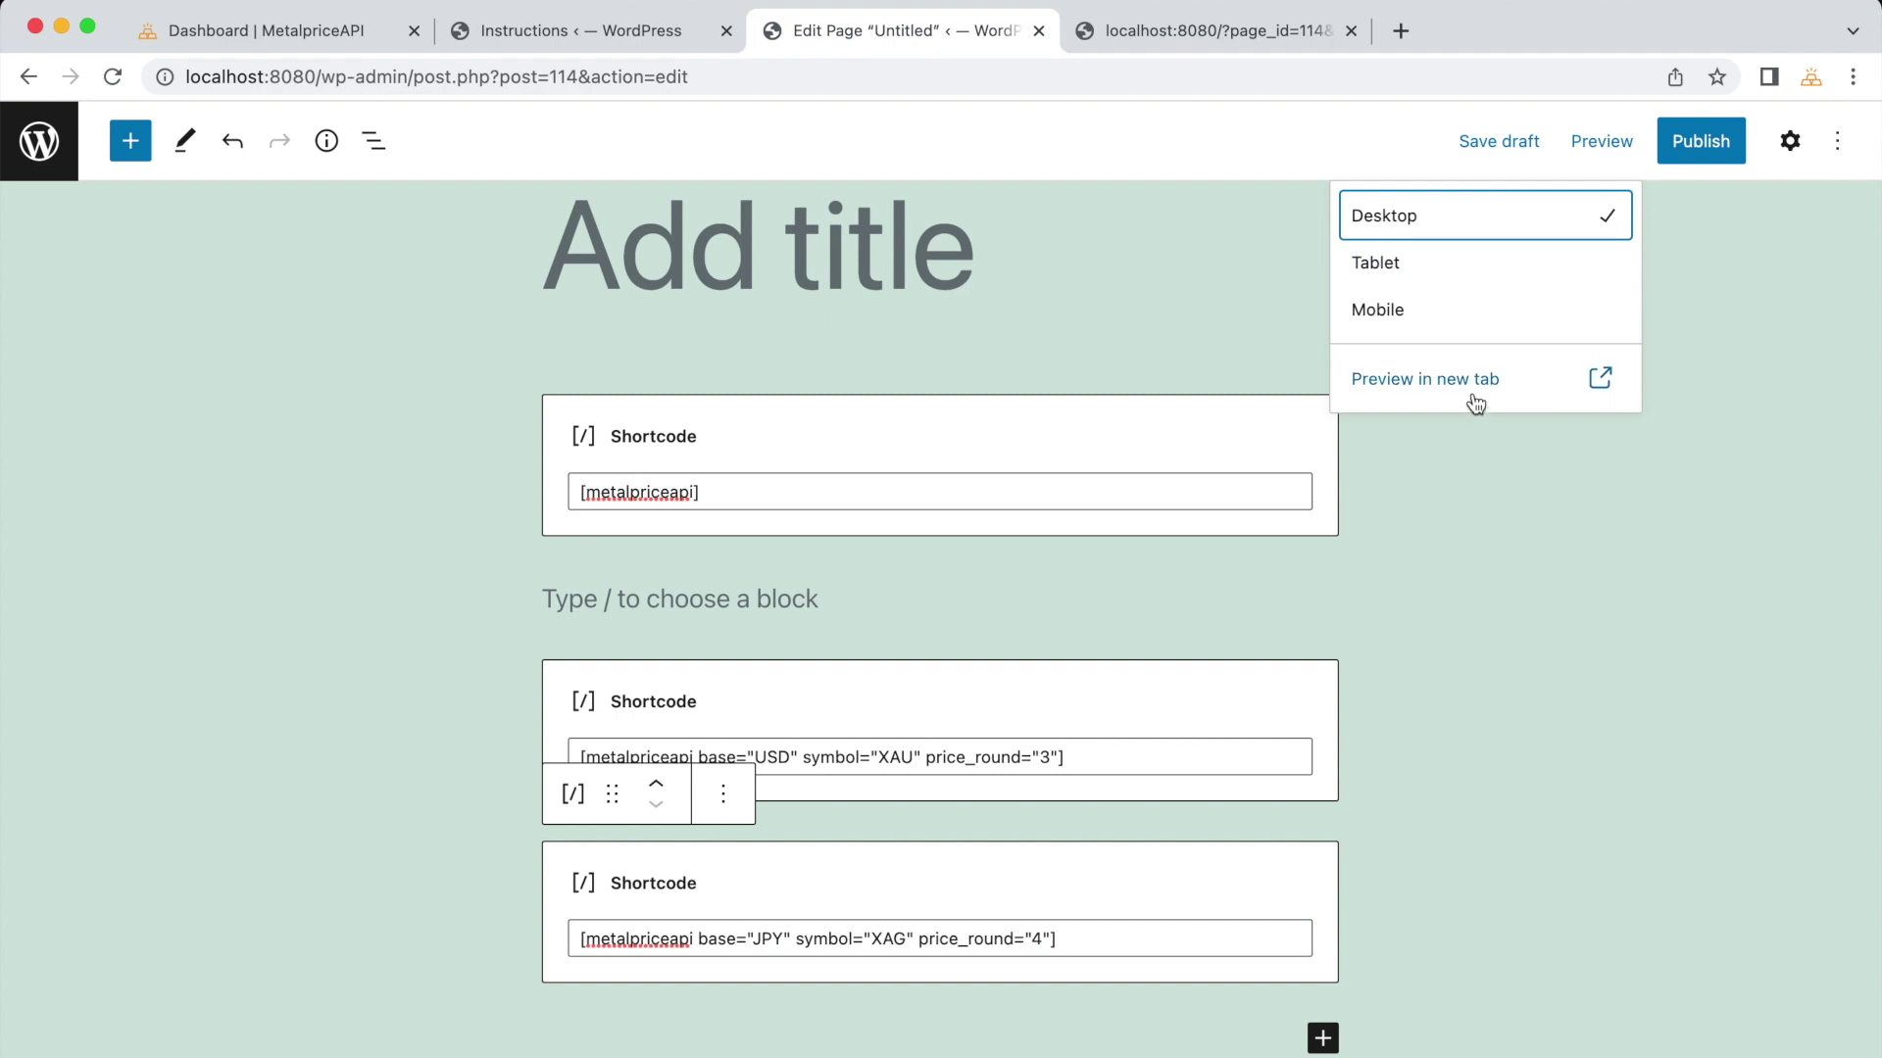
click(1473, 382)
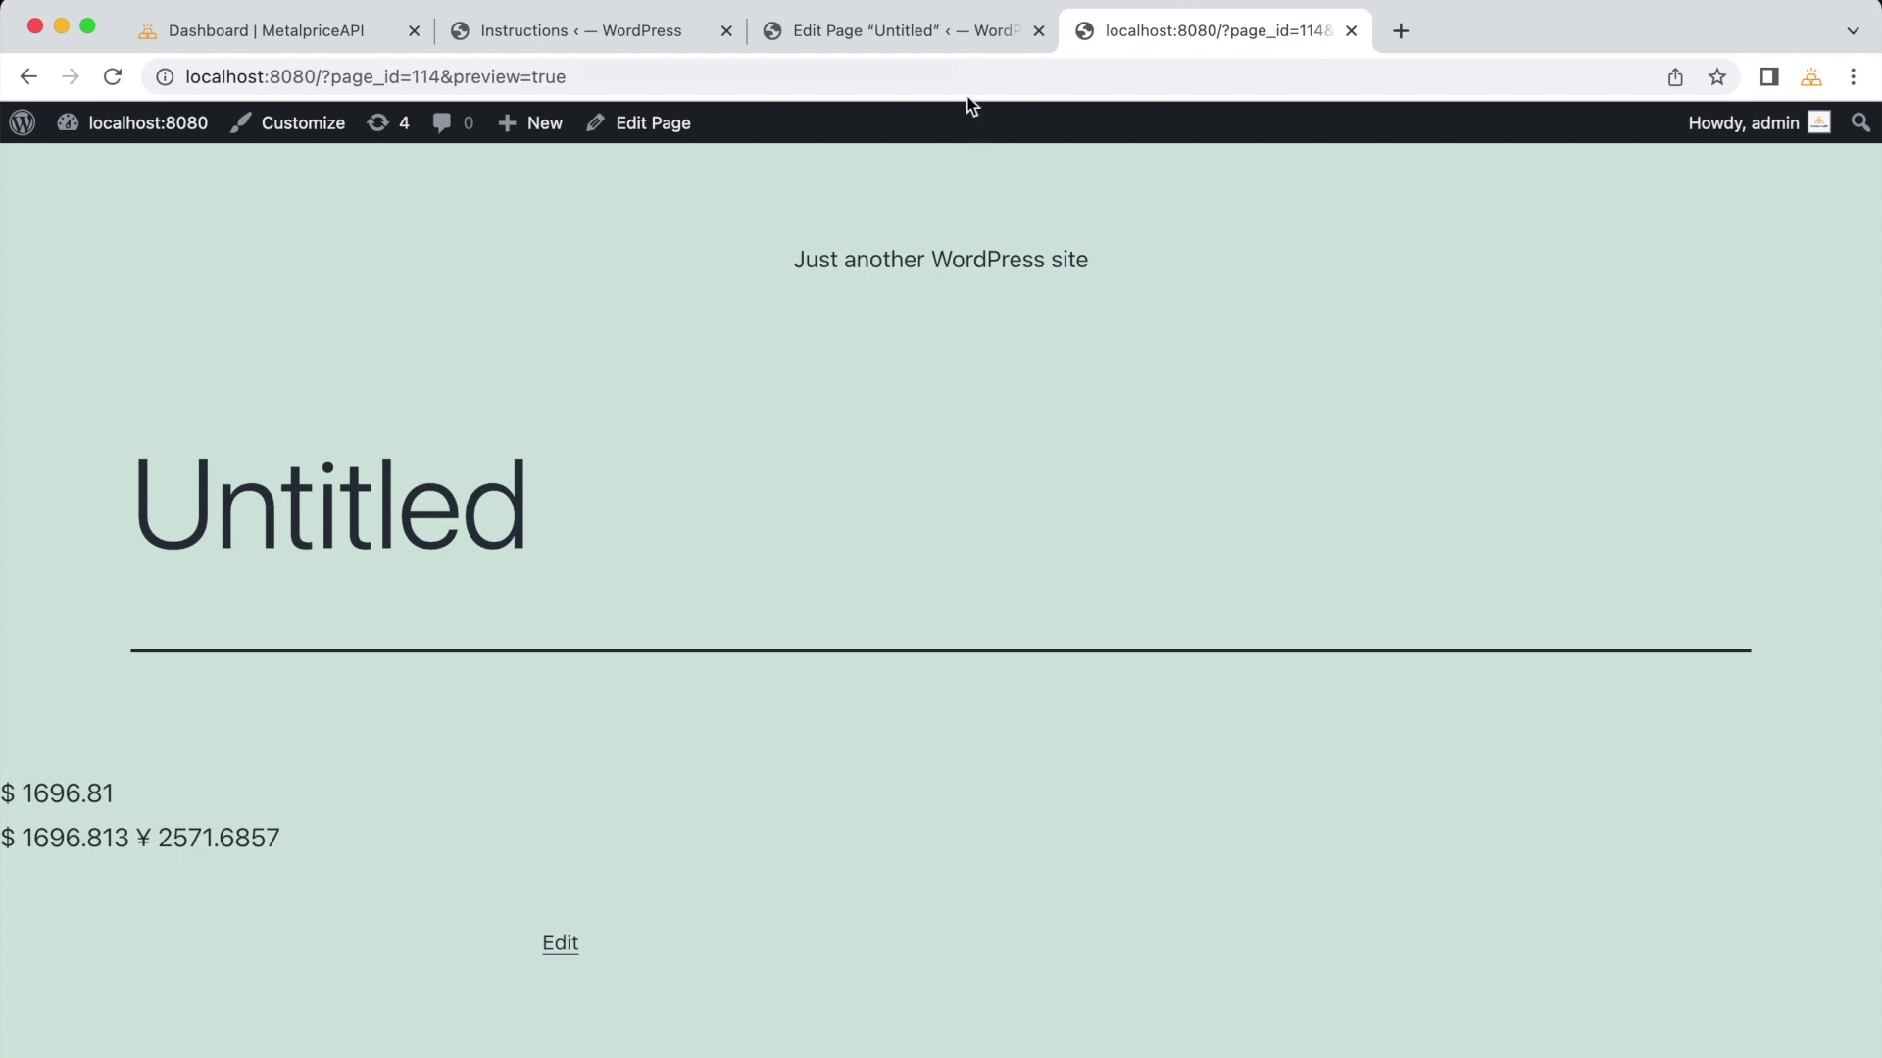
click(957, 44)
click(932, 897)
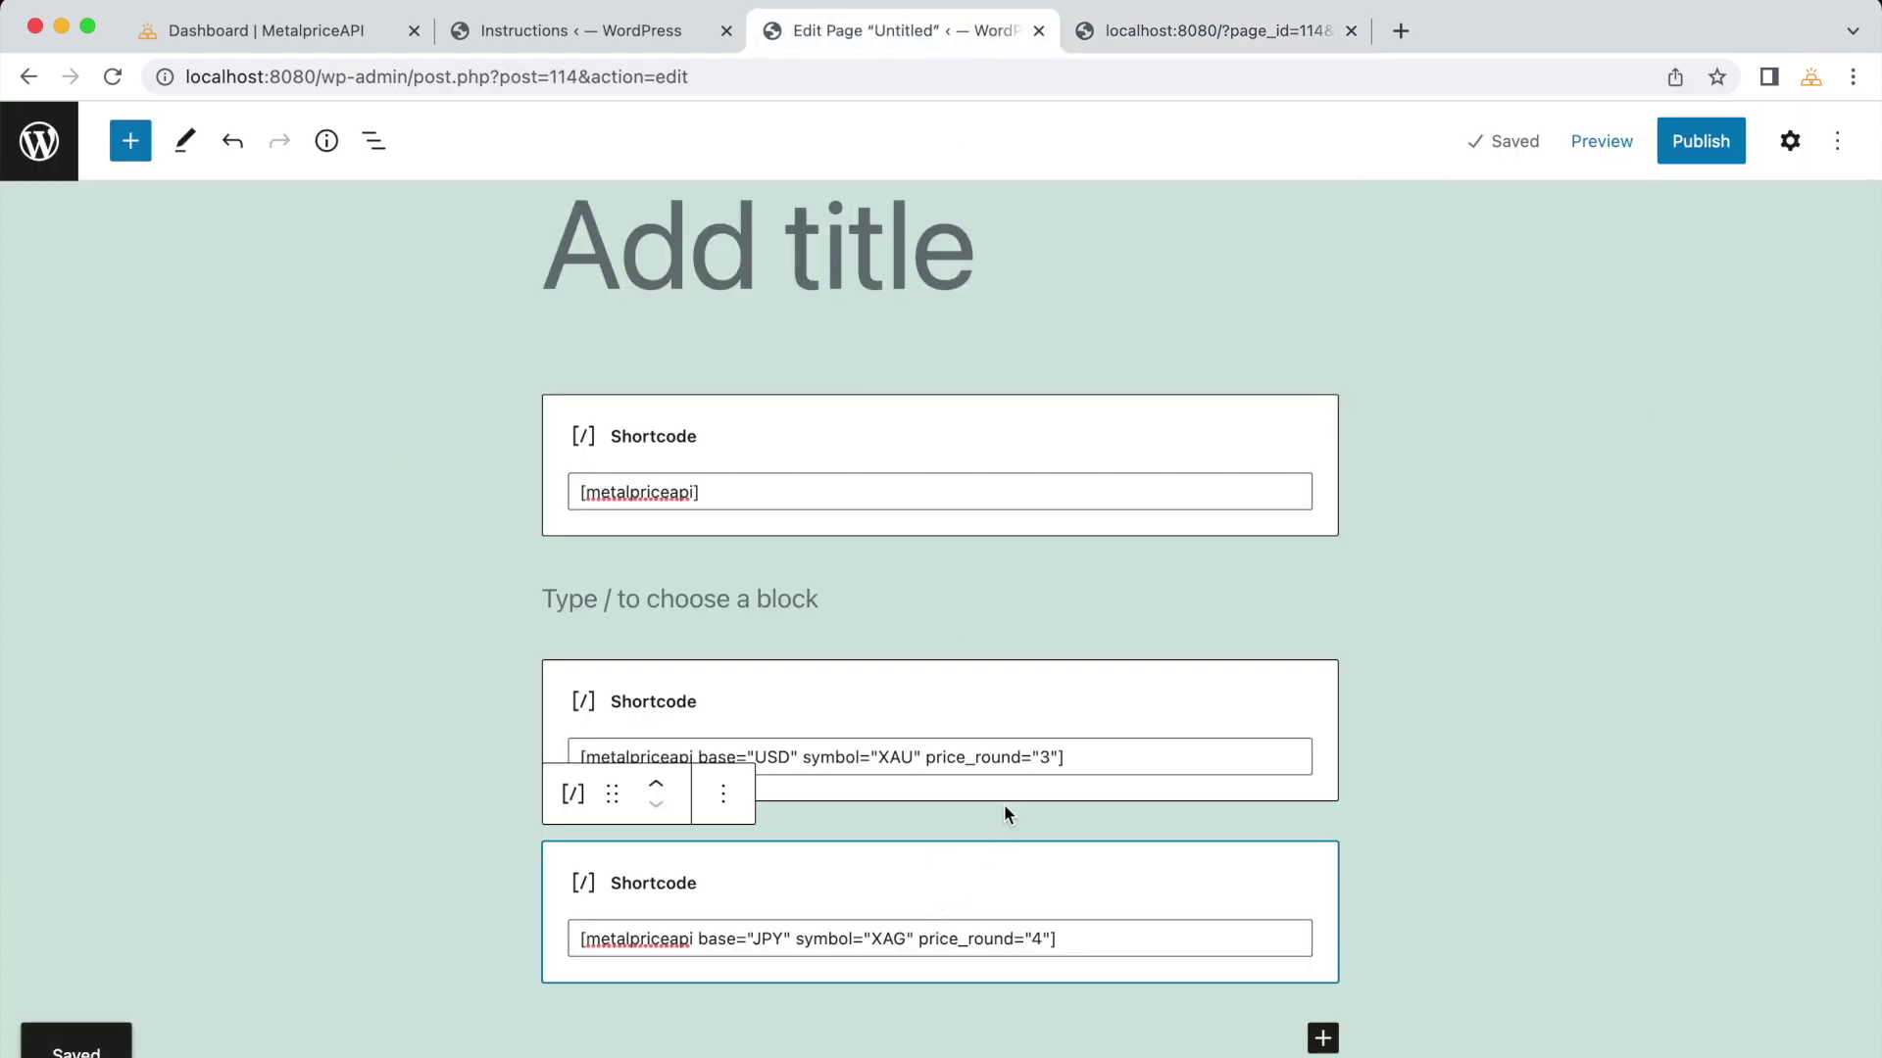
Step: Insert an empty paragraph between the last two shortcodes, then recheck $1696.813 and ¥ 2571.6857 in the preview
click(941, 821)
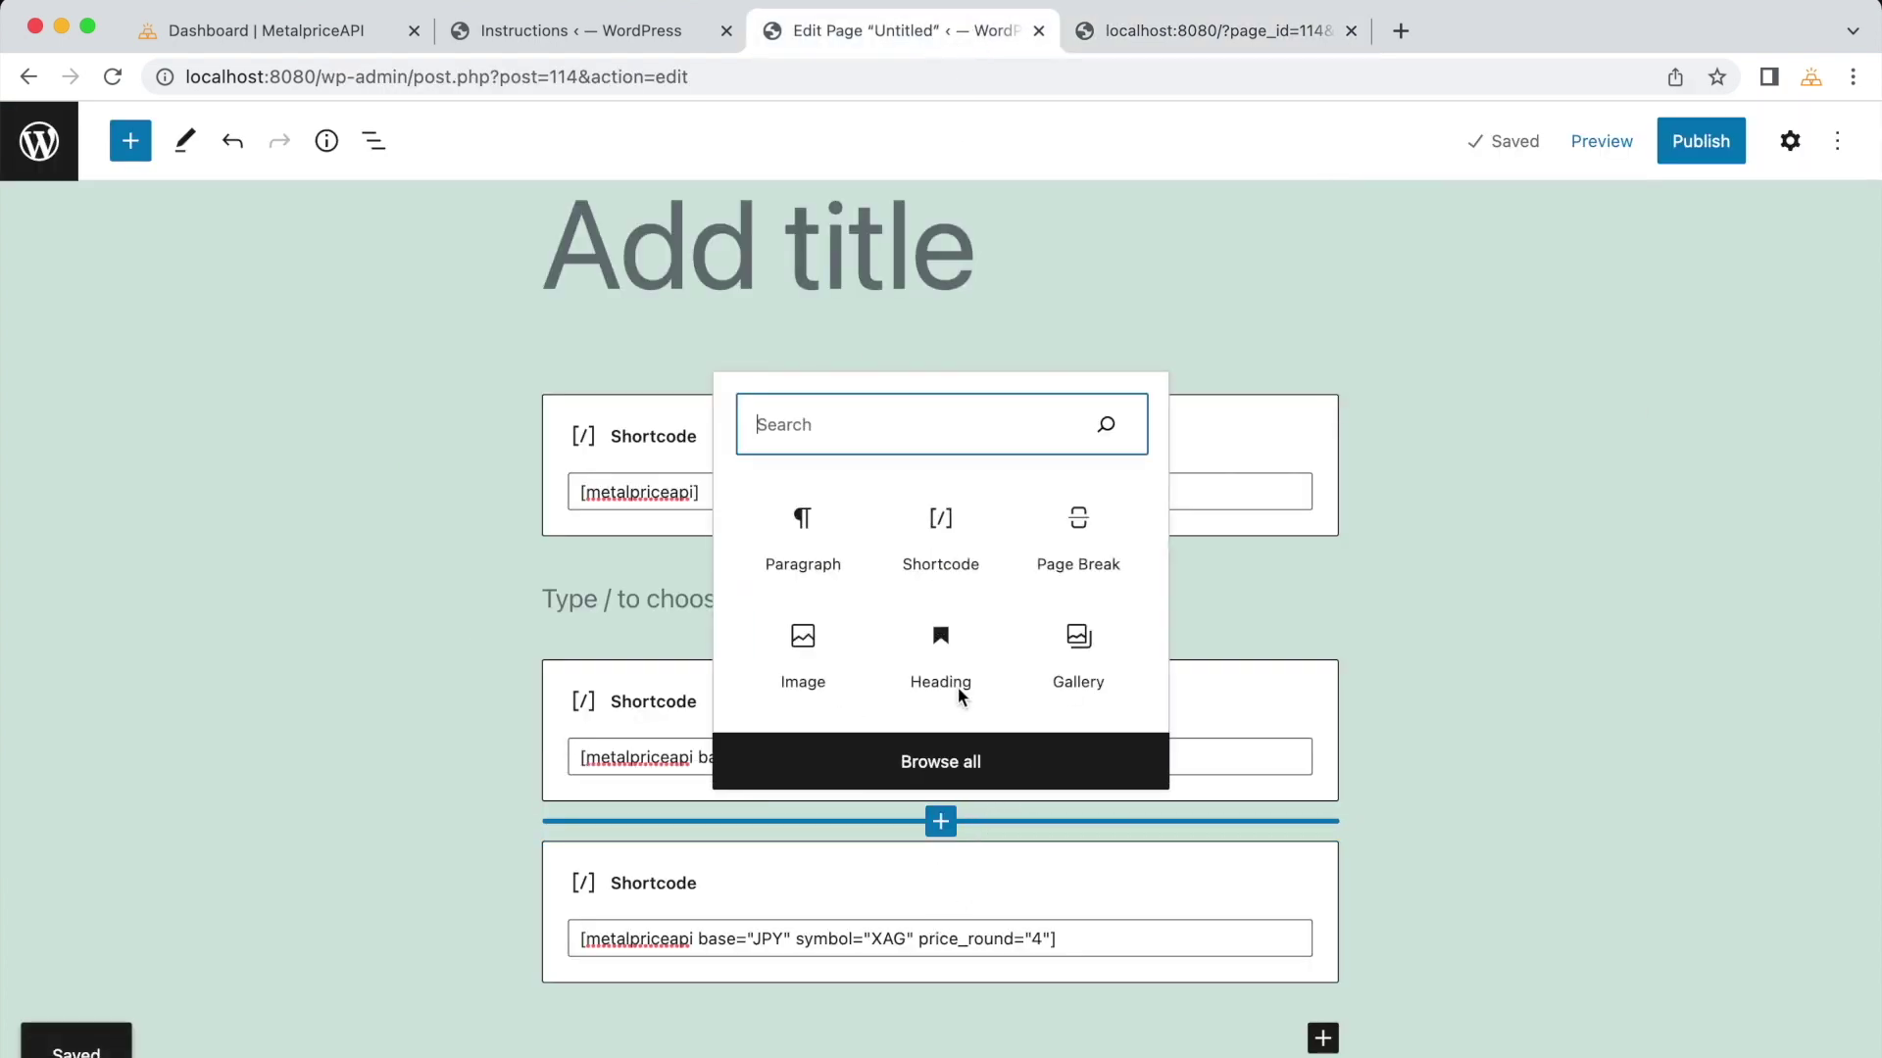
click(831, 556)
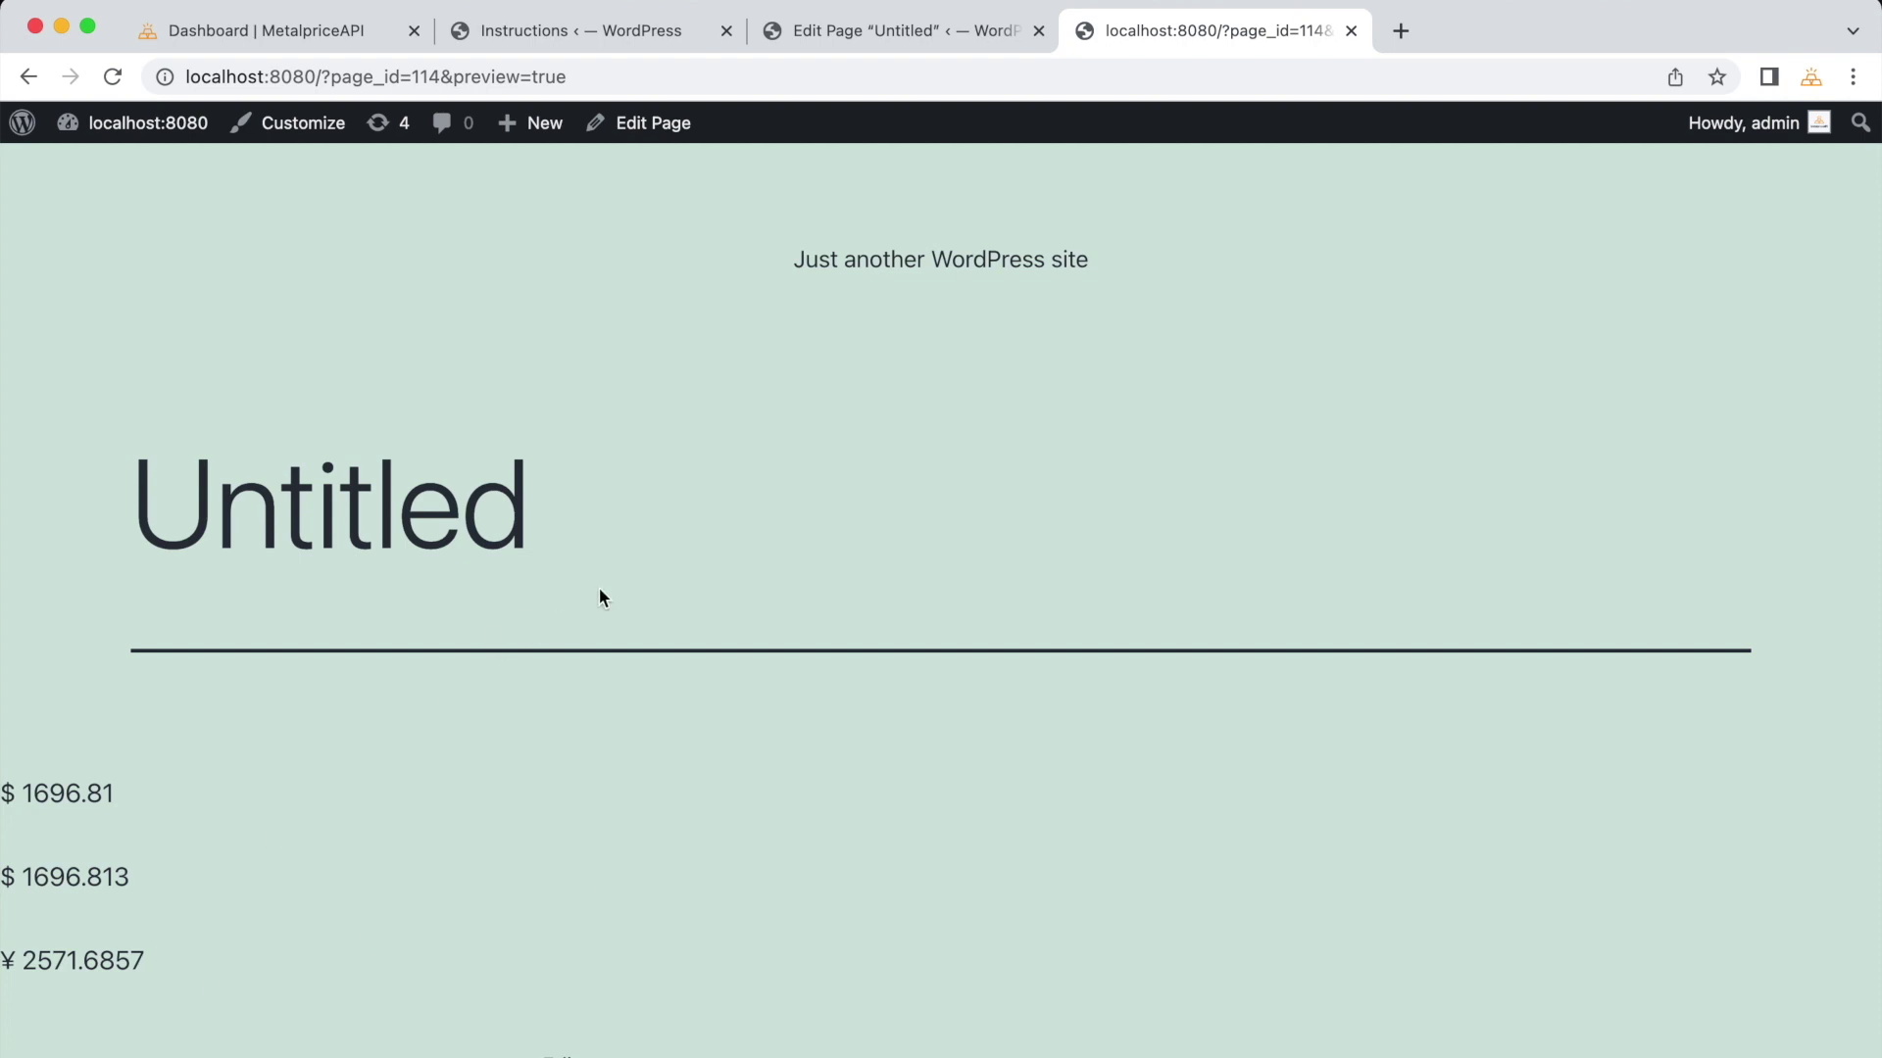
click(853, 31)
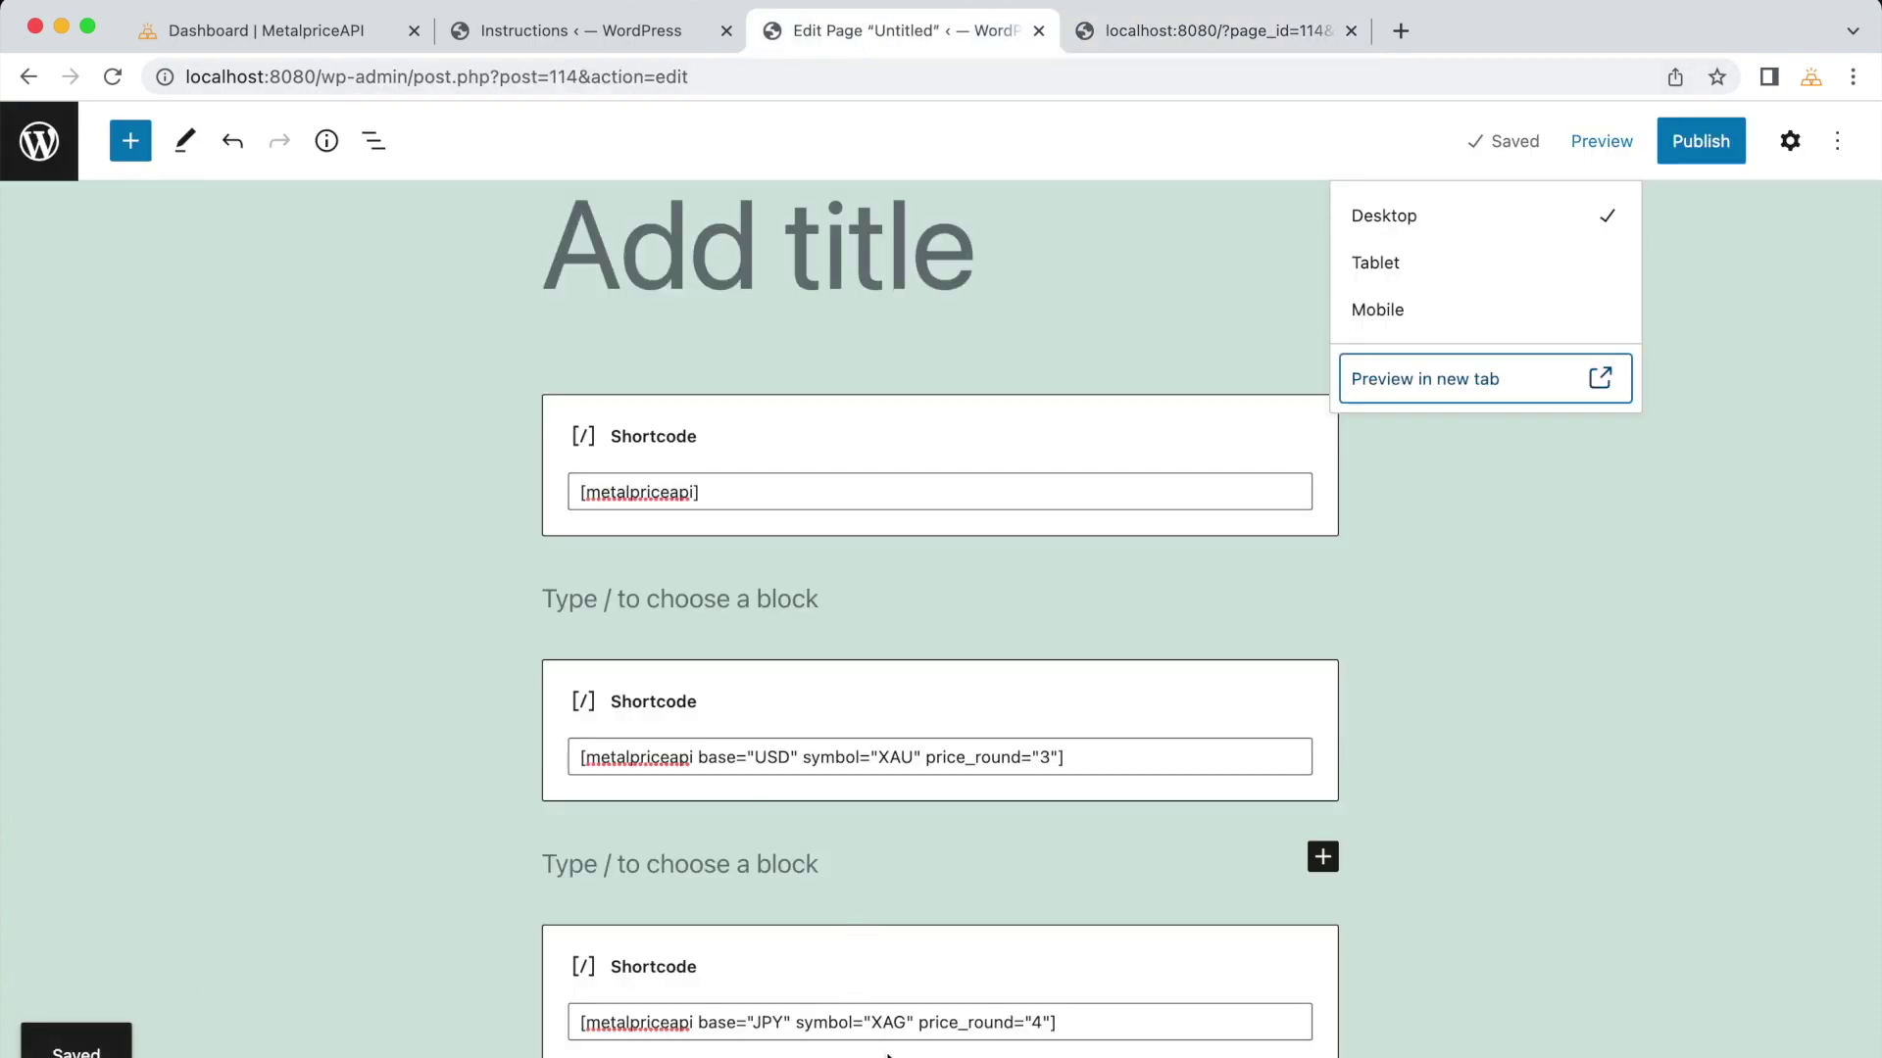
click(1137, 39)
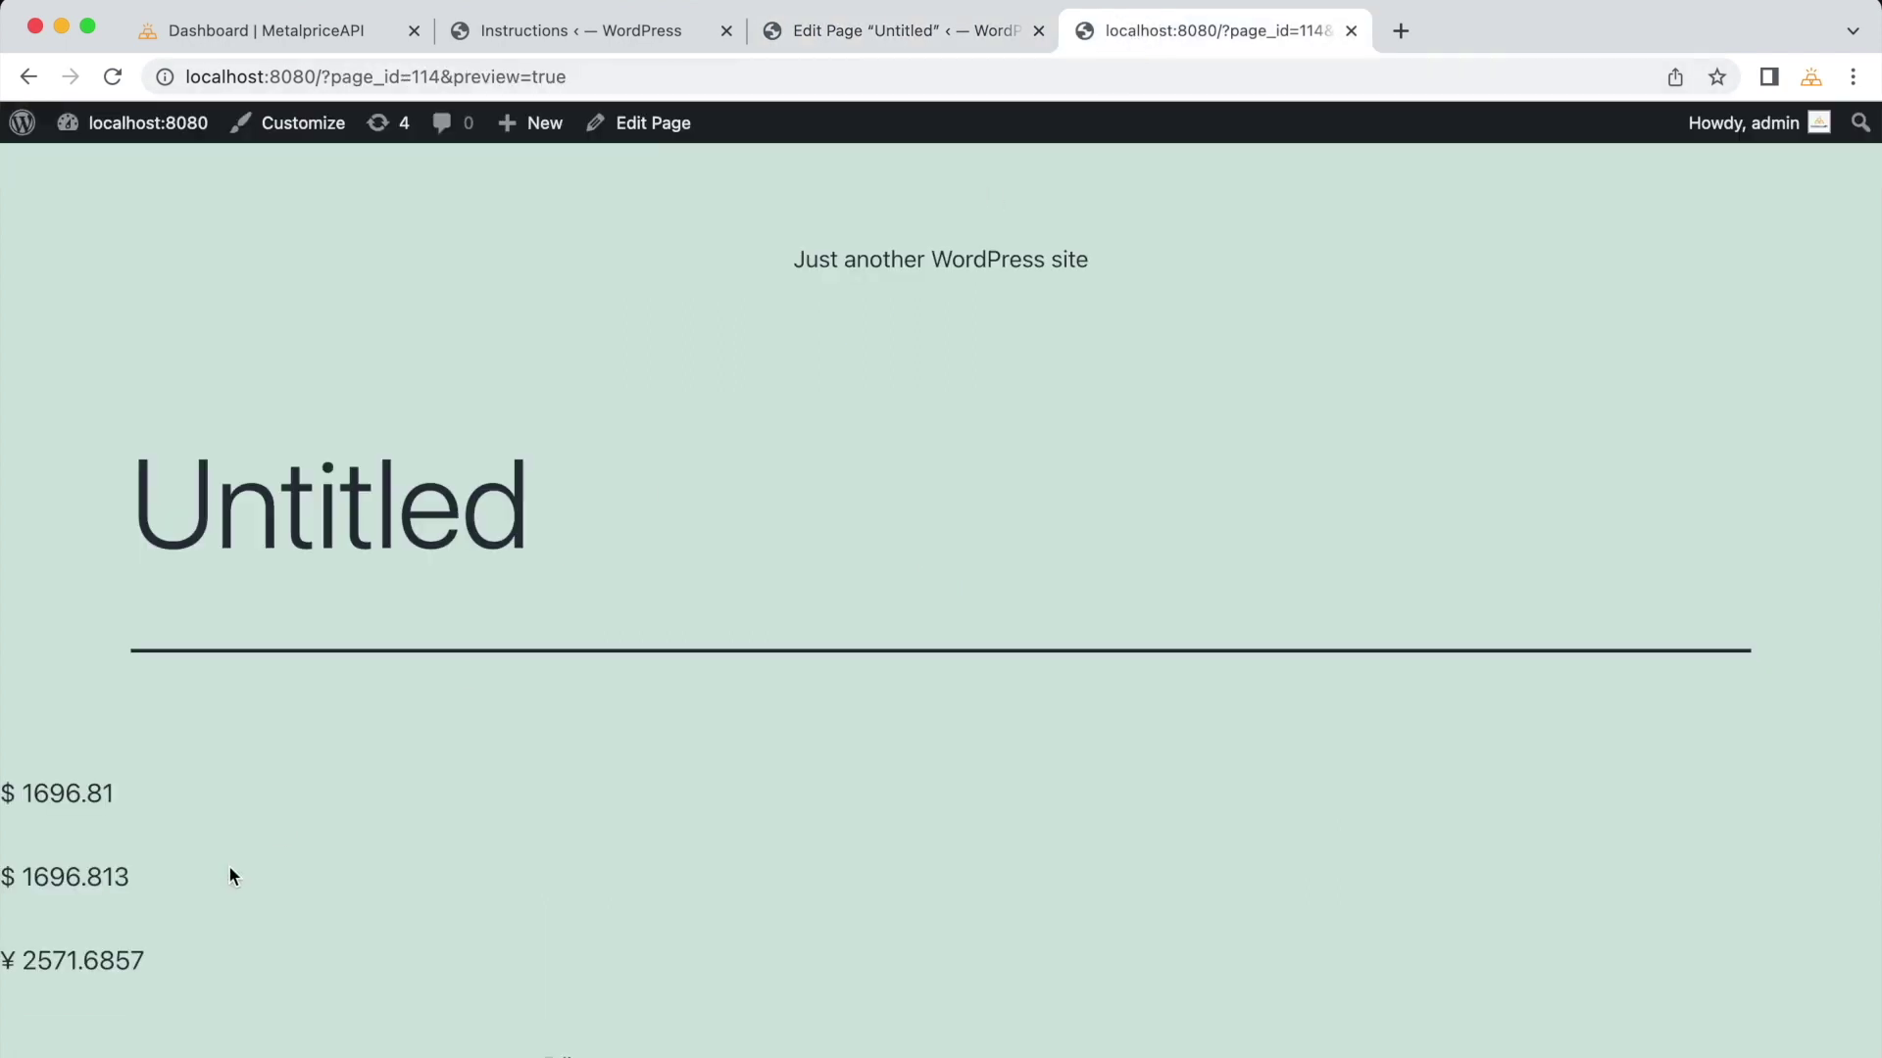
click(162, 973)
click(632, 39)
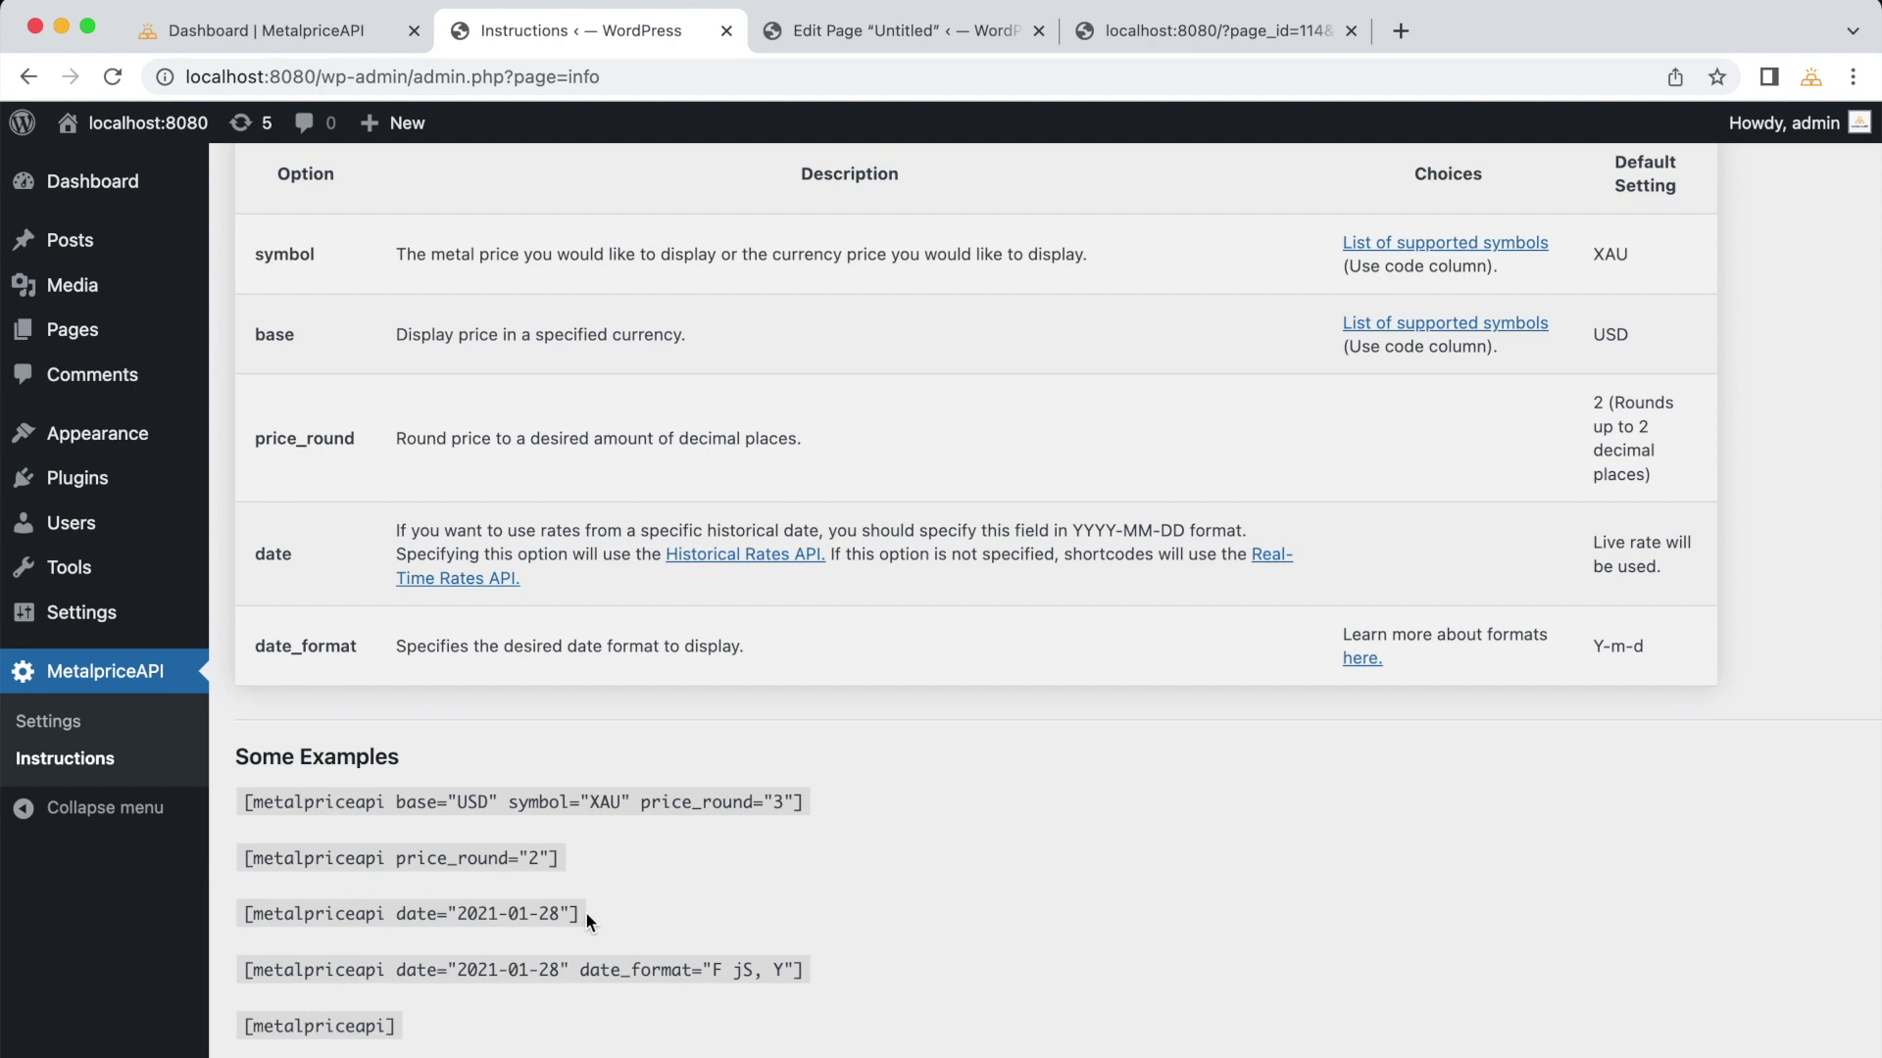
Step: Copy the example shortcode [metalpriceapi date="2021-01-28"] from the MetalpriceAPI instructions
drag(585, 911, 244, 914)
scroll(324, 913, up, 2)
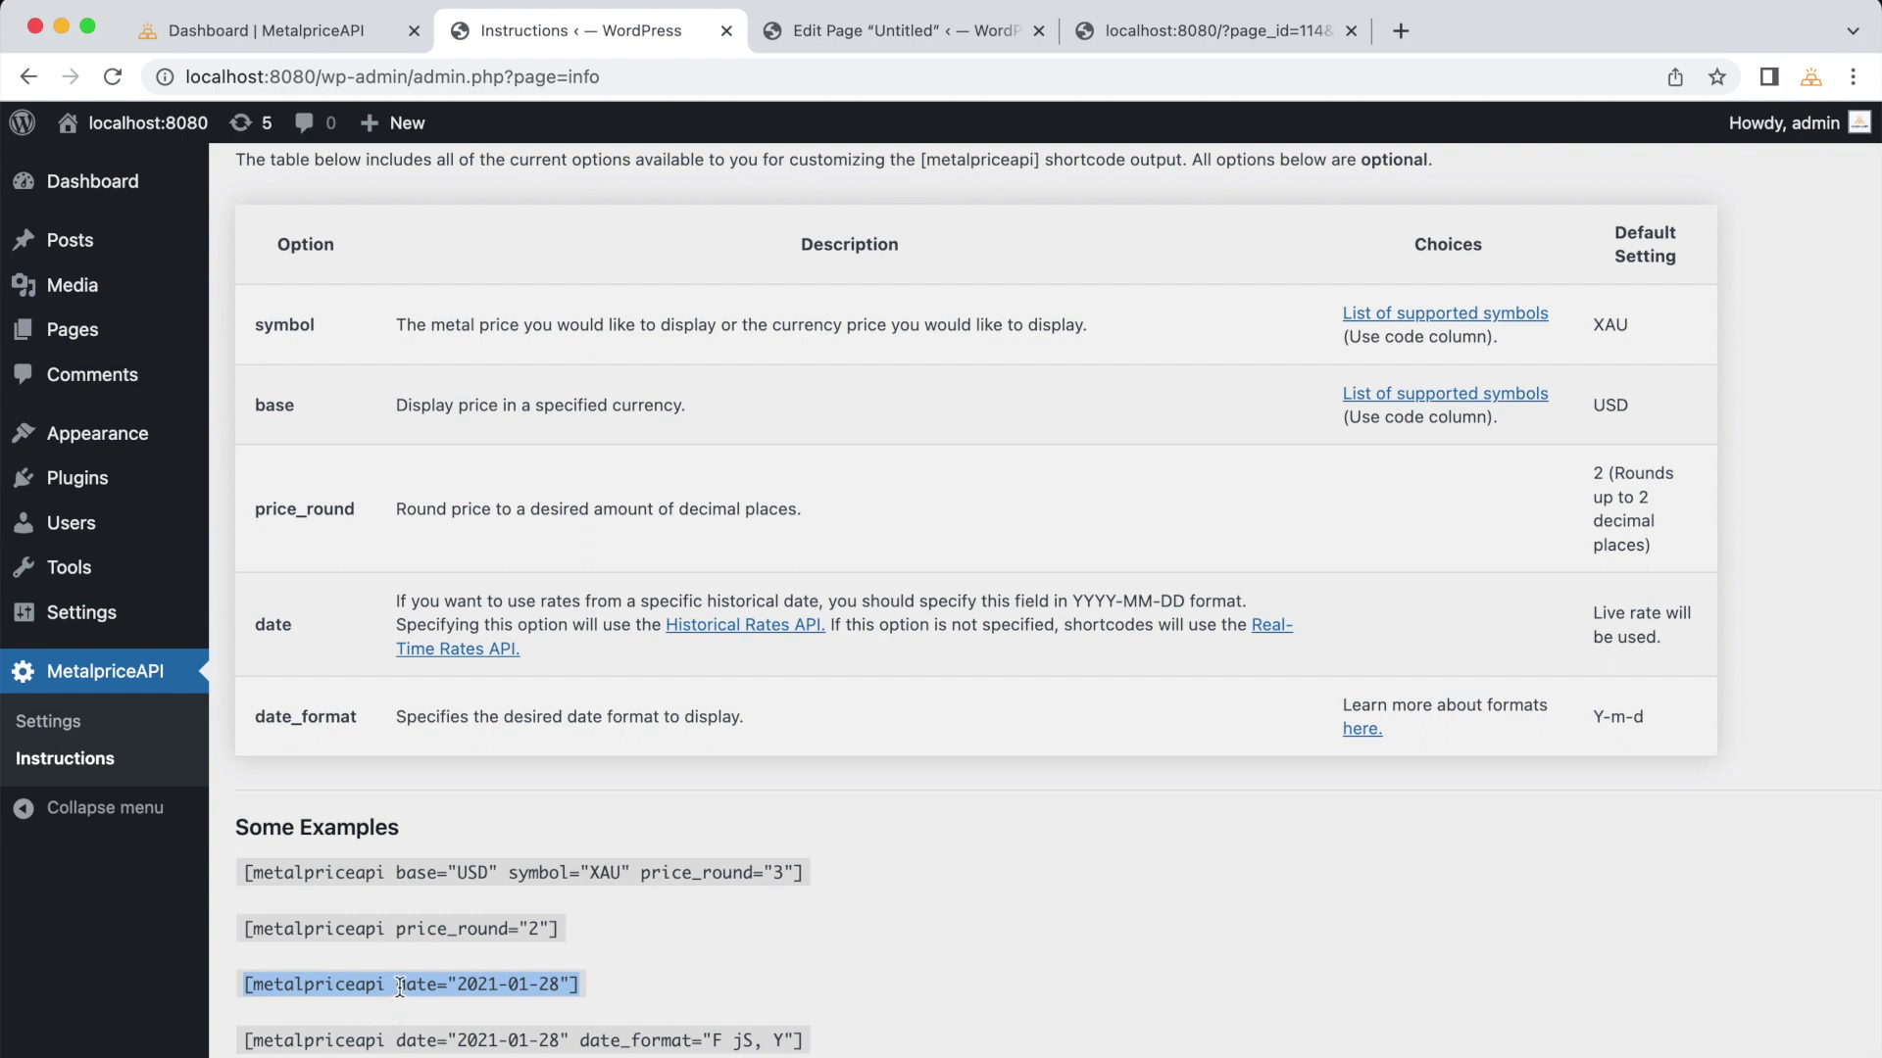
double_click(1617, 402)
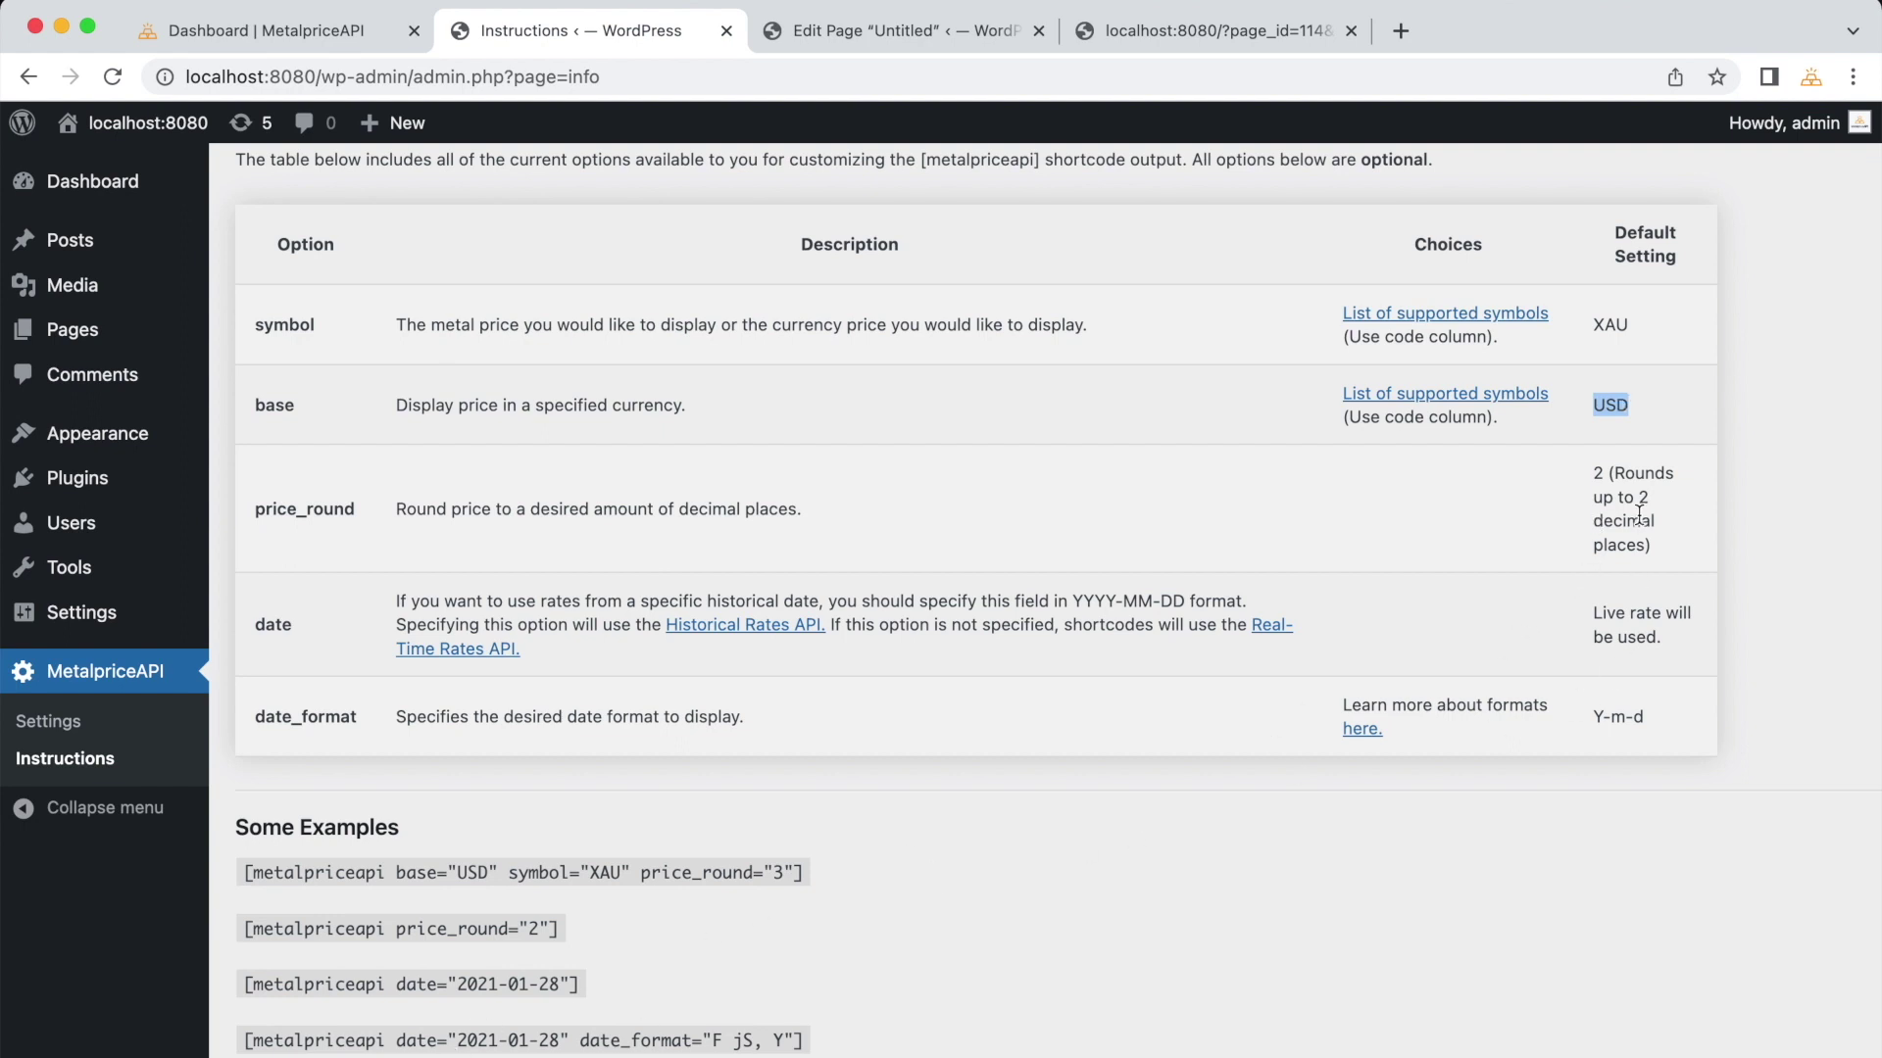
drag(584, 980, 241, 983)
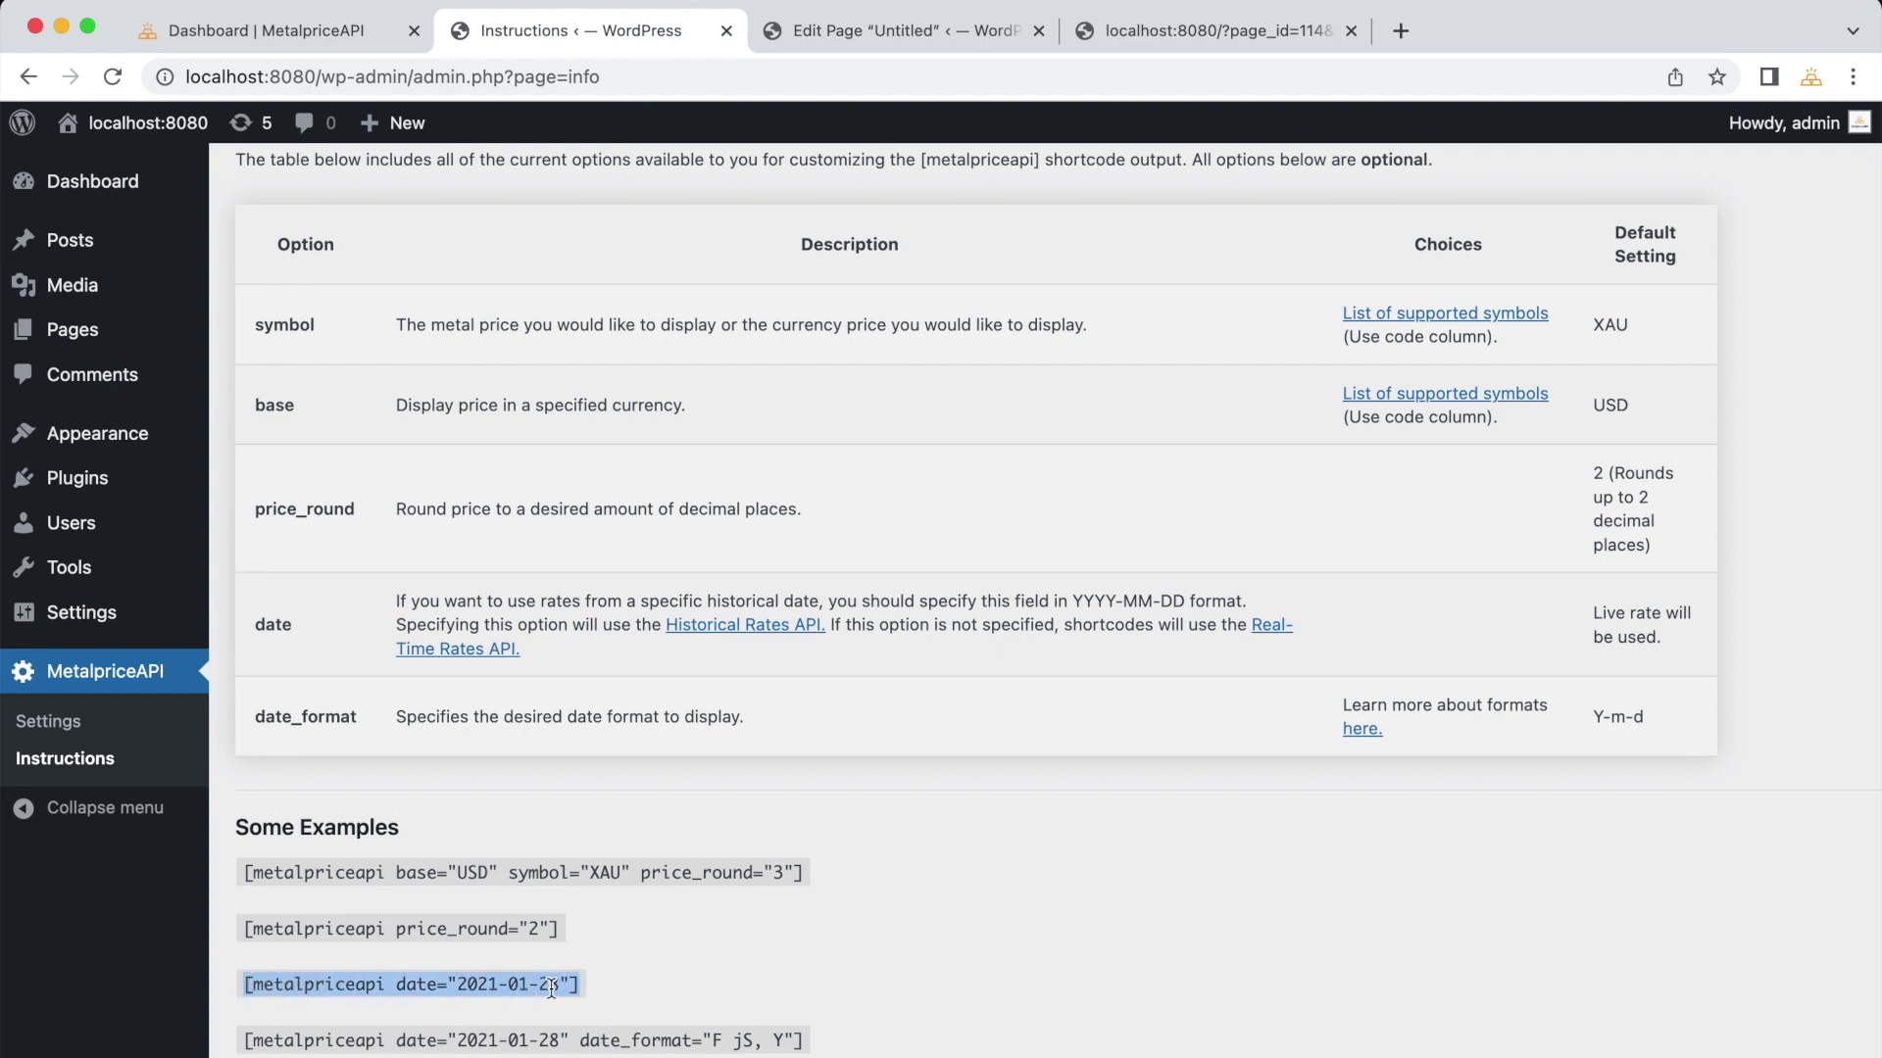
right_click(492, 984)
click(557, 907)
click(605, 982)
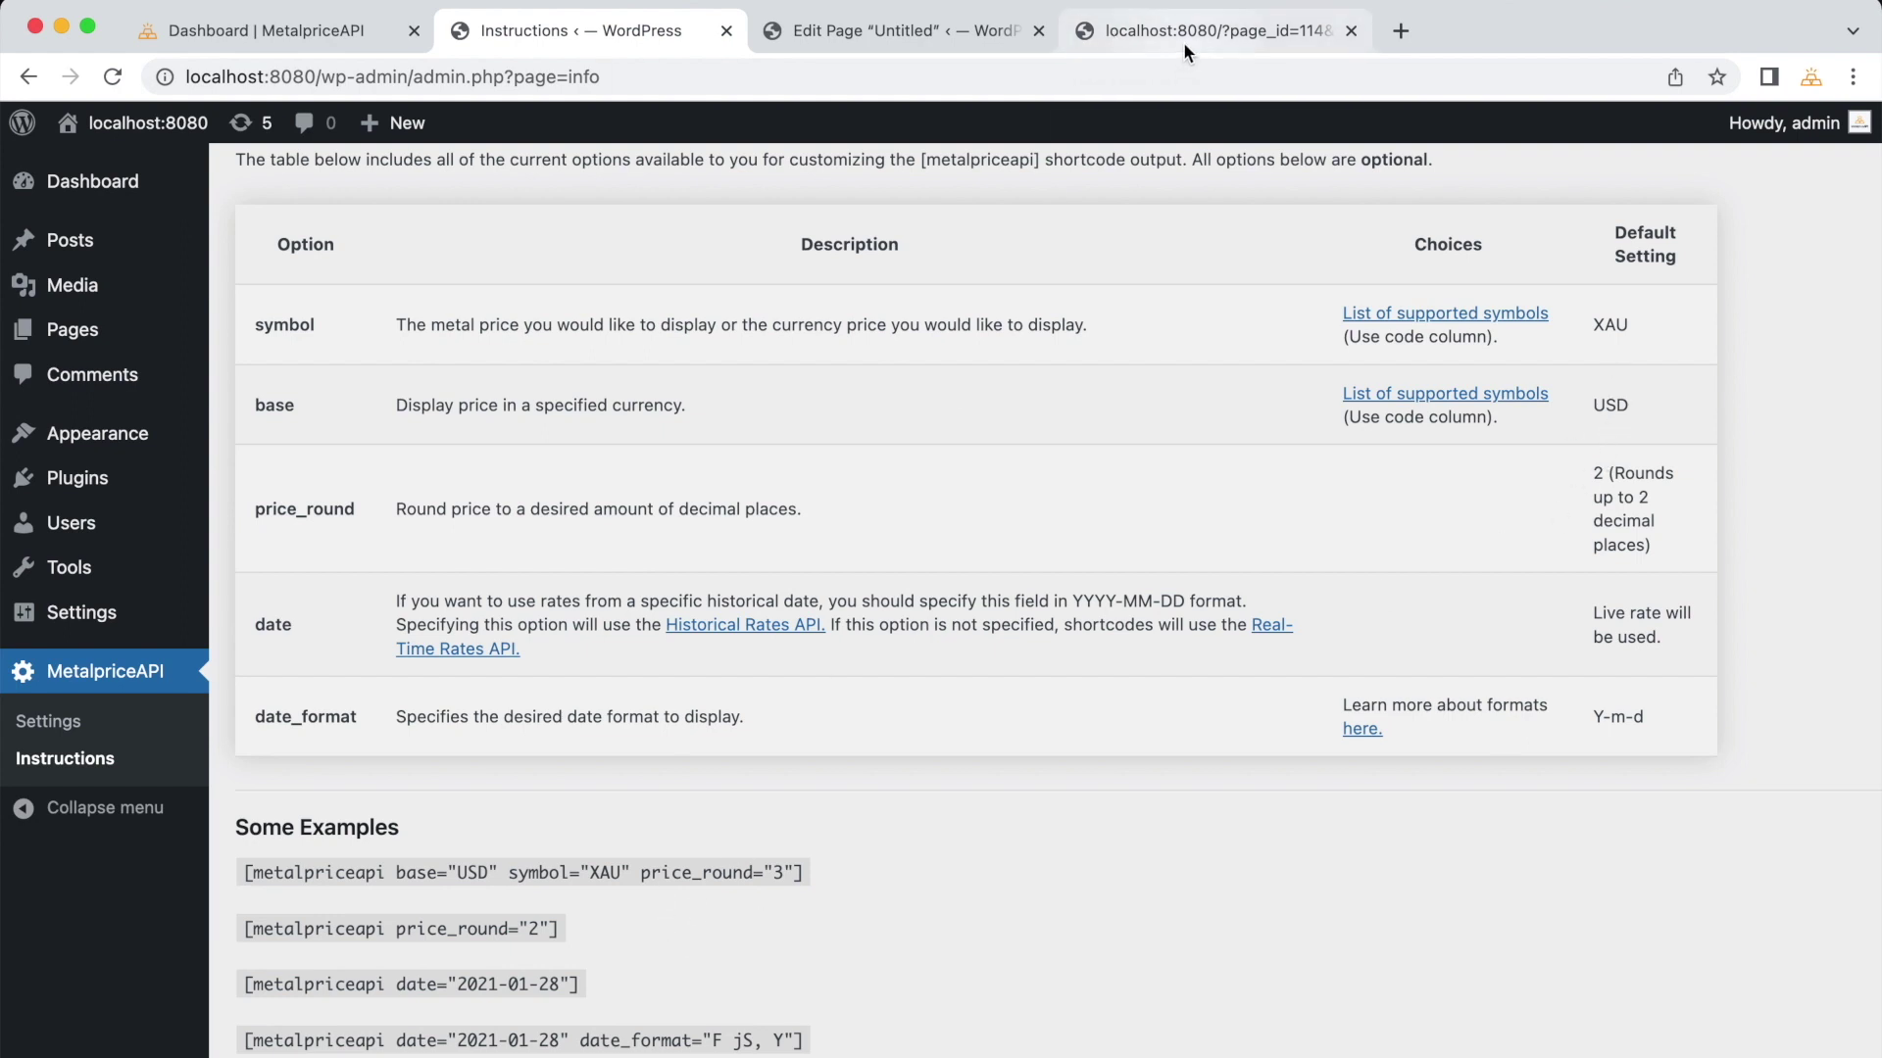
Step: Replace the JPY shortcode with the pasted [metalpriceapi date="2021-01-28"] and preview it in a new tab
click(967, 30)
scroll(738, 897, down, 1)
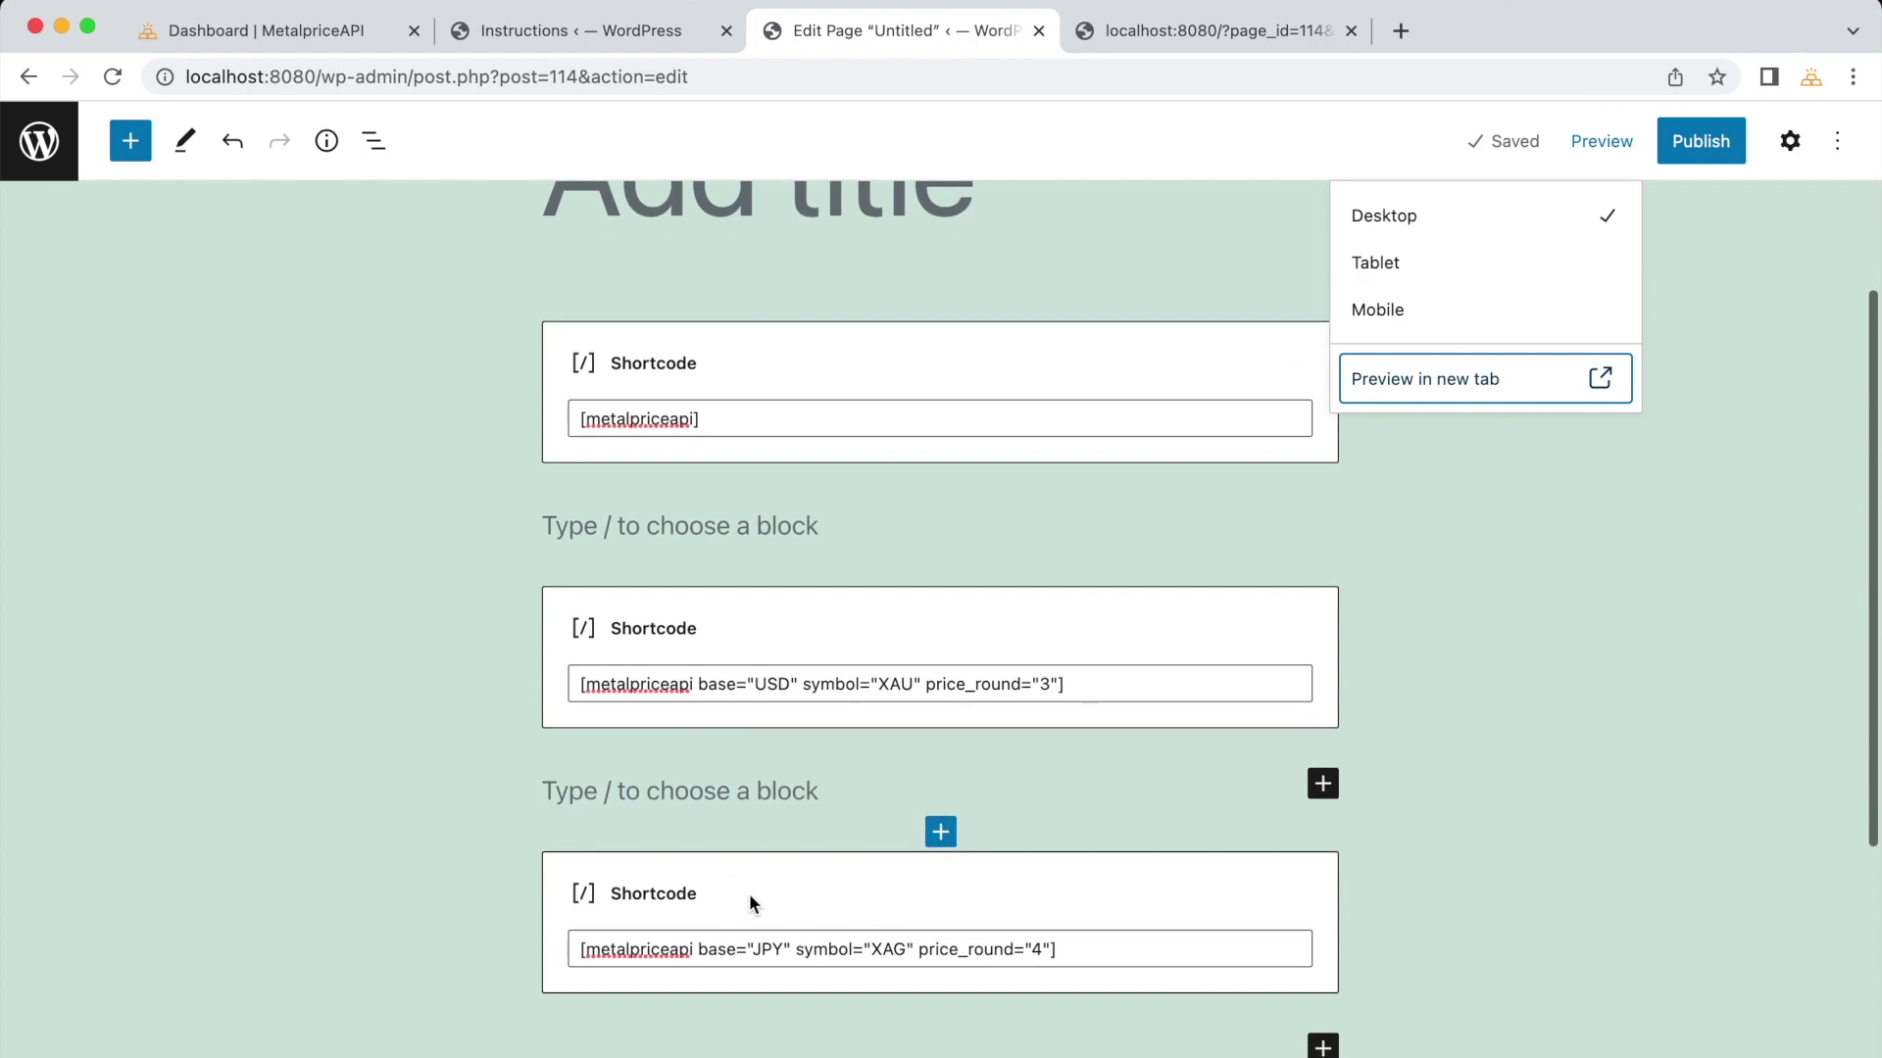
drag(1088, 949, 526, 948)
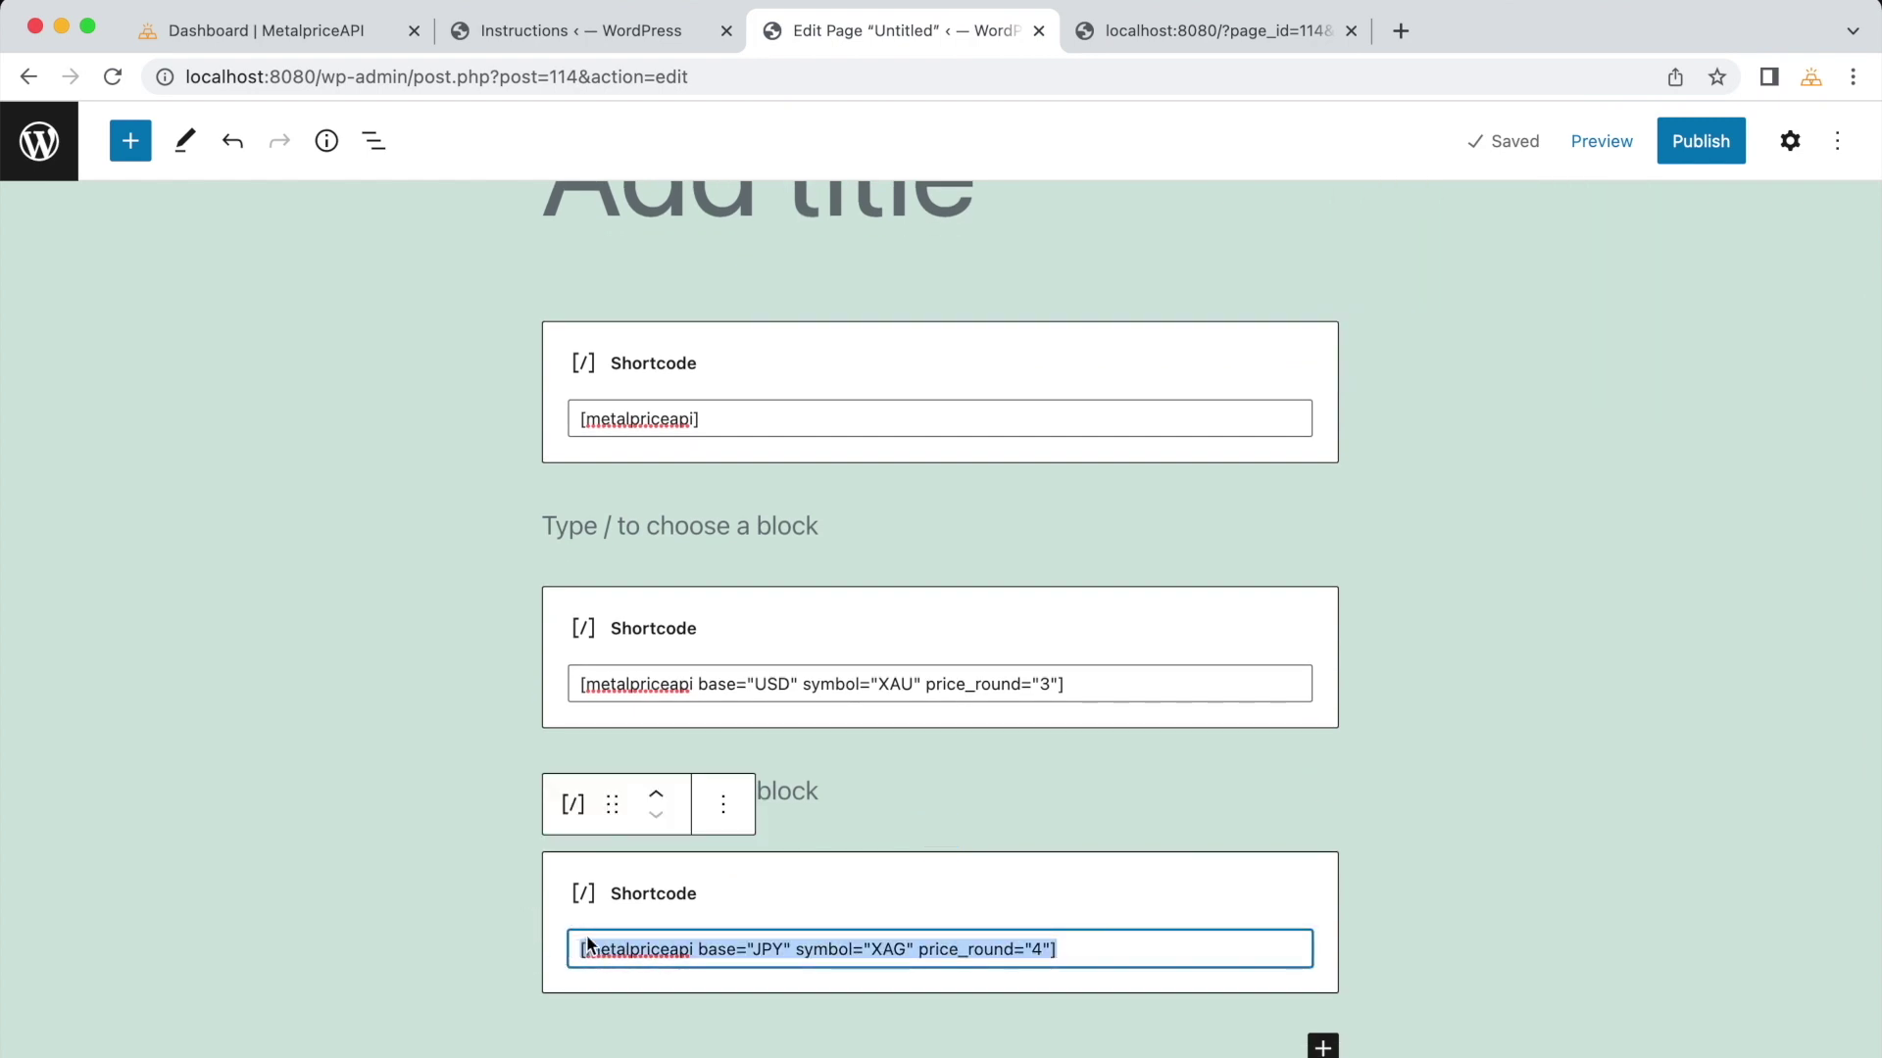
key(BackSpace)
right_click(705, 948)
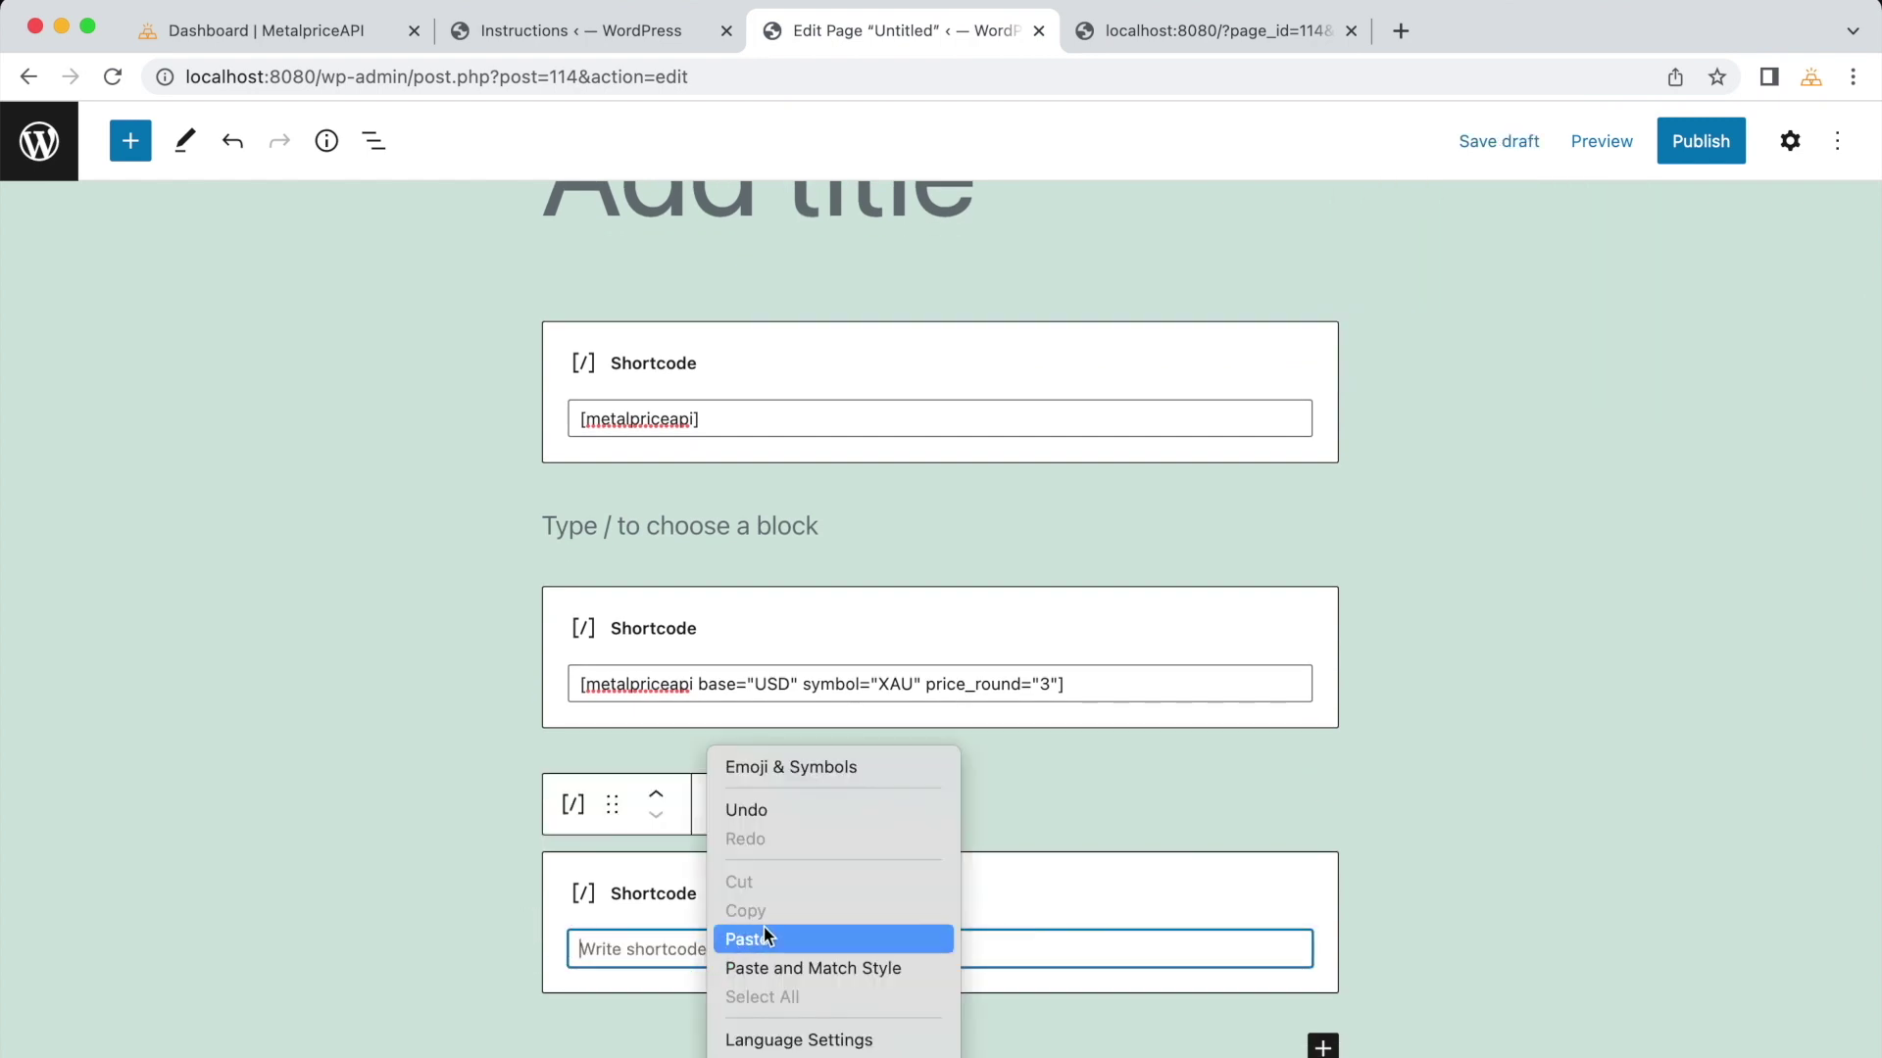
click(763, 929)
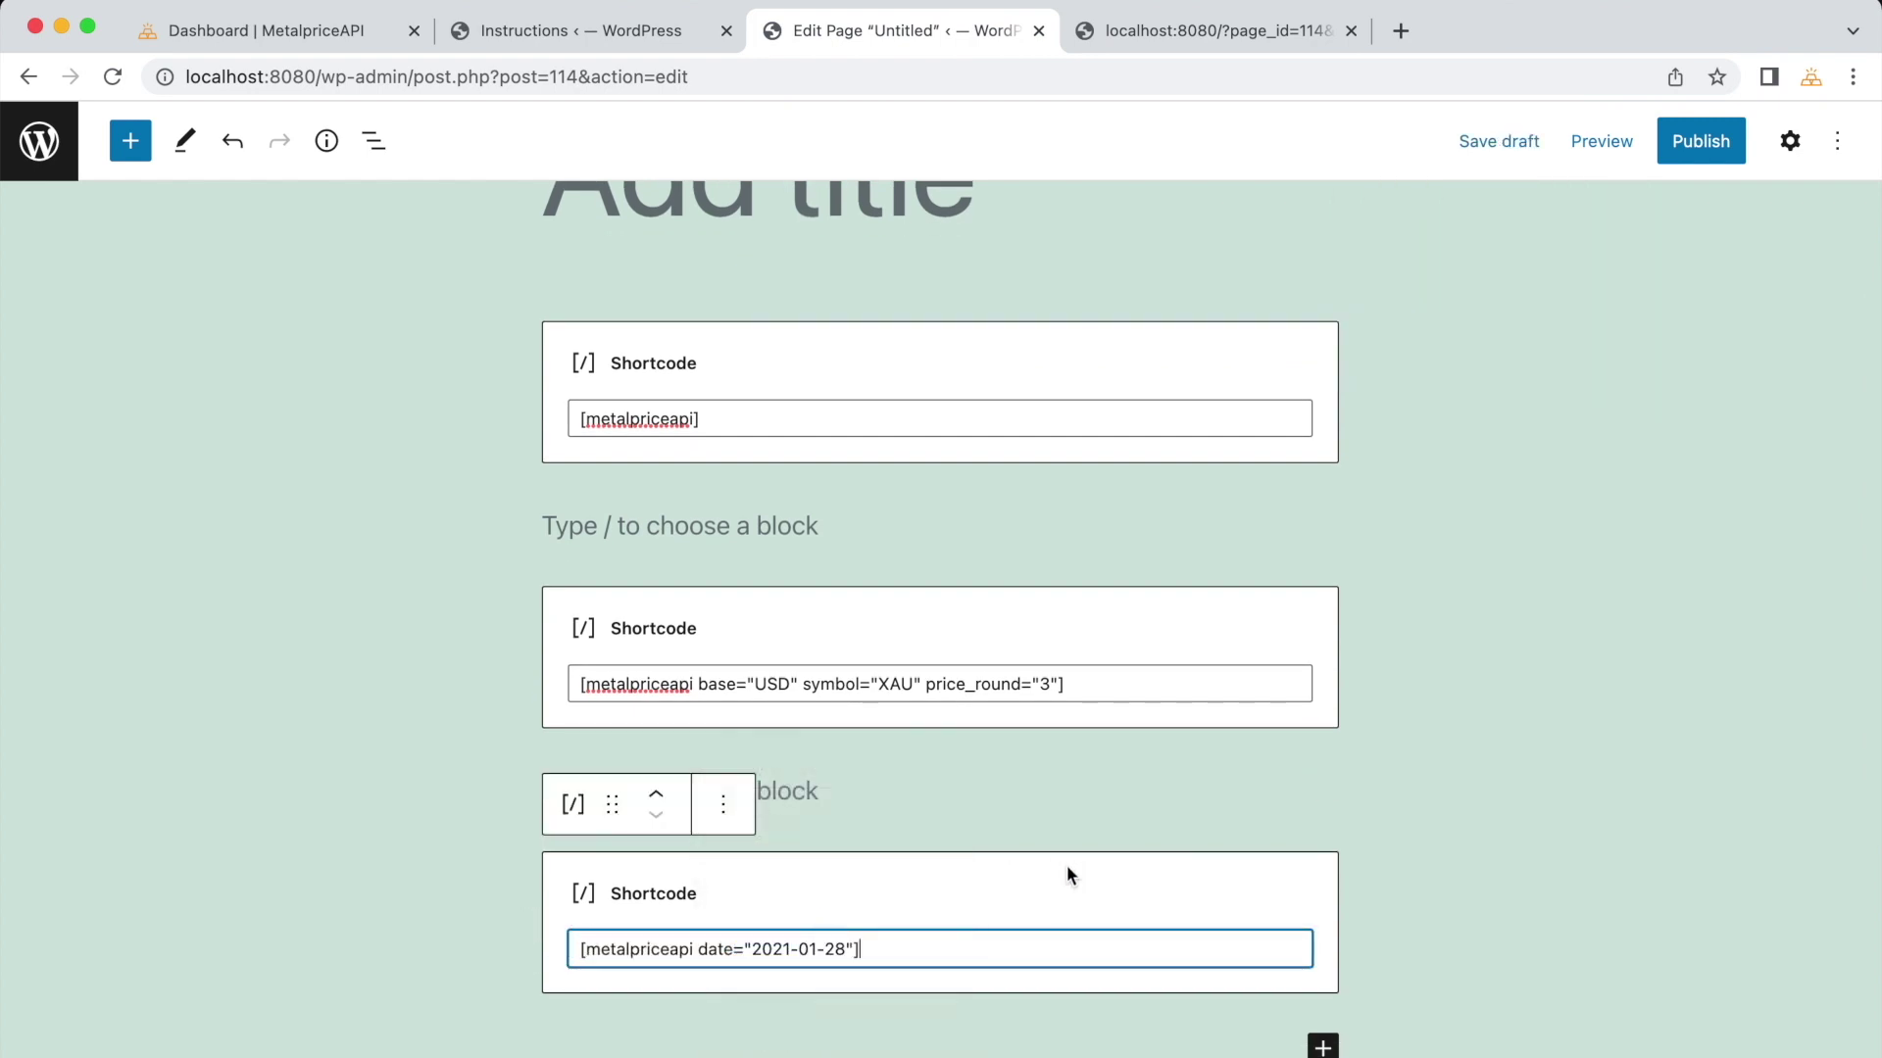
click(1601, 143)
click(1531, 385)
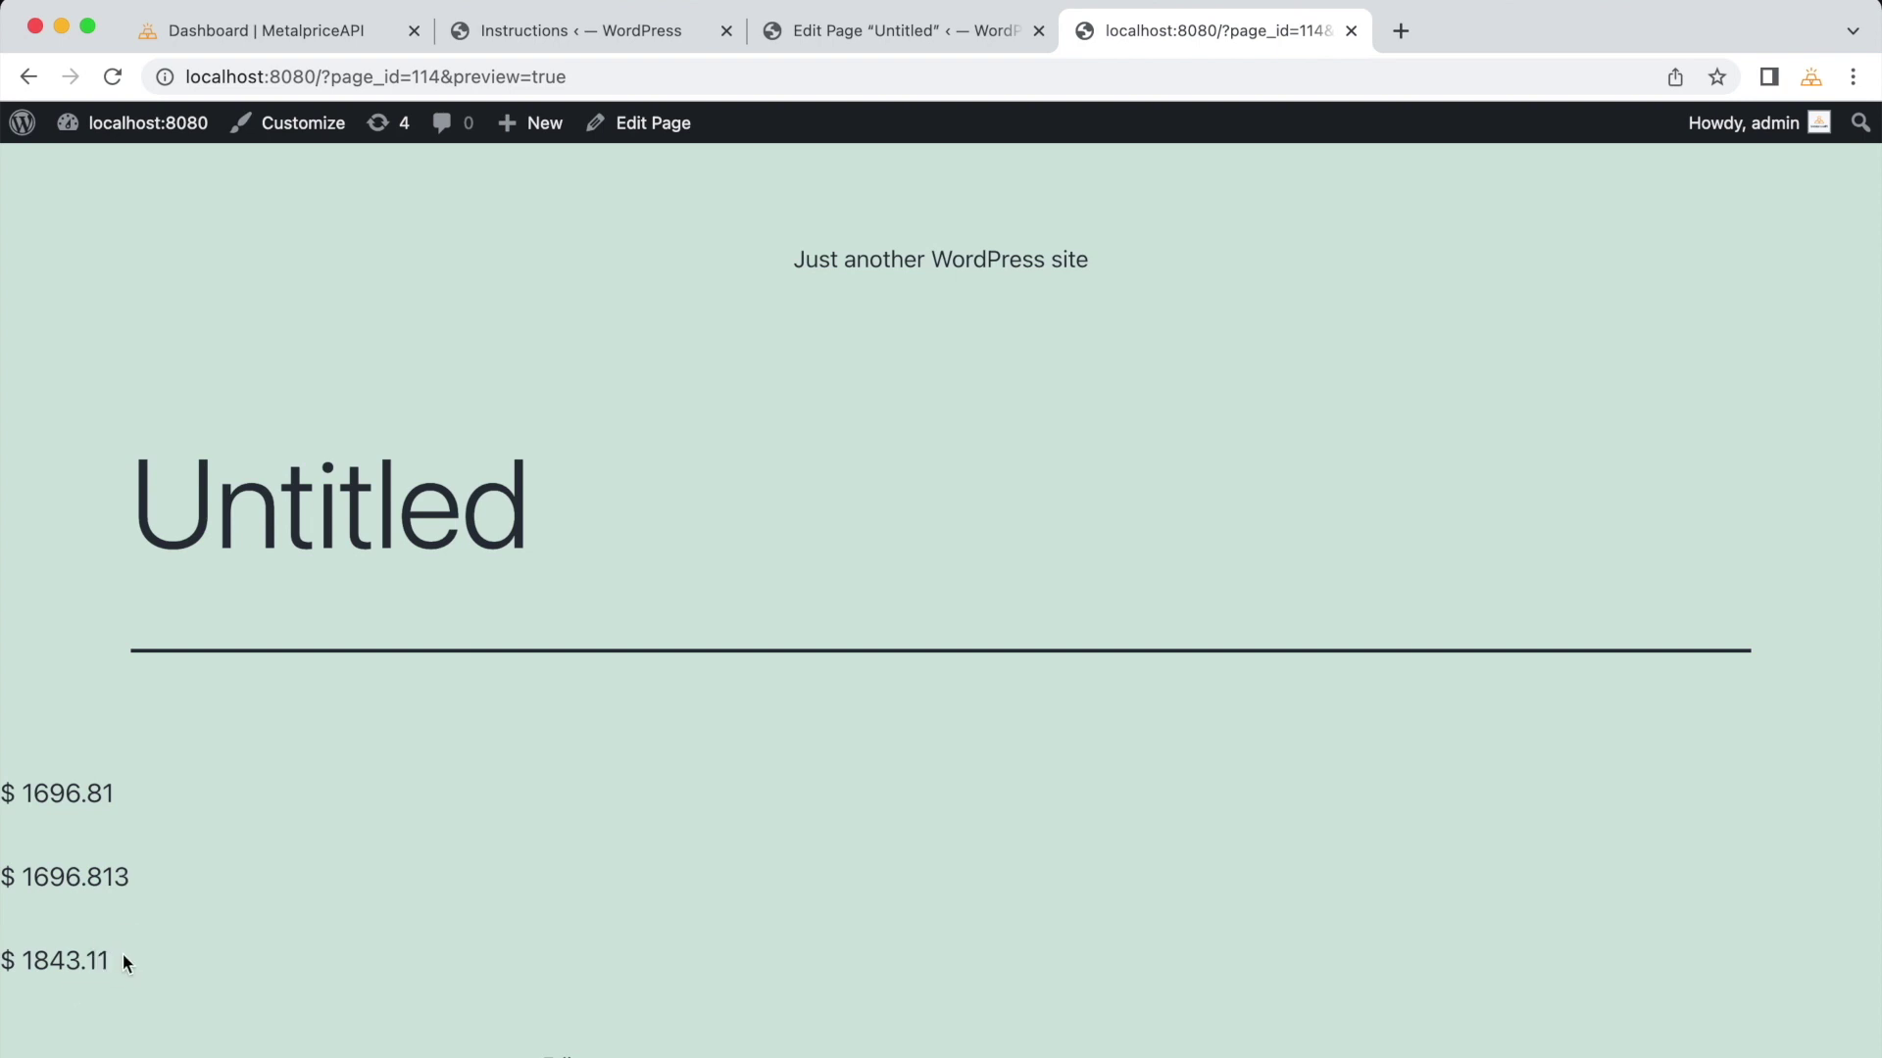
Step: Insert base="EUR" before the date attribute and preview the page, showing € 1520.57
click(878, 47)
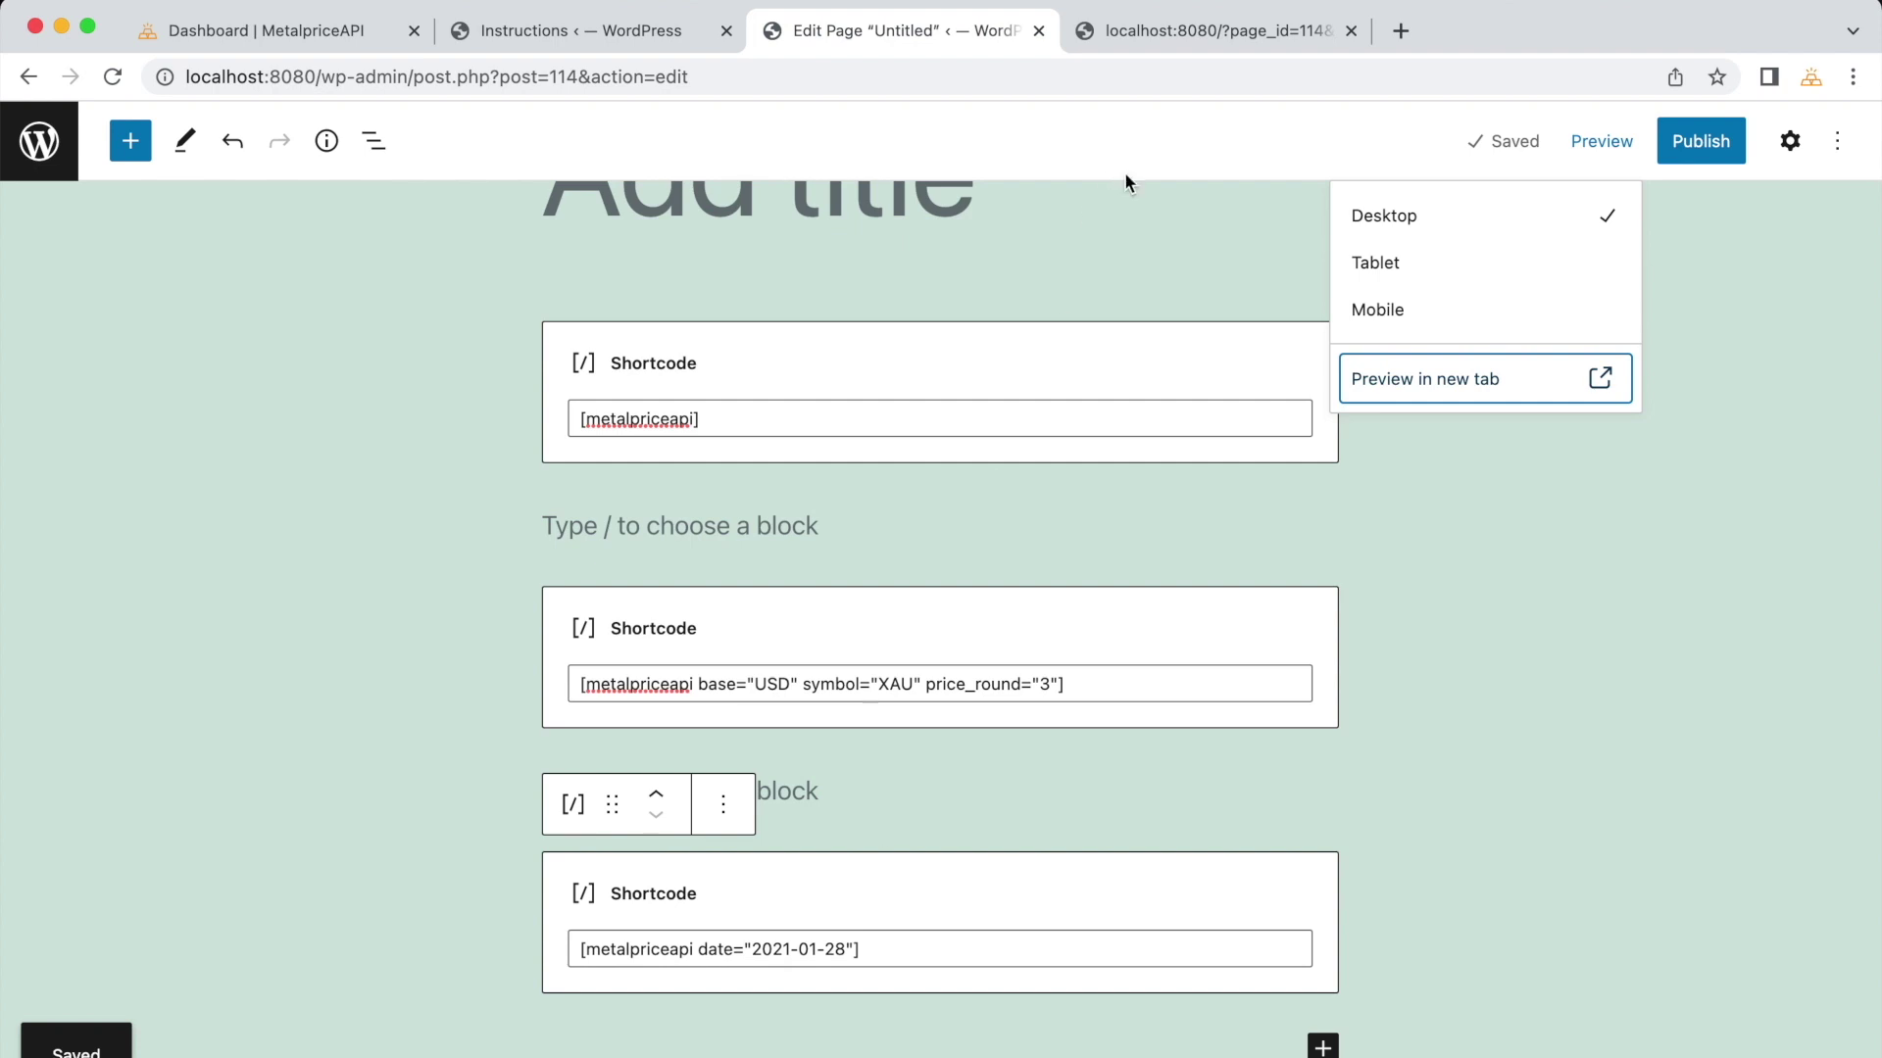
click(1172, 37)
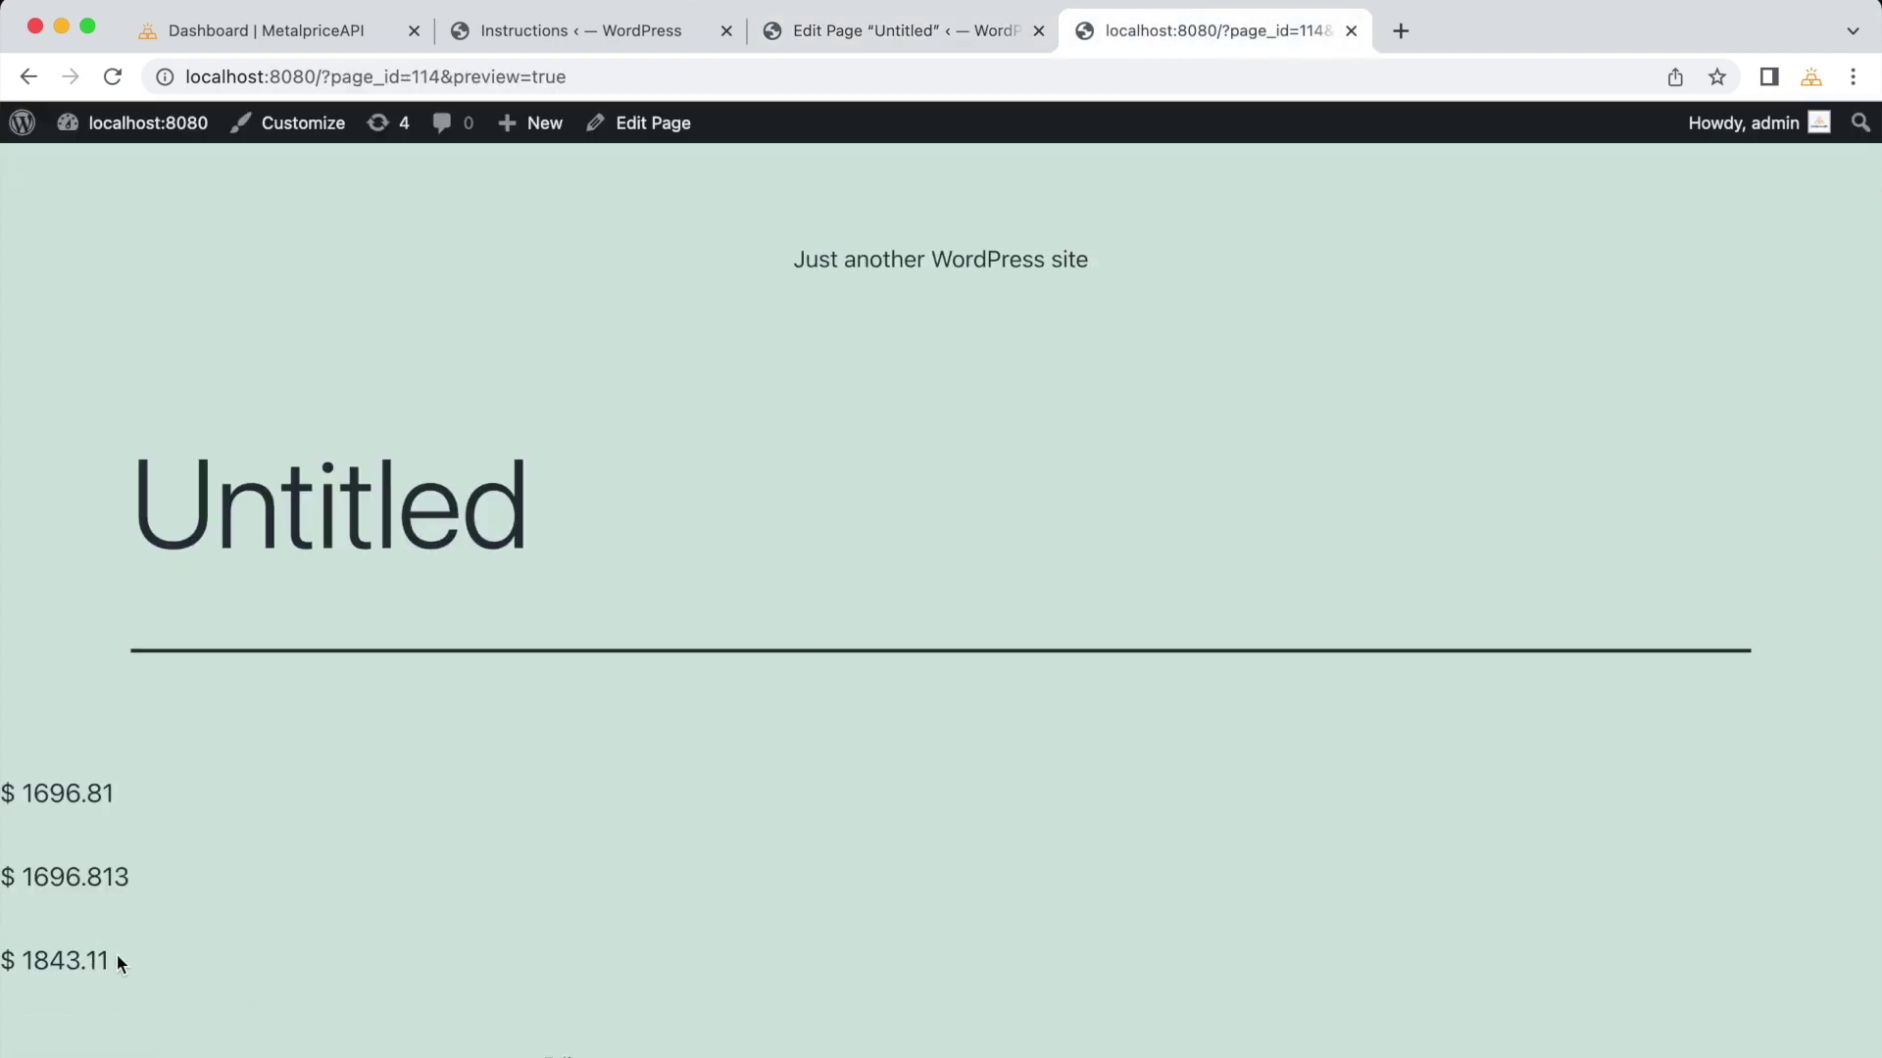
click(829, 41)
click(702, 950)
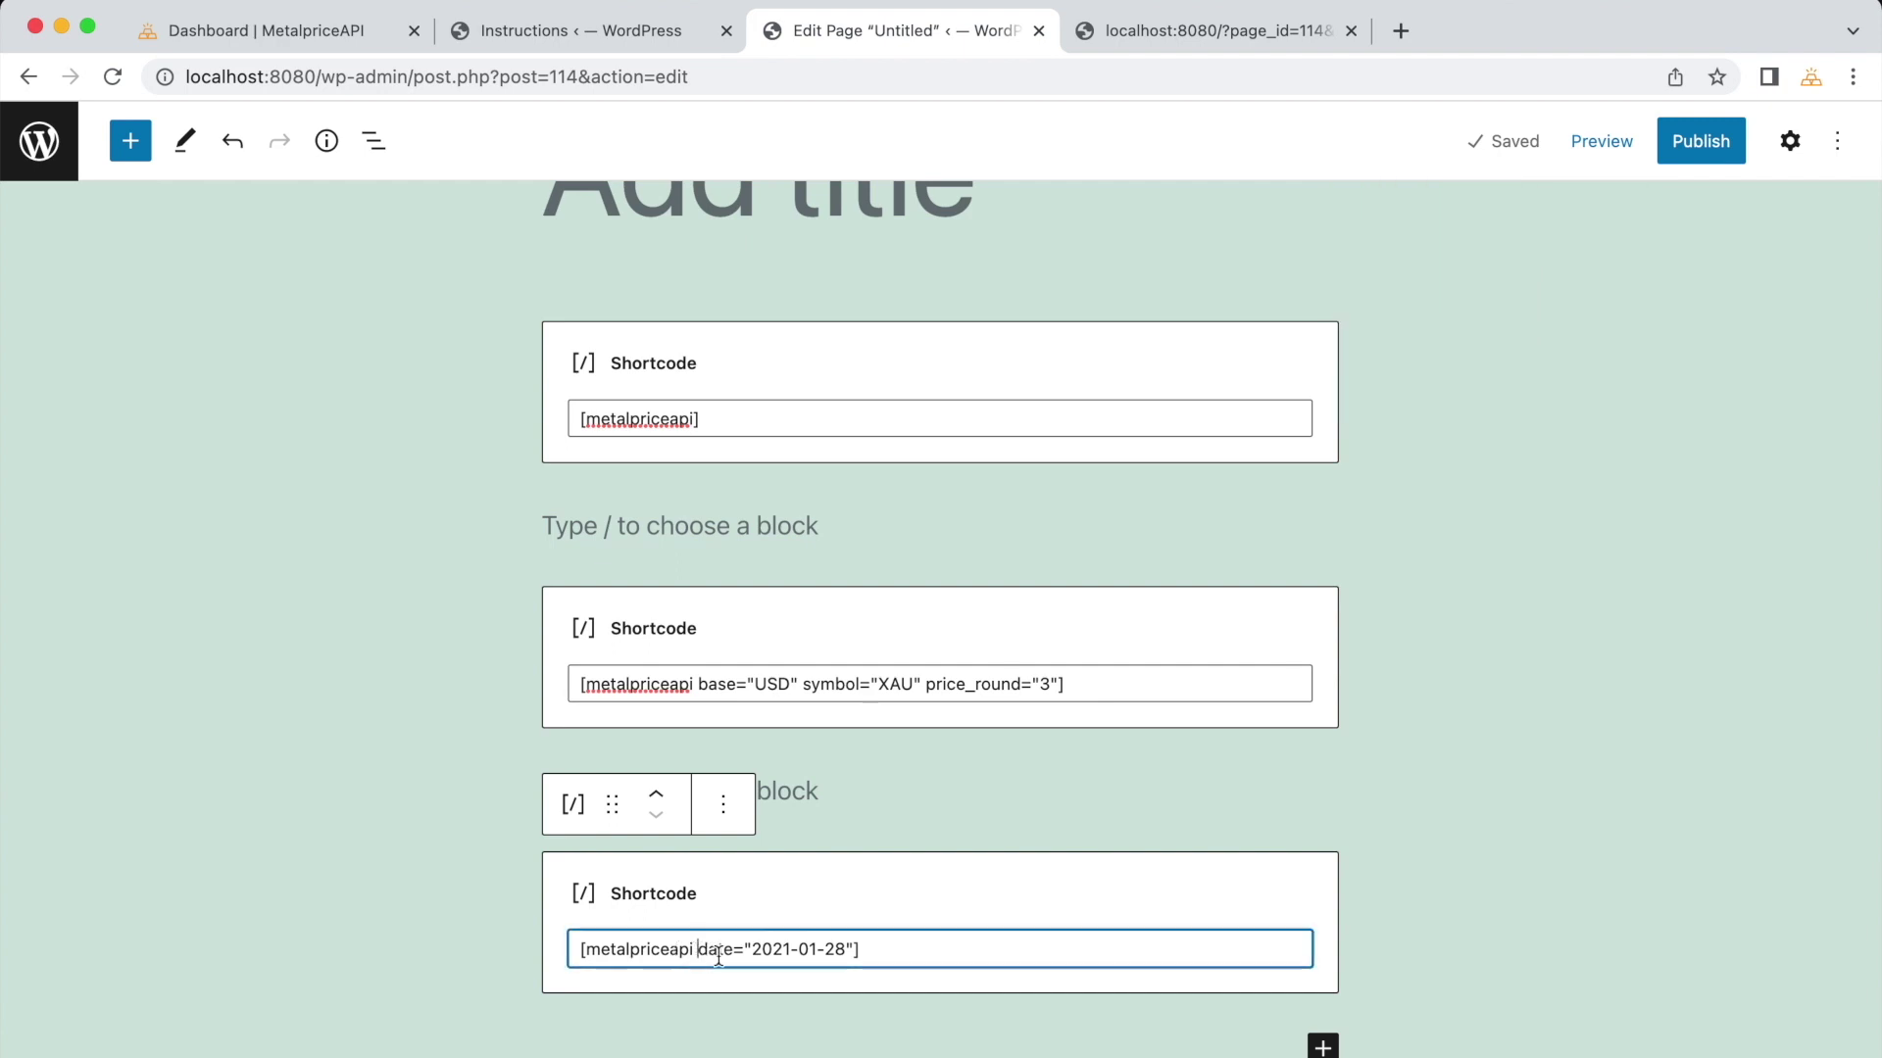
text(base="EUR")
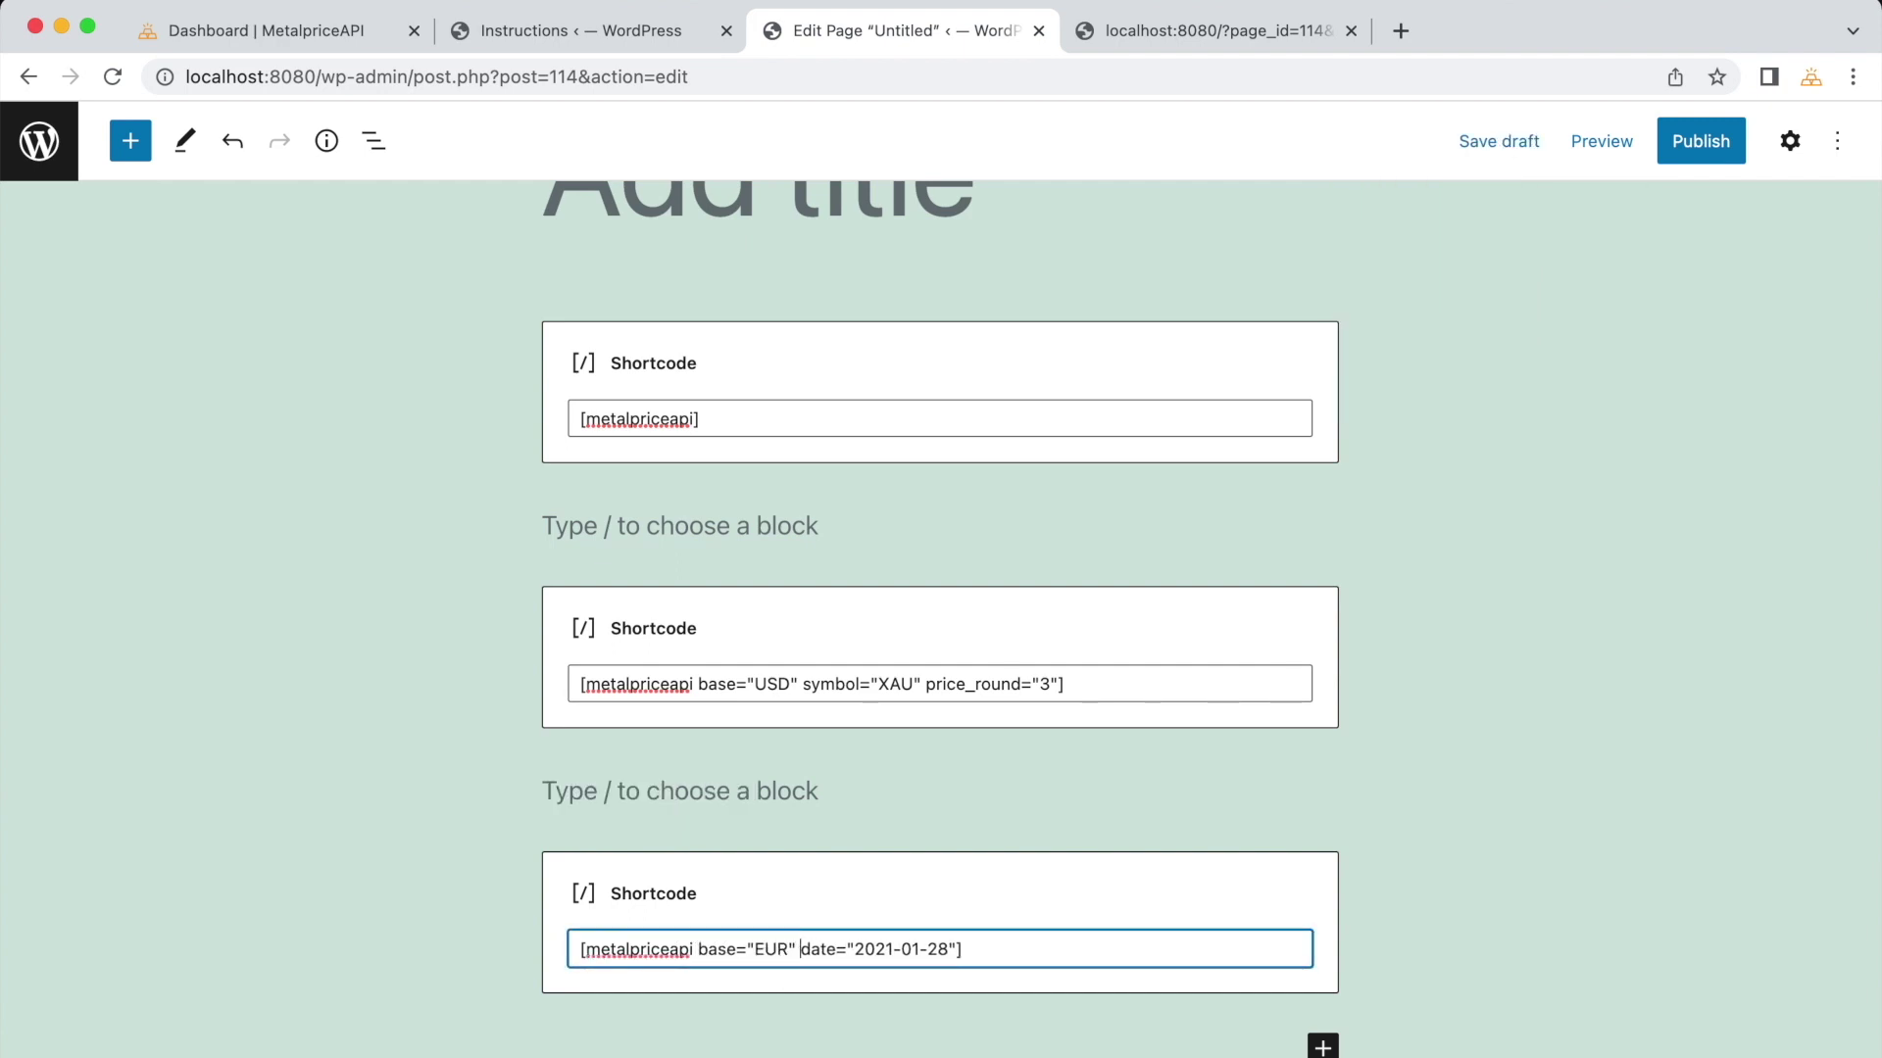
click(1602, 141)
click(1481, 404)
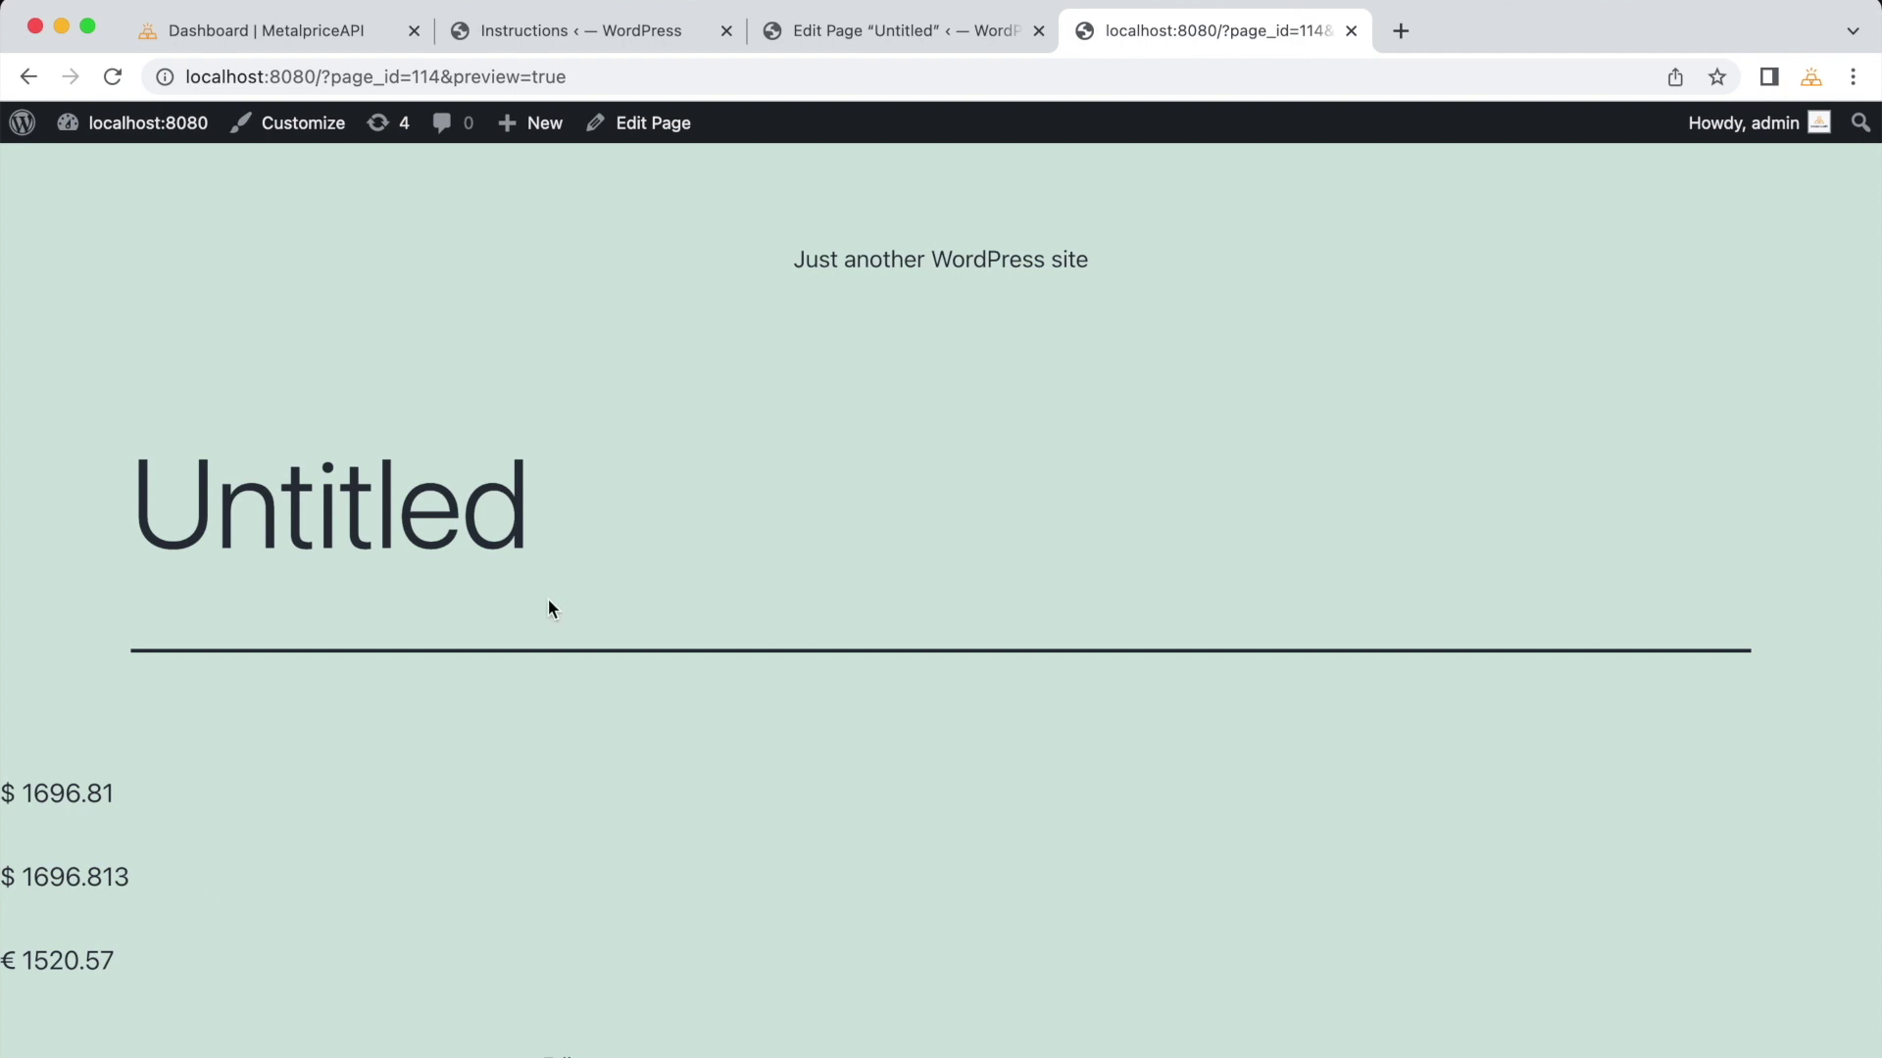
Step: Copy the date_format example shortcode from the MetalpriceAPI instructions
click(580, 39)
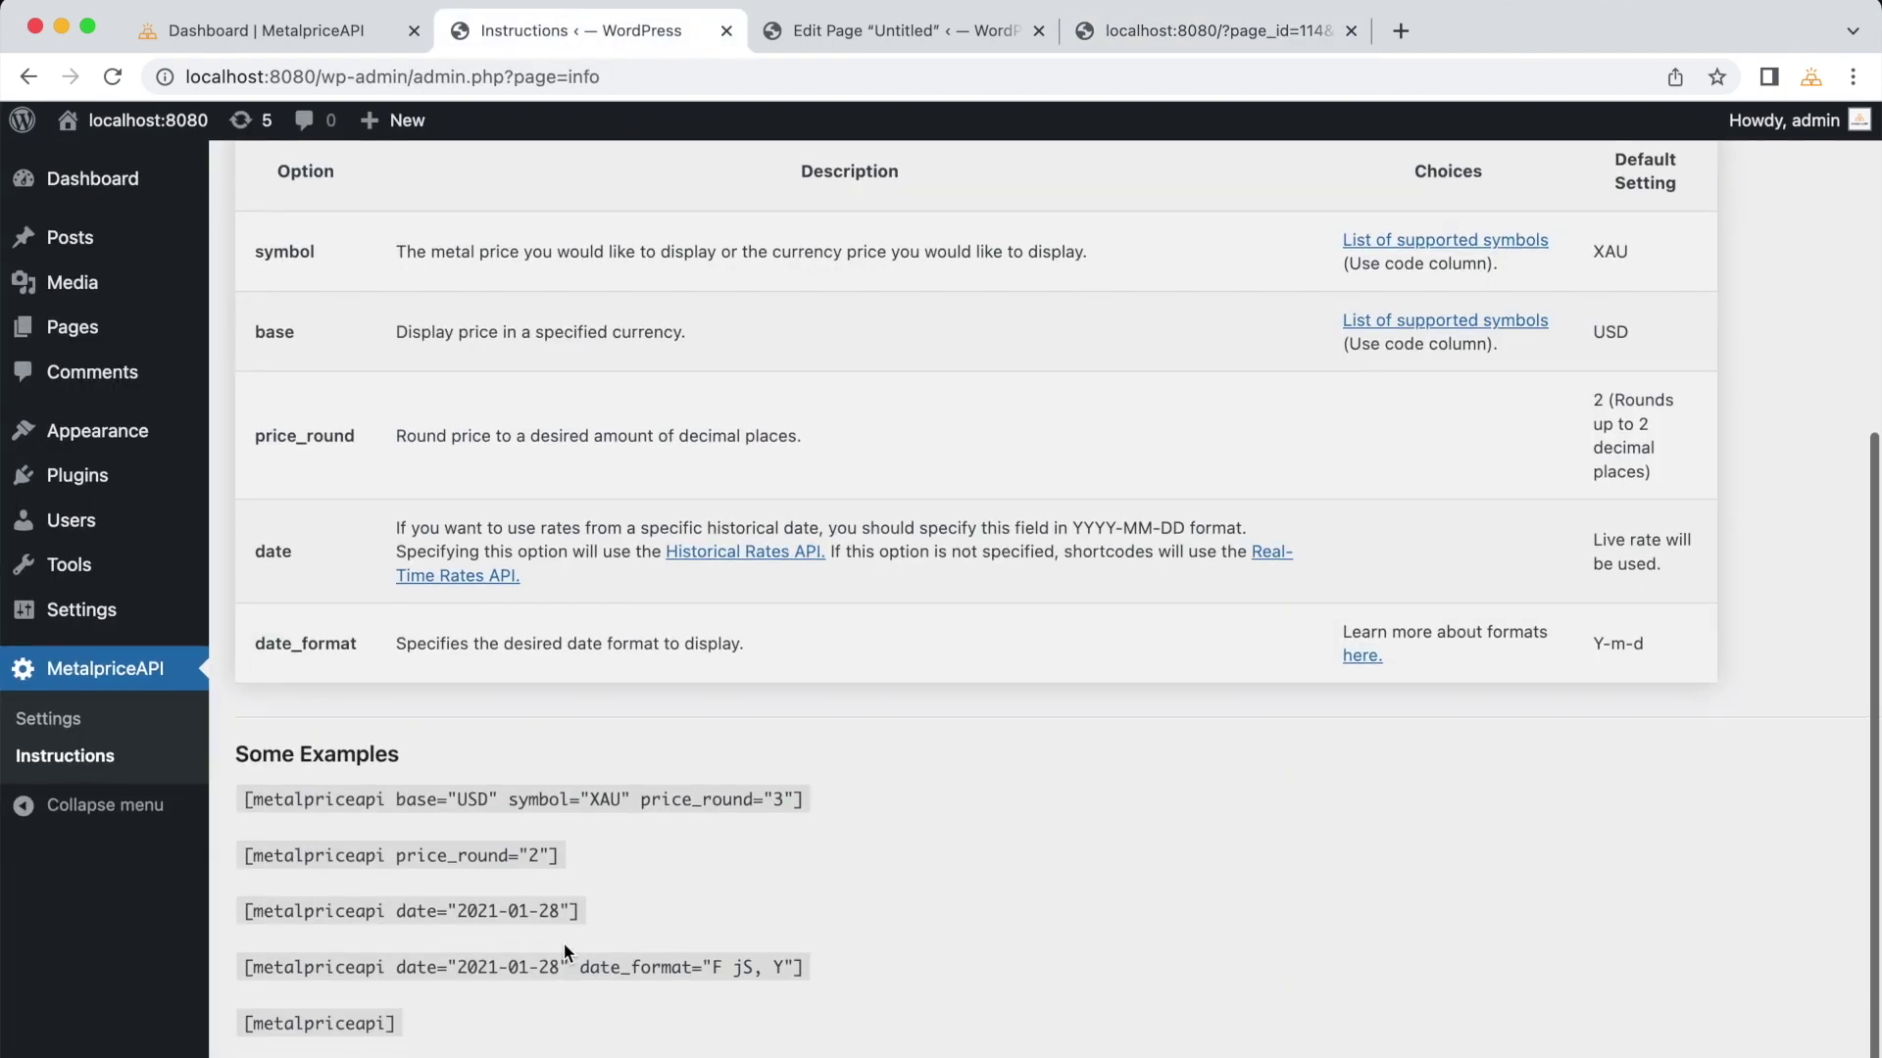
double_click(620, 973)
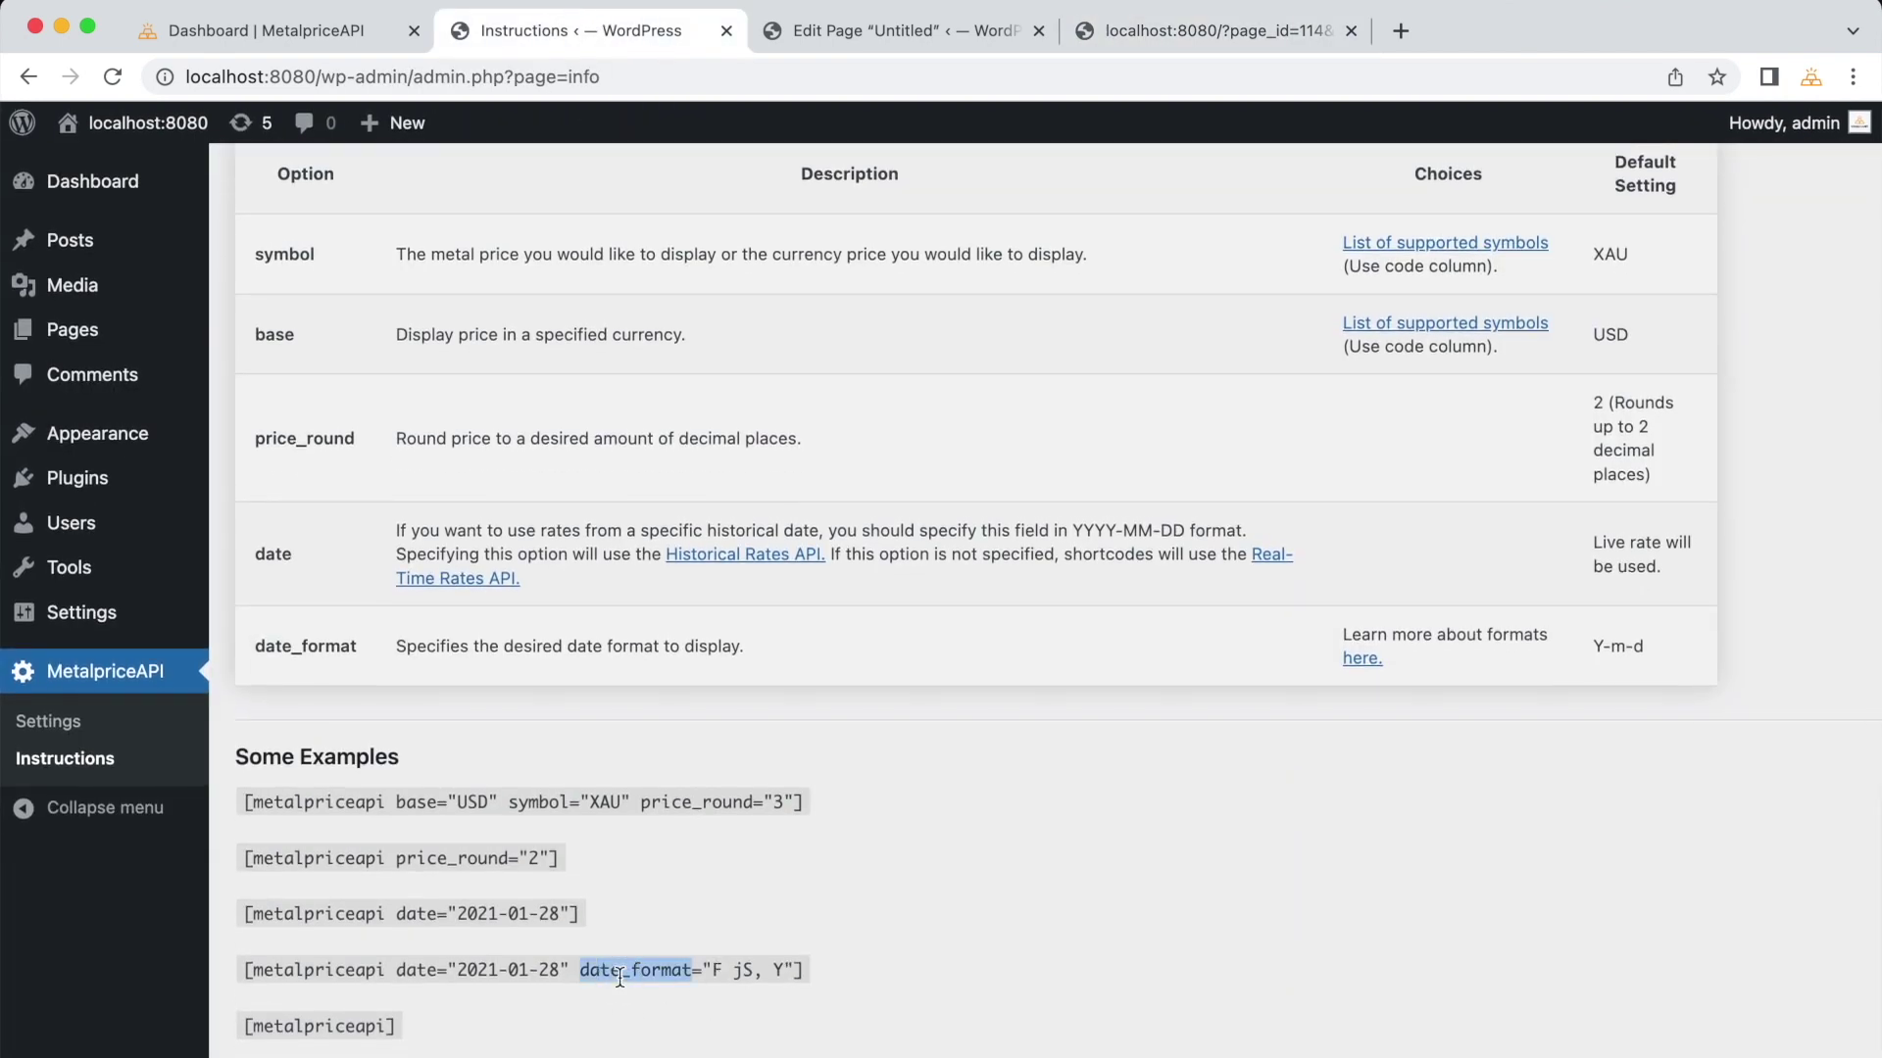
drag(830, 992, 242, 973)
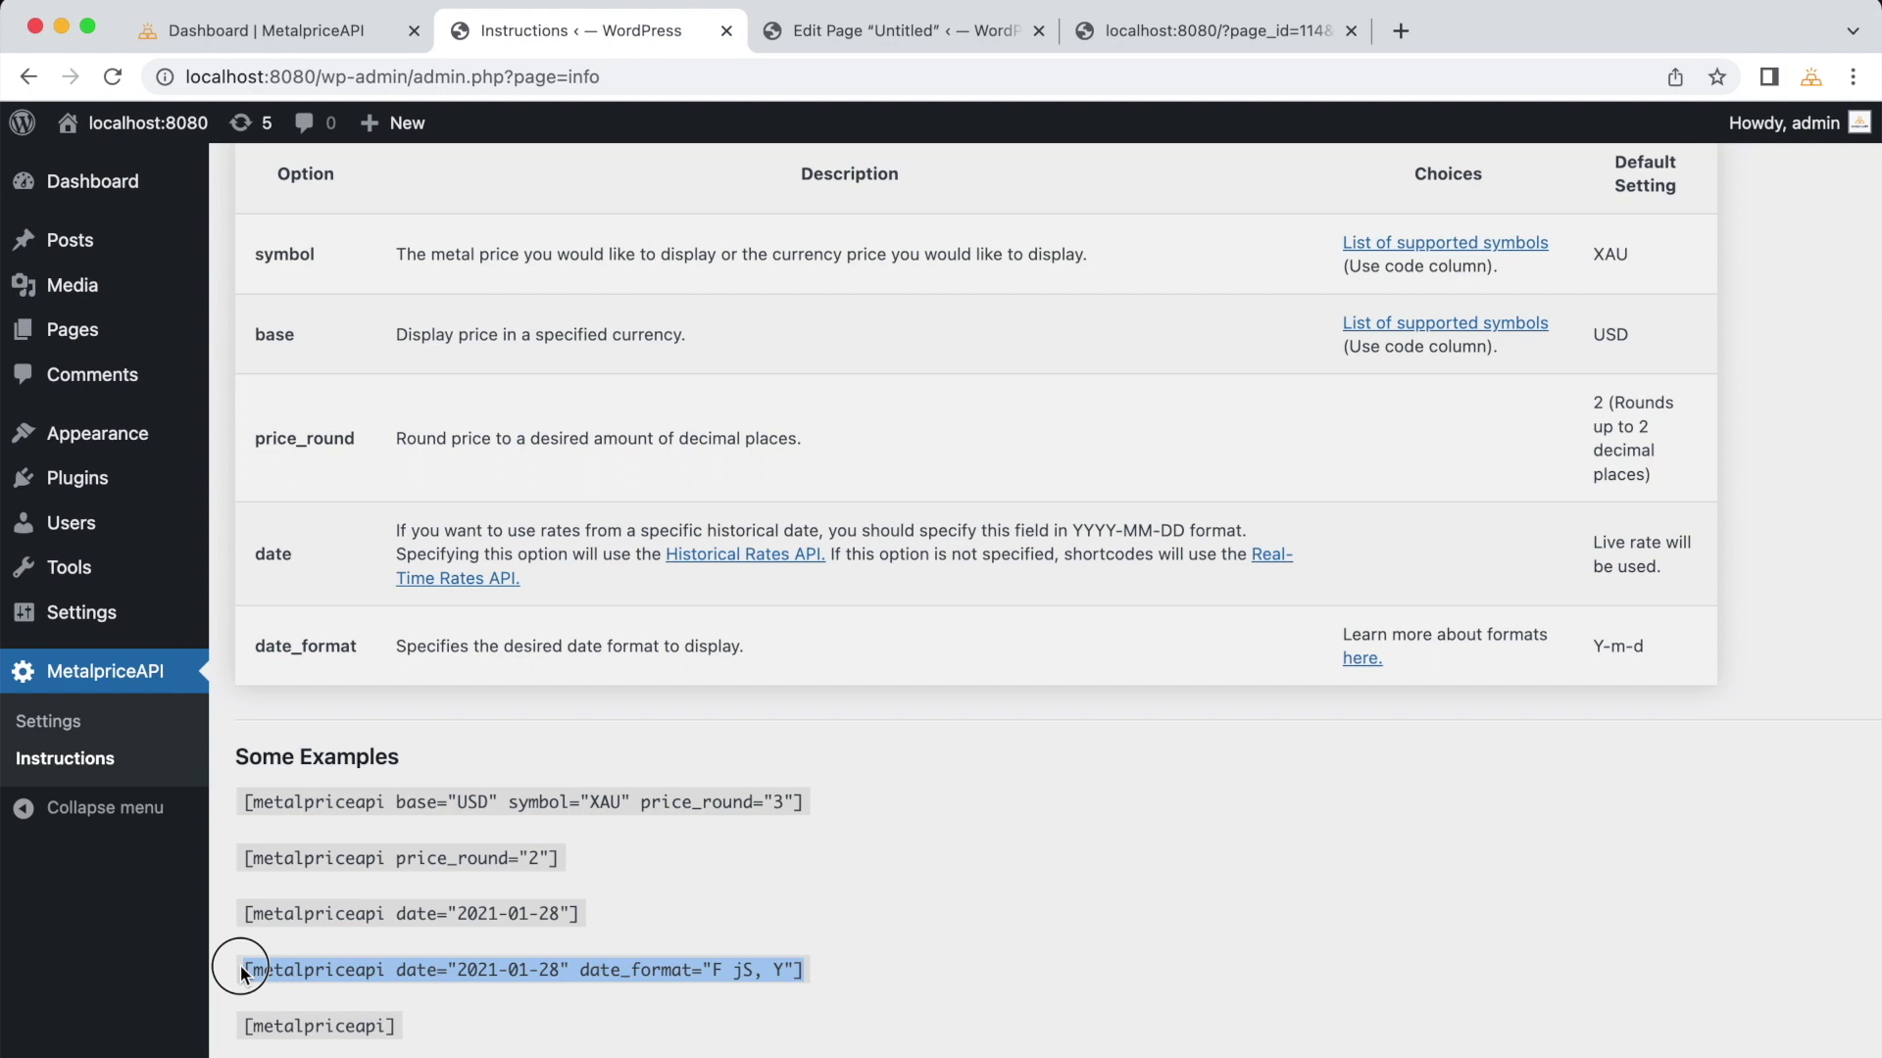
right_click(326, 970)
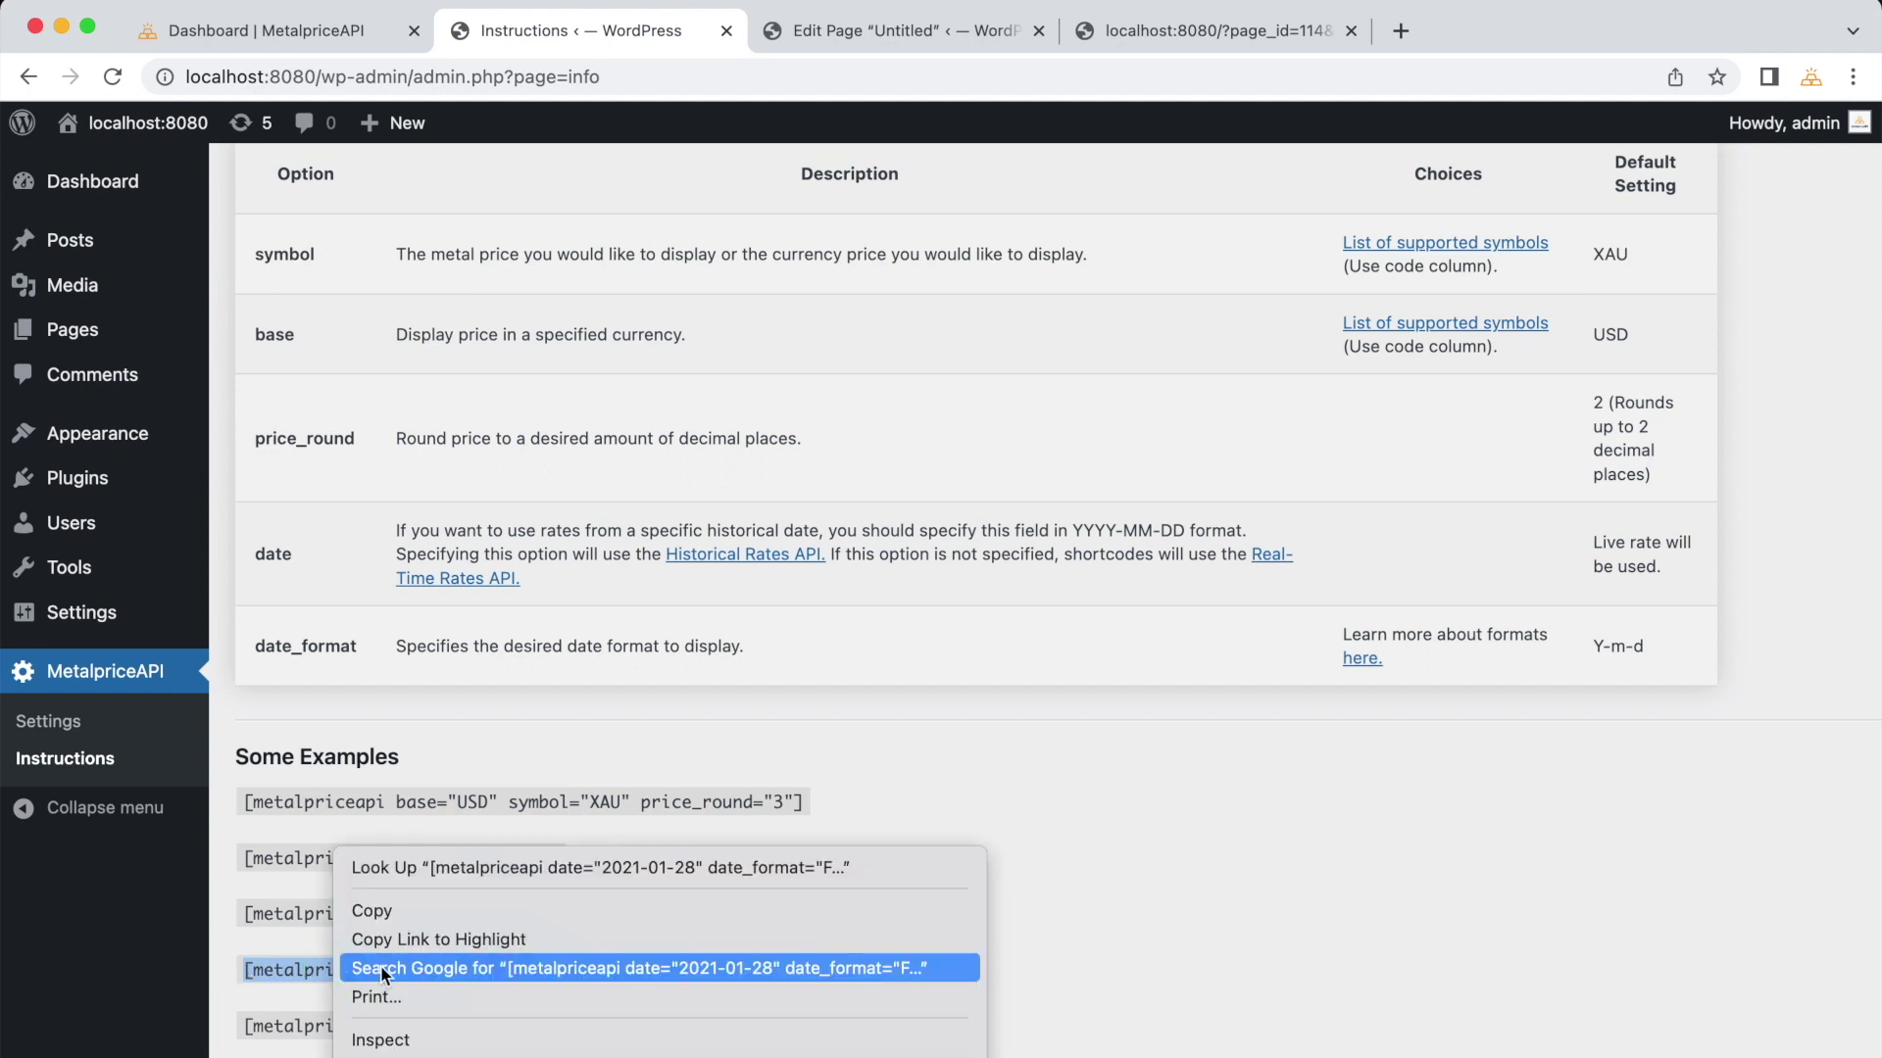
click(387, 910)
click(856, 775)
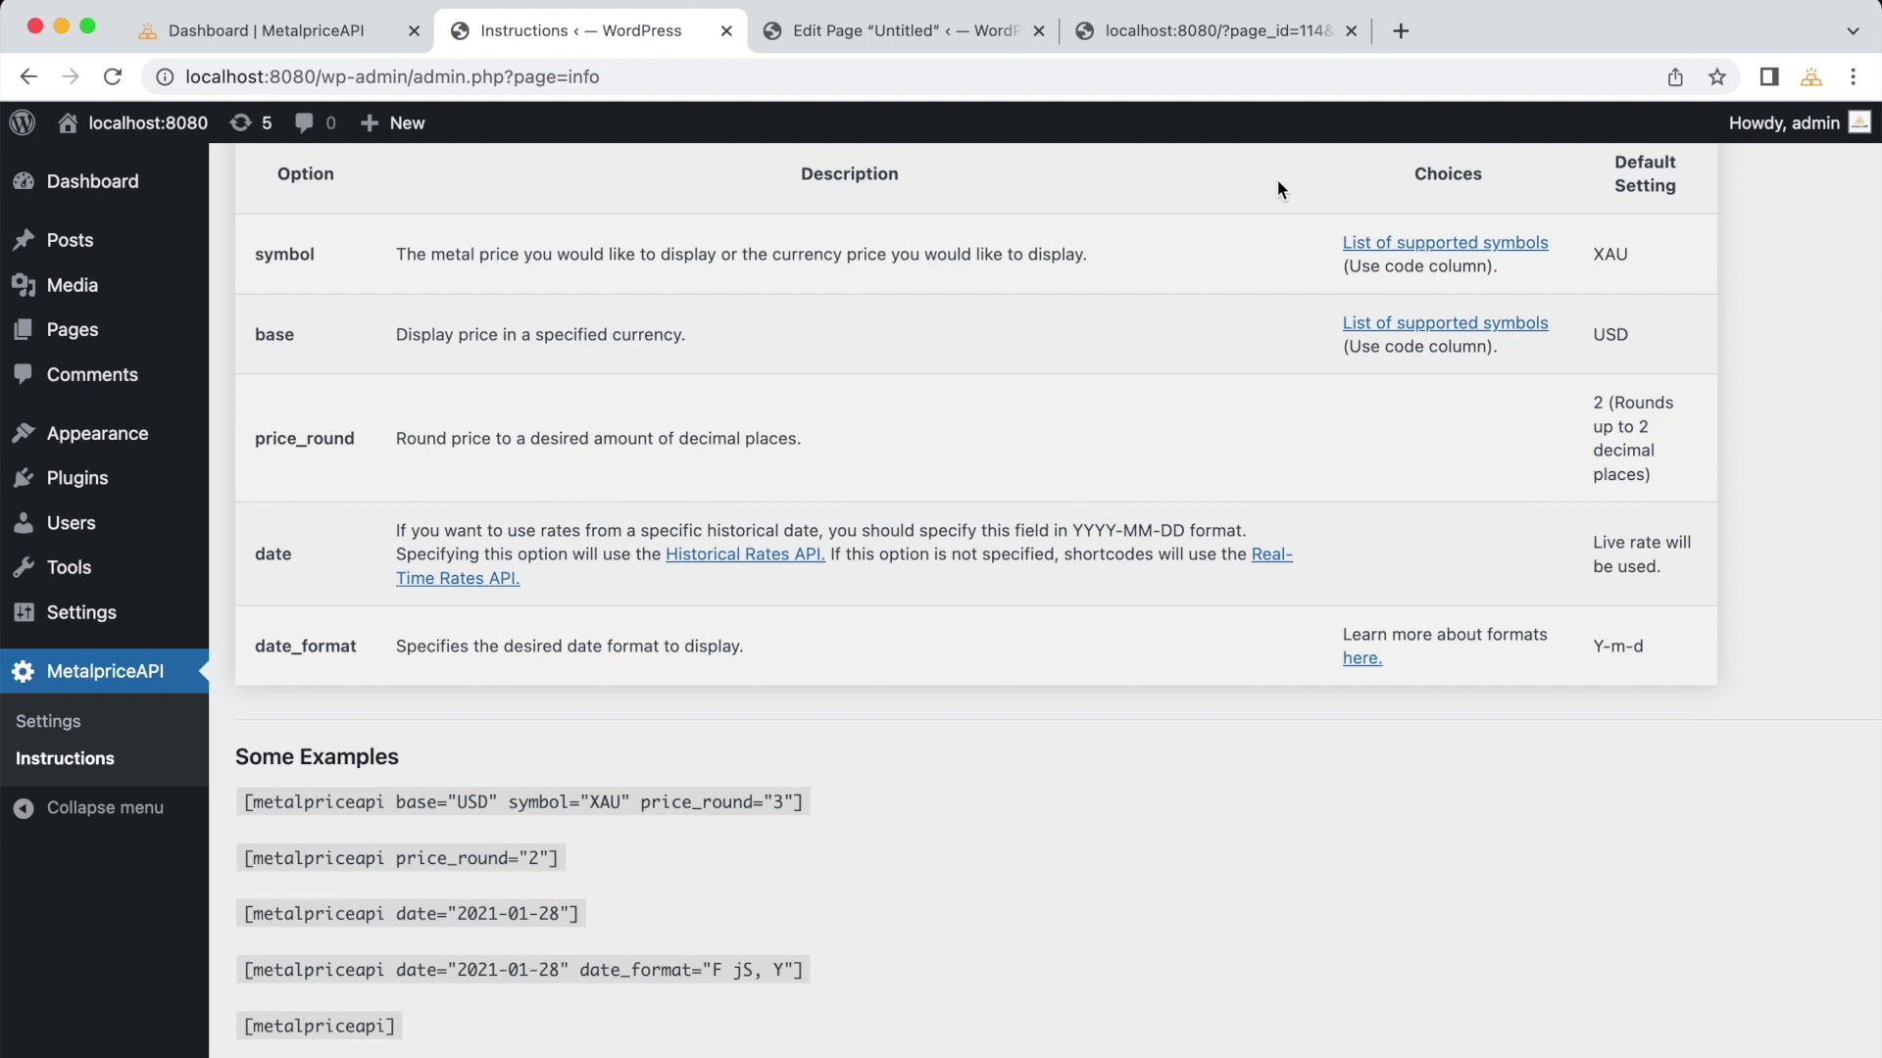
Step: Replace the third shortcode's EUR date text with the pasted date_format example
click(980, 30)
click(960, 946)
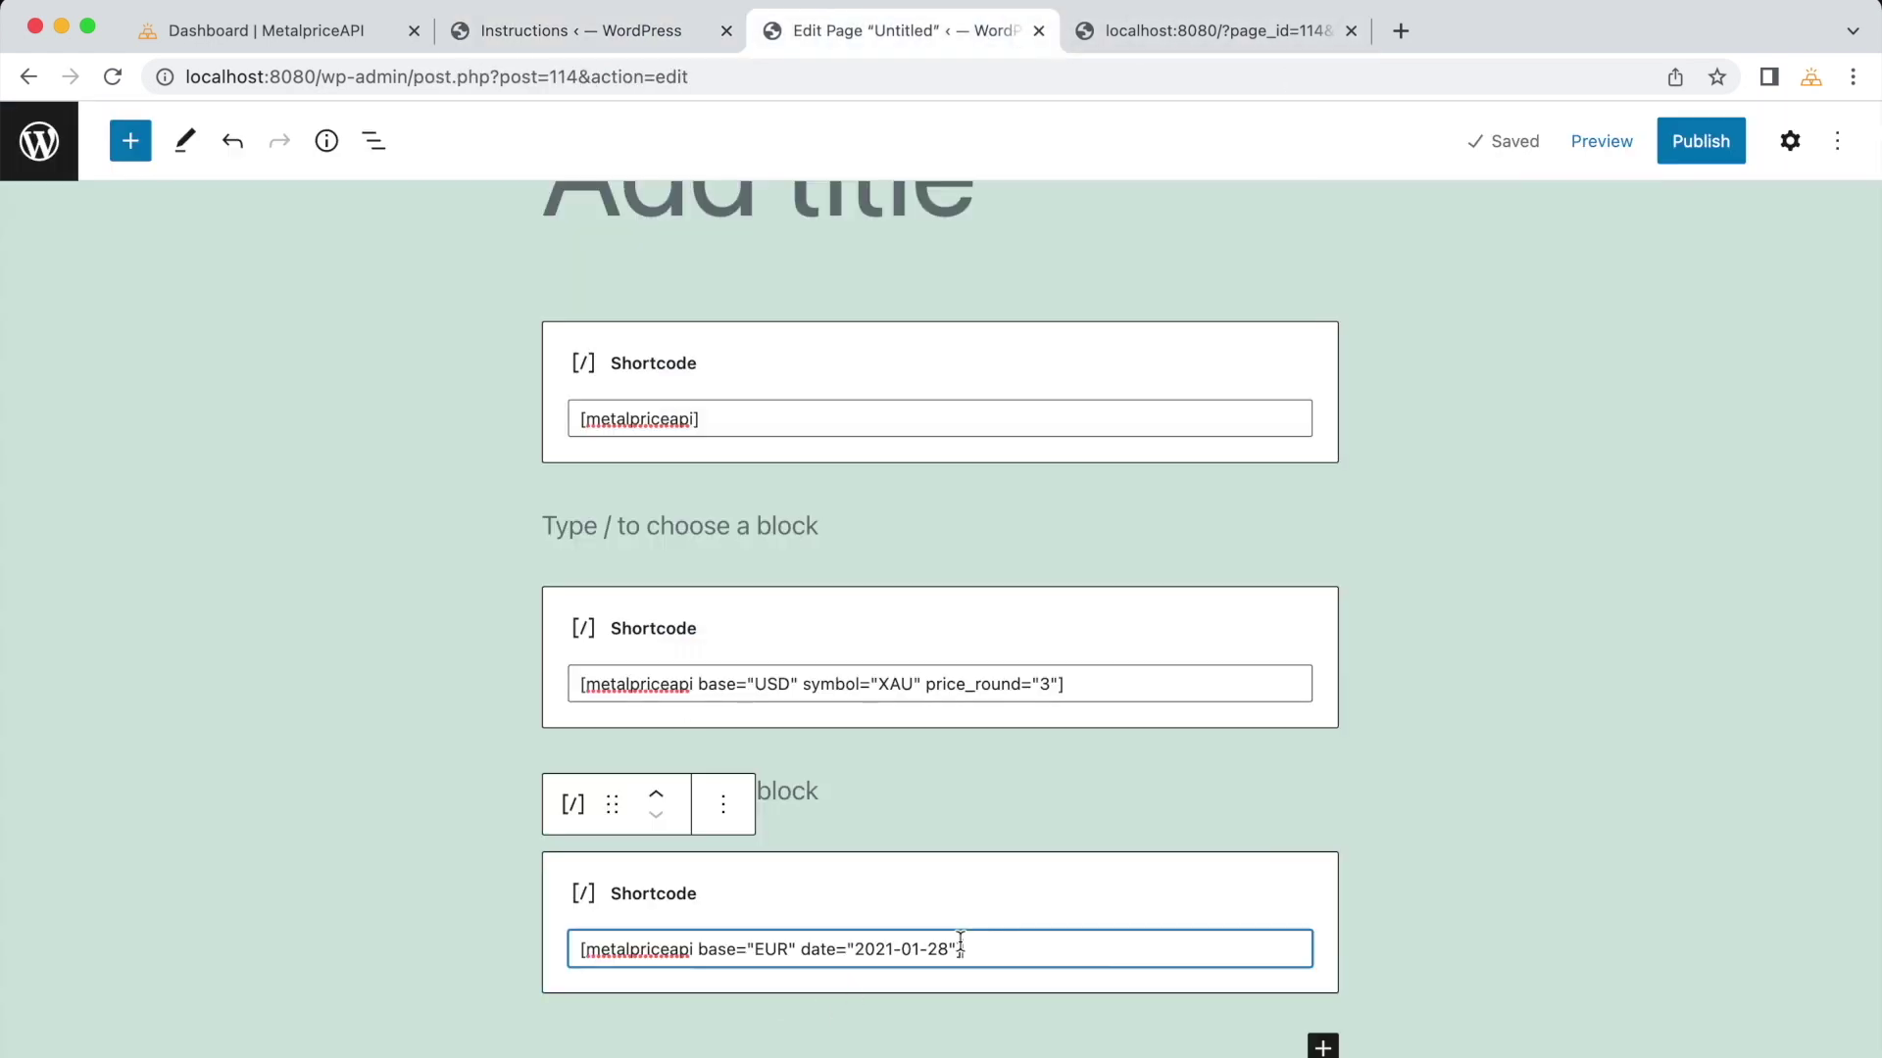
drag(960, 947, 483, 943)
key(BackSpace)
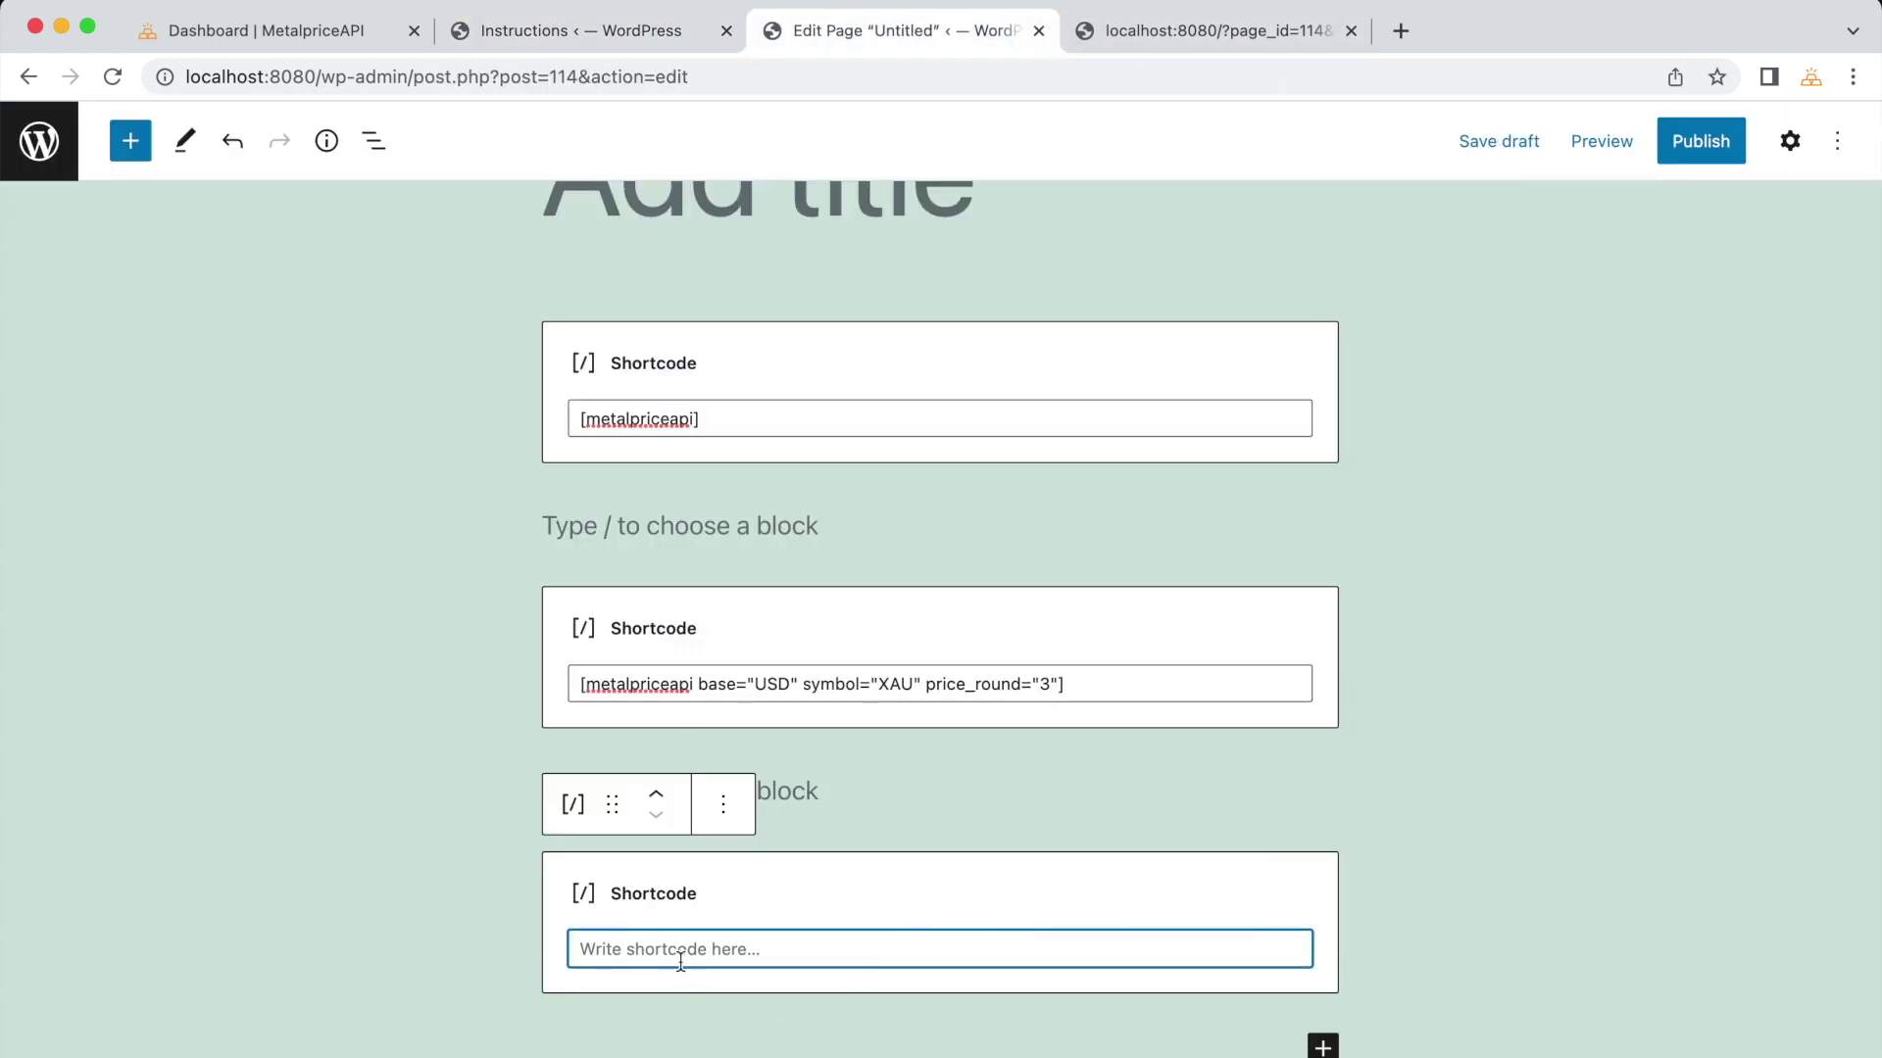
right_click(680, 963)
click(767, 938)
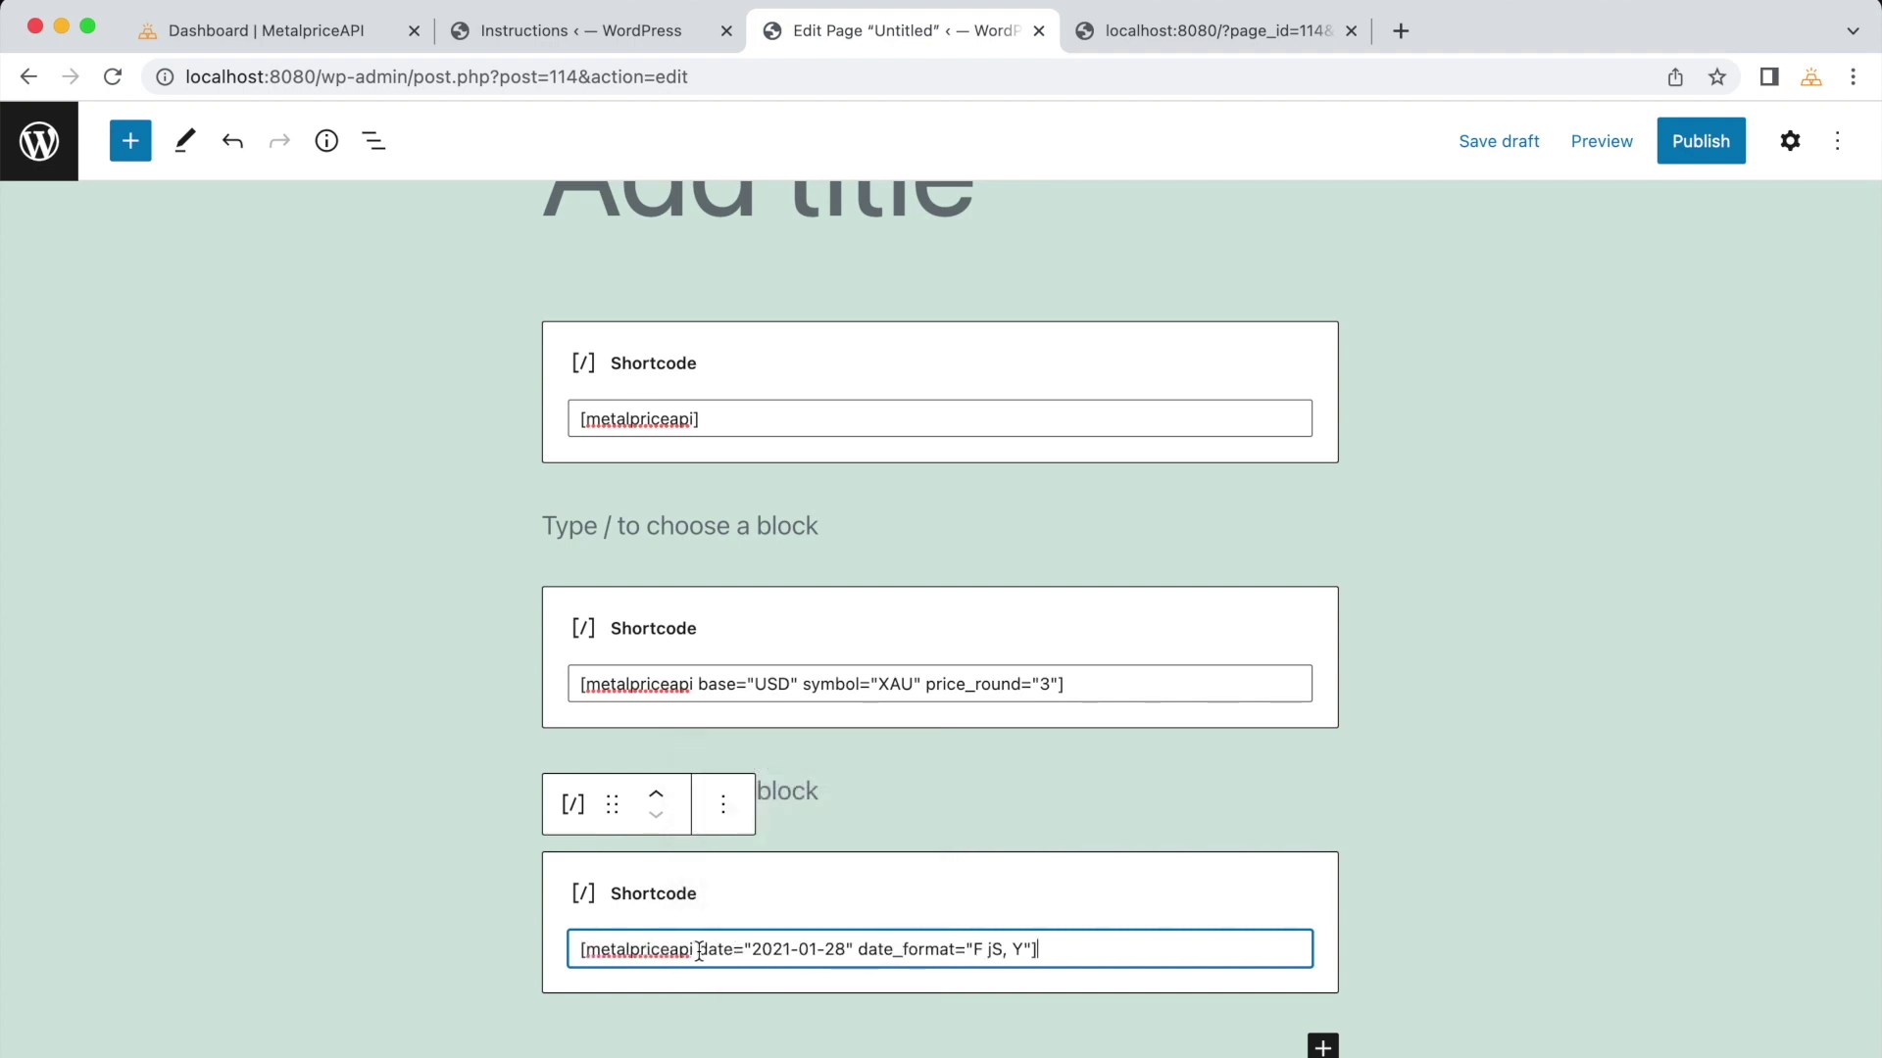
Step: Return to the date_format example line and bring up options for its 'here.' date-formats link
click(659, 39)
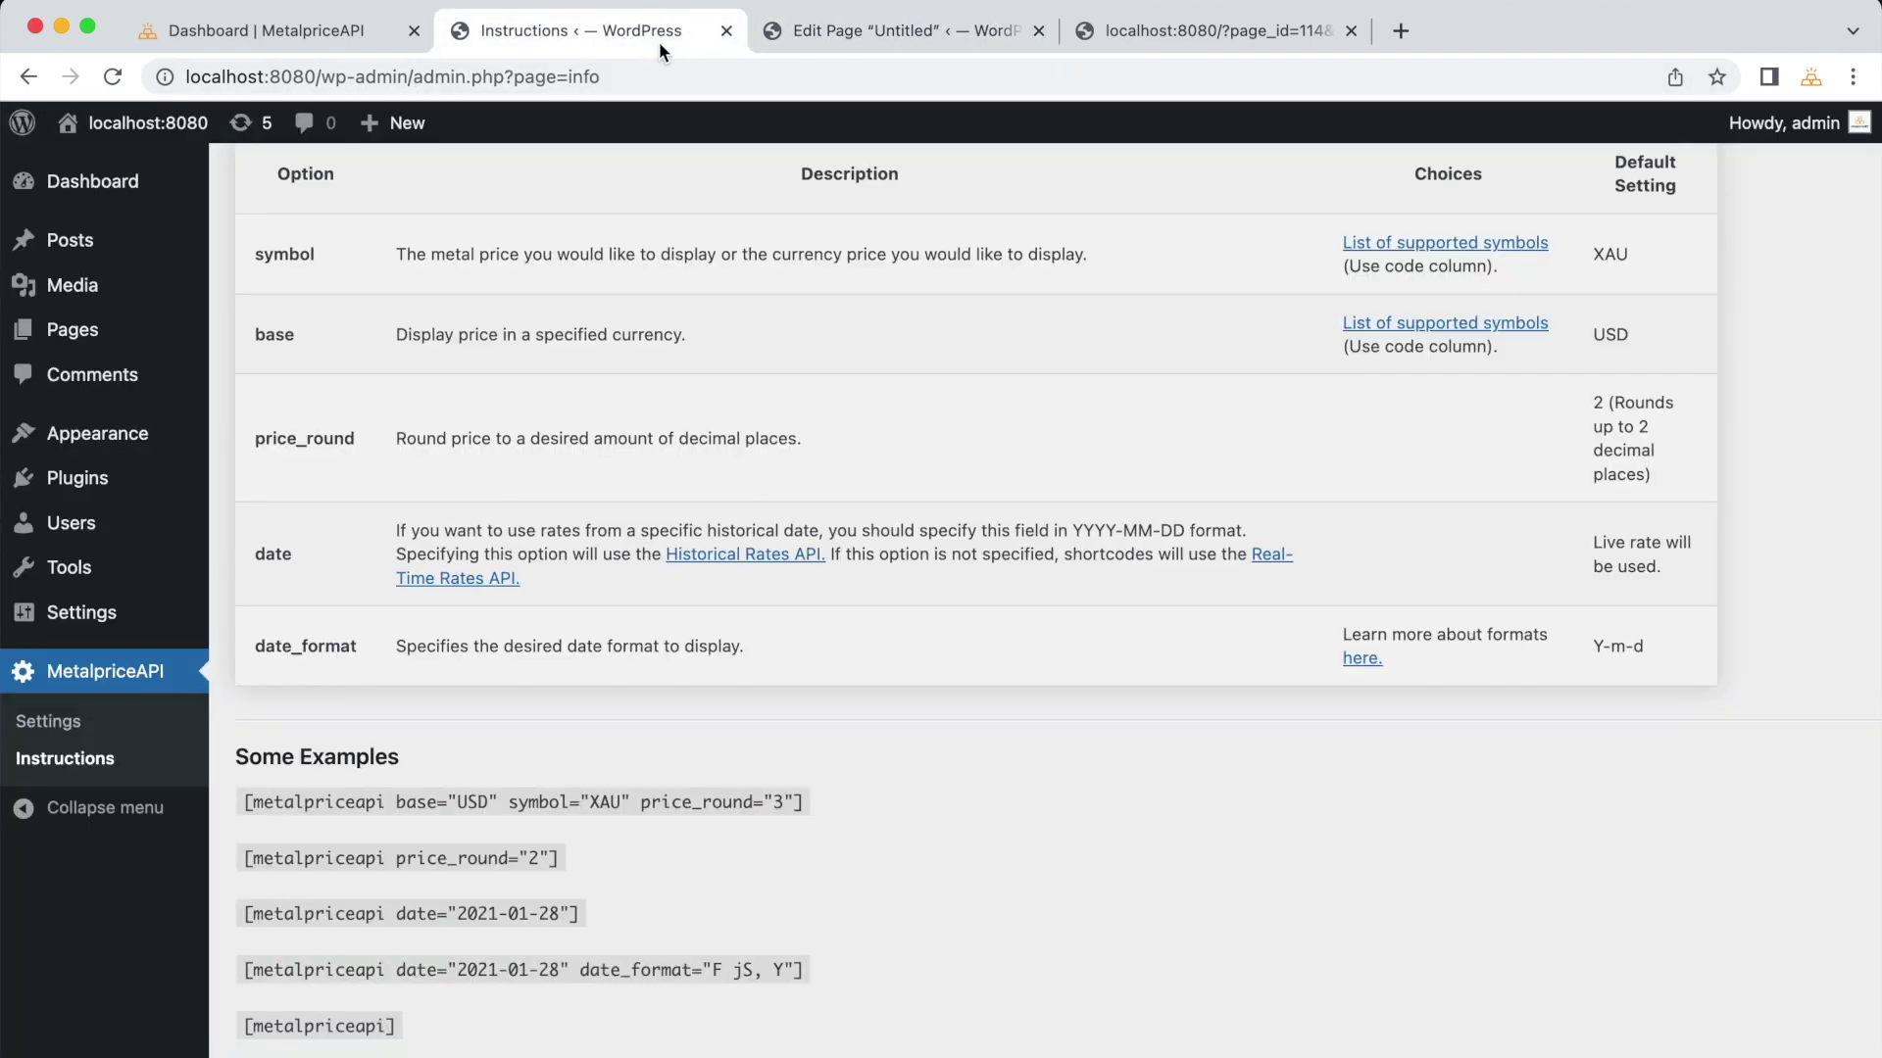
triple_click(624, 972)
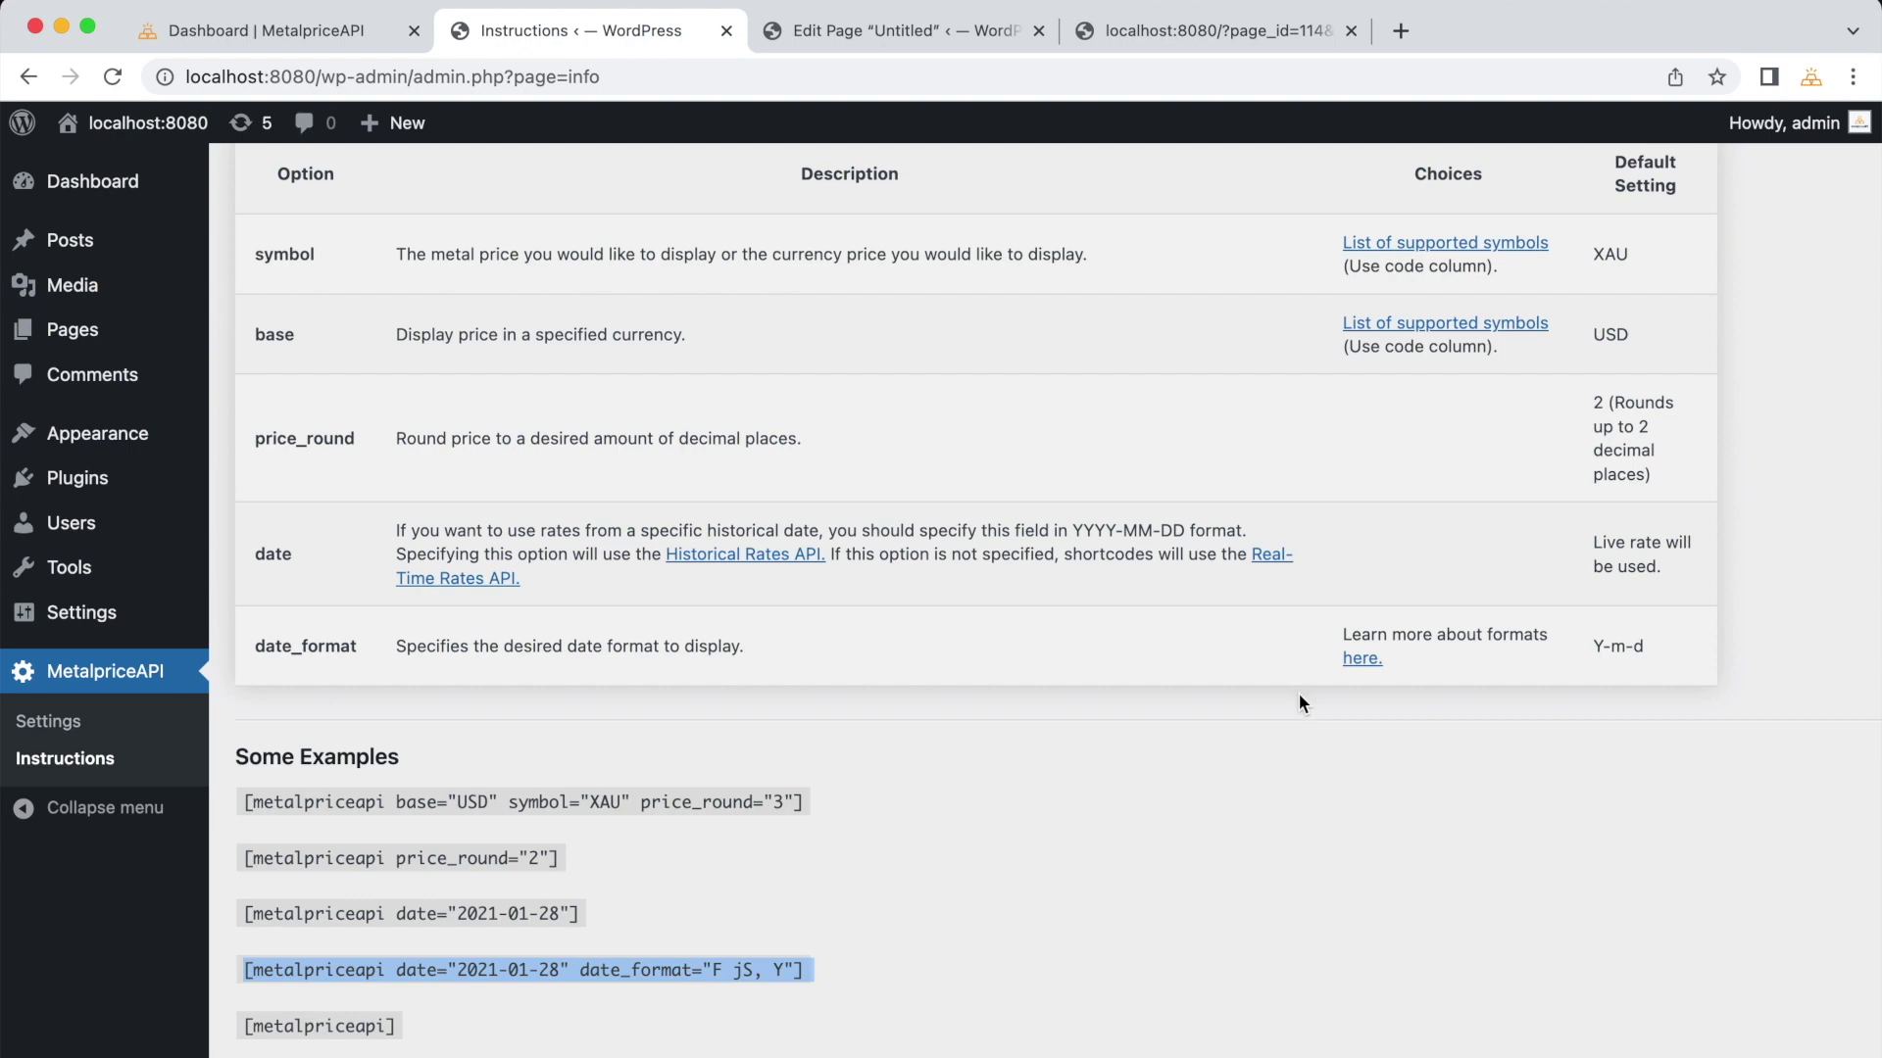
right_click(1361, 659)
Step: Open the PHP date format reference in a new tab and scroll through its format-characters table
click(902, 180)
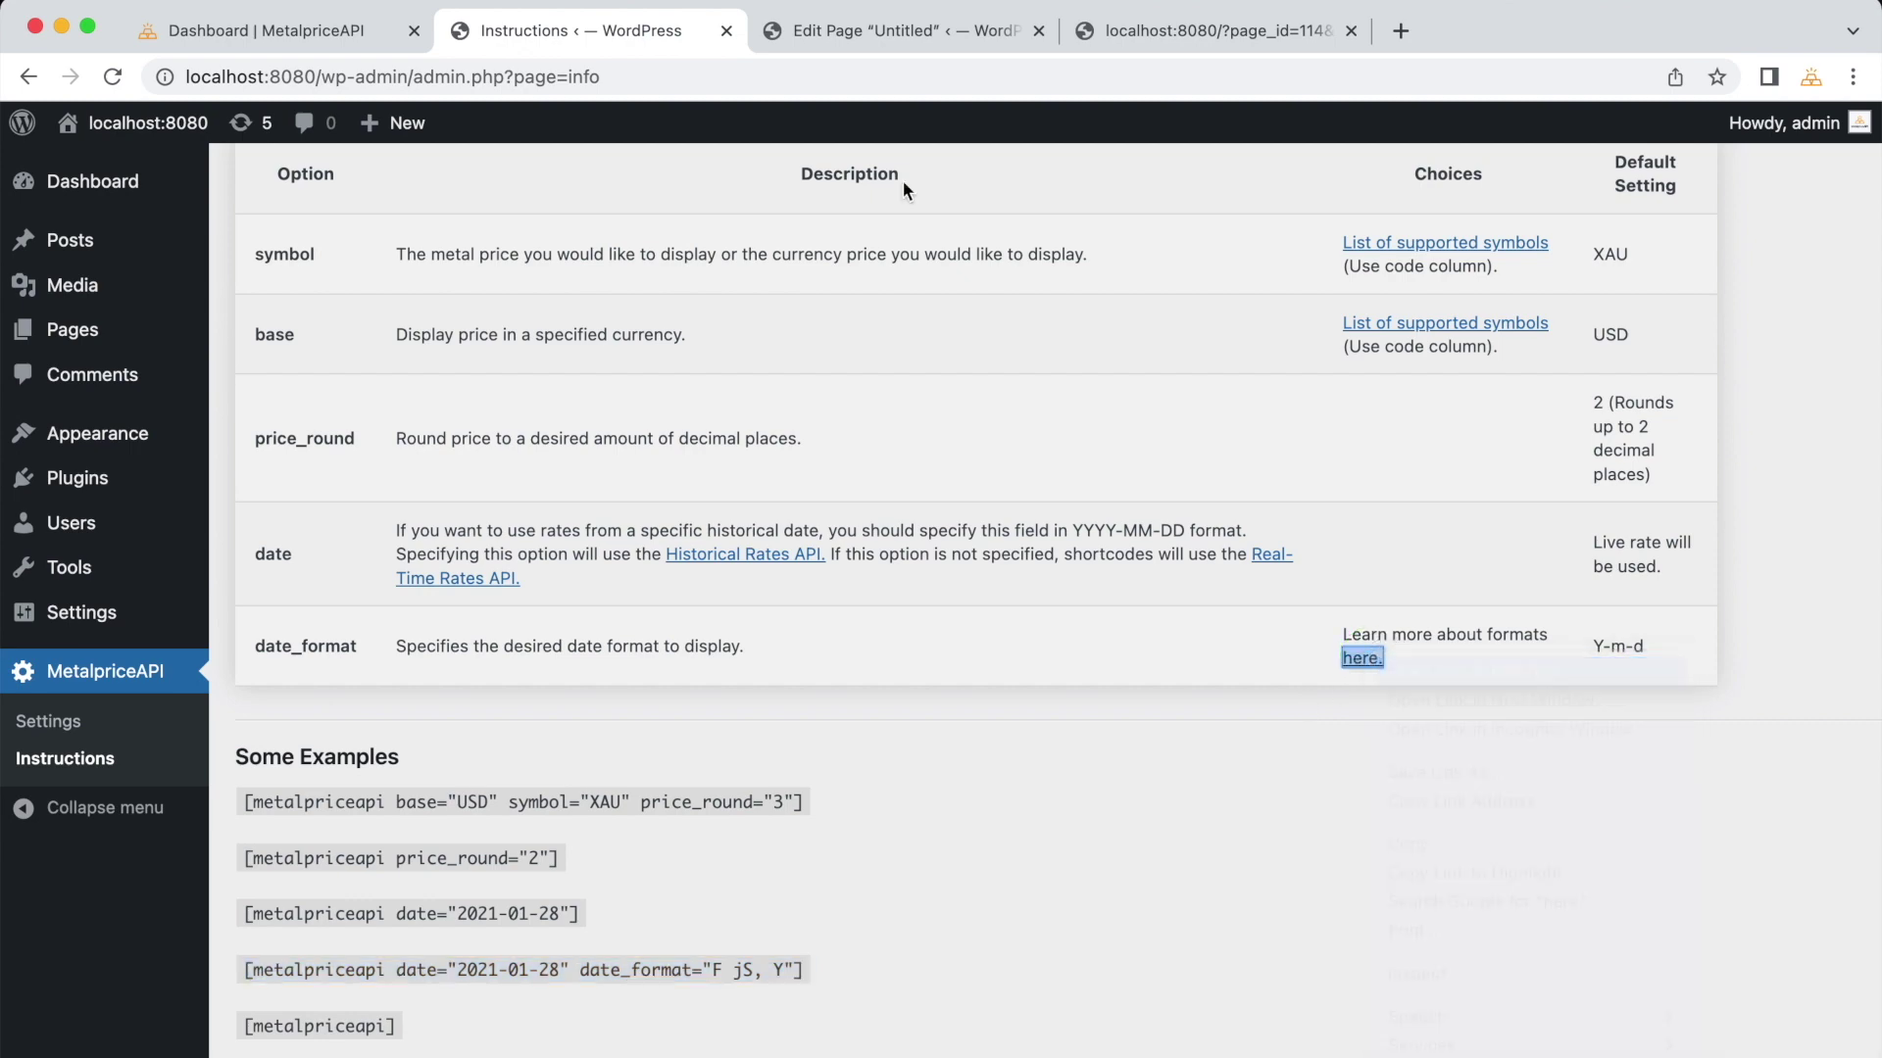
click(821, 36)
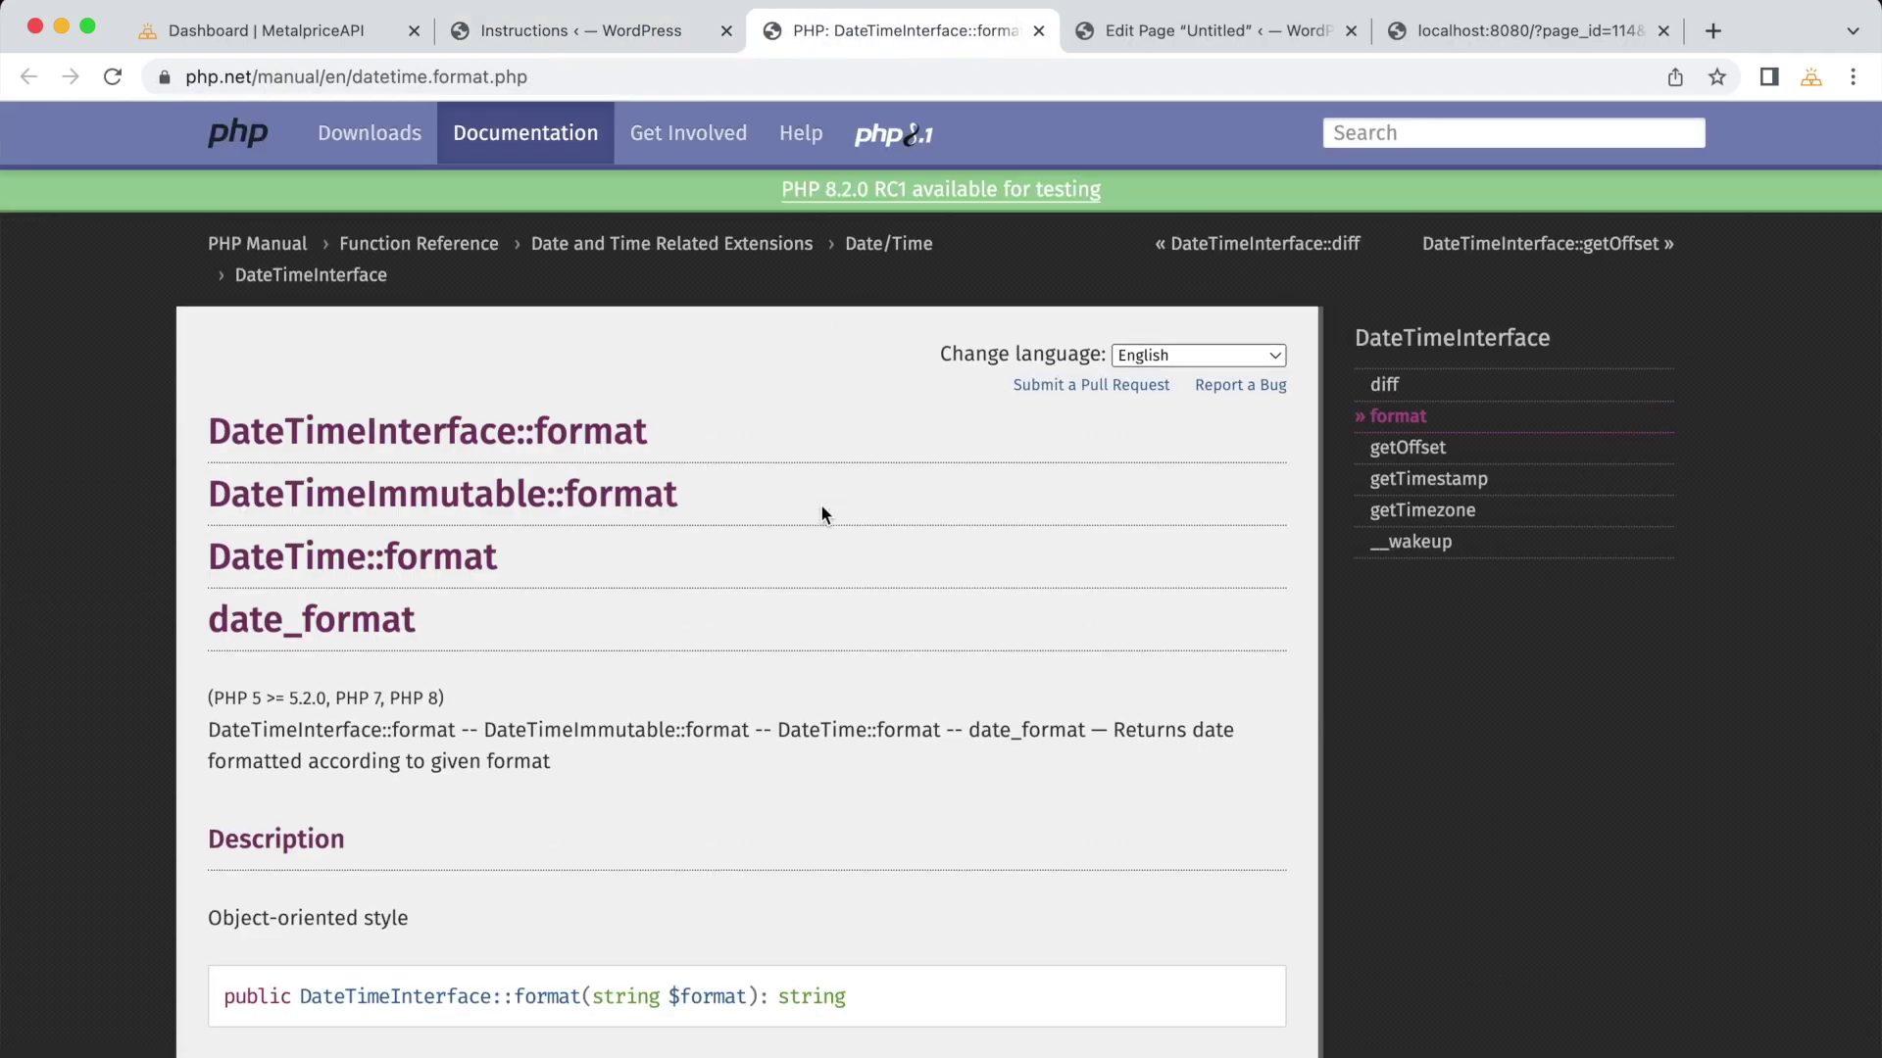
scroll(821, 504, down, 10)
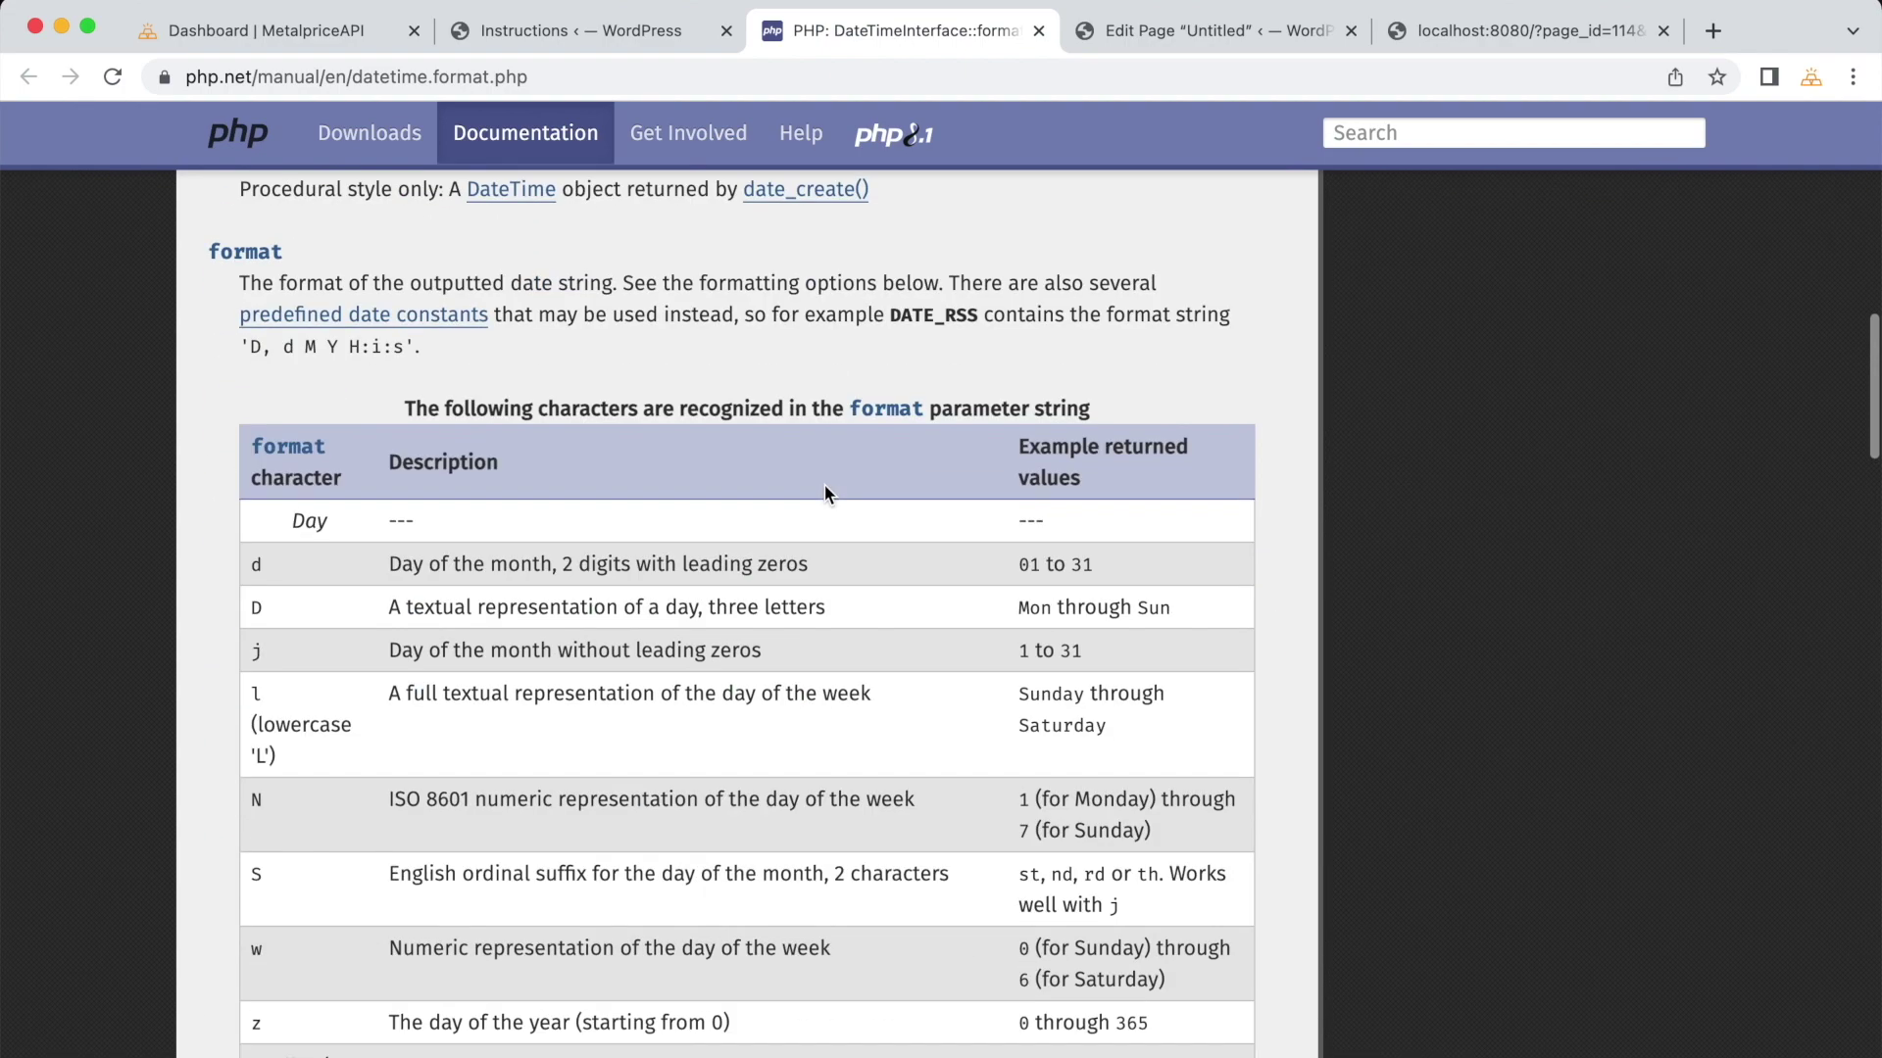
scroll(729, 784, down, 5)
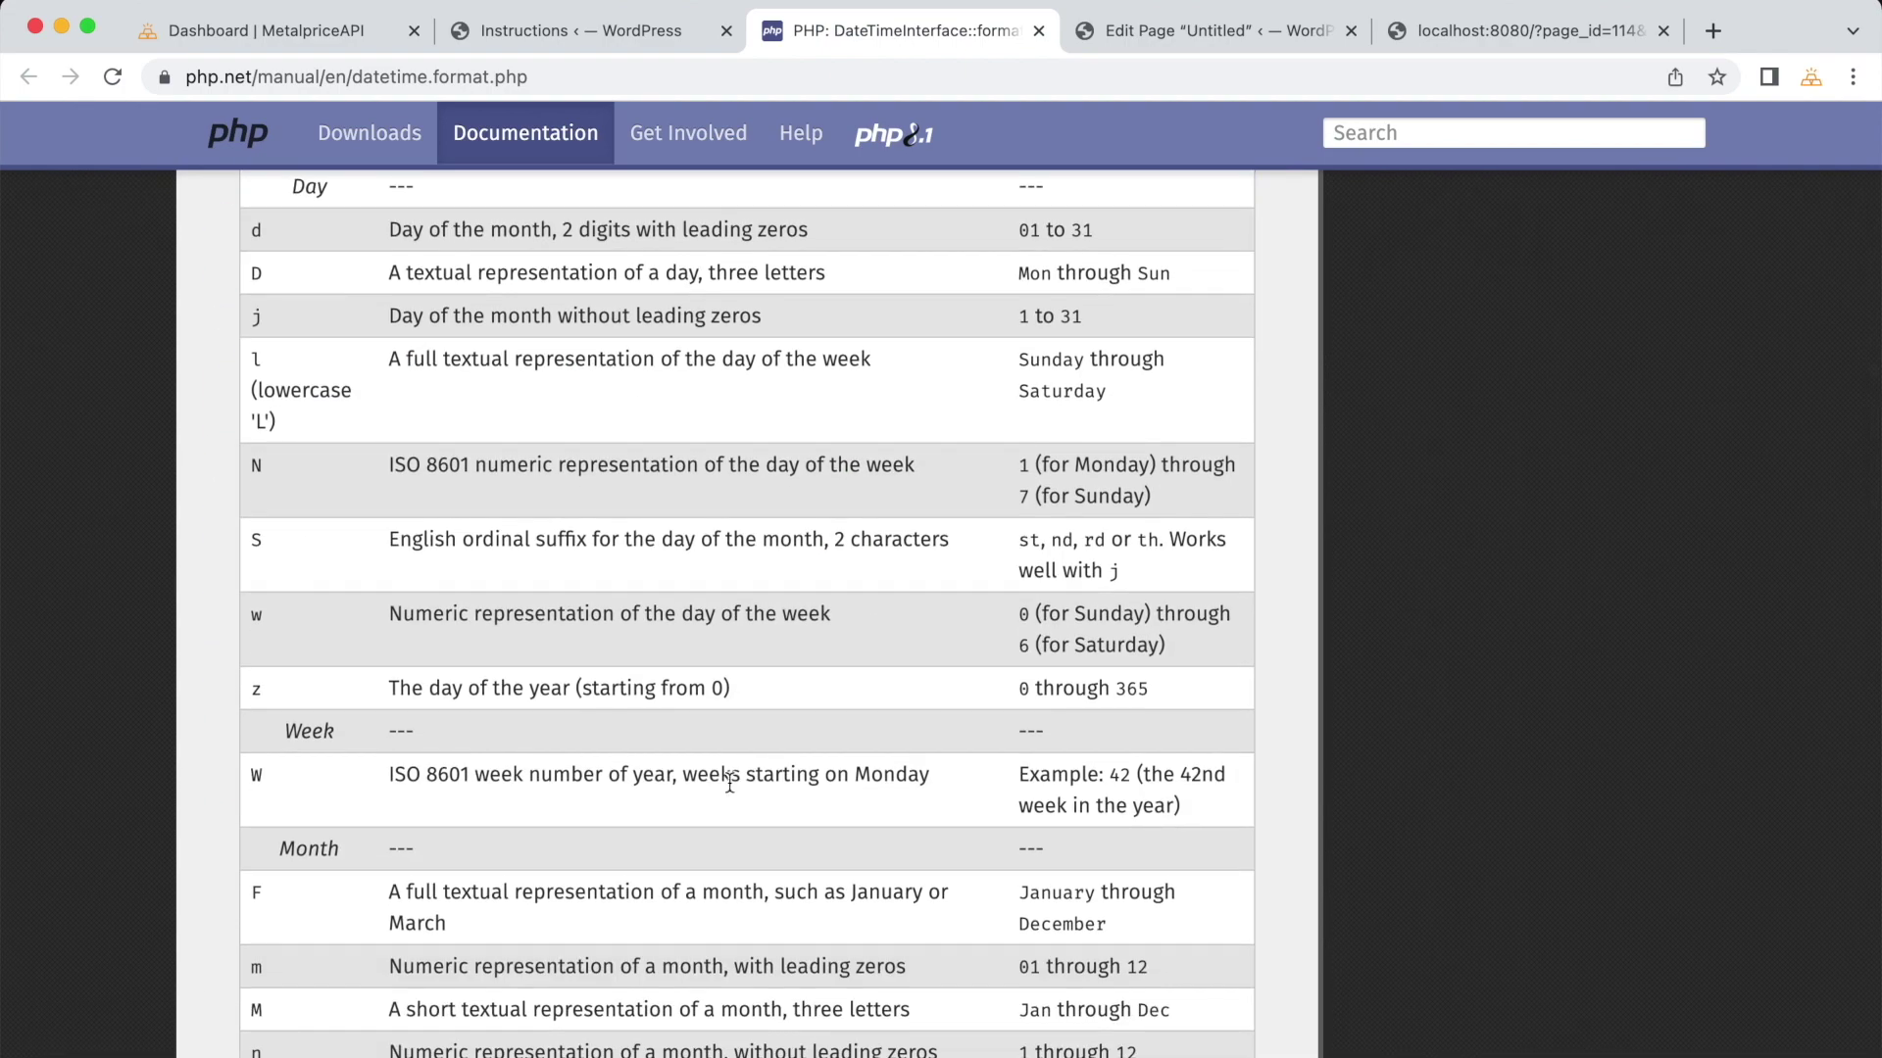
scroll(729, 784, down, 10)
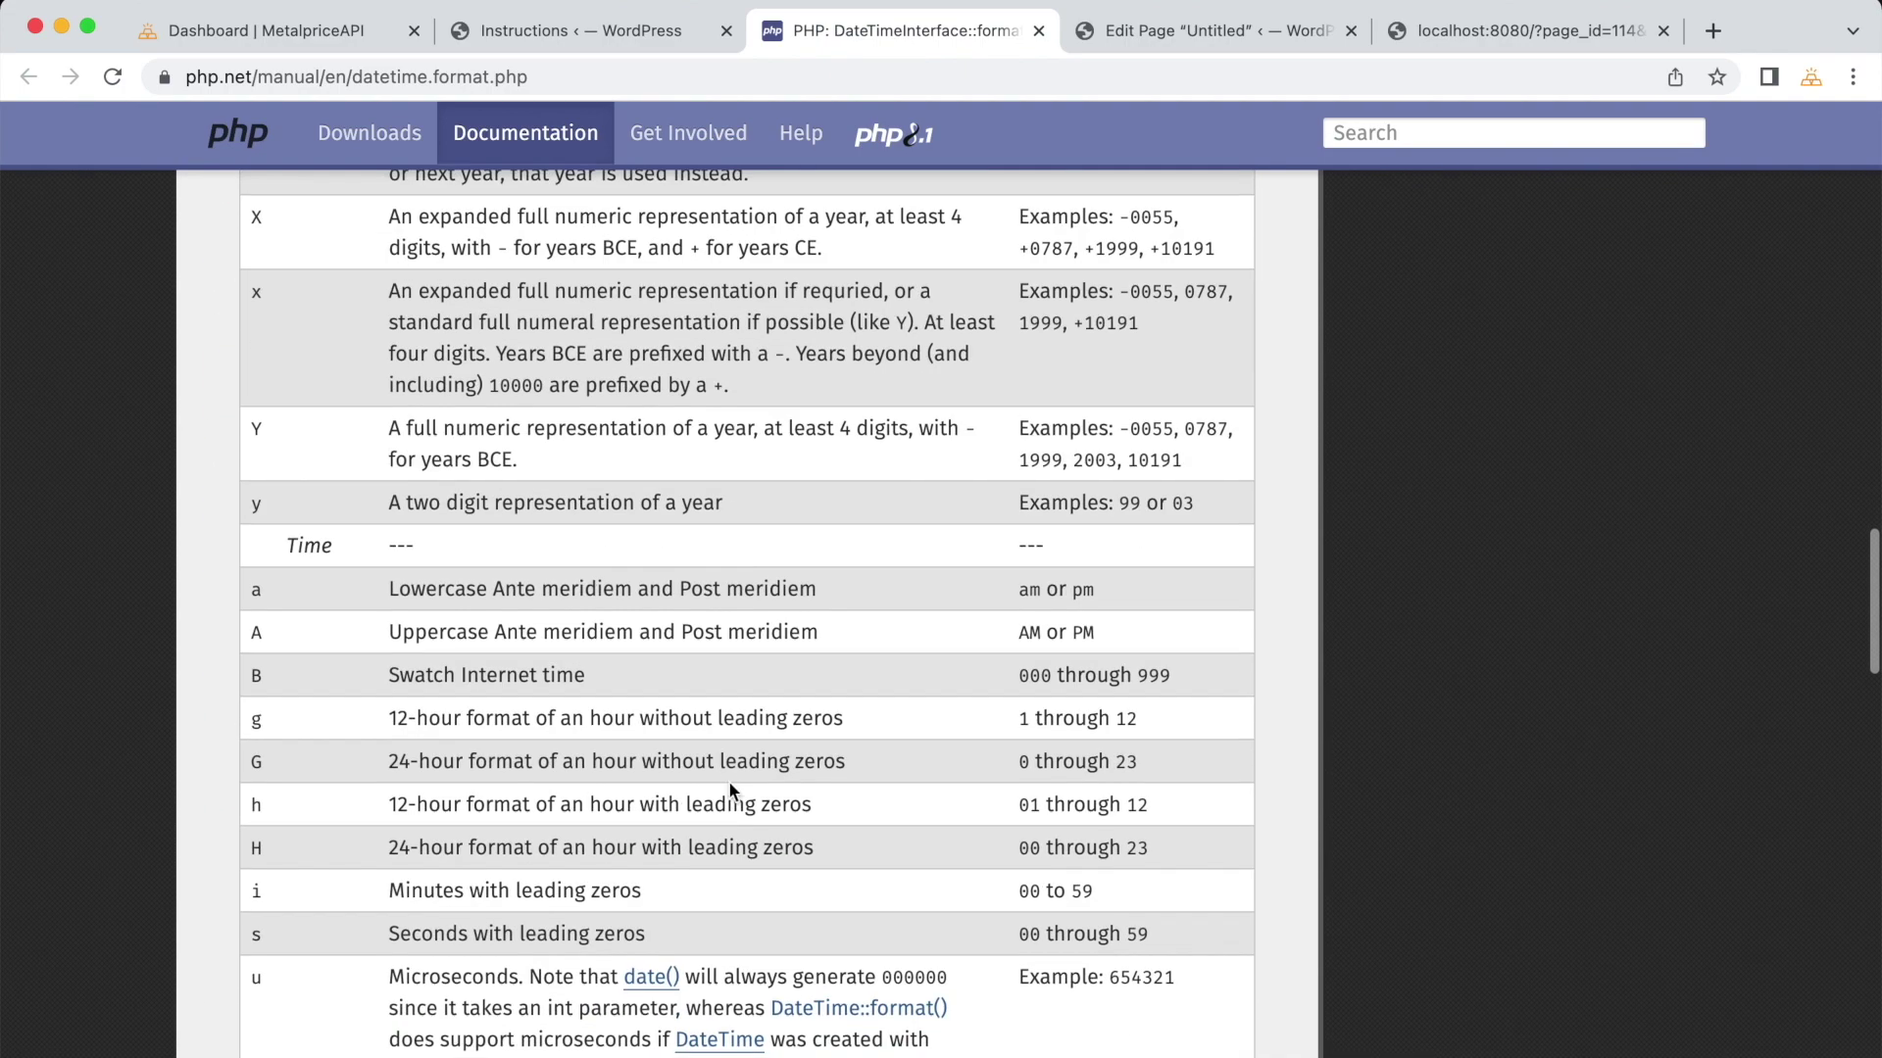
scroll(729, 784, down, 10)
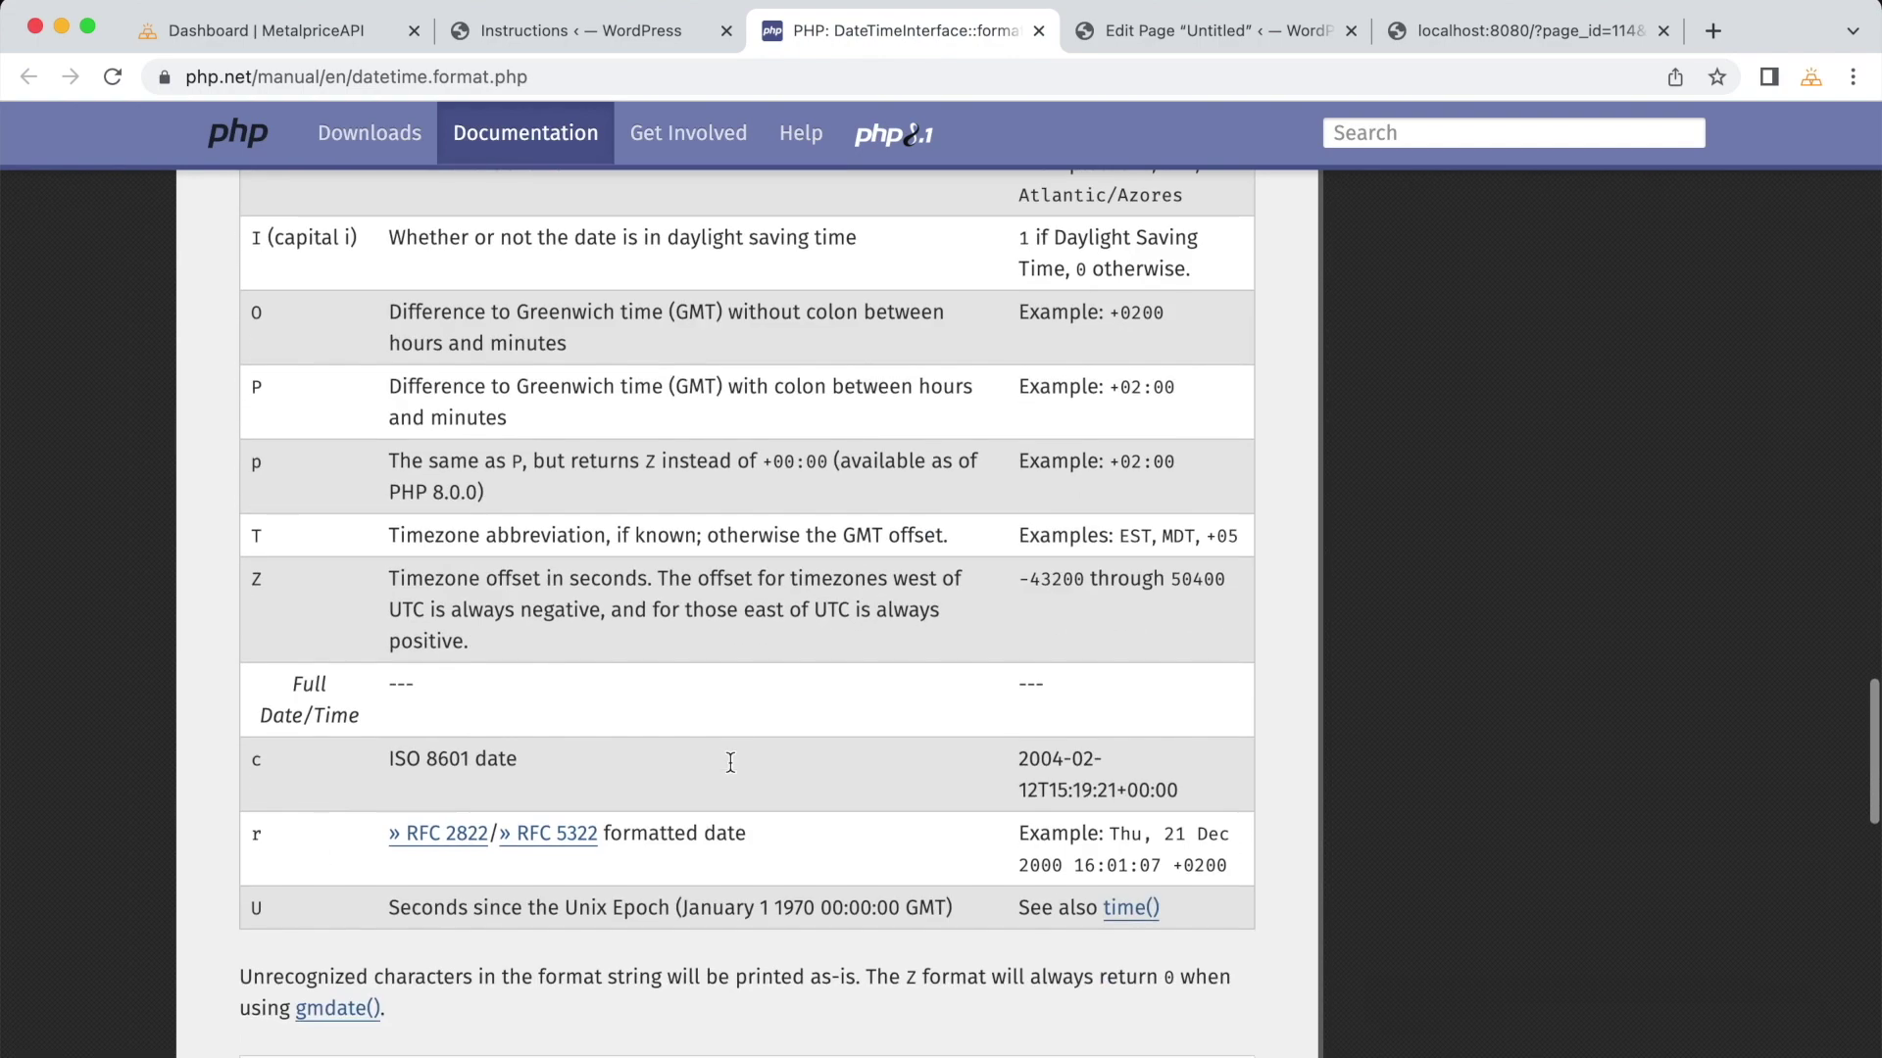
click(583, 31)
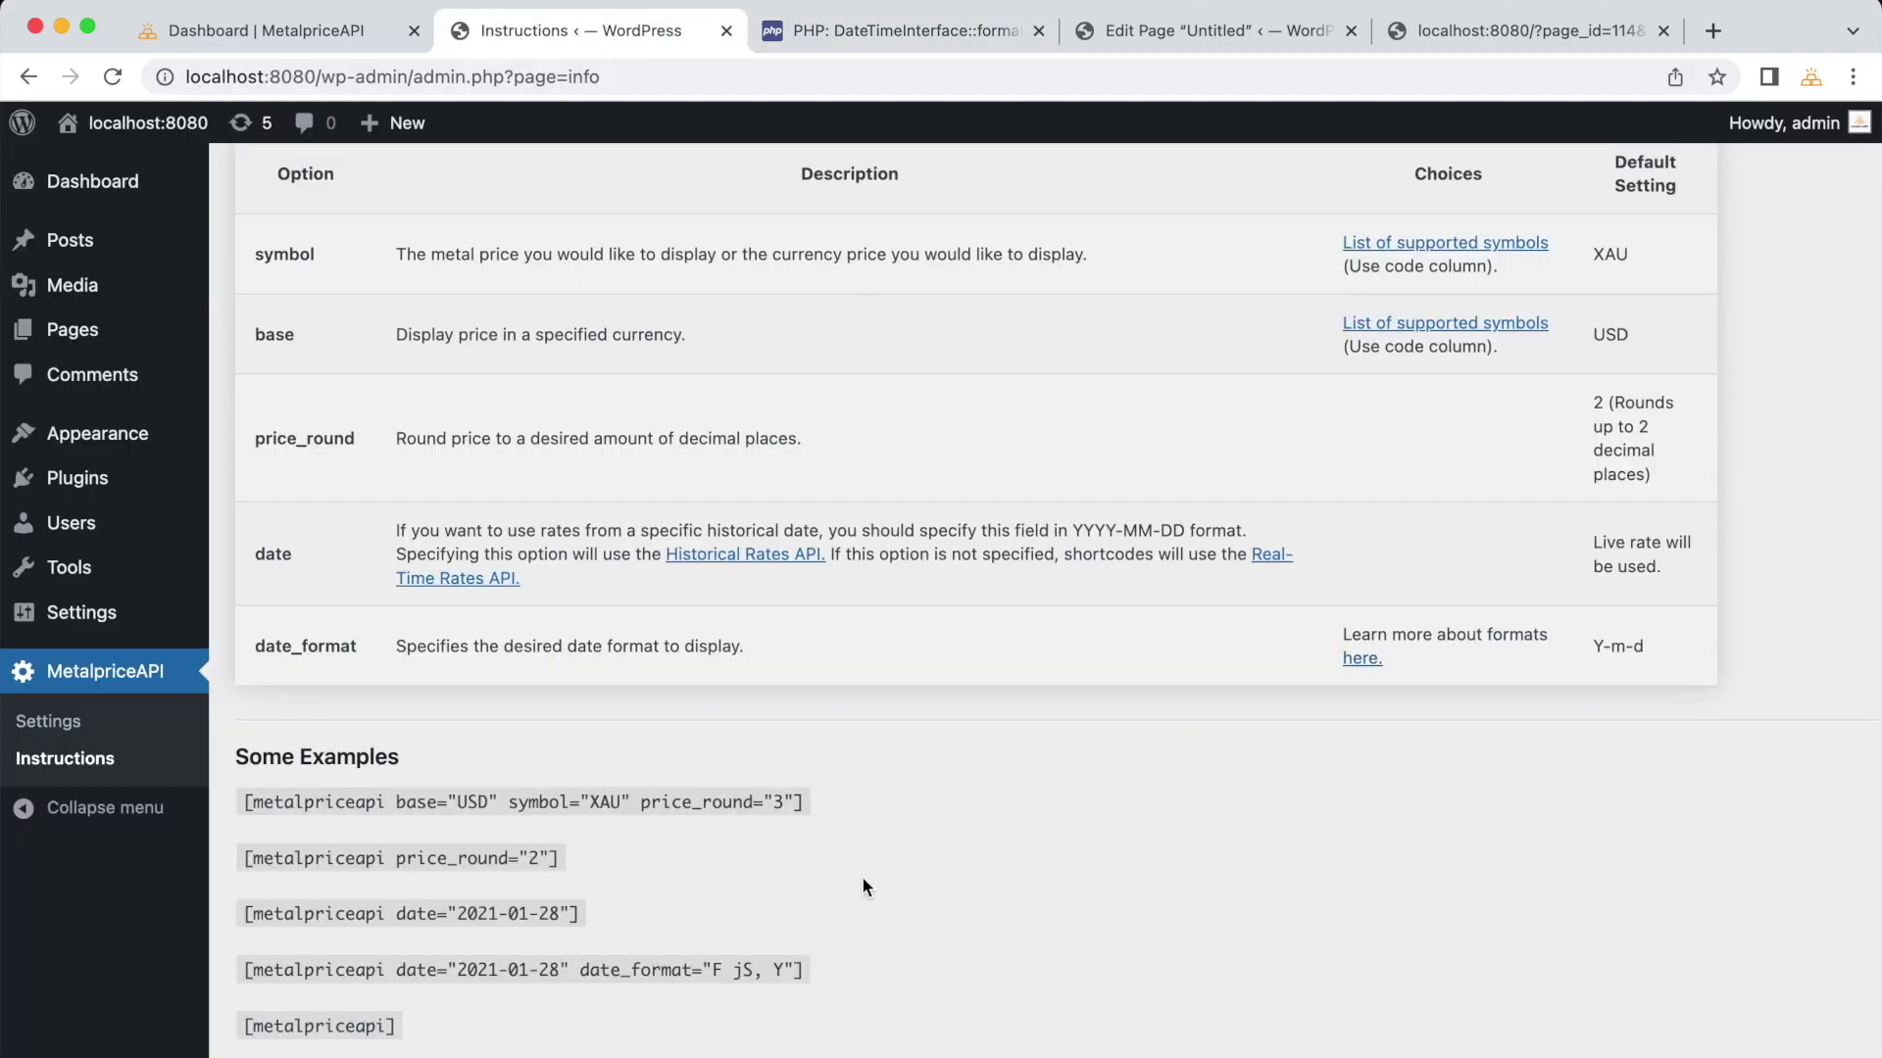
Step: Preview the page in a new tab and check the date_format shortcode's price, $ 1843.11
click(1127, 39)
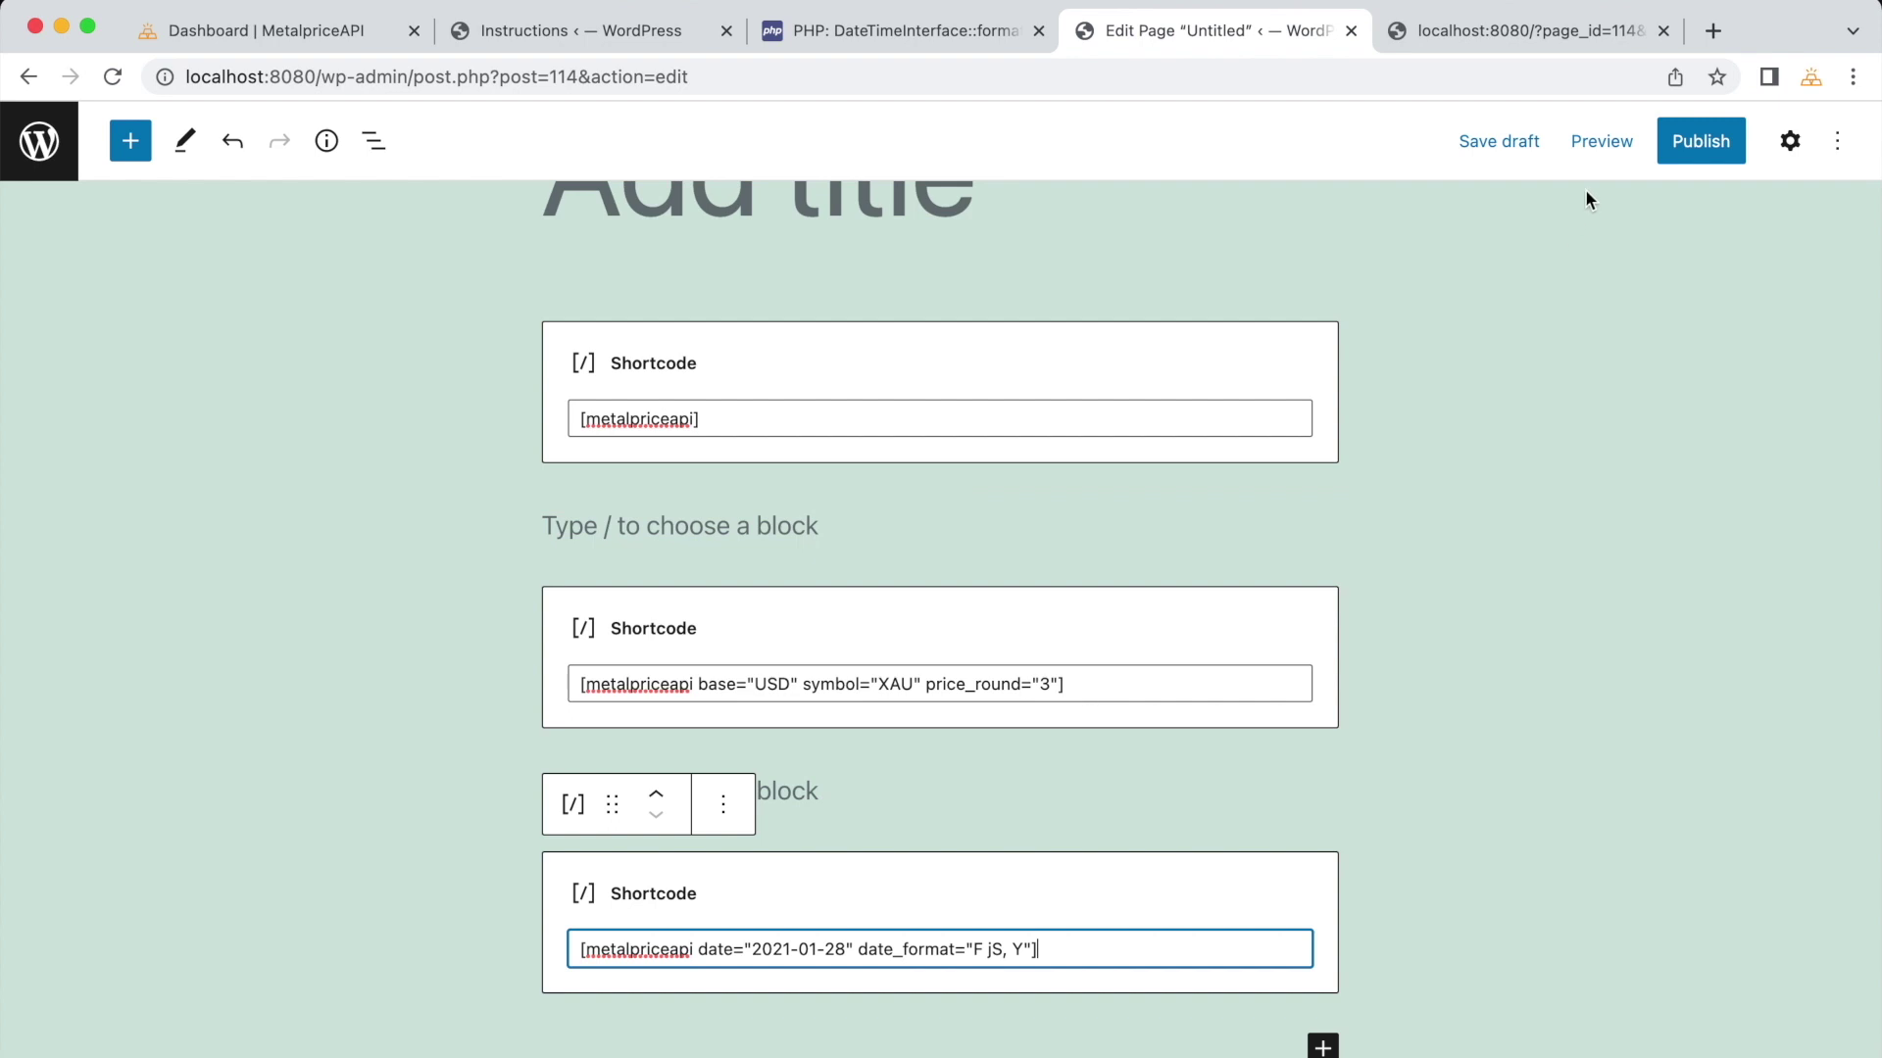
click(1600, 141)
click(1441, 546)
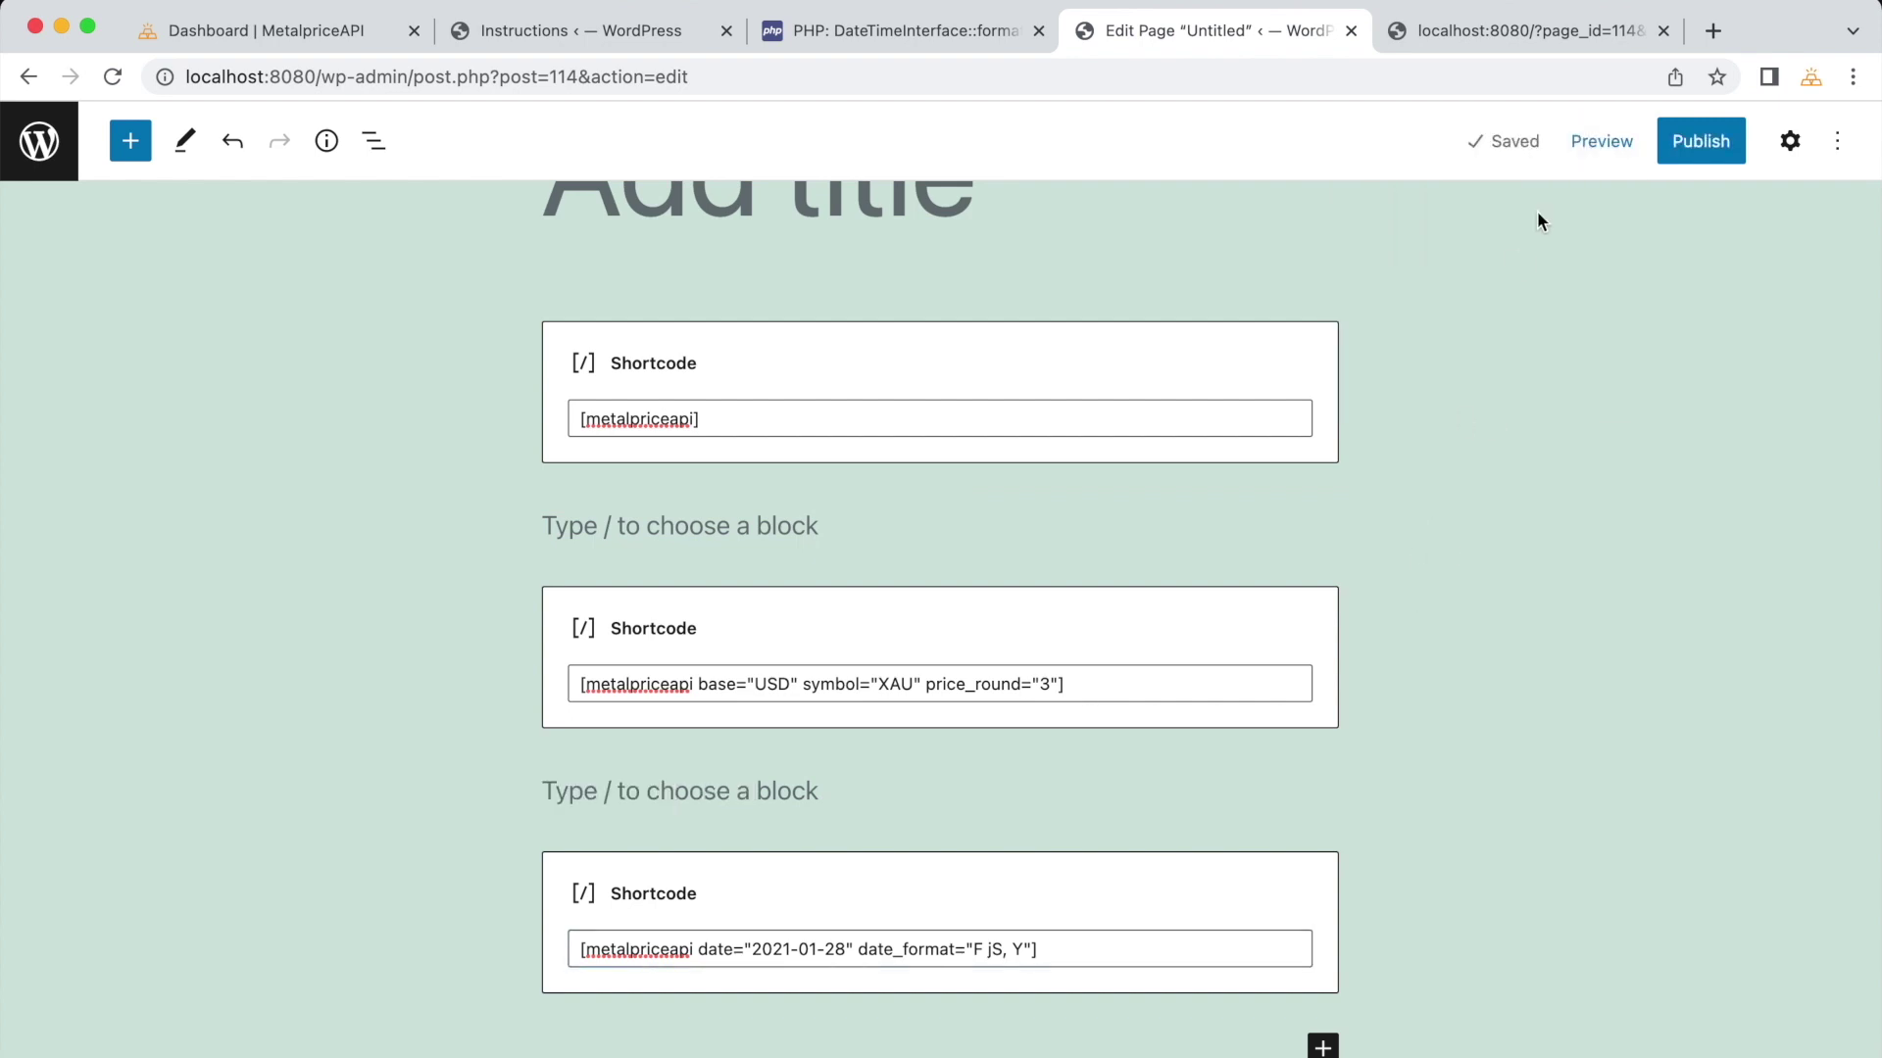
click(1600, 141)
click(1524, 379)
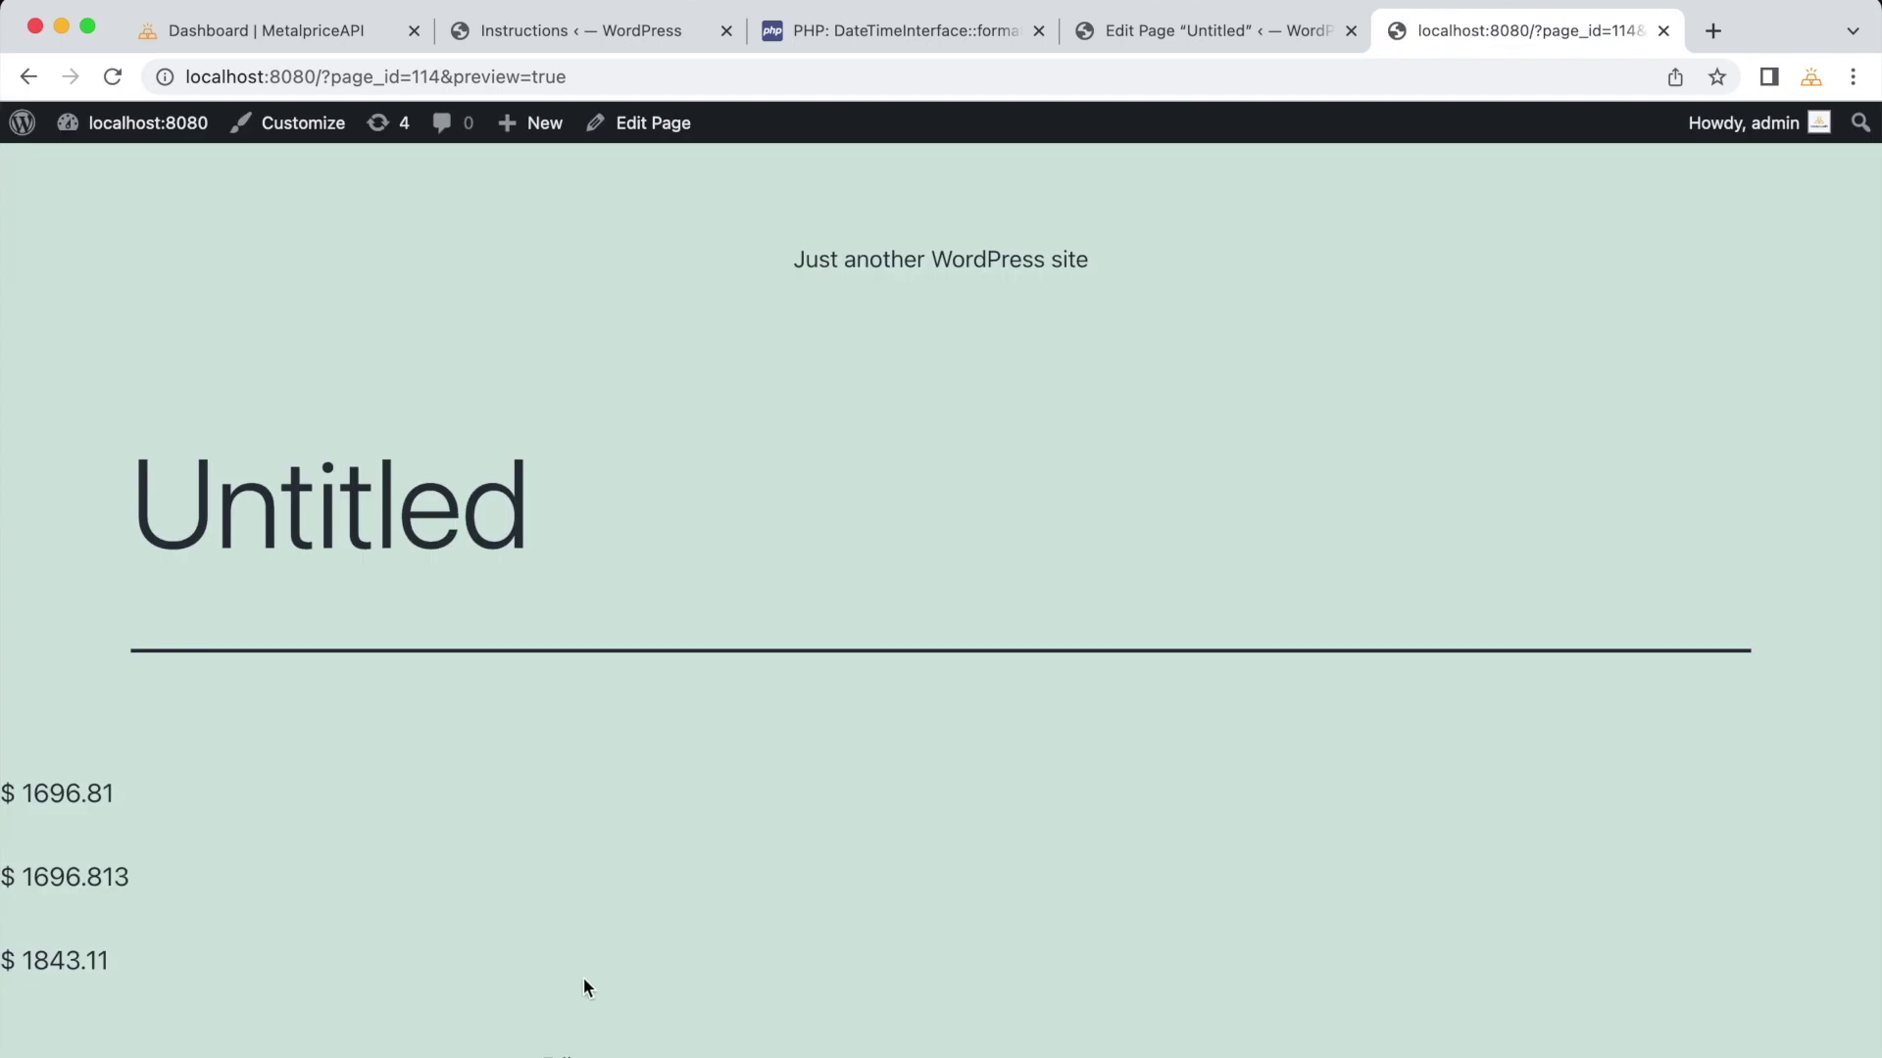
drag(111, 955, 3, 957)
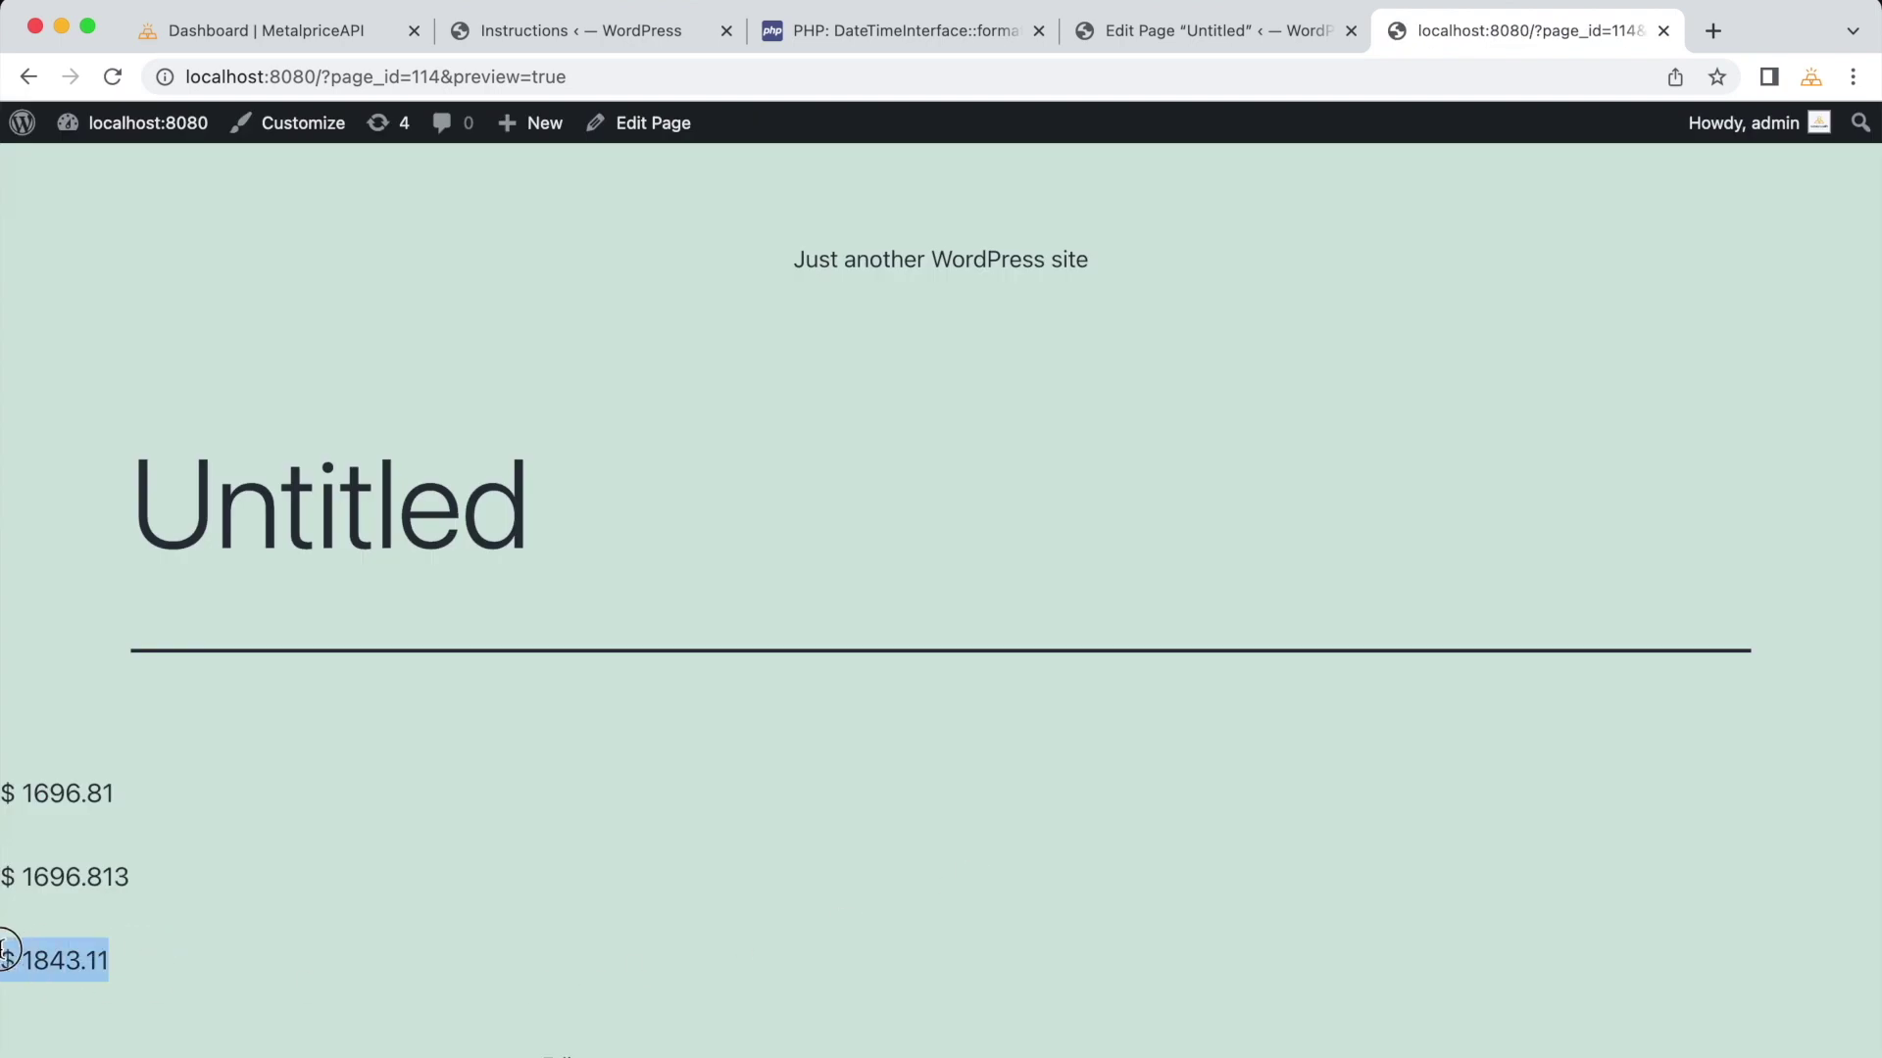
click(125, 975)
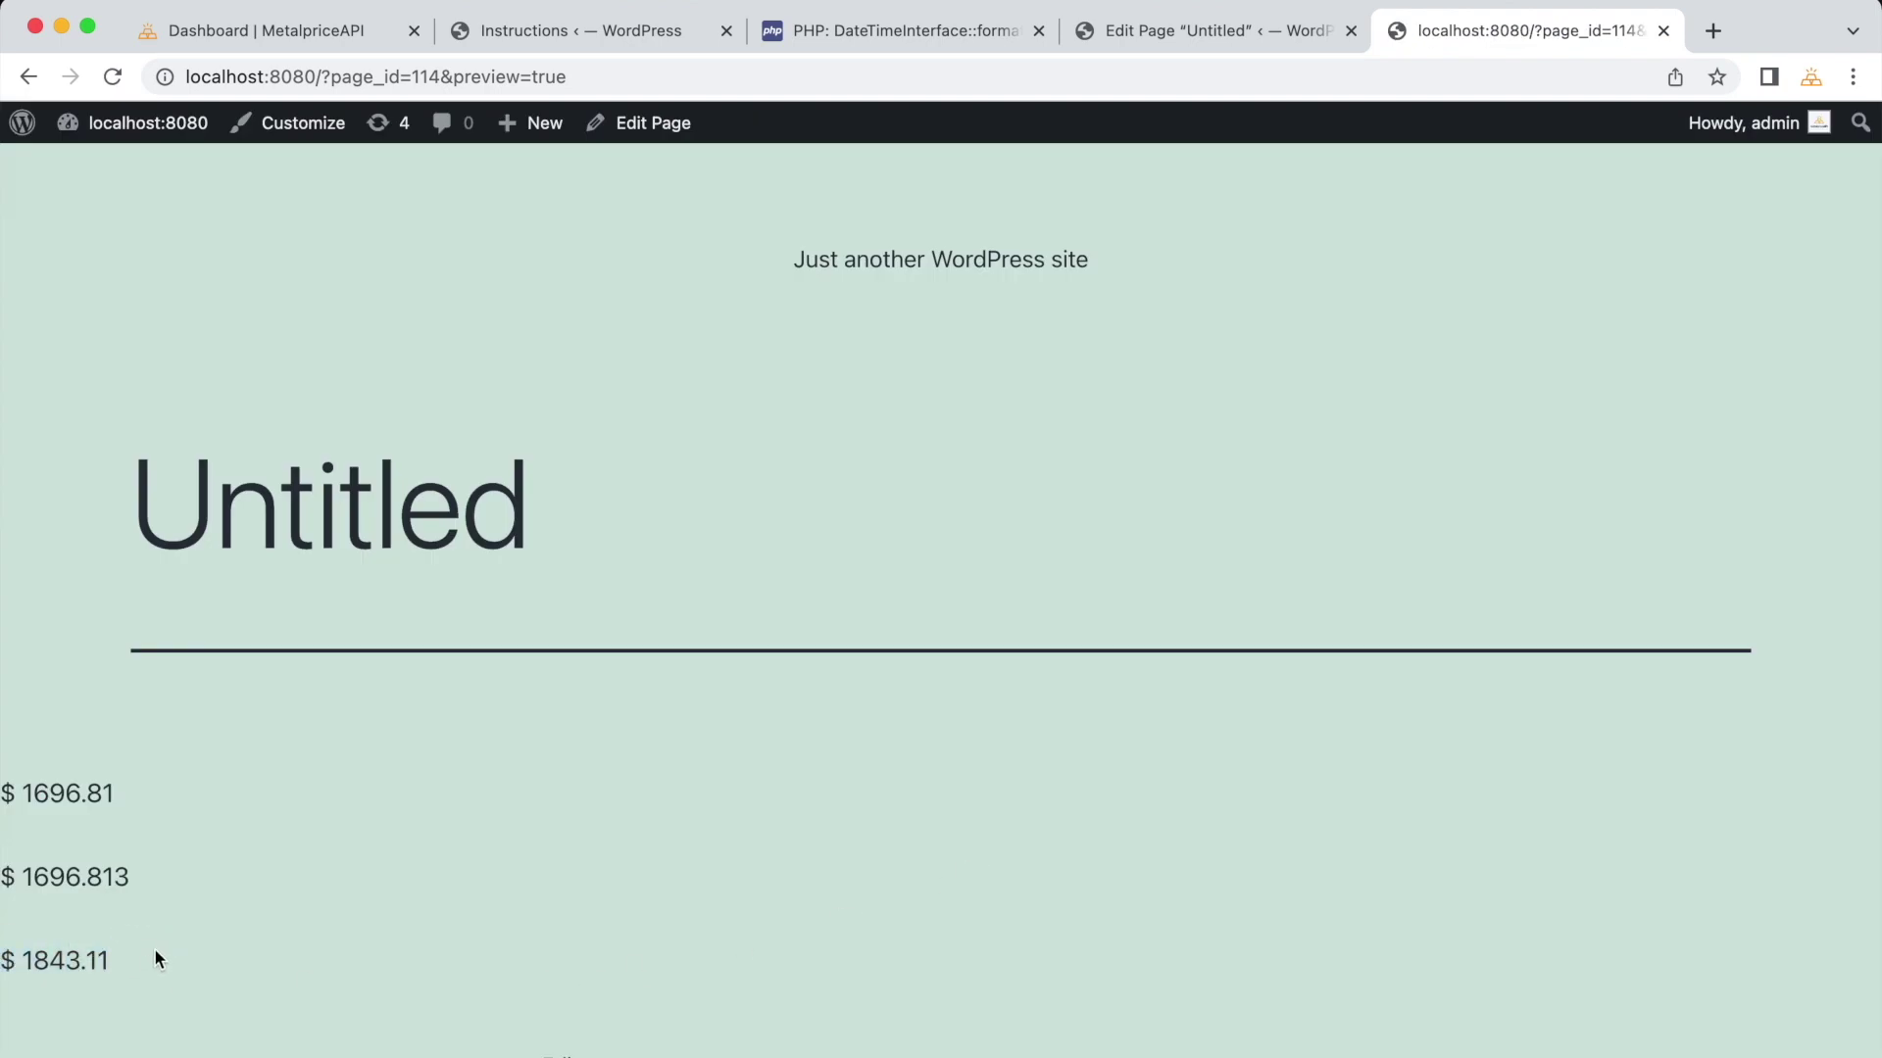
click(1113, 39)
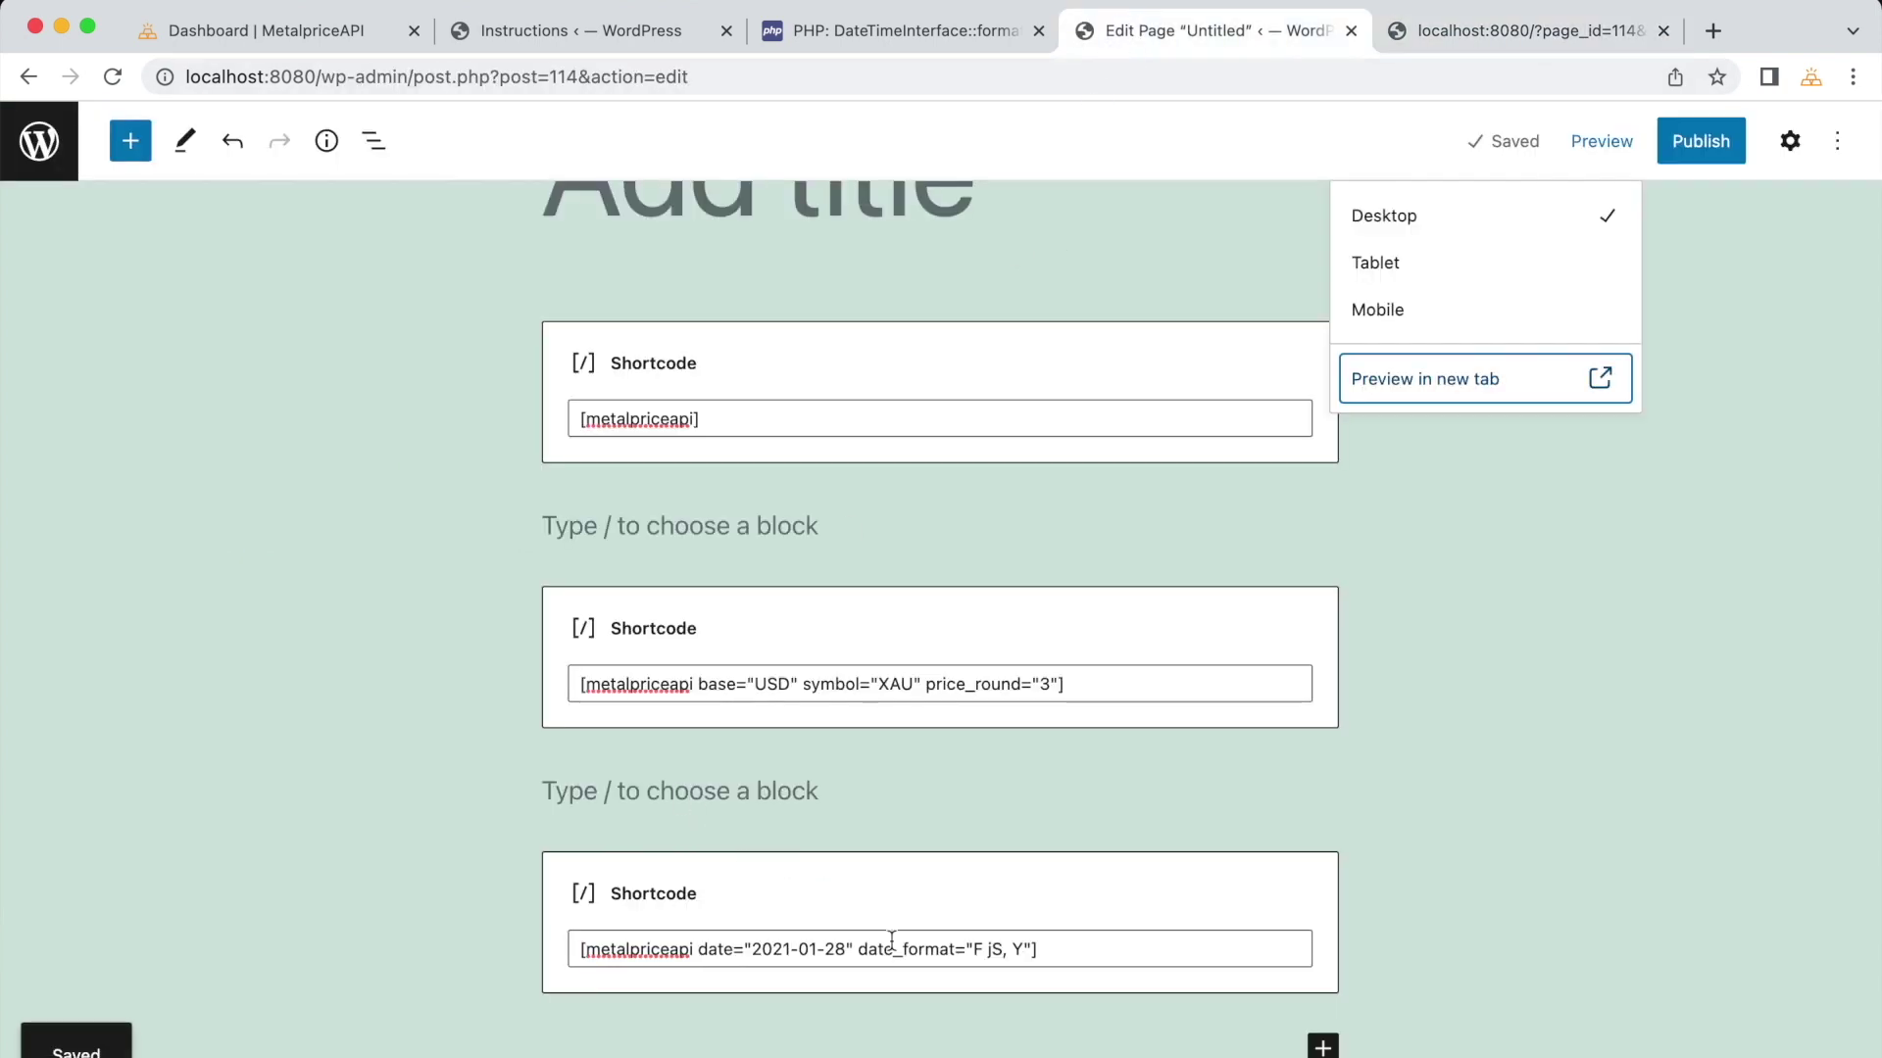
click(919, 829)
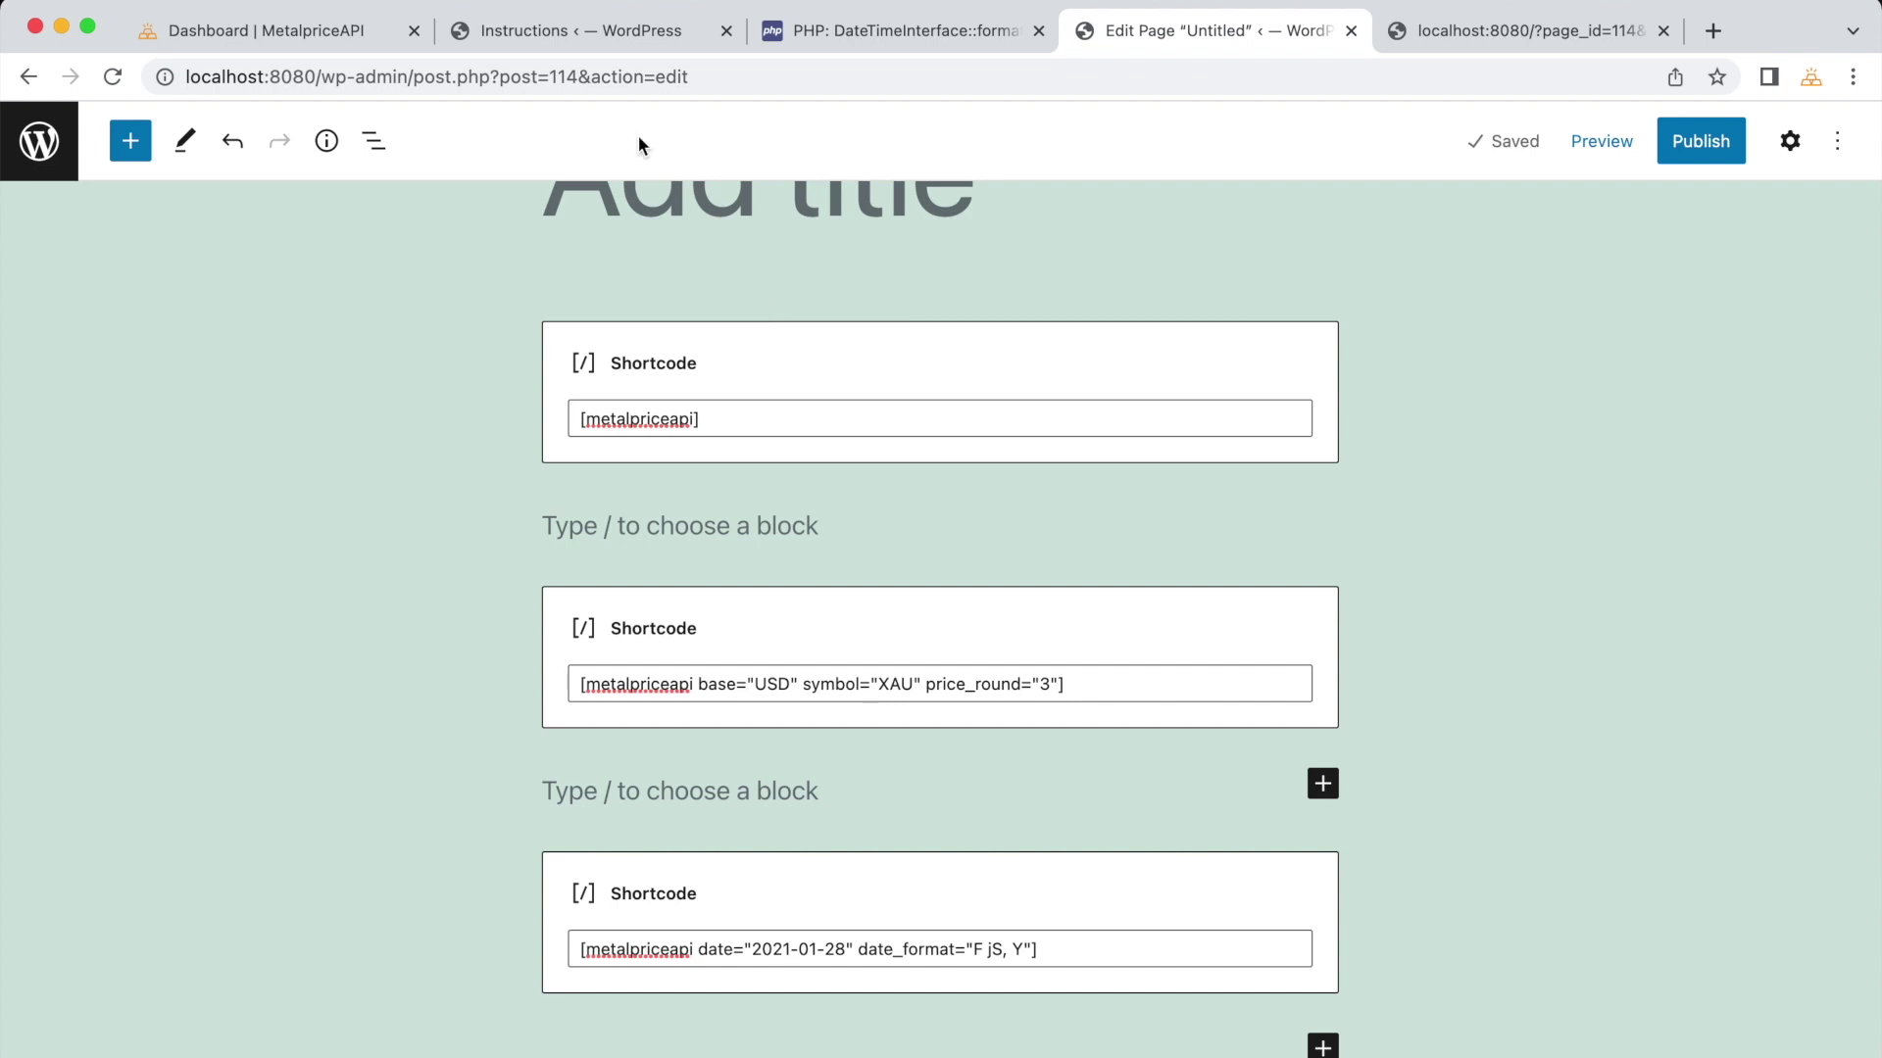
click(617, 43)
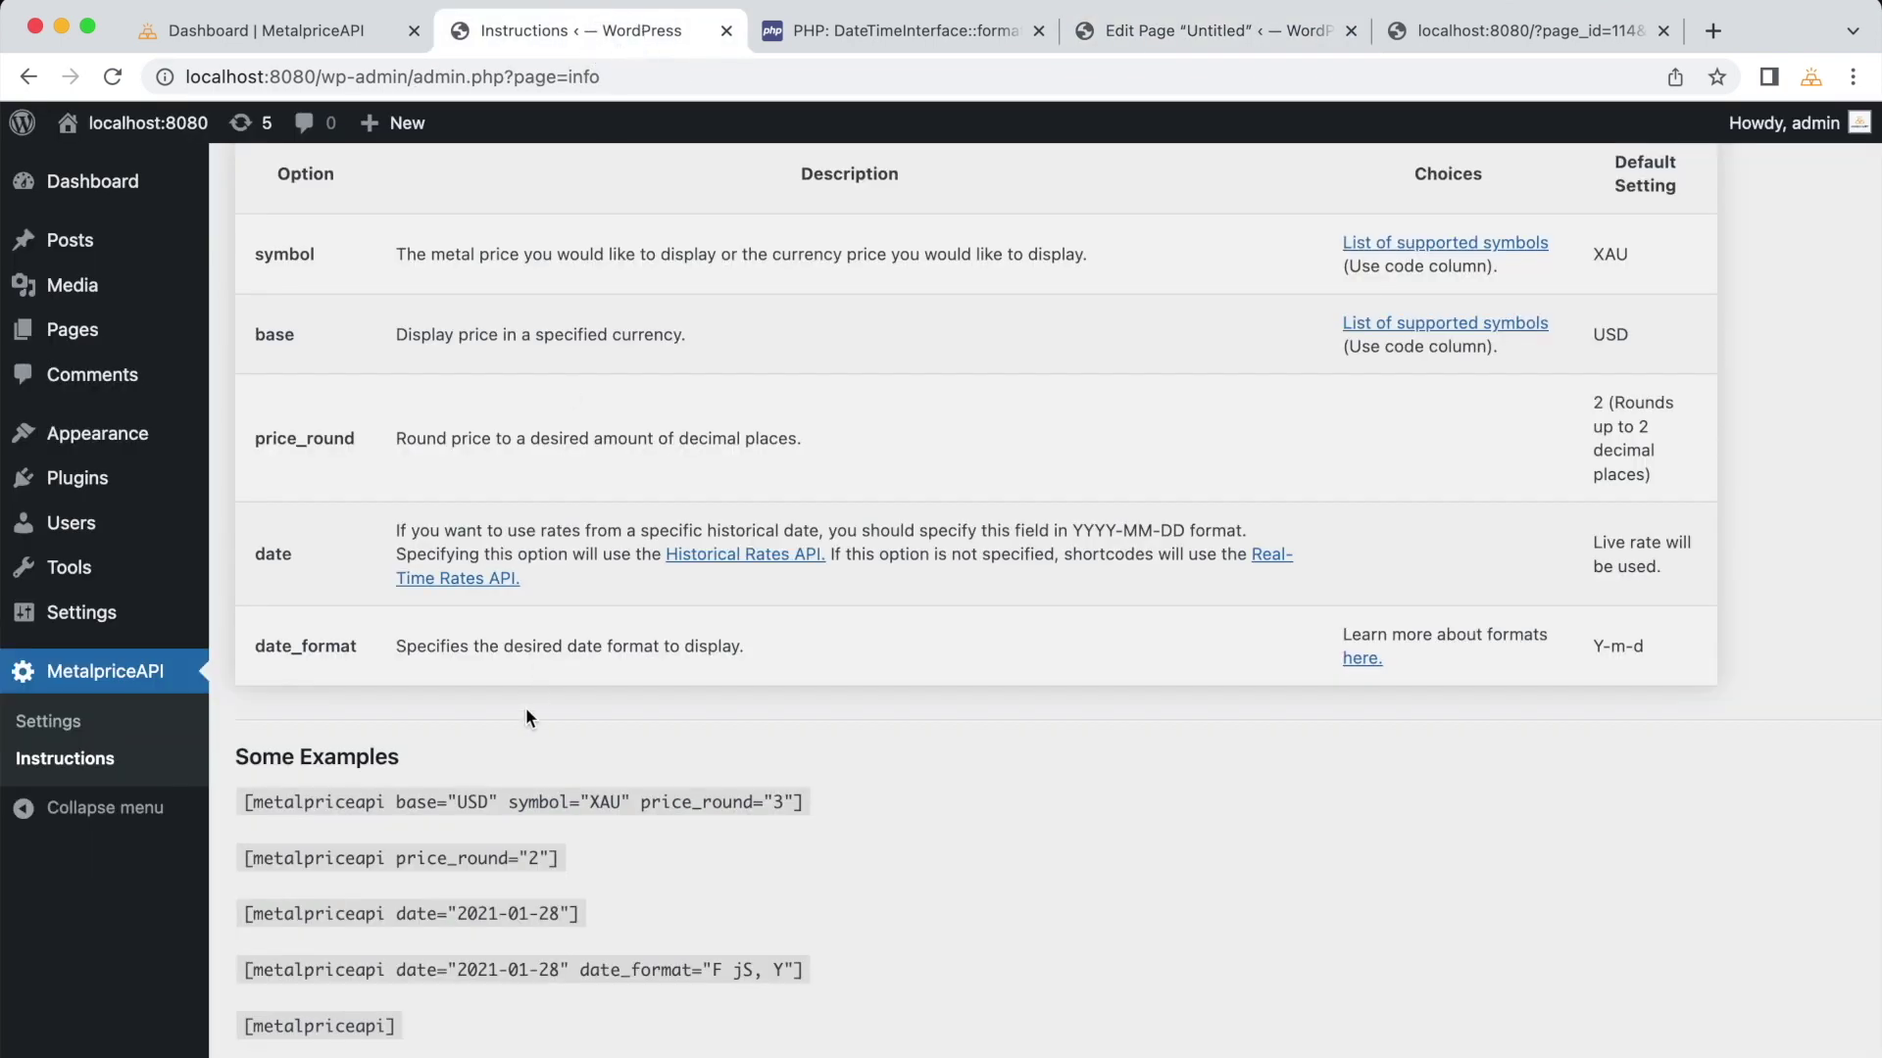
Step: Open the MetalpriceAPI settings and place the cursor in the Fetch Success template
scroll(451, 475, up, 3)
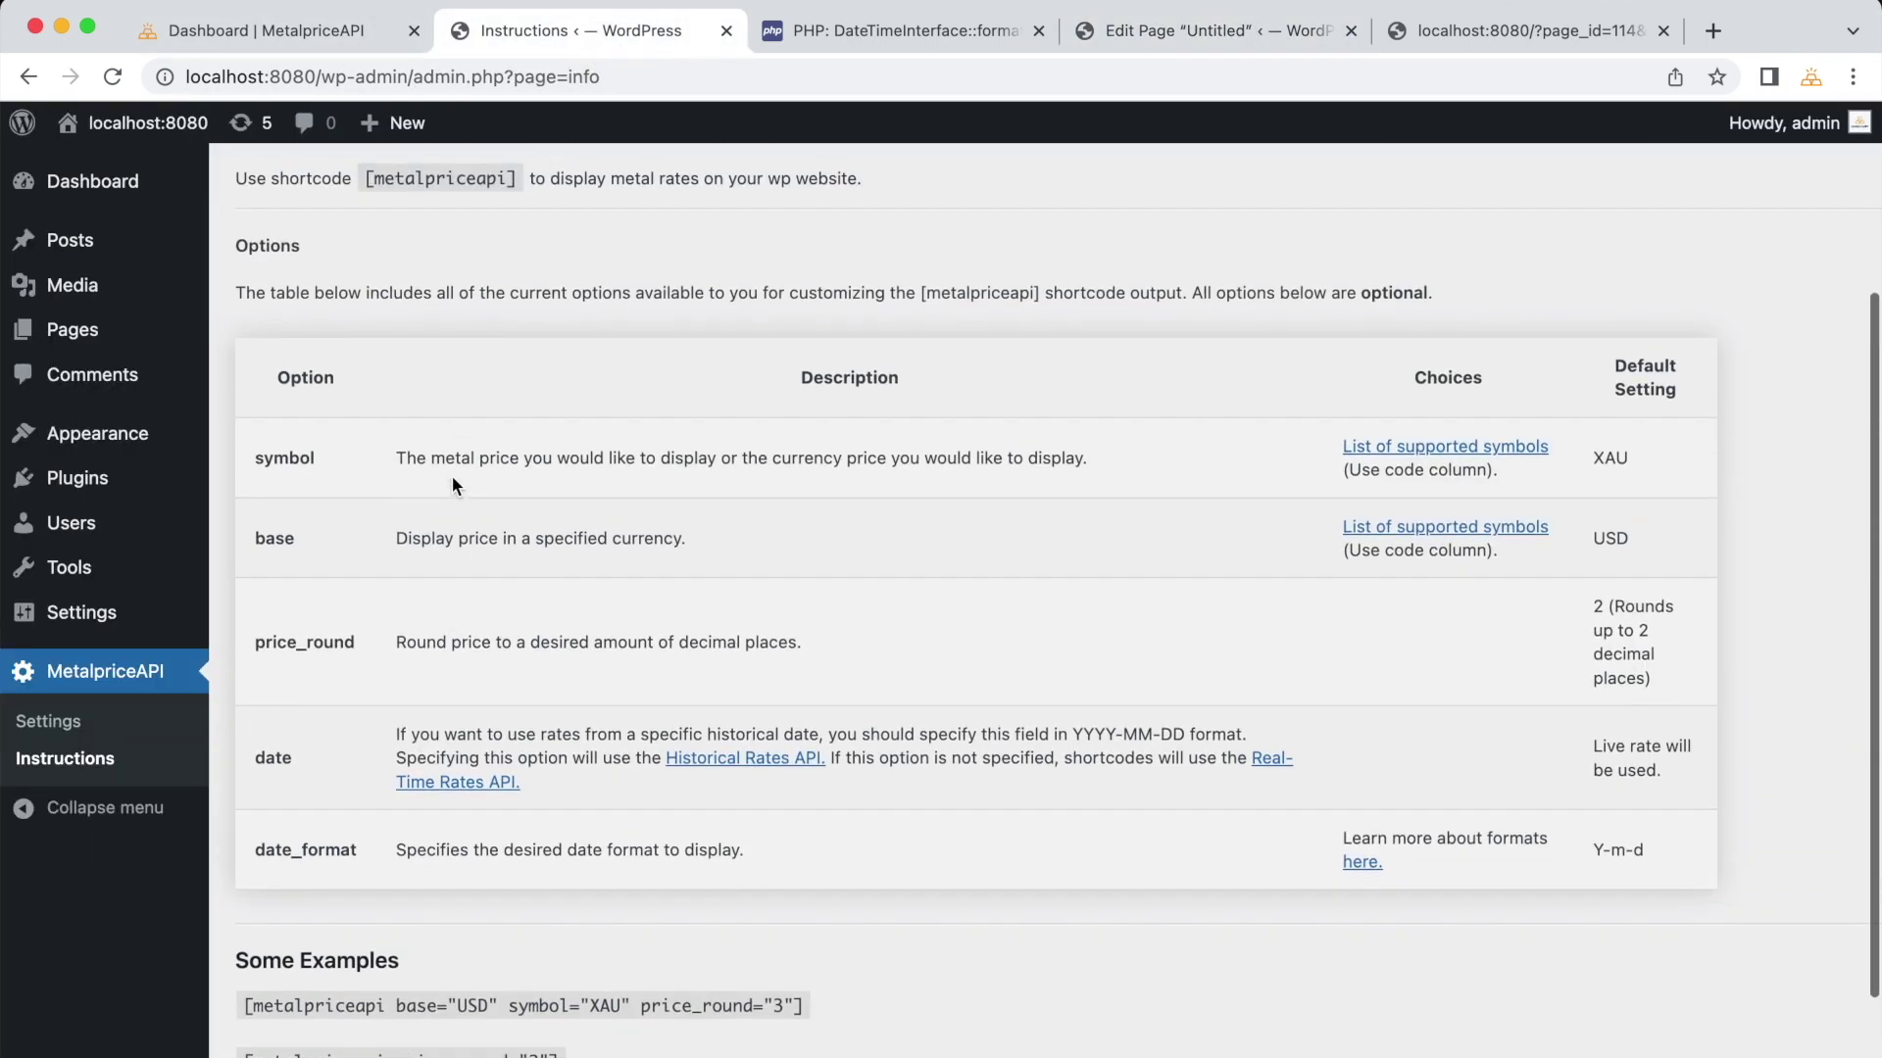
click(49, 721)
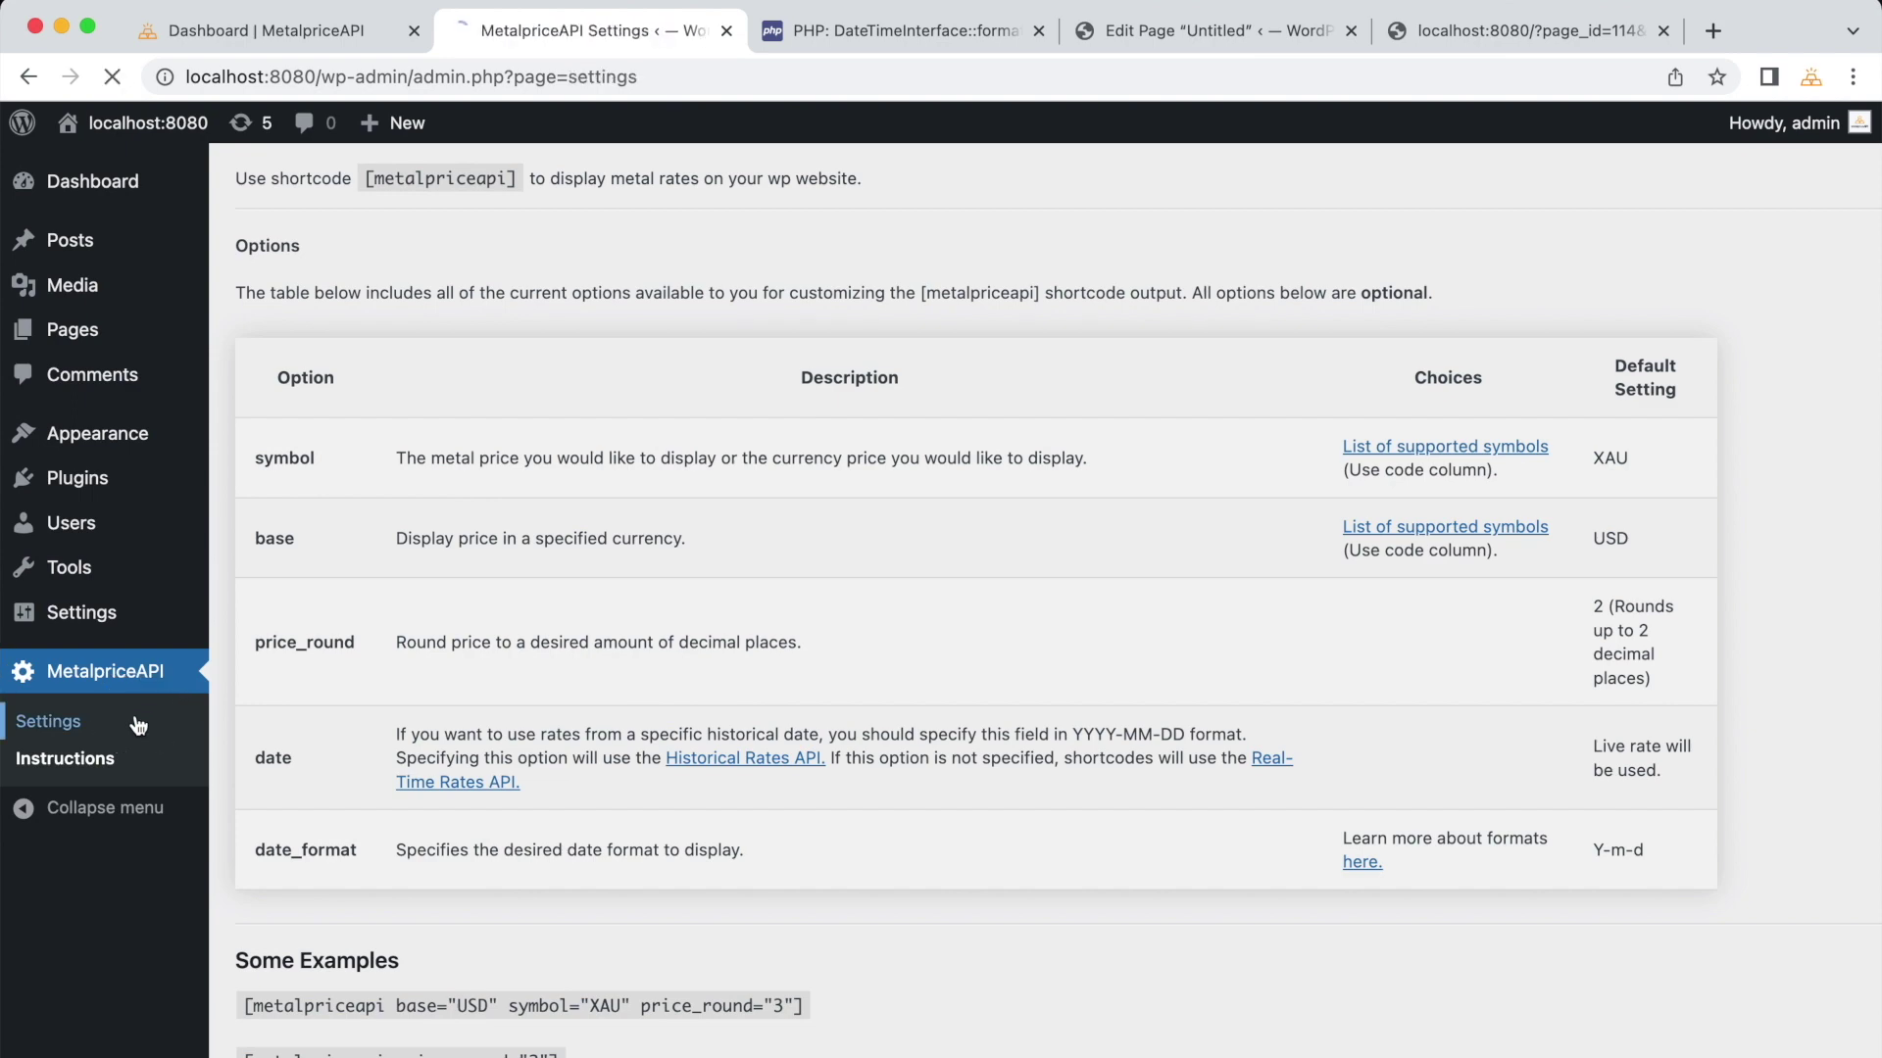
scroll(504, 733, down, 3)
click(702, 526)
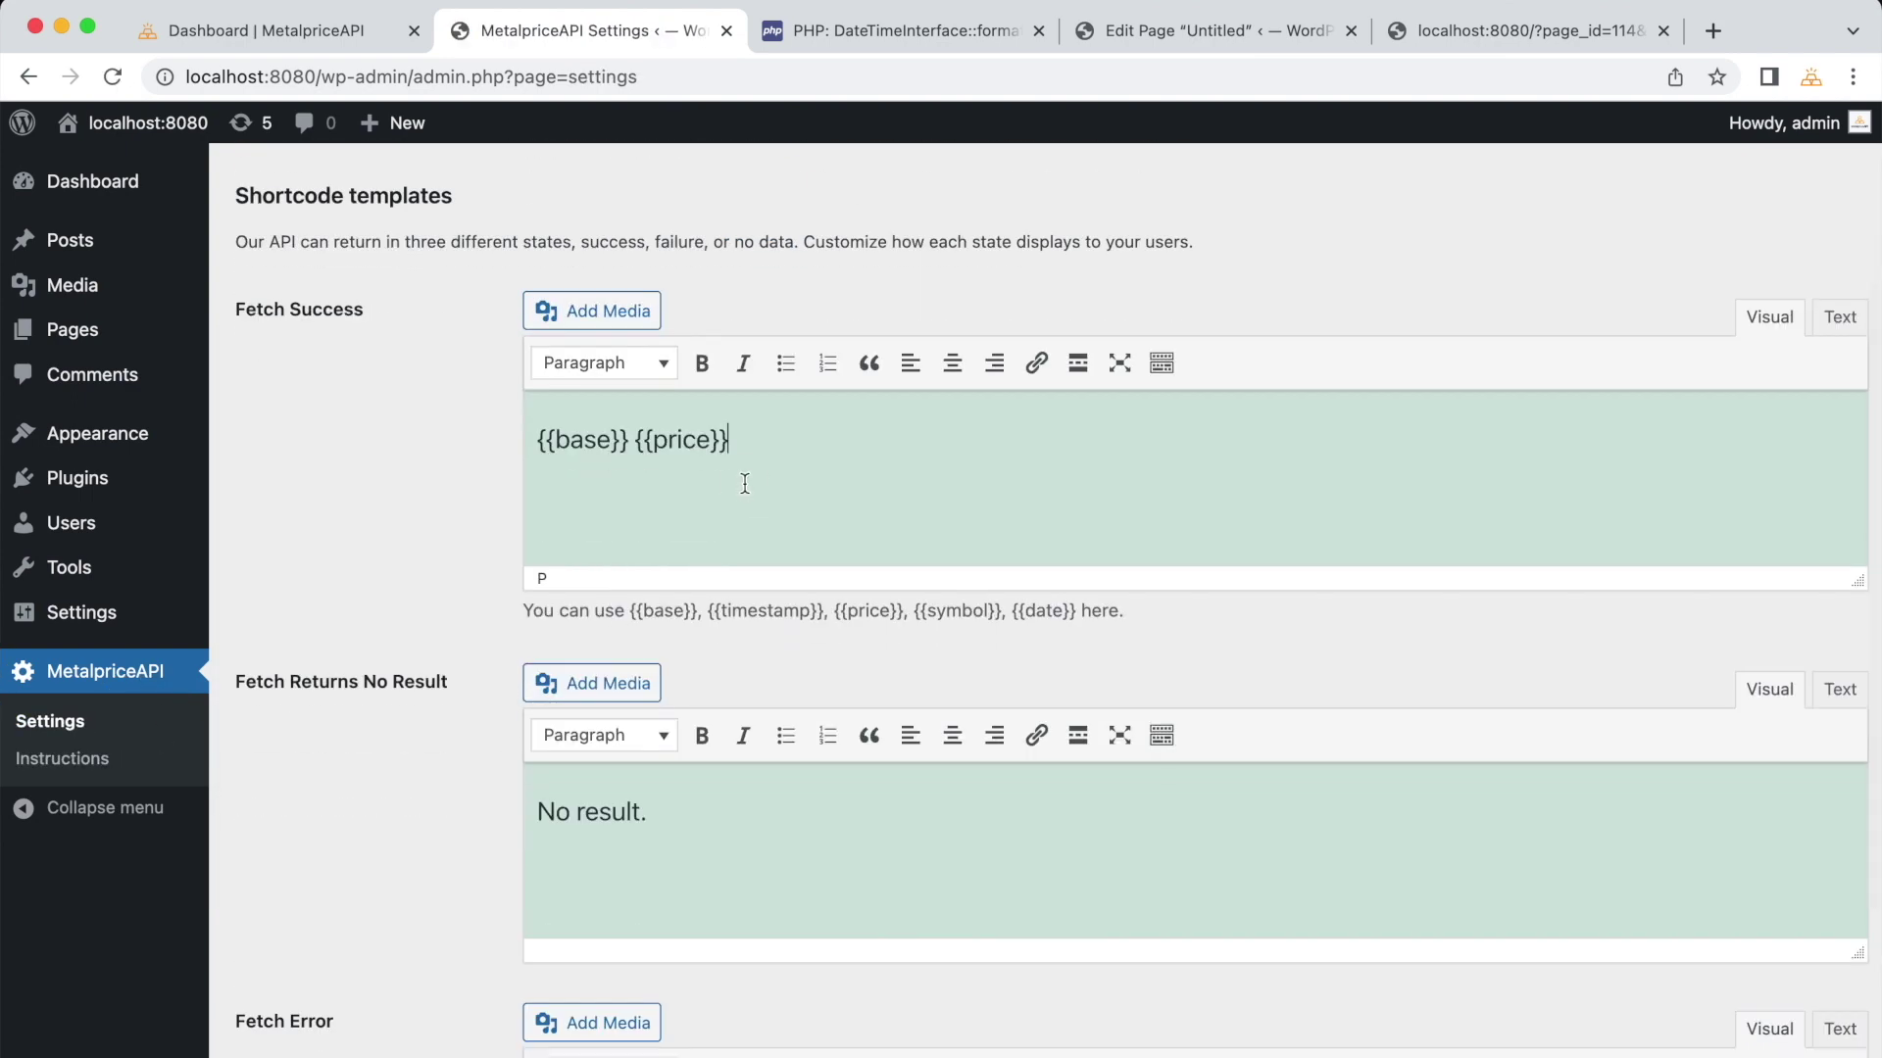
drag(800, 444, 481, 447)
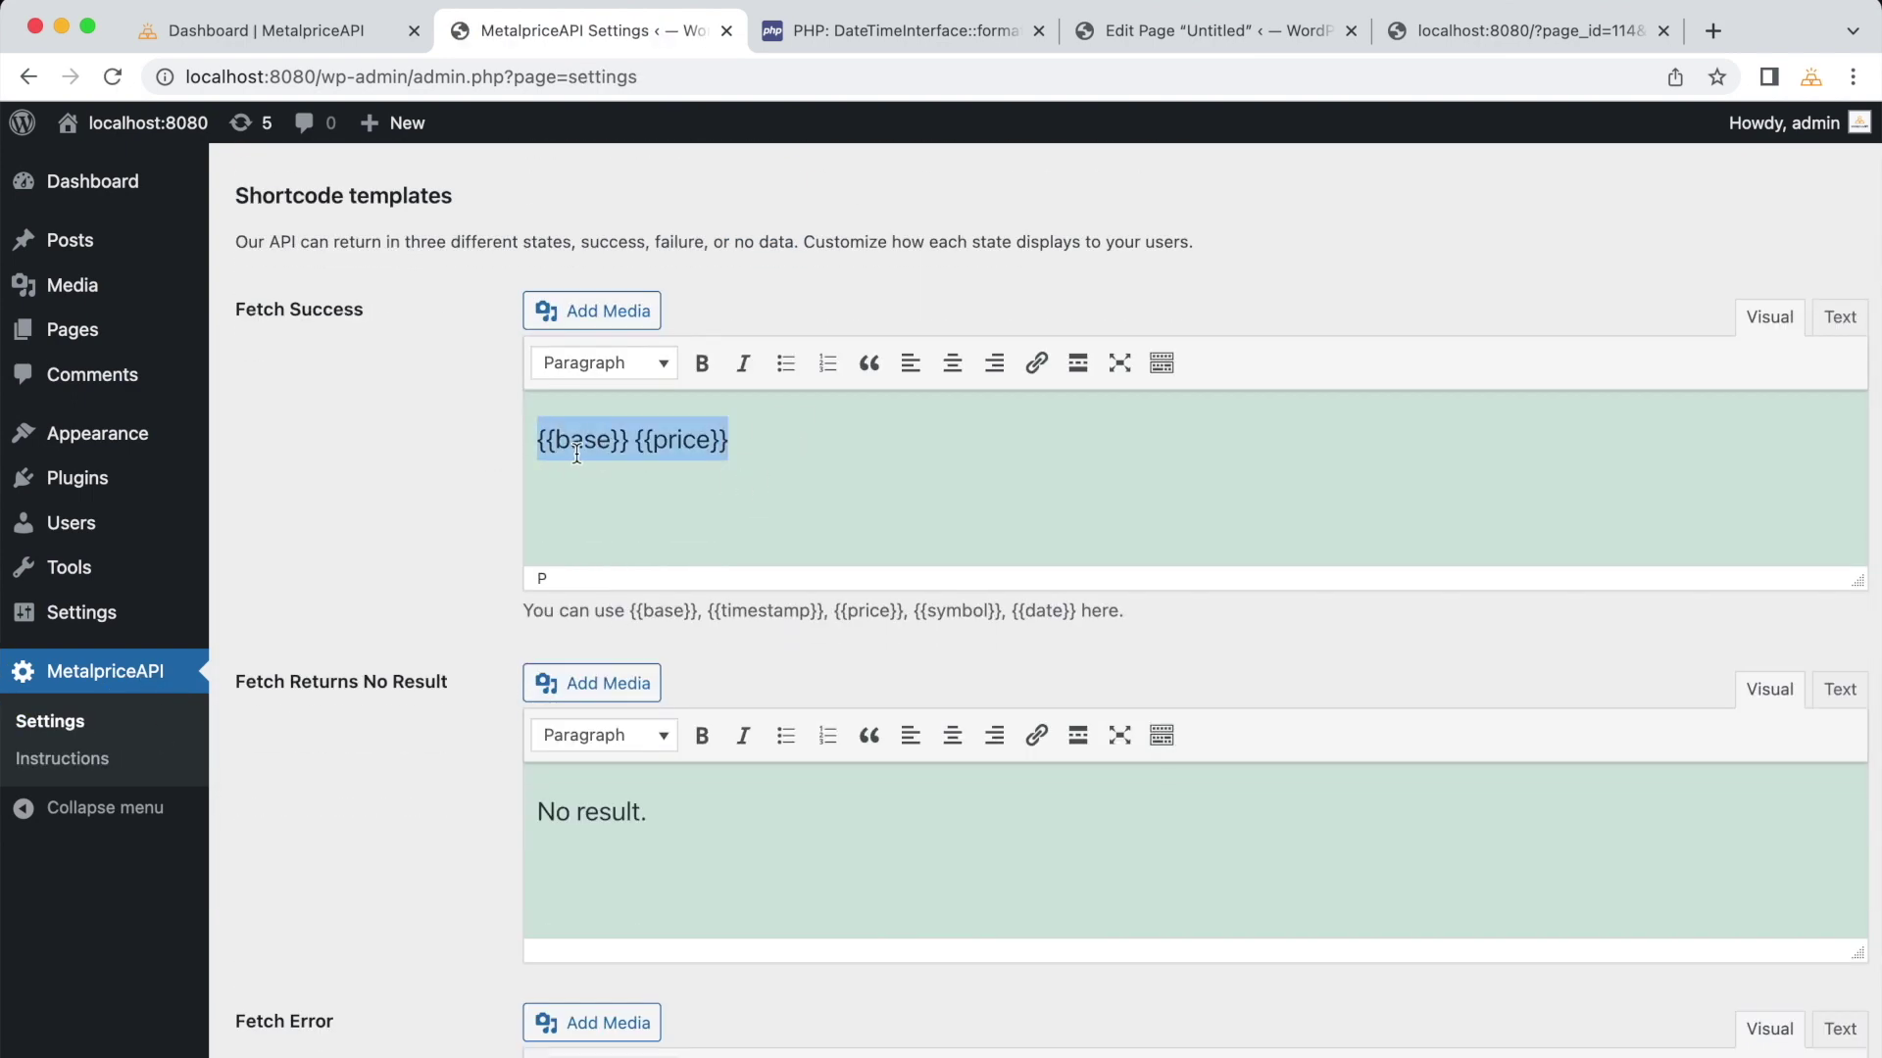
click(627, 441)
key(Right)
key(Right)
key(Right)
key(Right)
key(Right)
key(Right)
key(Right)
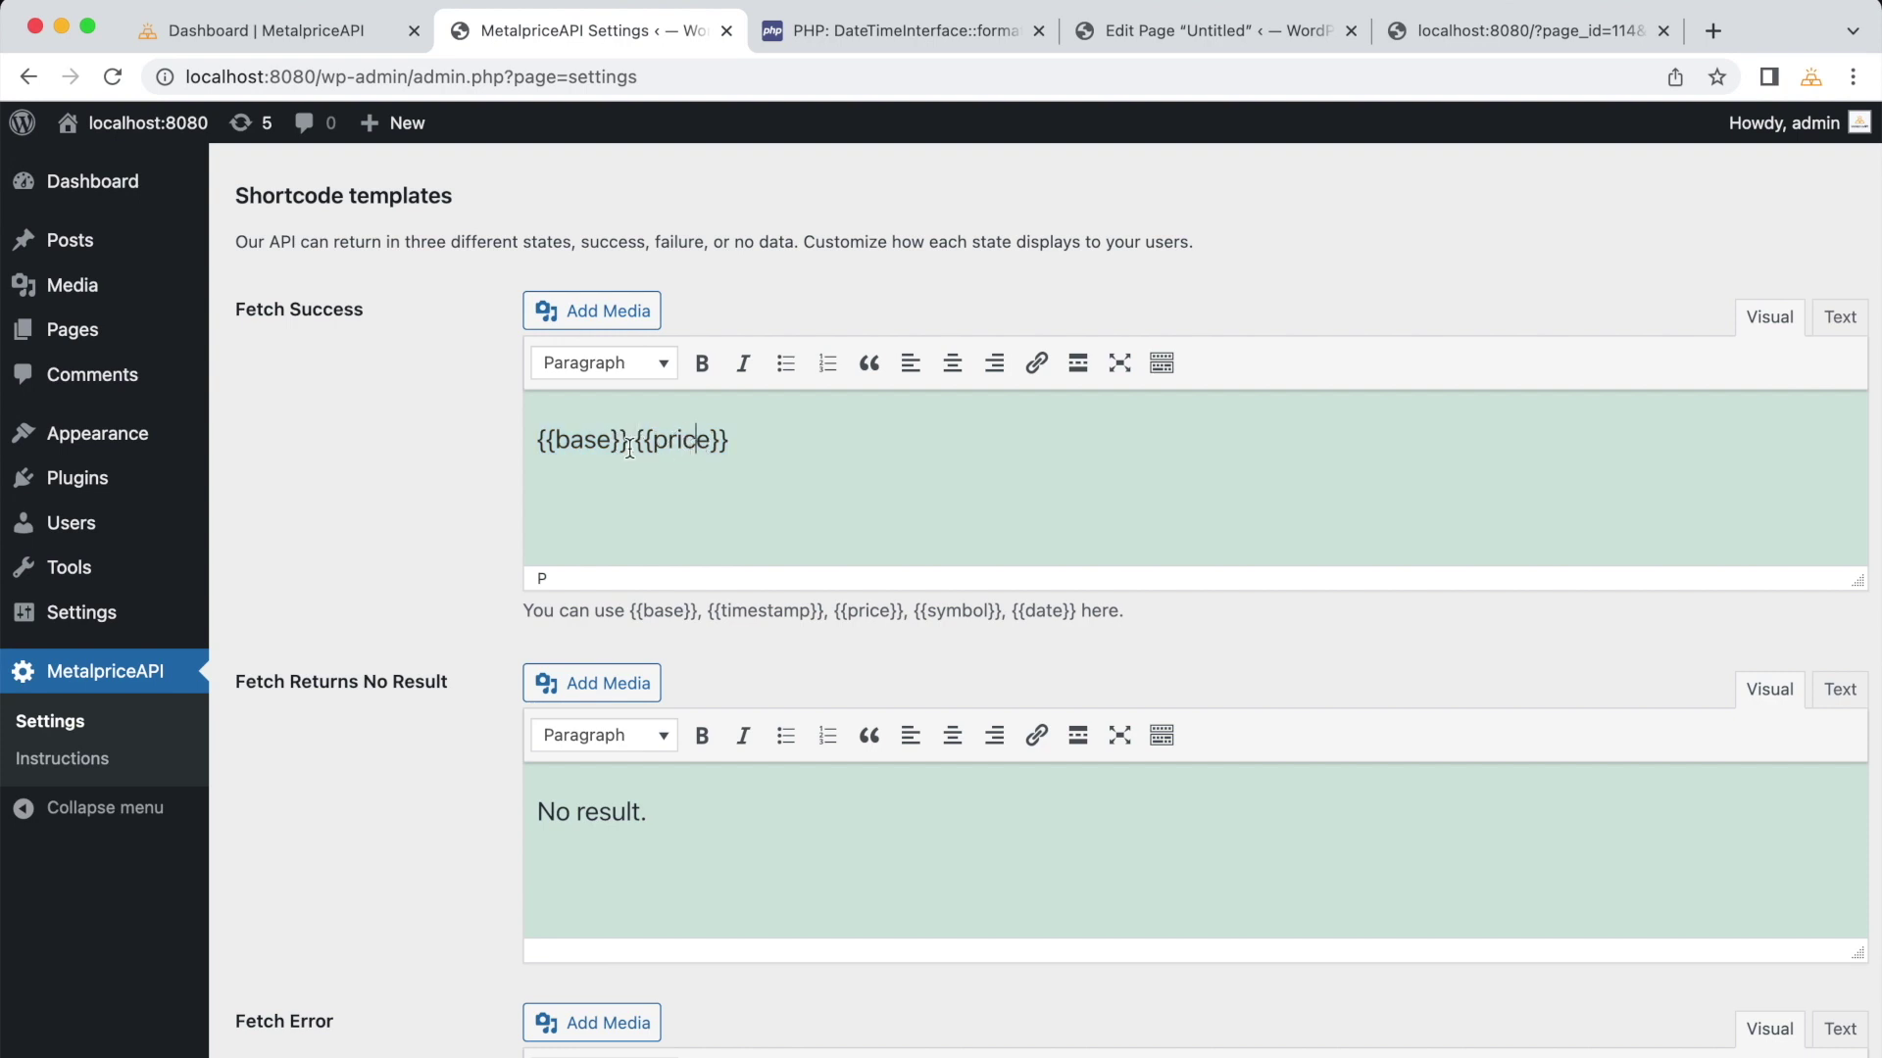
click(638, 446)
Step: Move {{base}} after {{price}} so Fetch Success reads {{price}} {{base}}, and save
drag(632, 443, 441, 443)
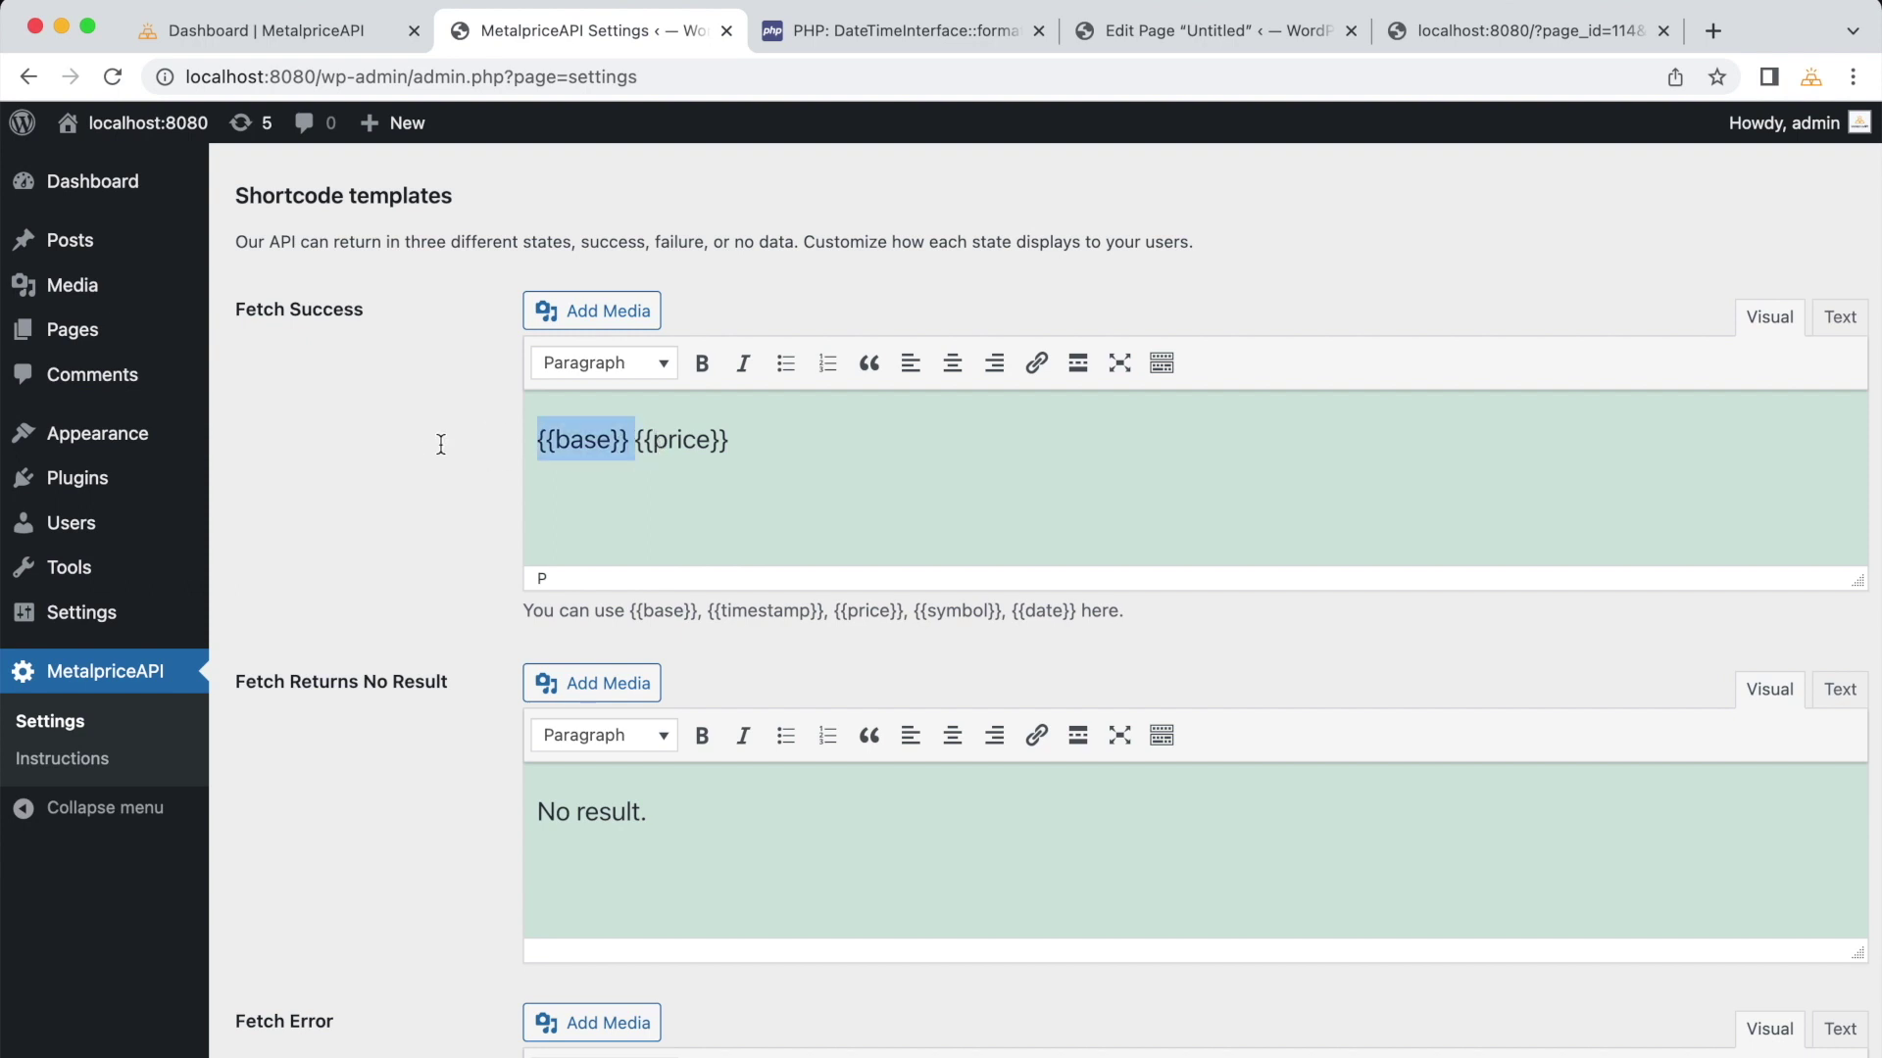
key(BackSpace)
click(737, 440)
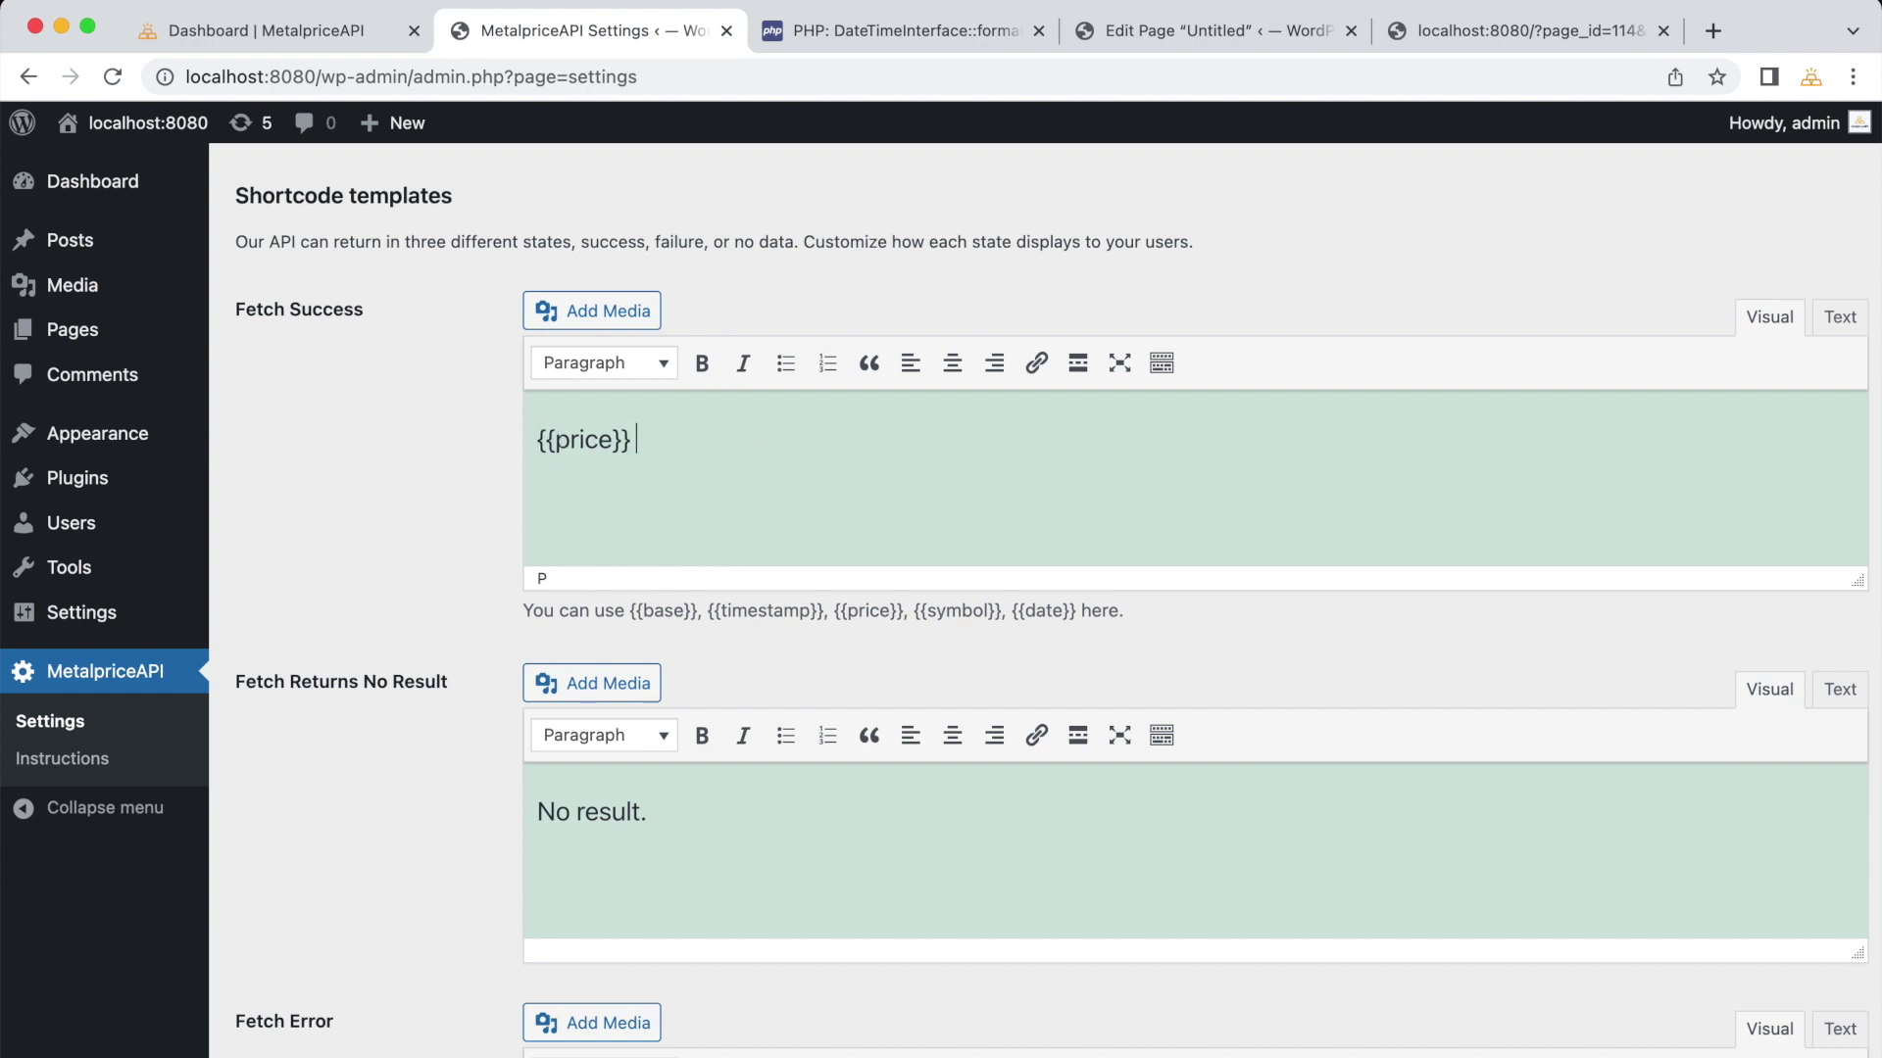
text({{base}})
scroll(508, 764, down, 4)
click(265, 1019)
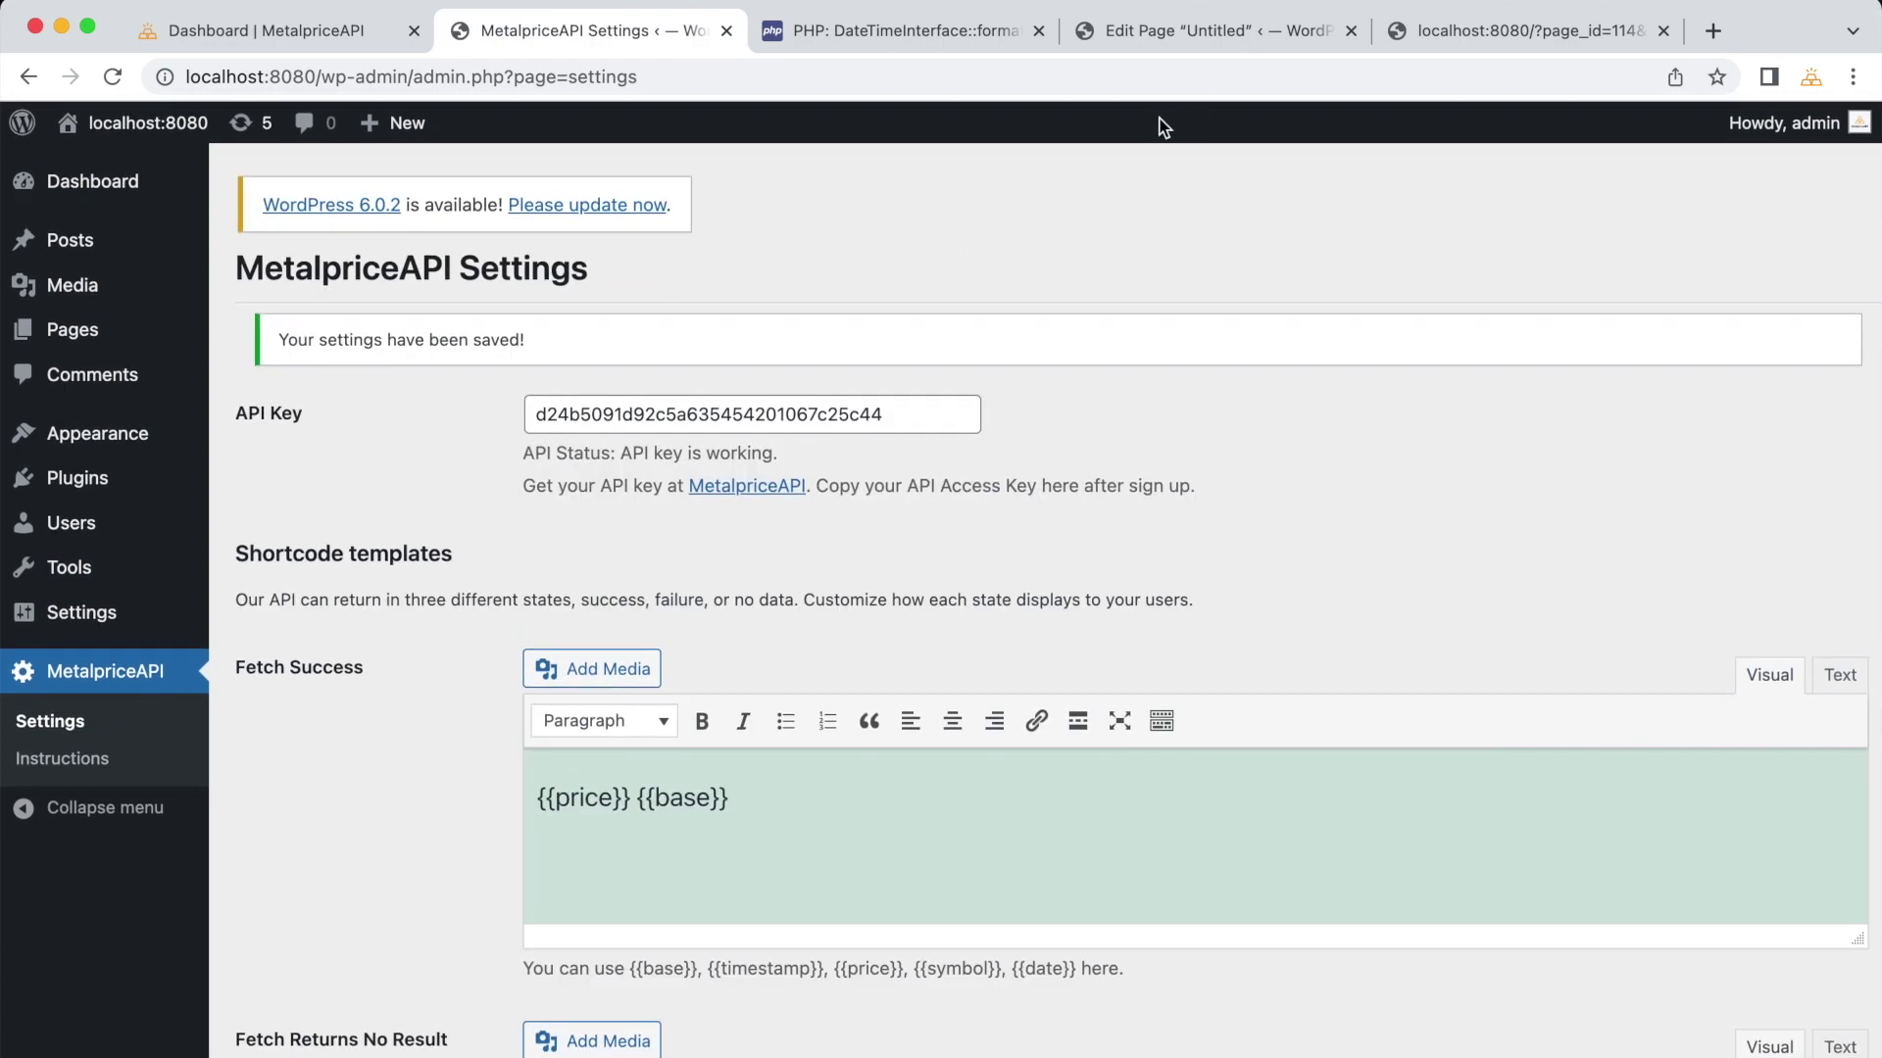
Step: Preview the page in a new tab and check the first price now reads 1696.81 $
click(1103, 37)
click(1602, 141)
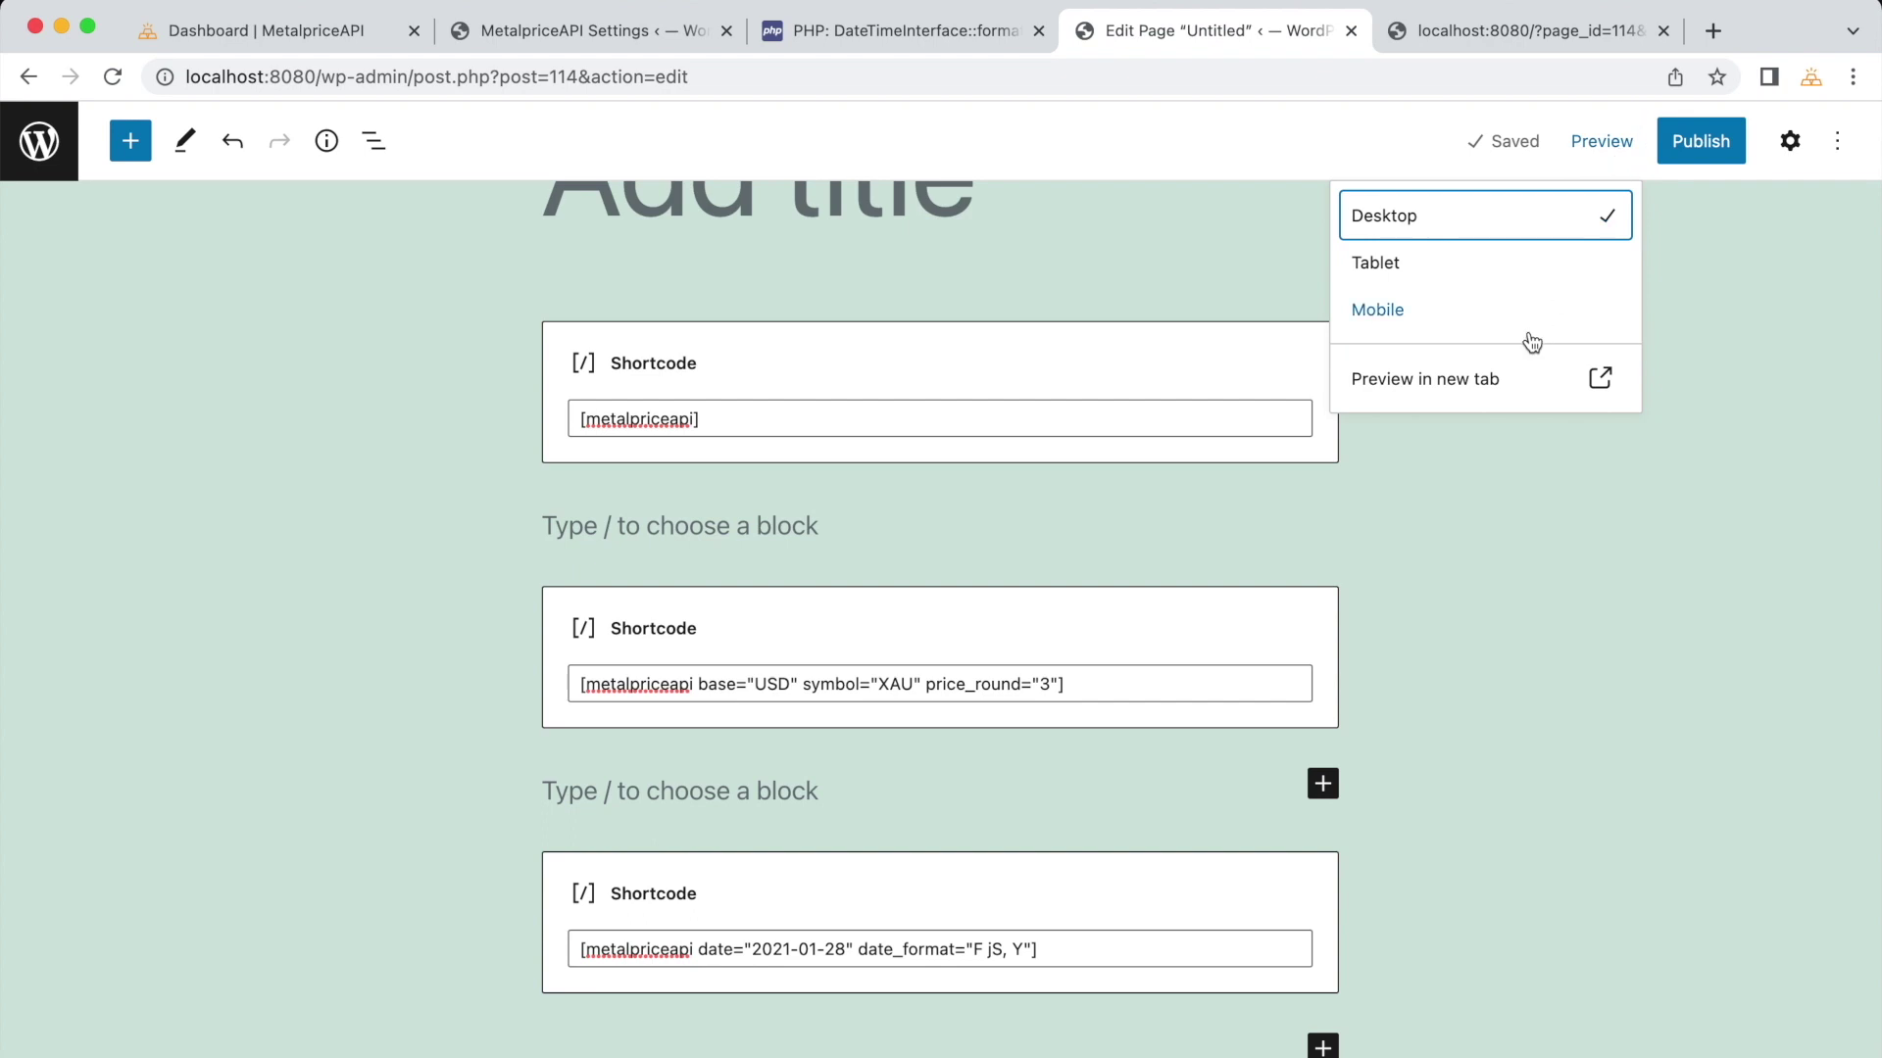
click(1504, 378)
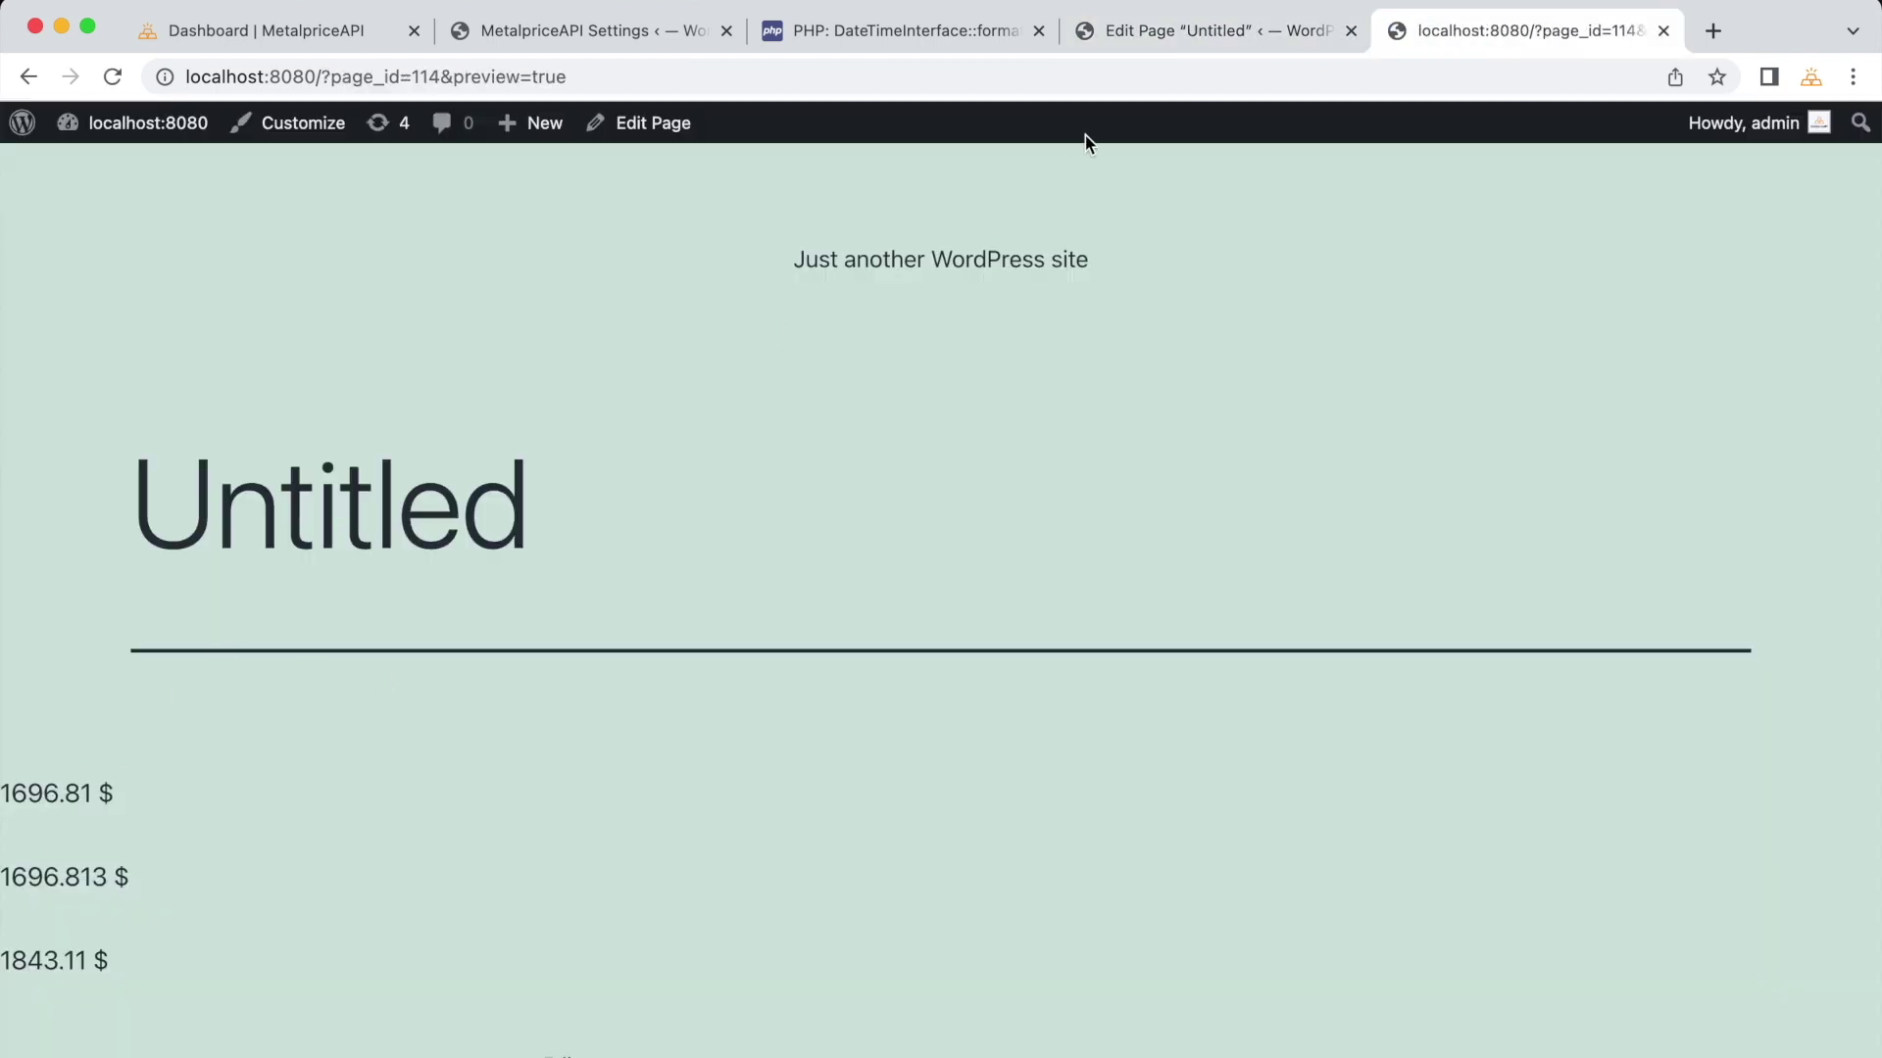
click(668, 28)
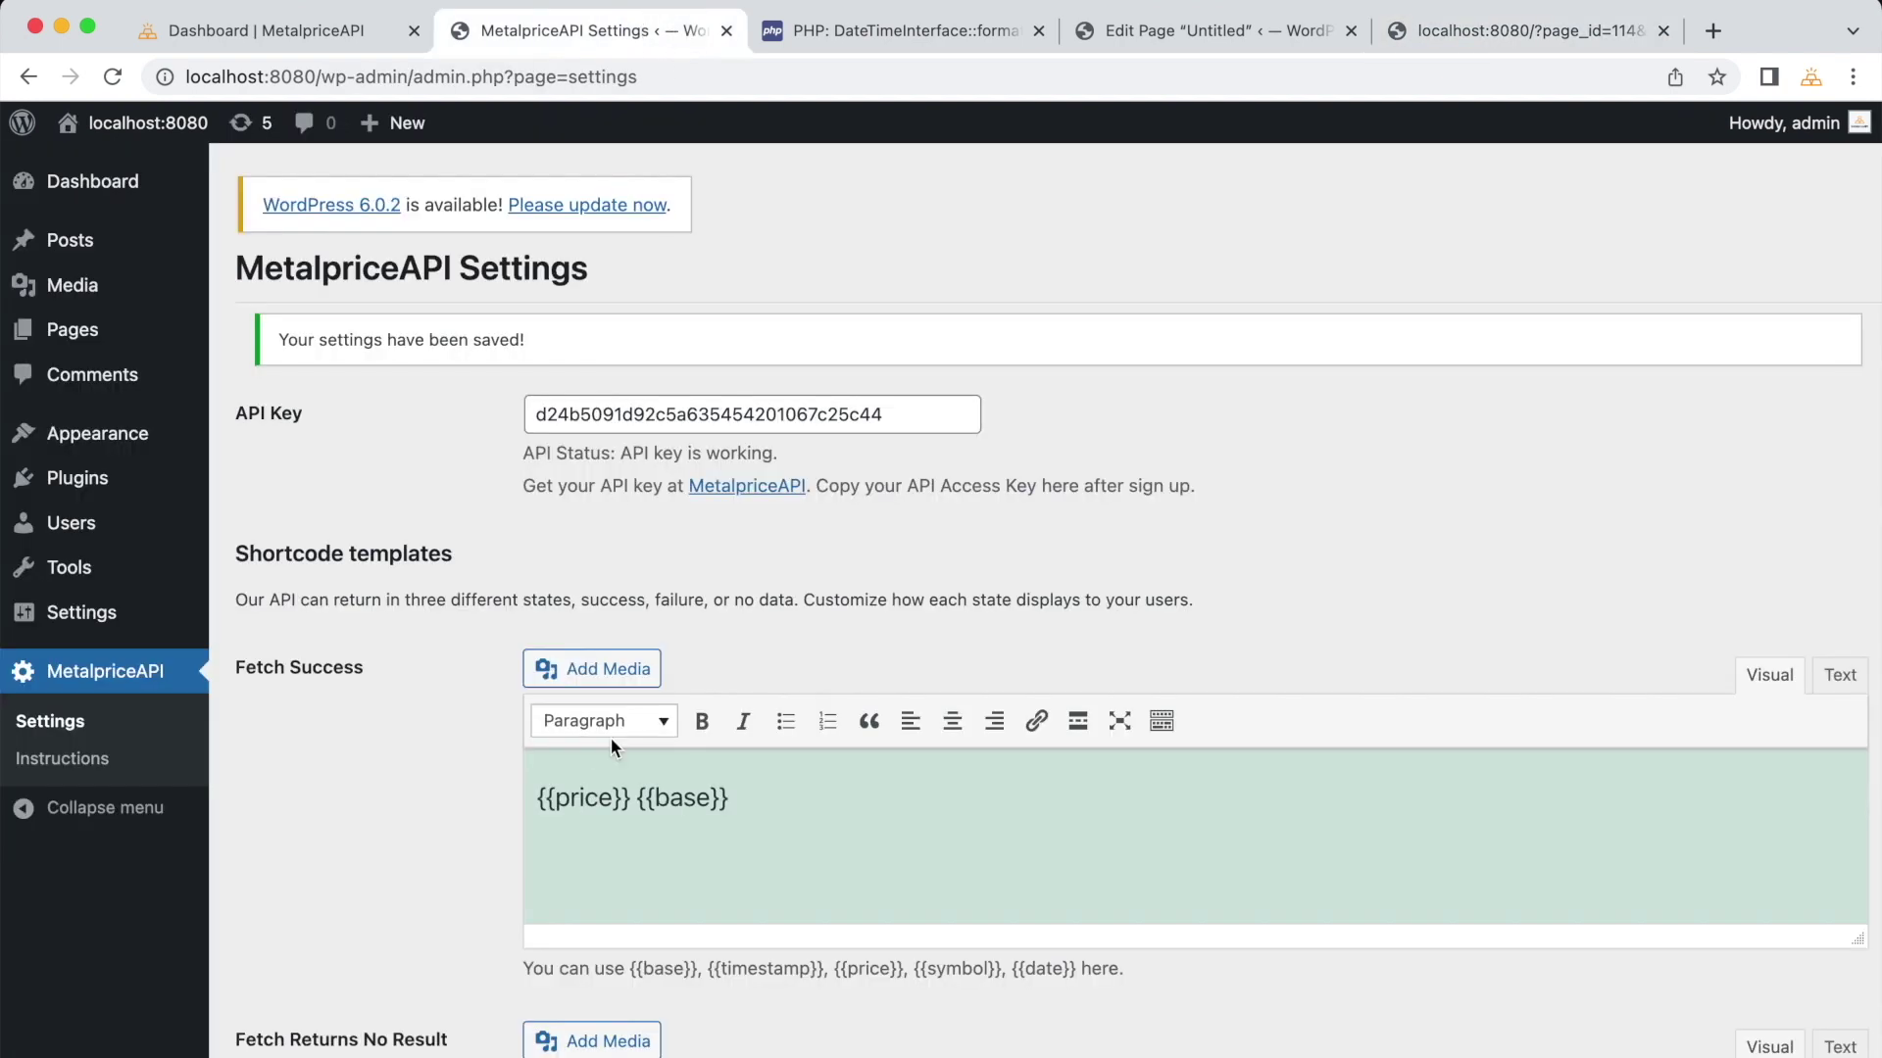
click(1446, 34)
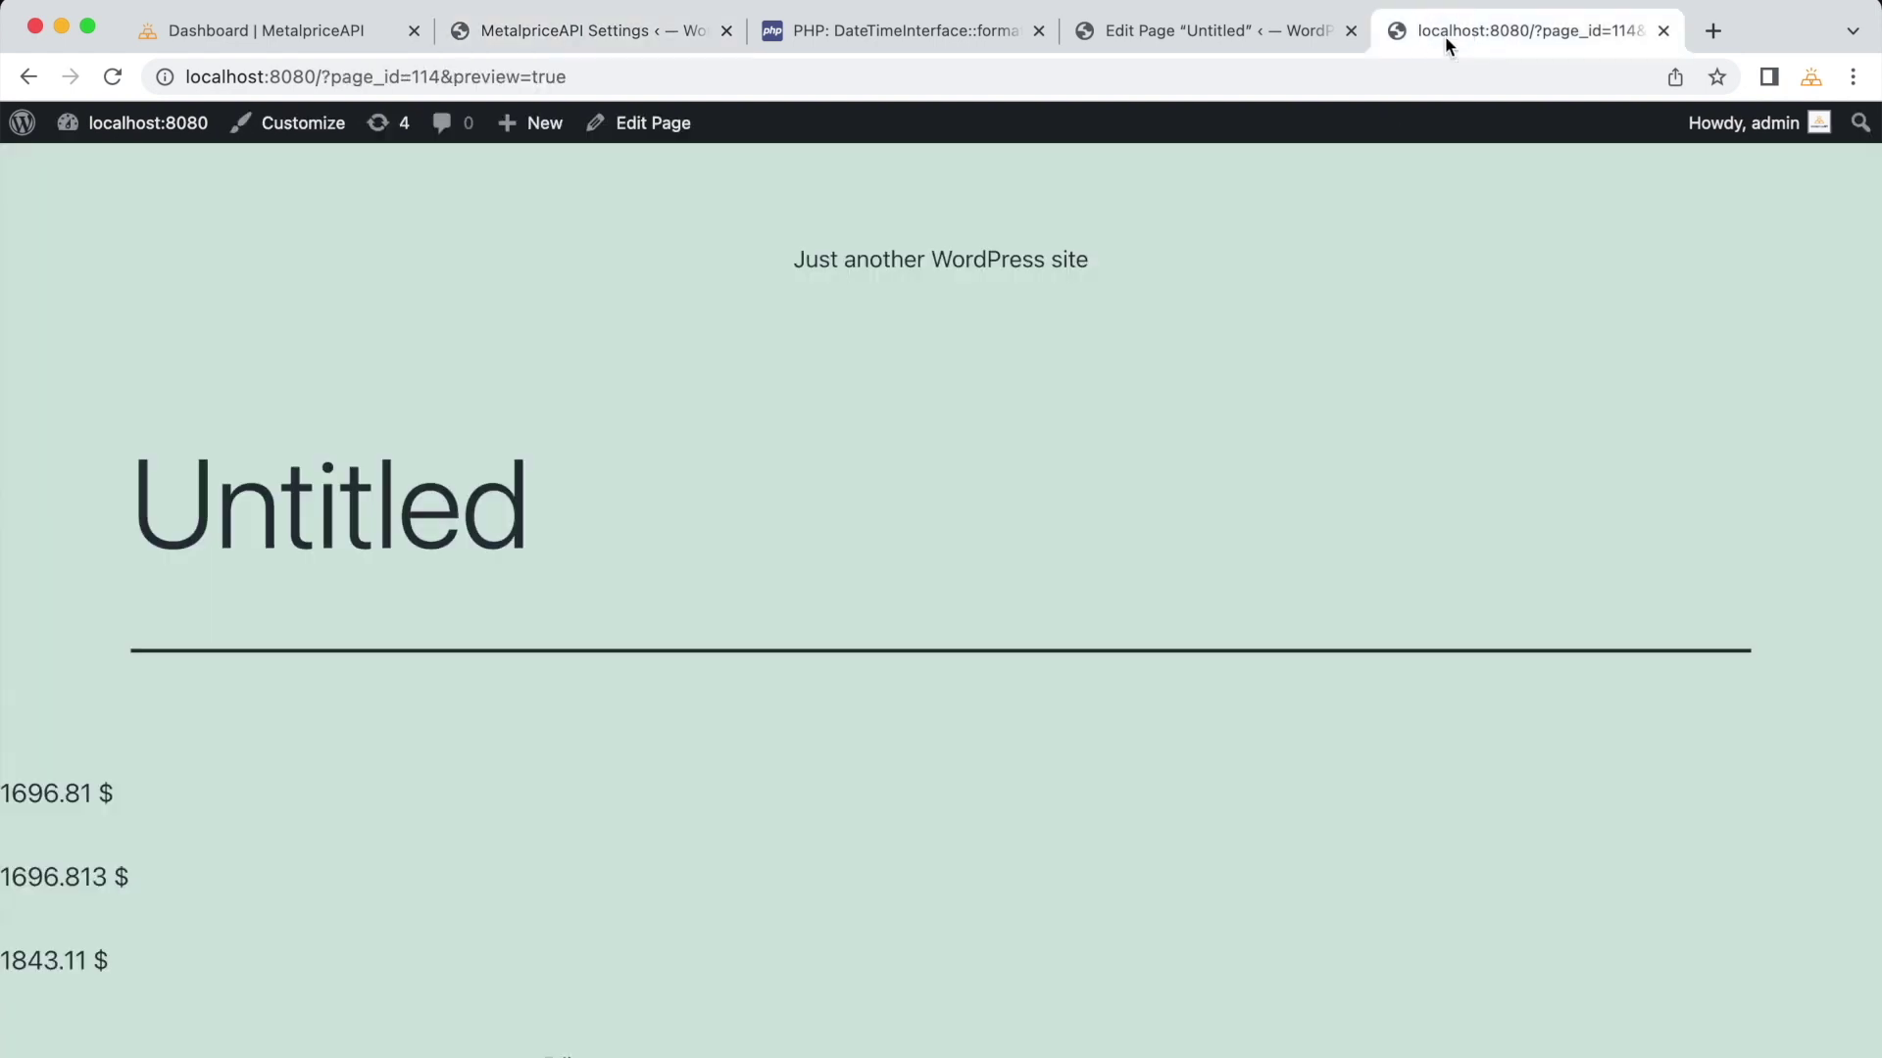
drag(93, 794, 2, 794)
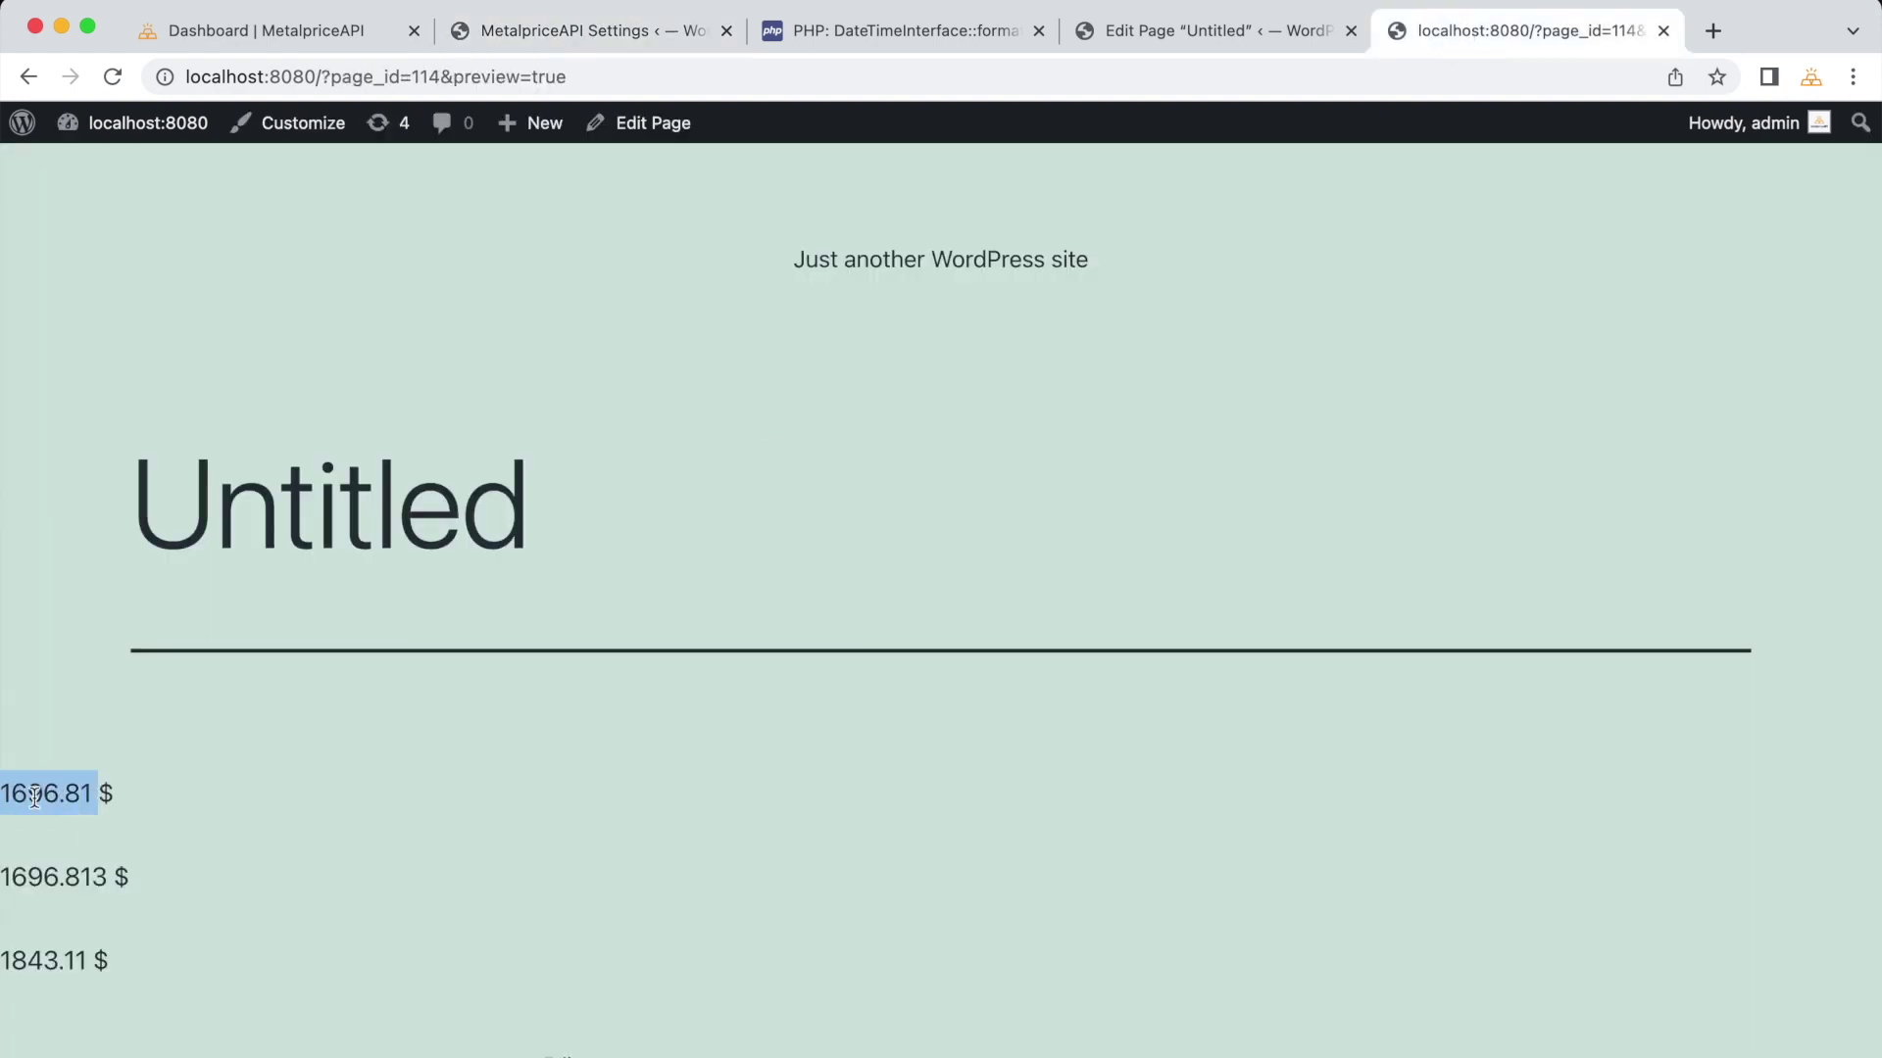
click(129, 800)
click(117, 792)
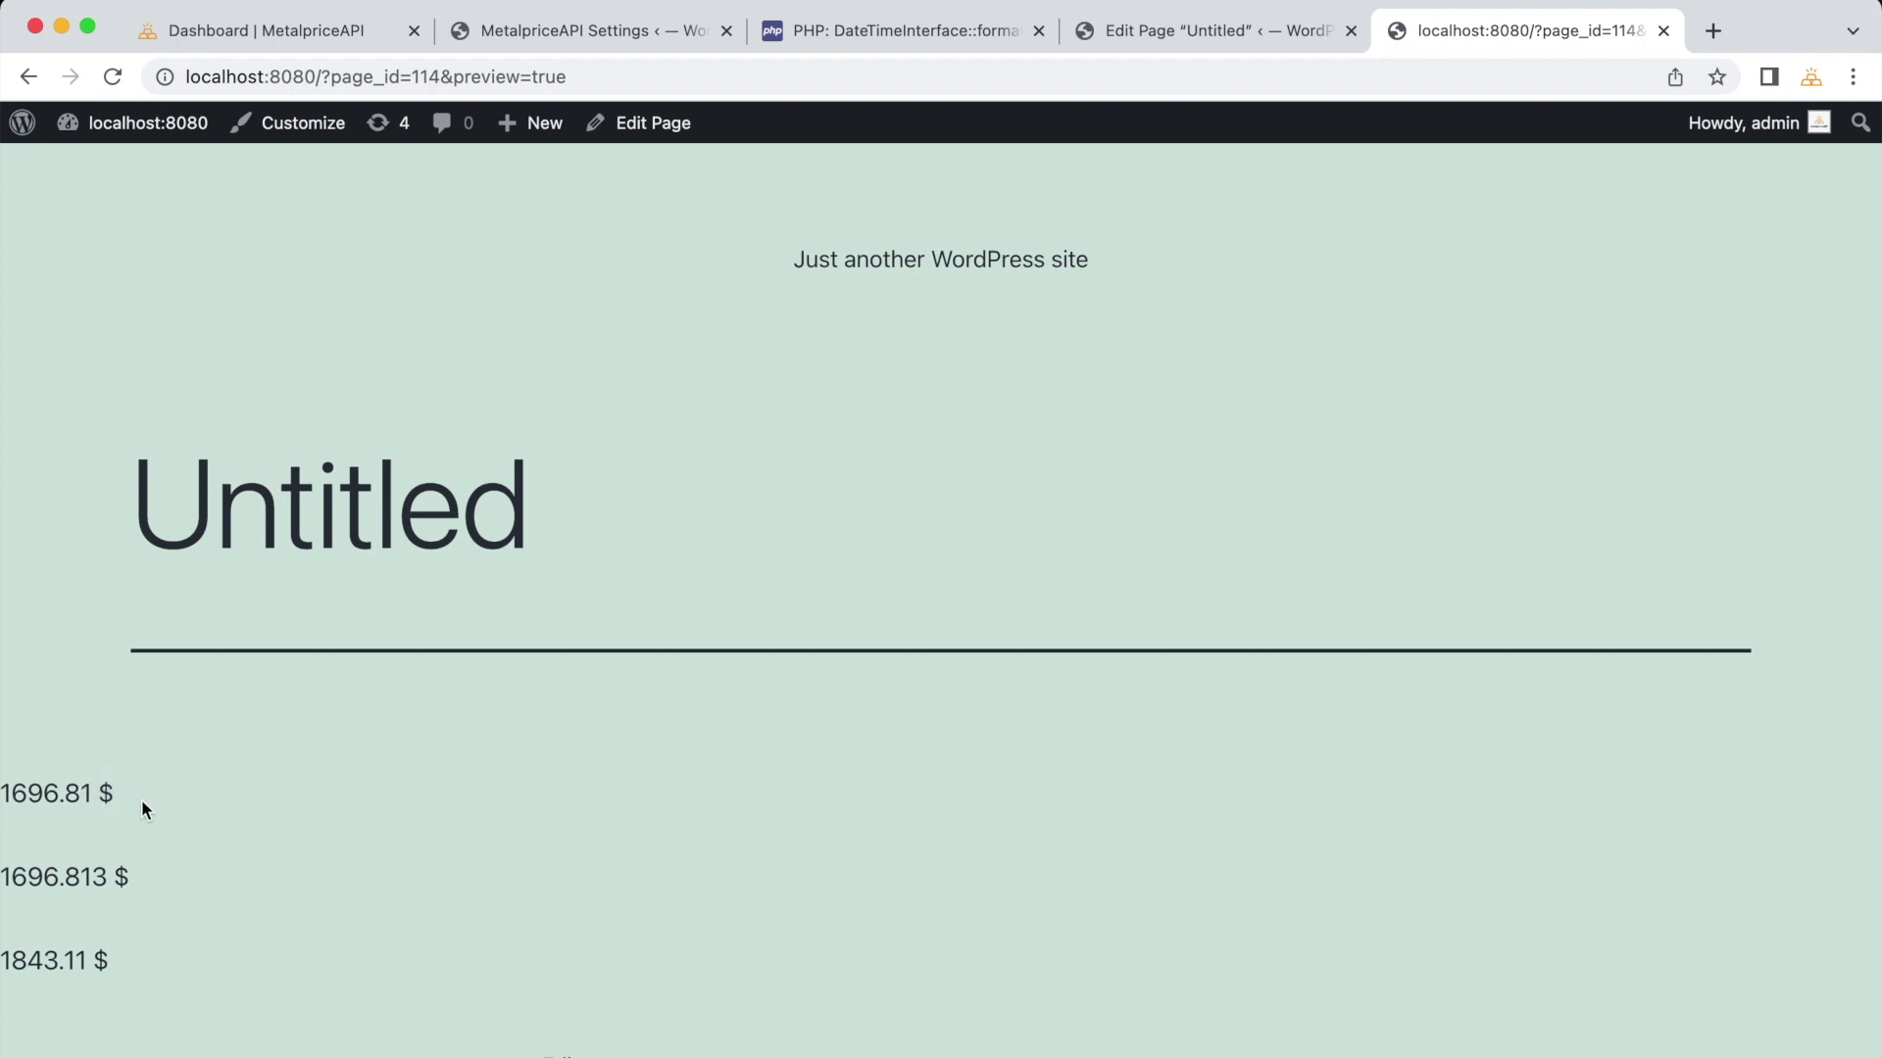
Step: Insert a pipe between {{price}} and {{base}} in Fetch Success and submit the settings
click(613, 31)
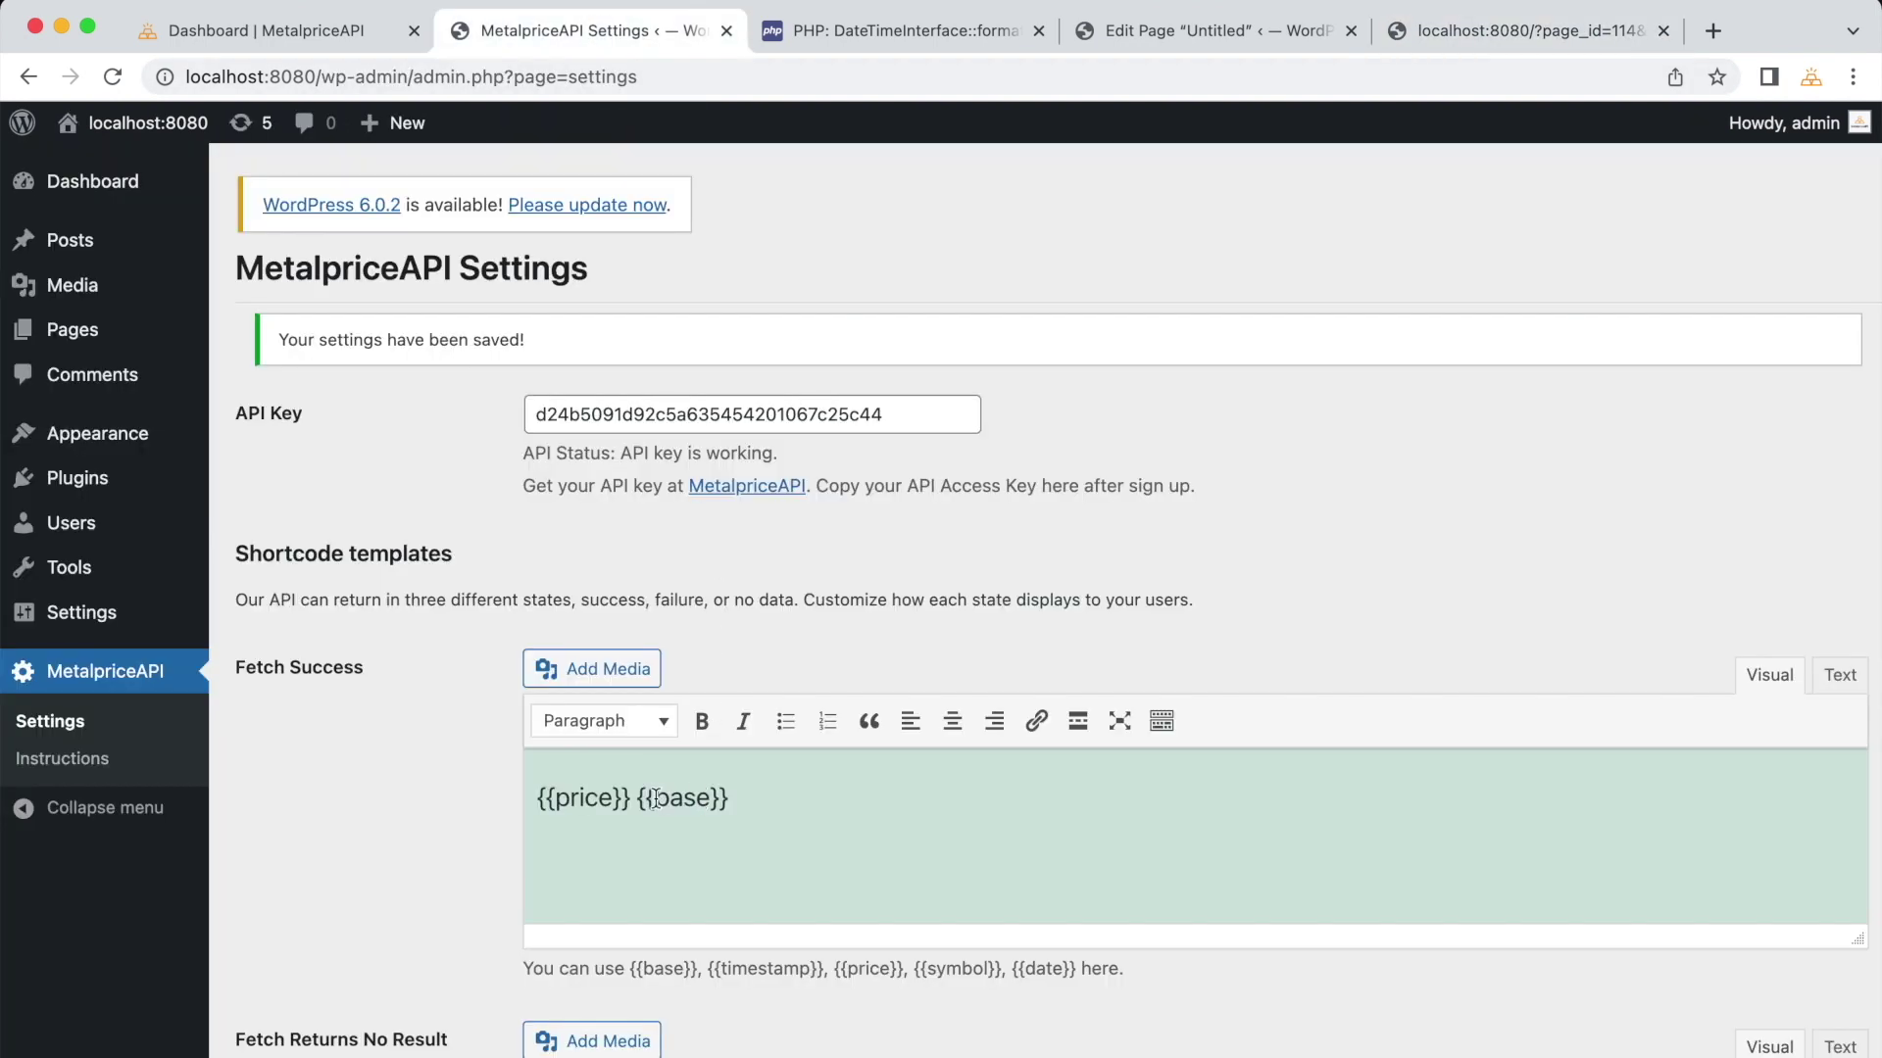
click(639, 795)
text(|||||)
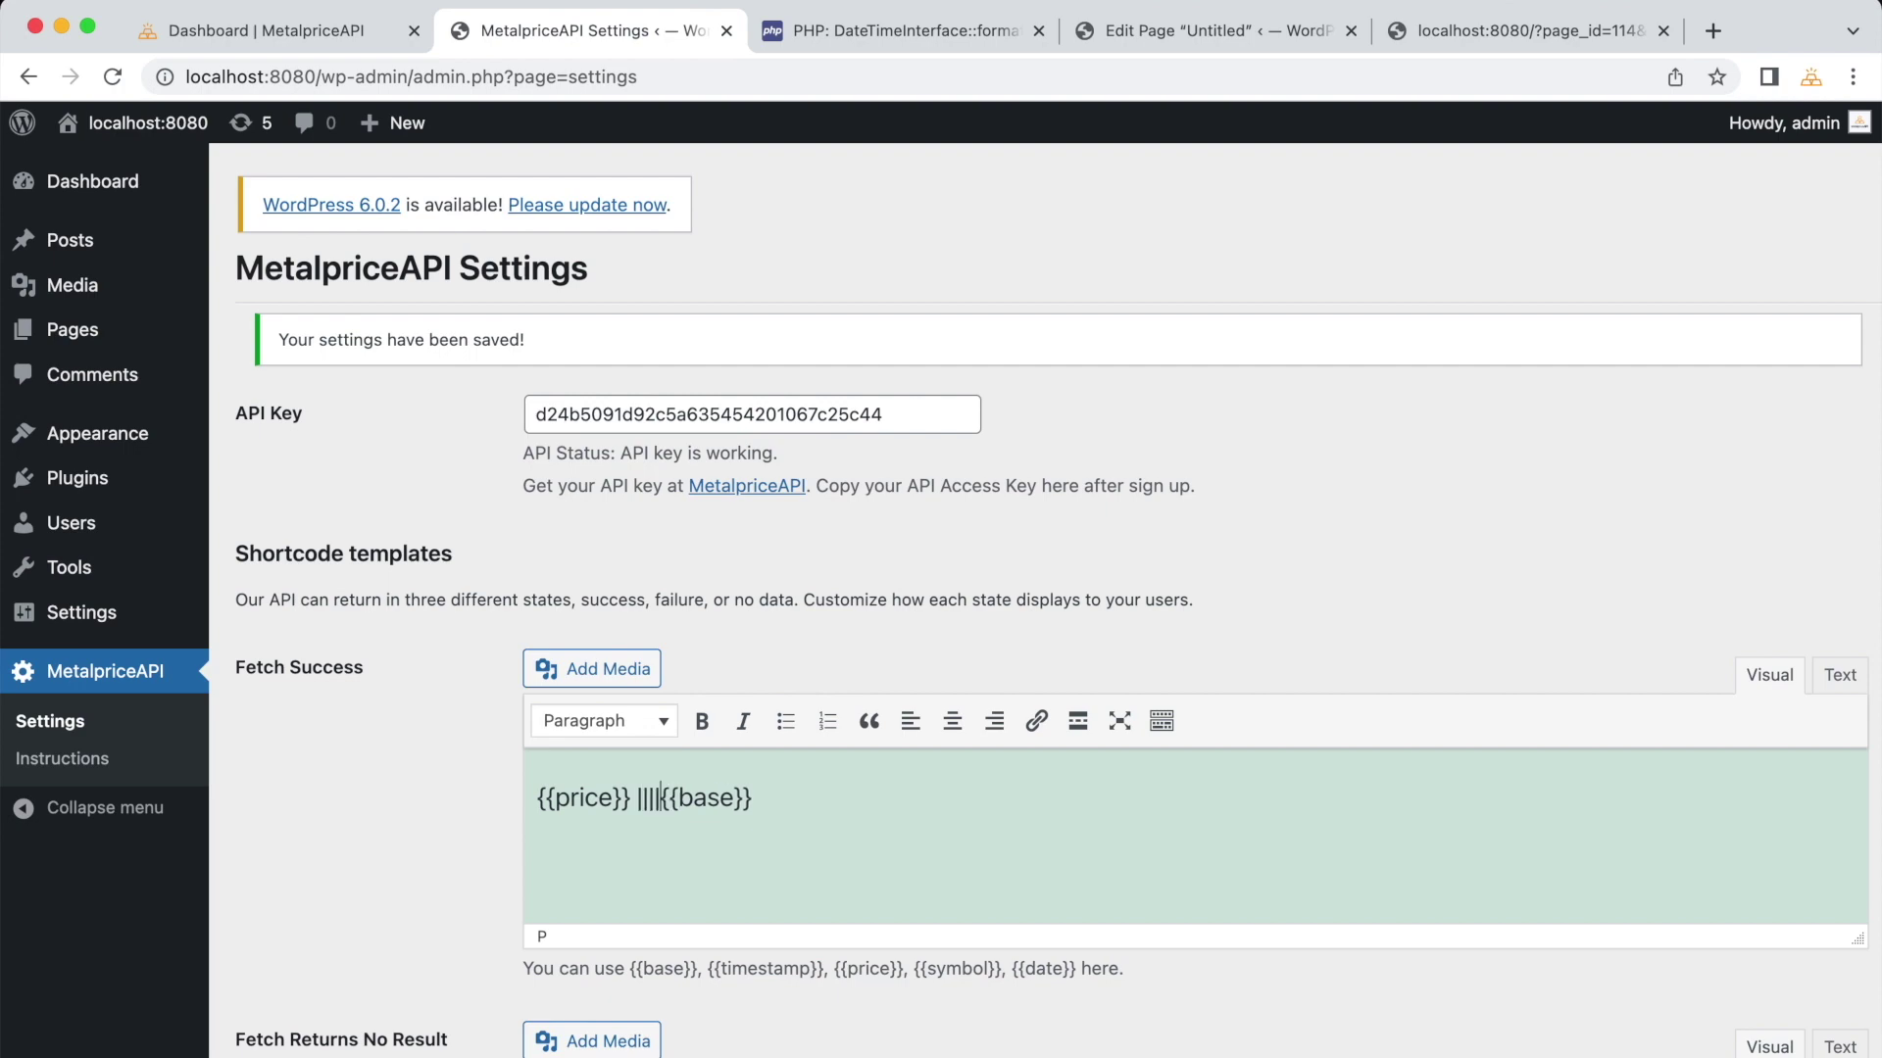
key(BackSpace)
key(BackSpace)
key(BackSpace)
key(BackSpace)
scroll(791, 761, down, 10)
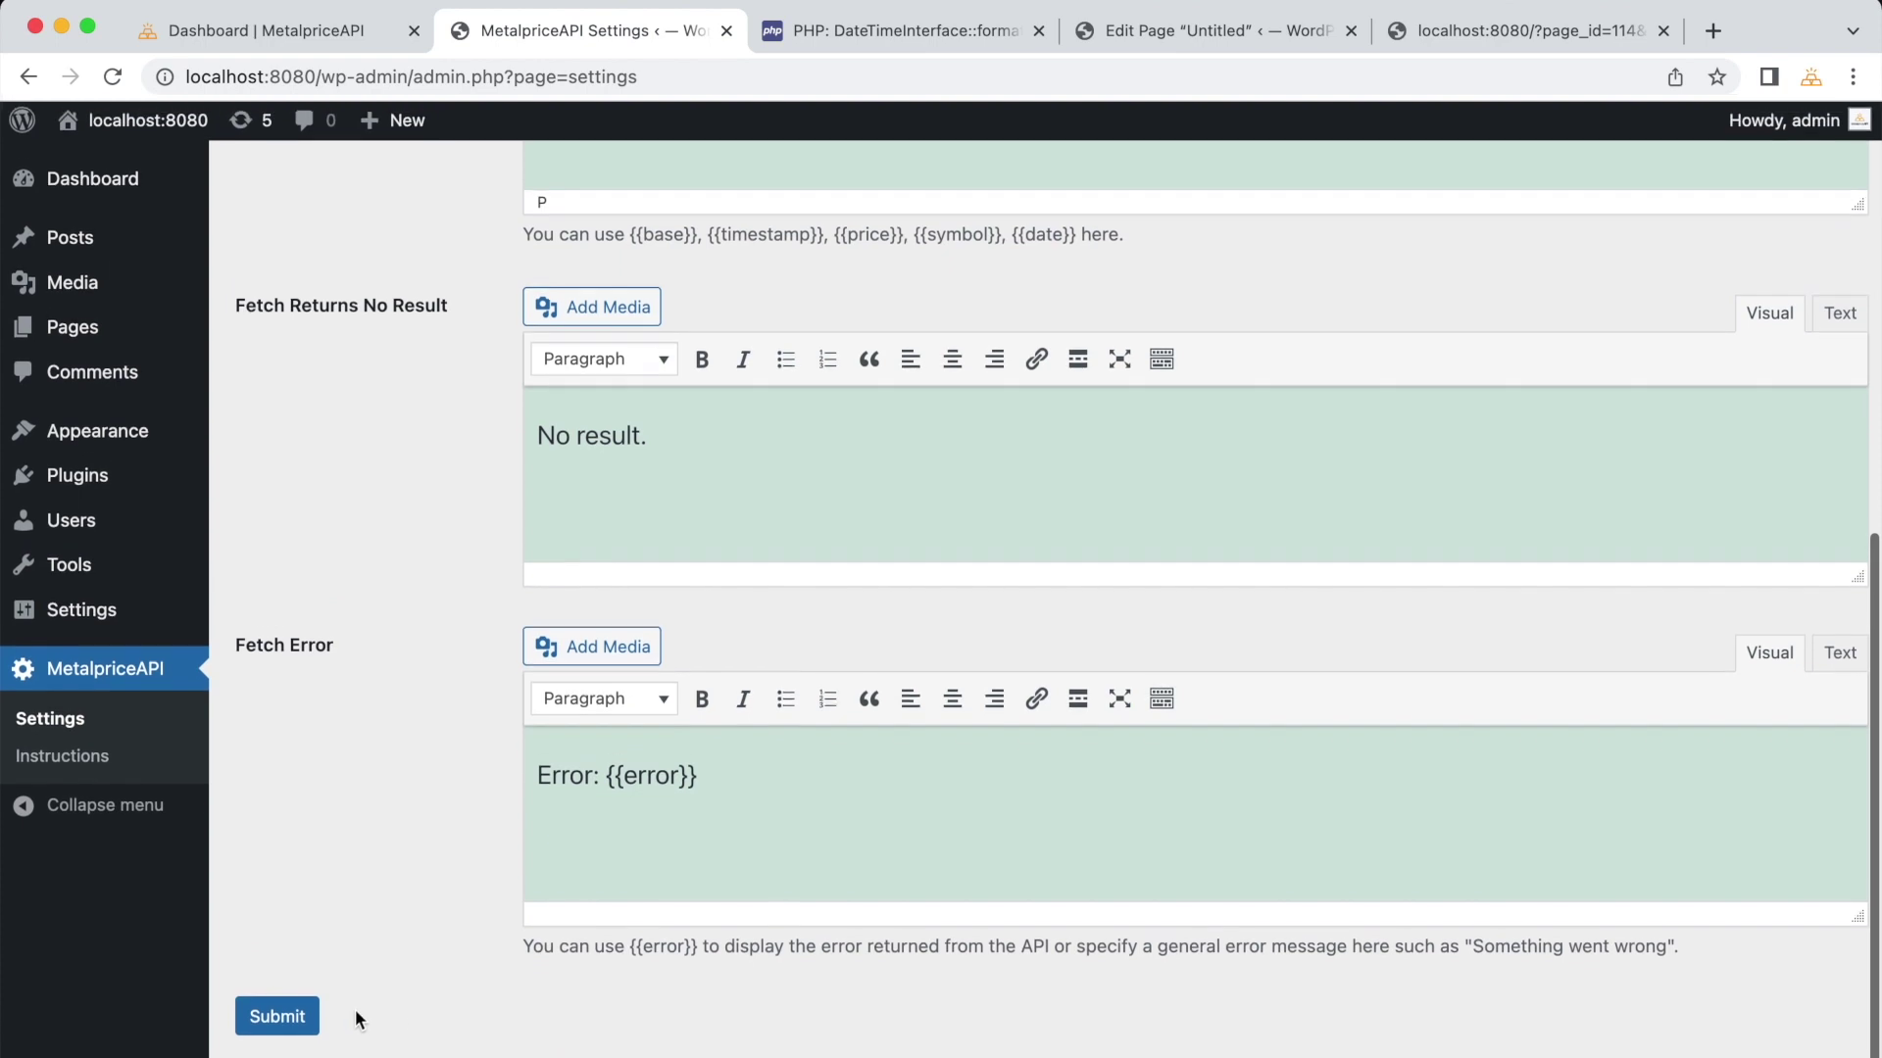
click(277, 1019)
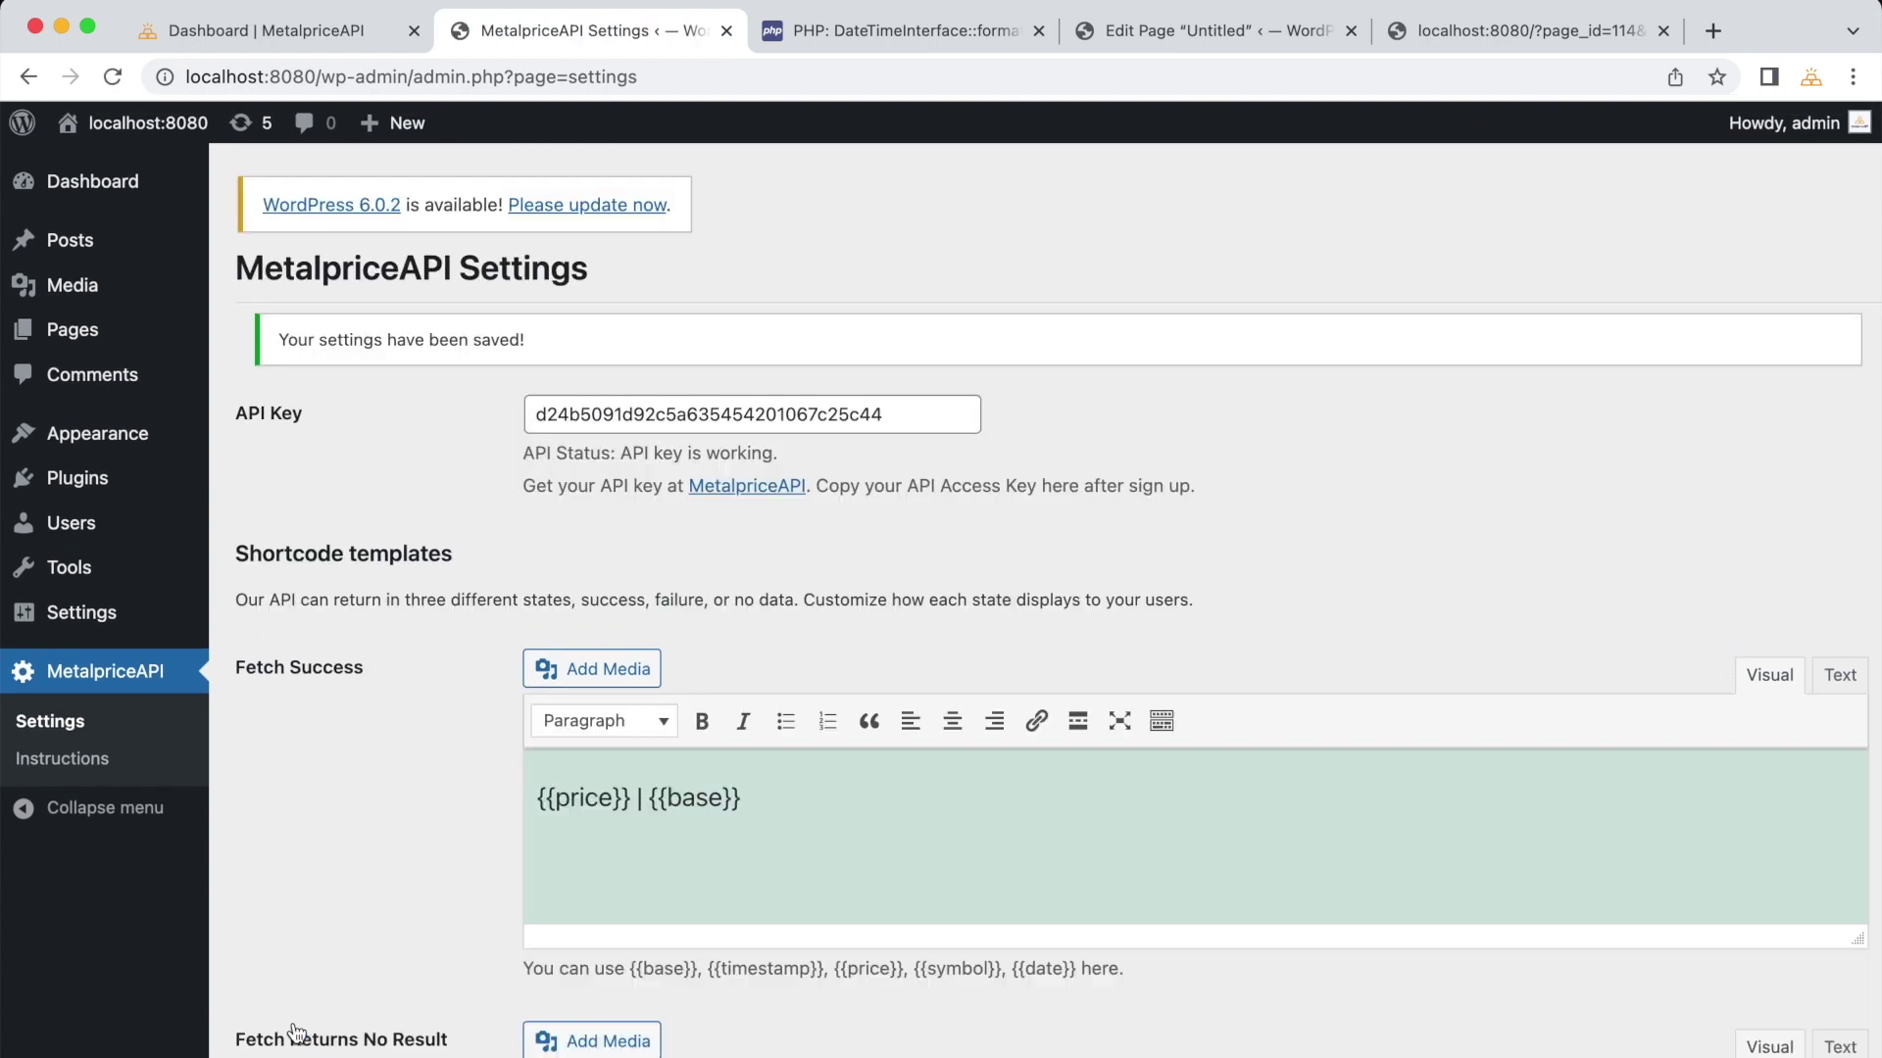
click(1290, 41)
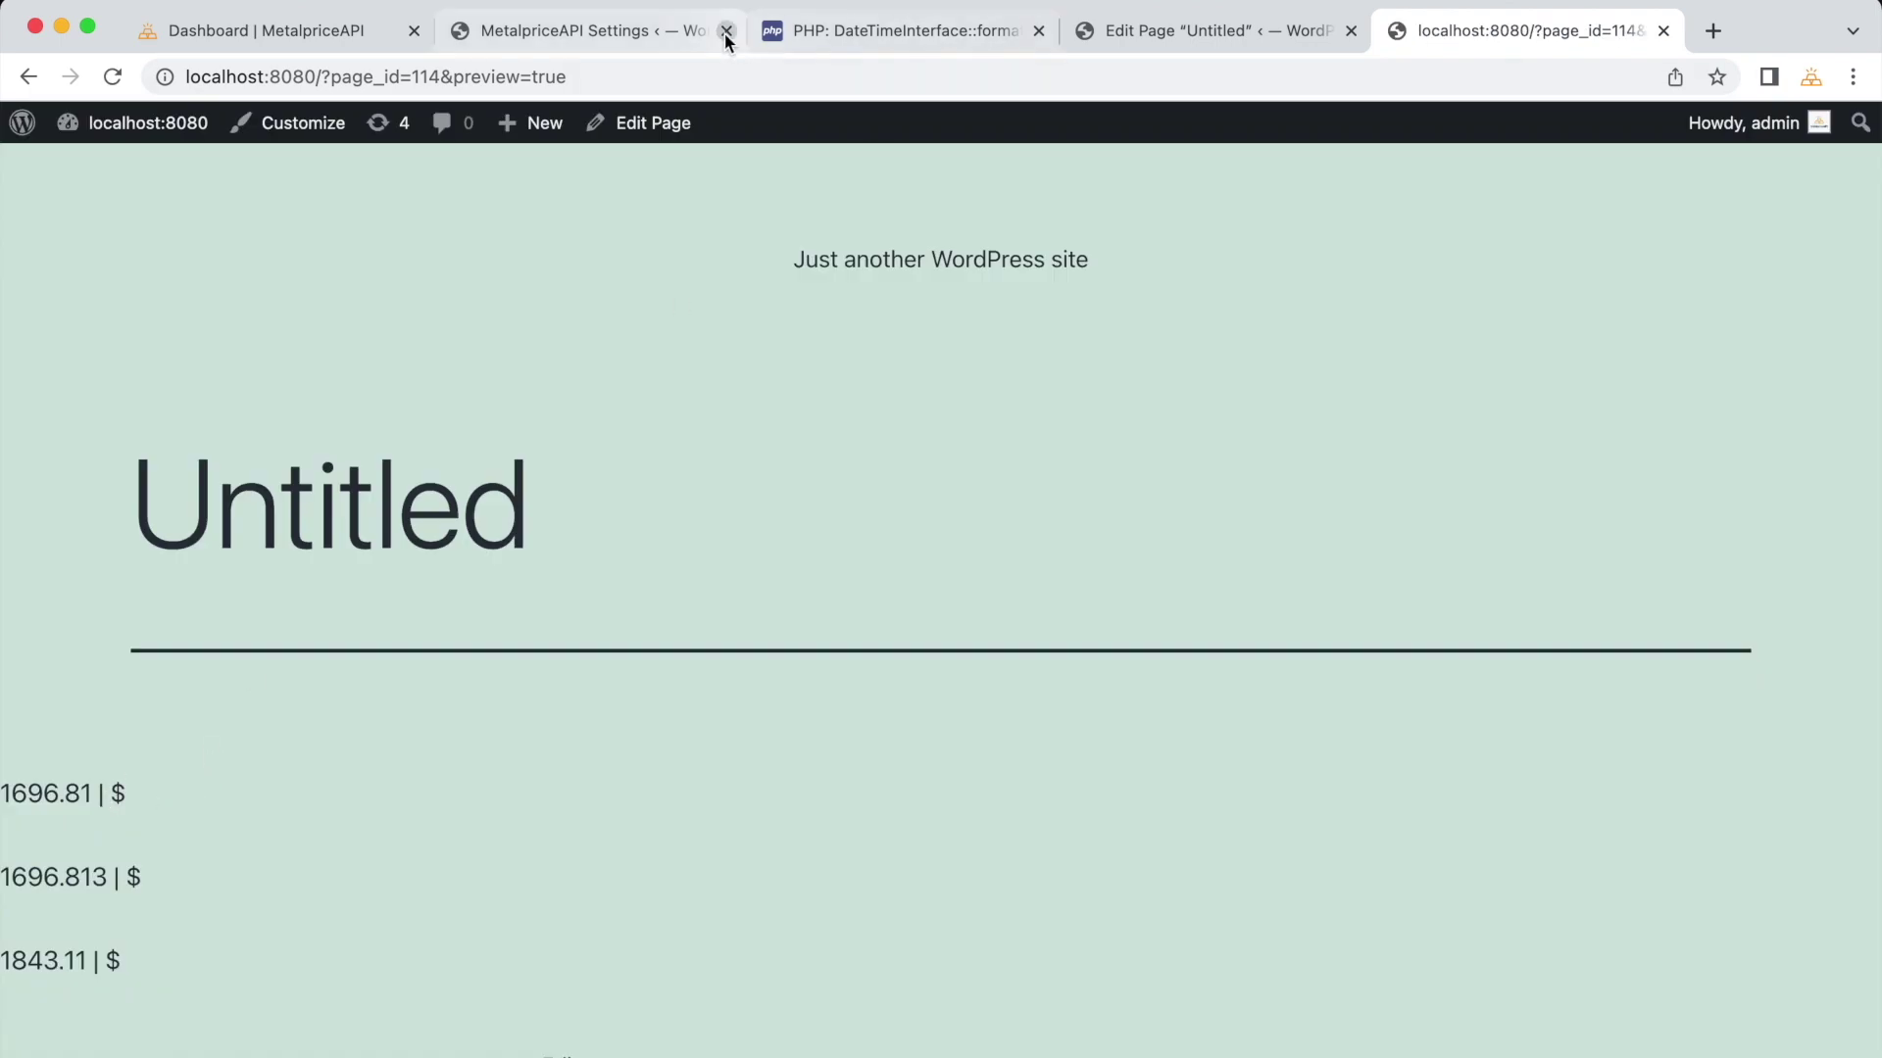
click(667, 30)
Step: Copy {{date}} from the help text and delete the pipe and {{base}} from the template
scroll(714, 916, down, 1)
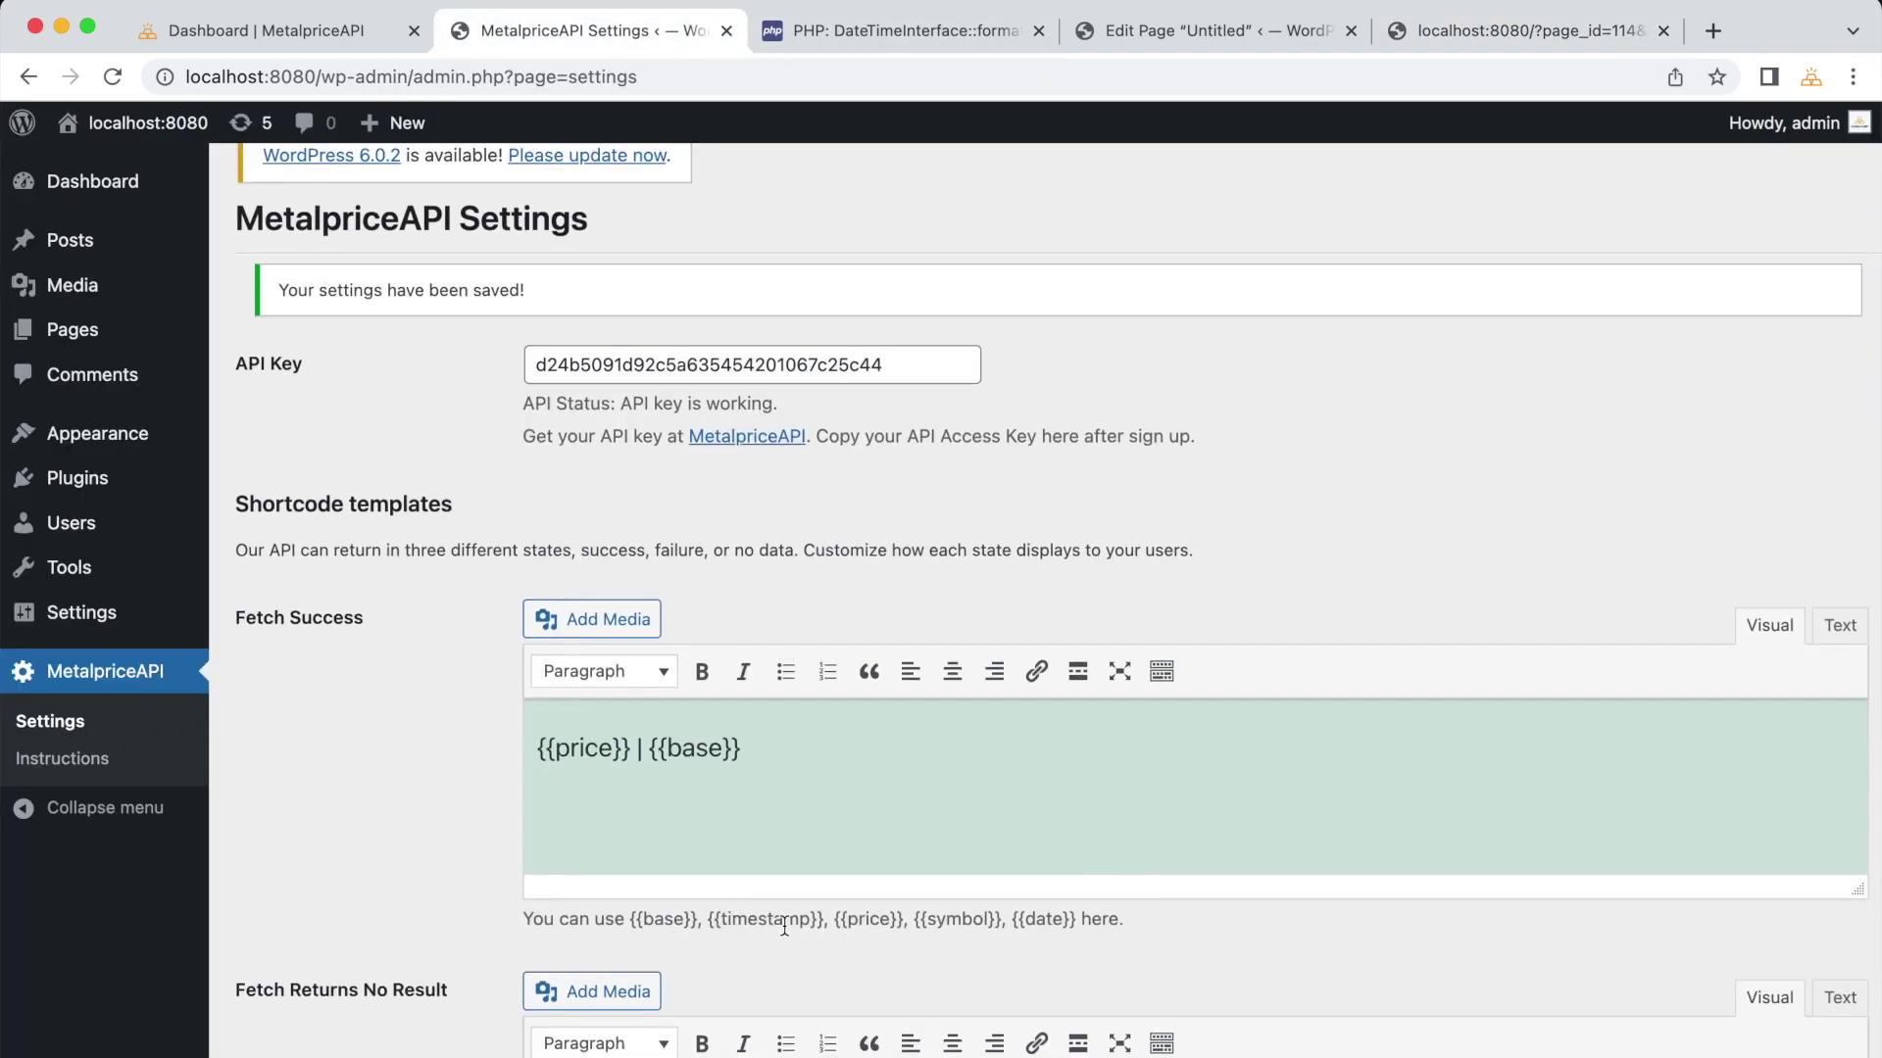
drag(1080, 921, 1012, 921)
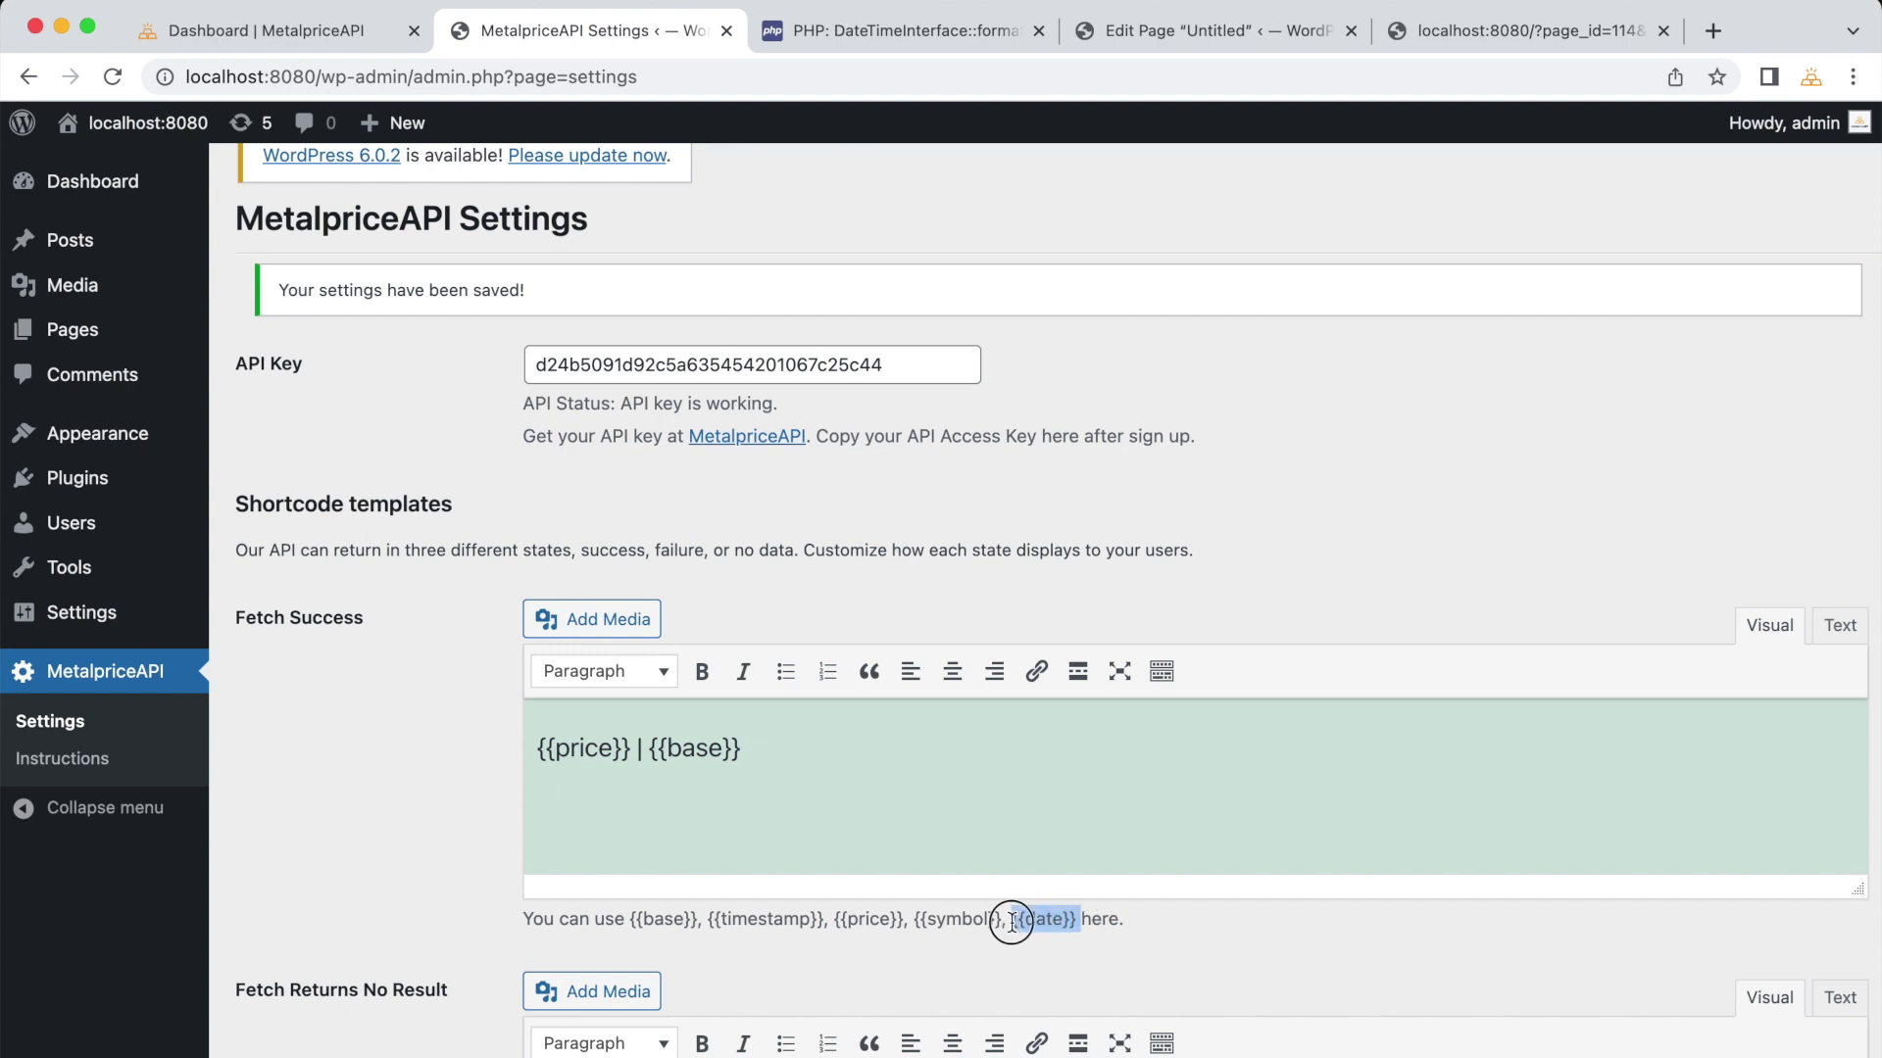
right_click(1039, 920)
click(1069, 903)
click(757, 752)
drag(753, 750, 627, 736)
key(BackSpace)
Step: Add {{base}} at the start and {{date}} at the end, giving {{base}} {{price}} {{date}}, and save
click(537, 750)
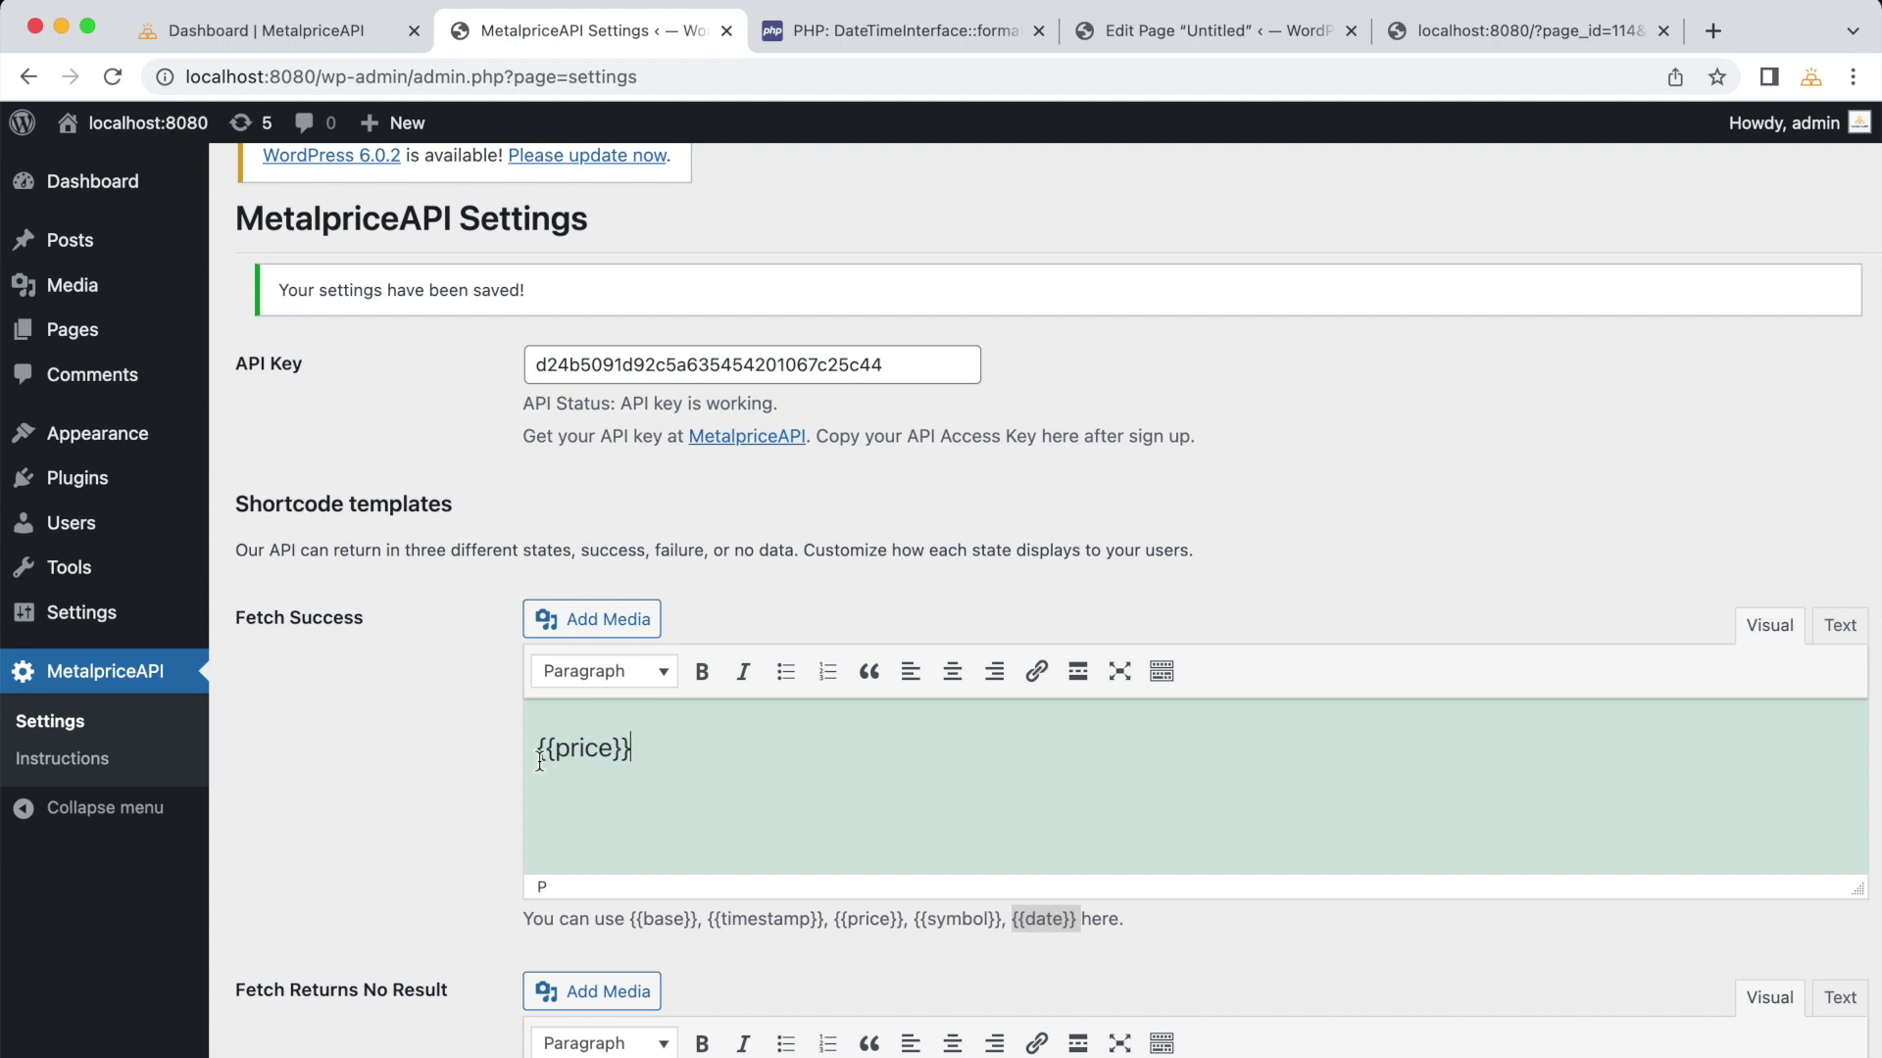
text({{base})
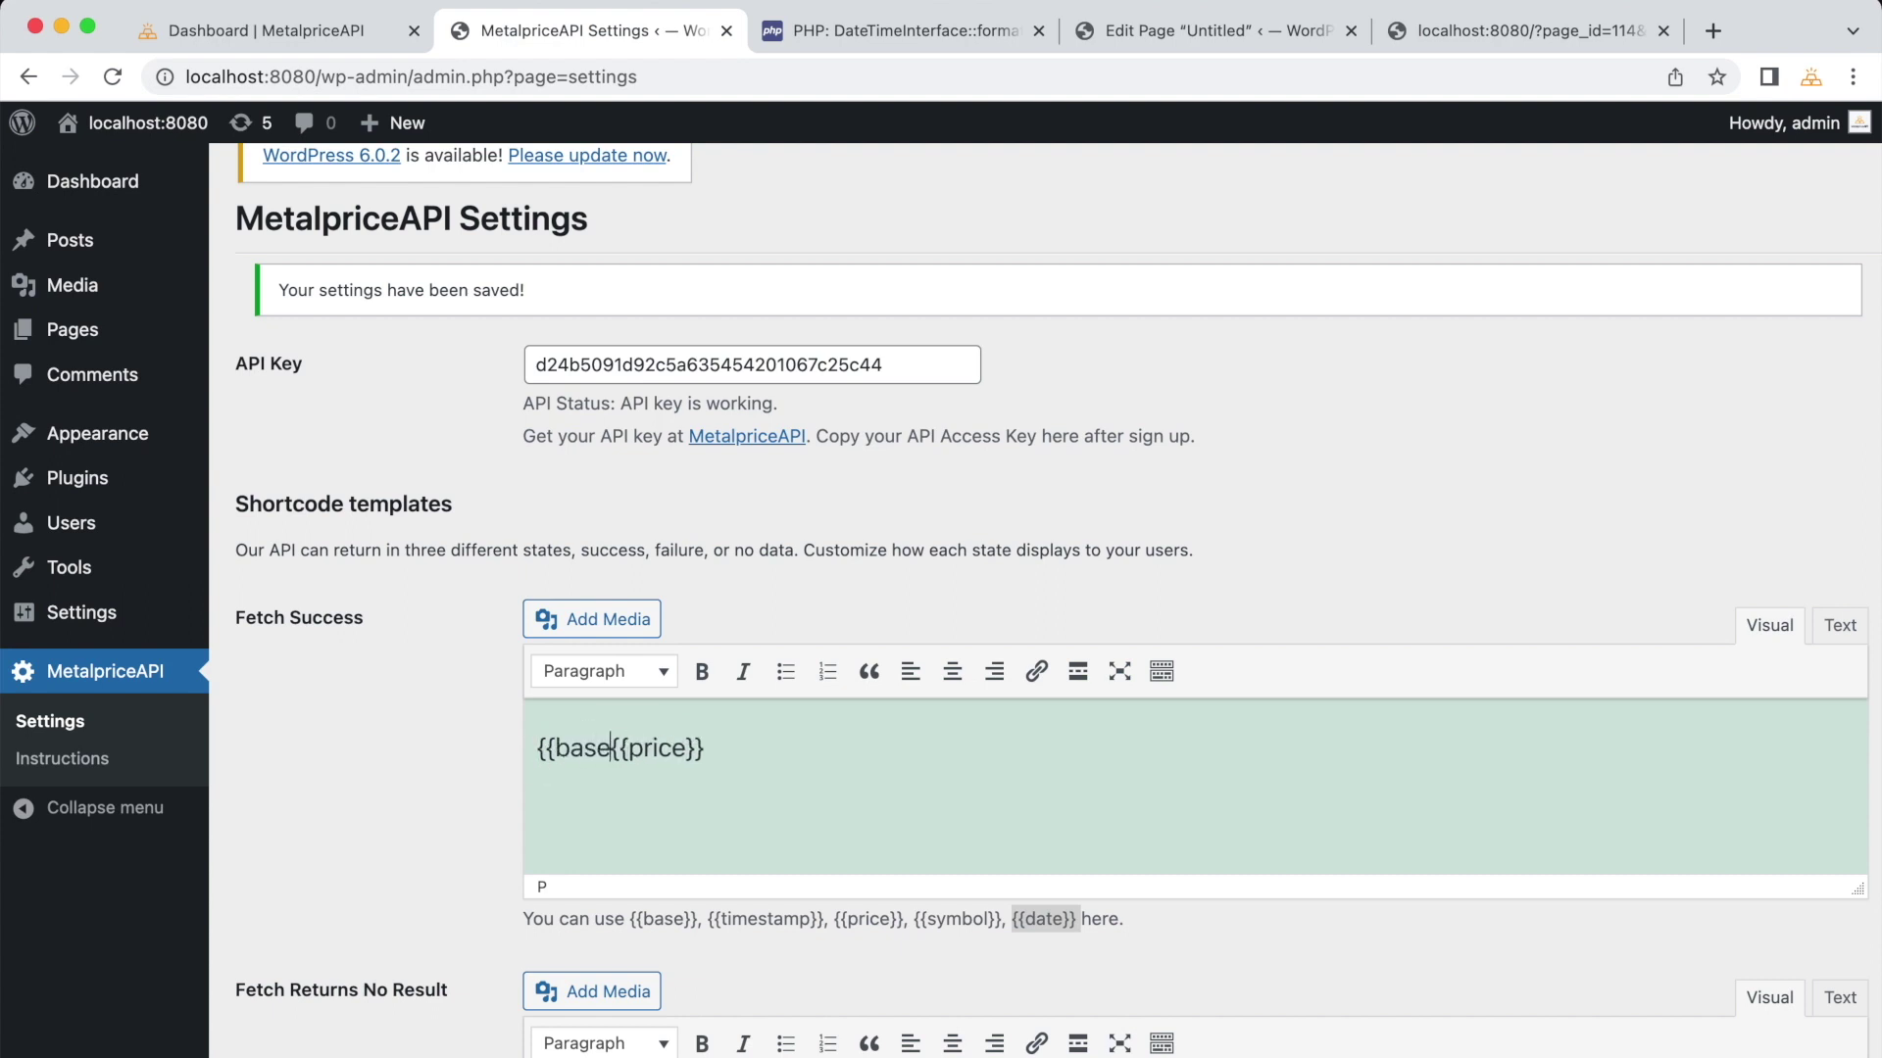
key(BackSpace)
text(})
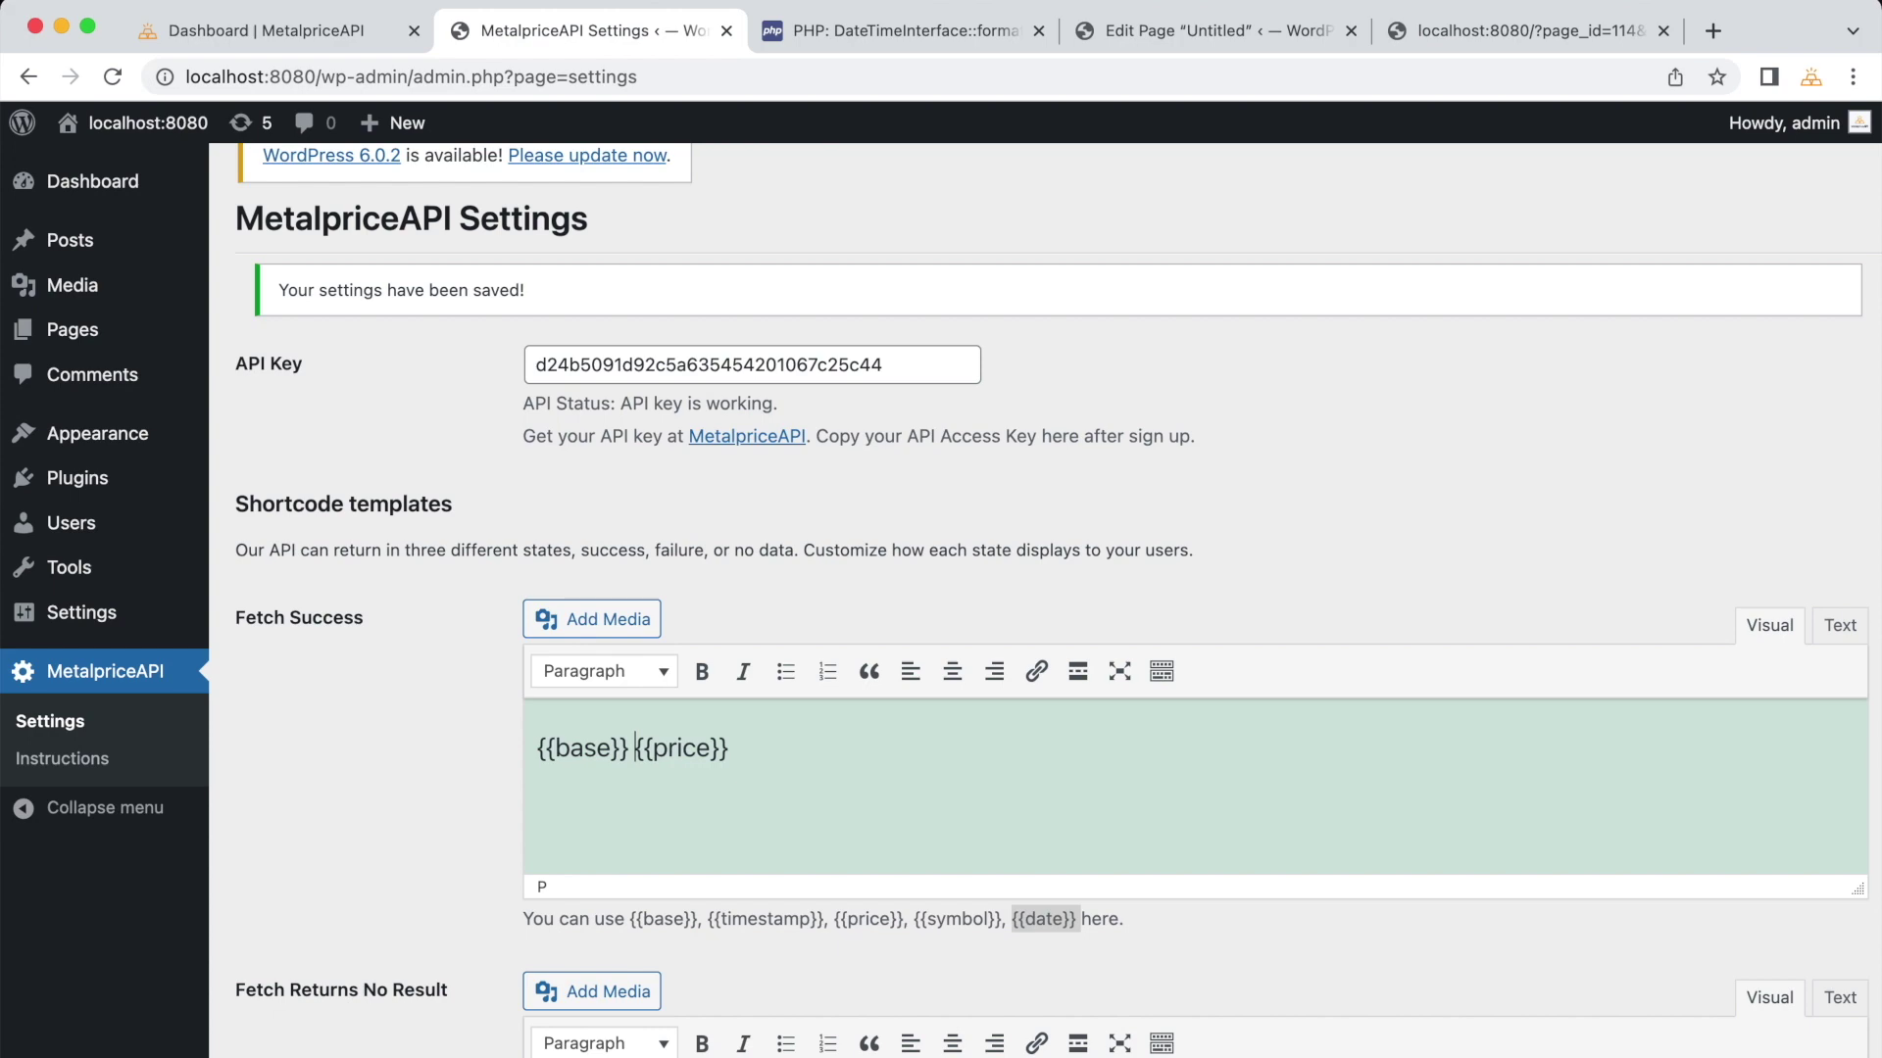
click(769, 780)
text({{date})
scroll(645, 880, down, 7)
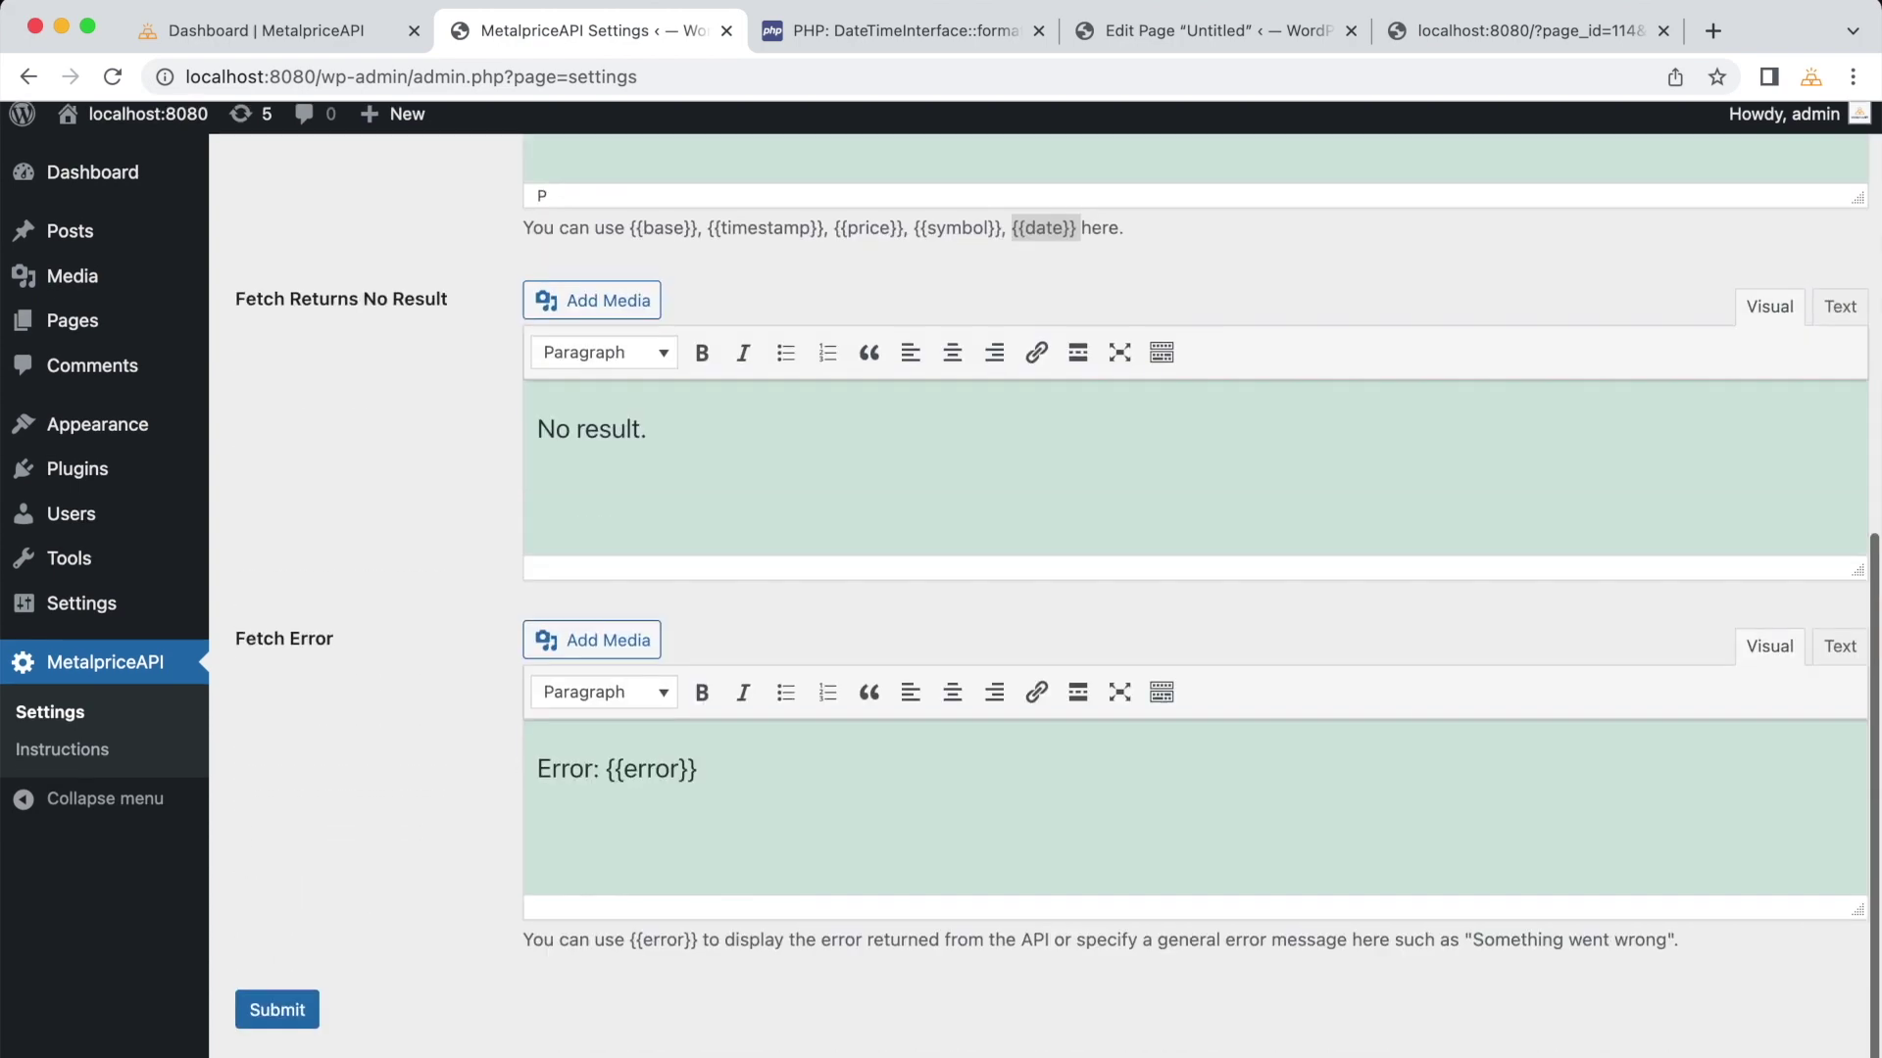
click(299, 1024)
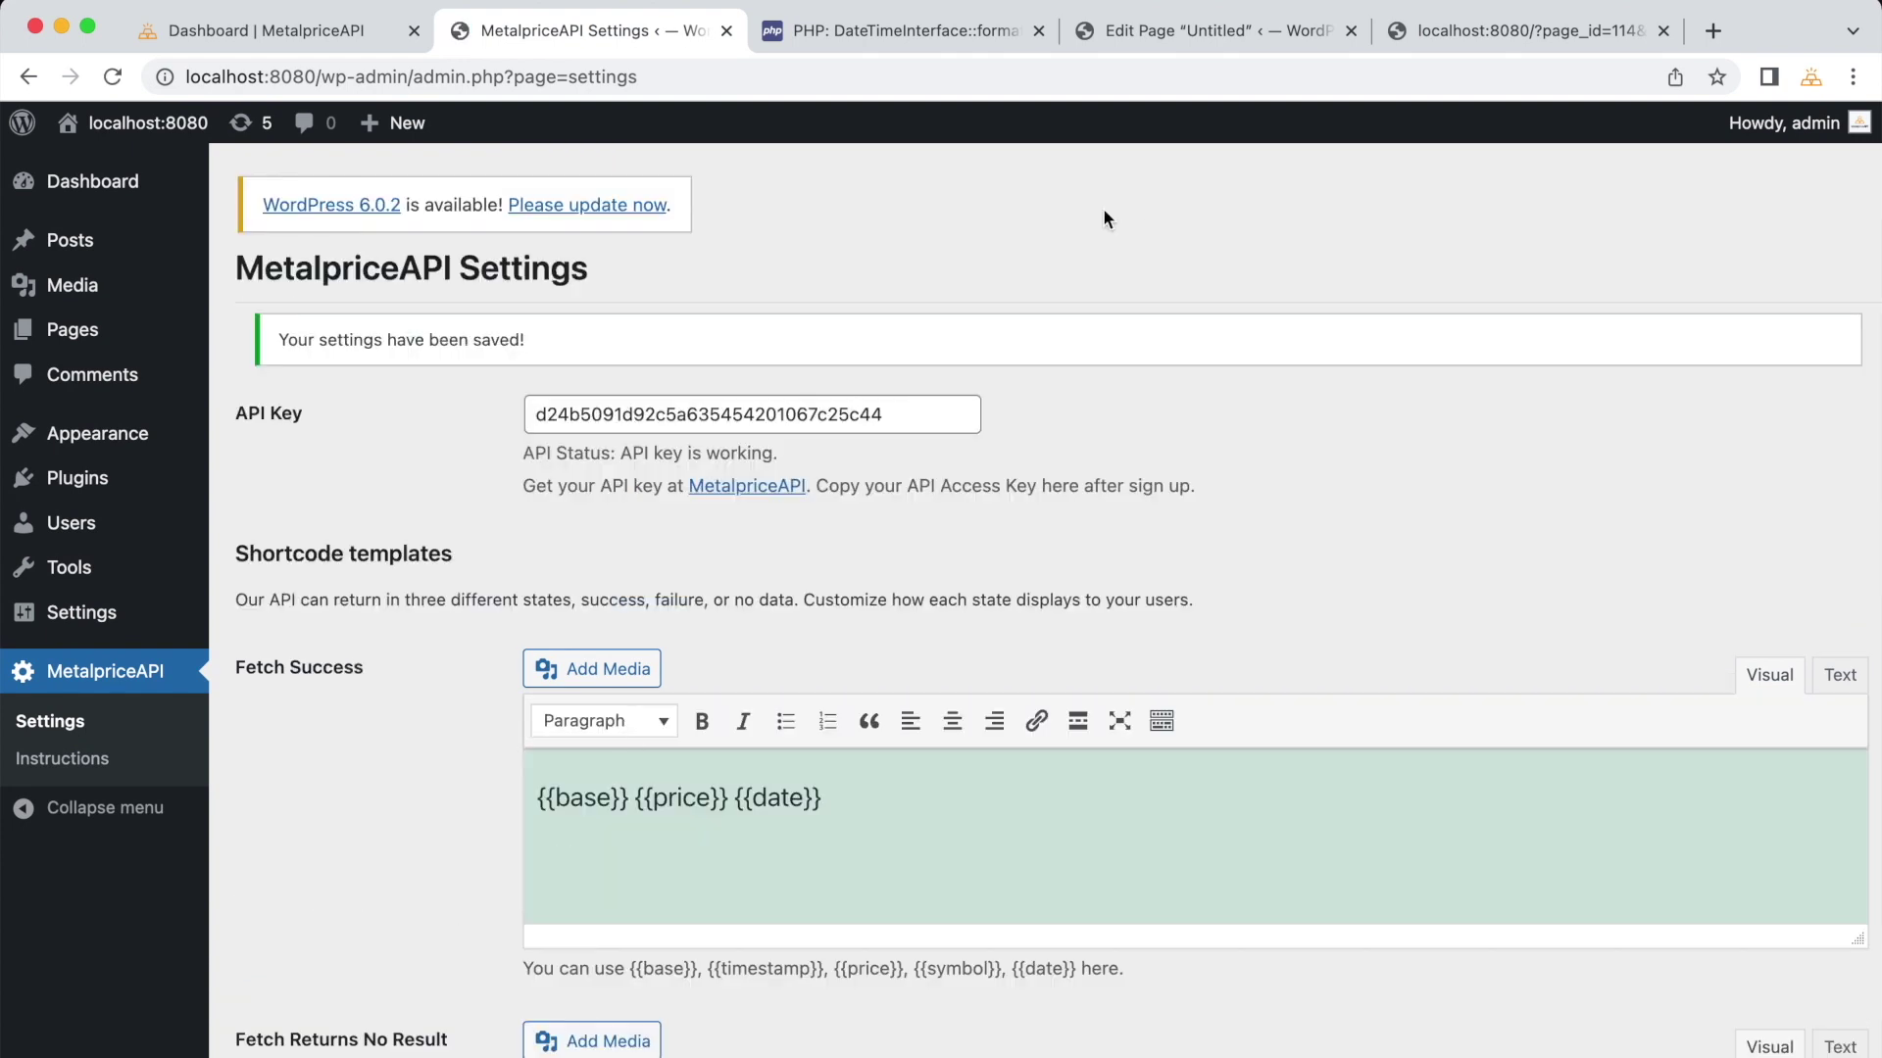
click(1081, 30)
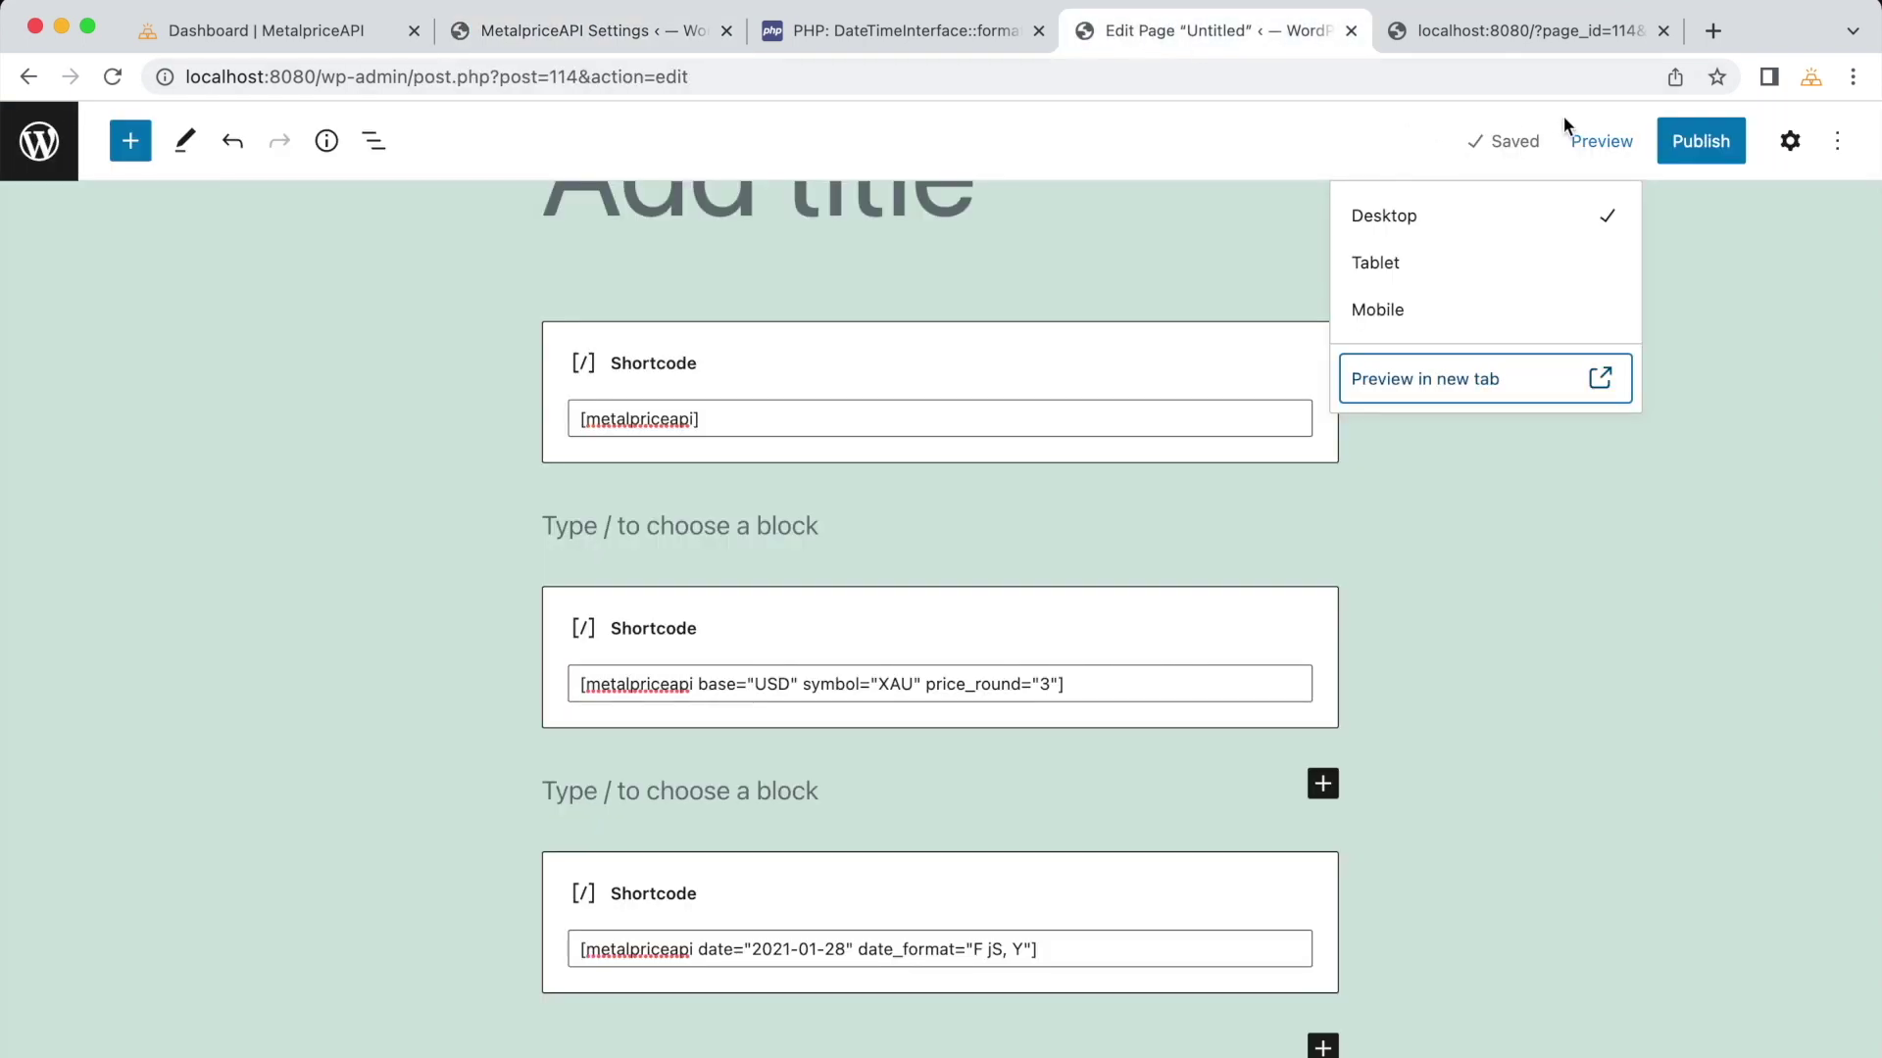
Step: Preview the page in a new tab and check the first line's date, 2022-09-07
click(1583, 140)
click(1575, 160)
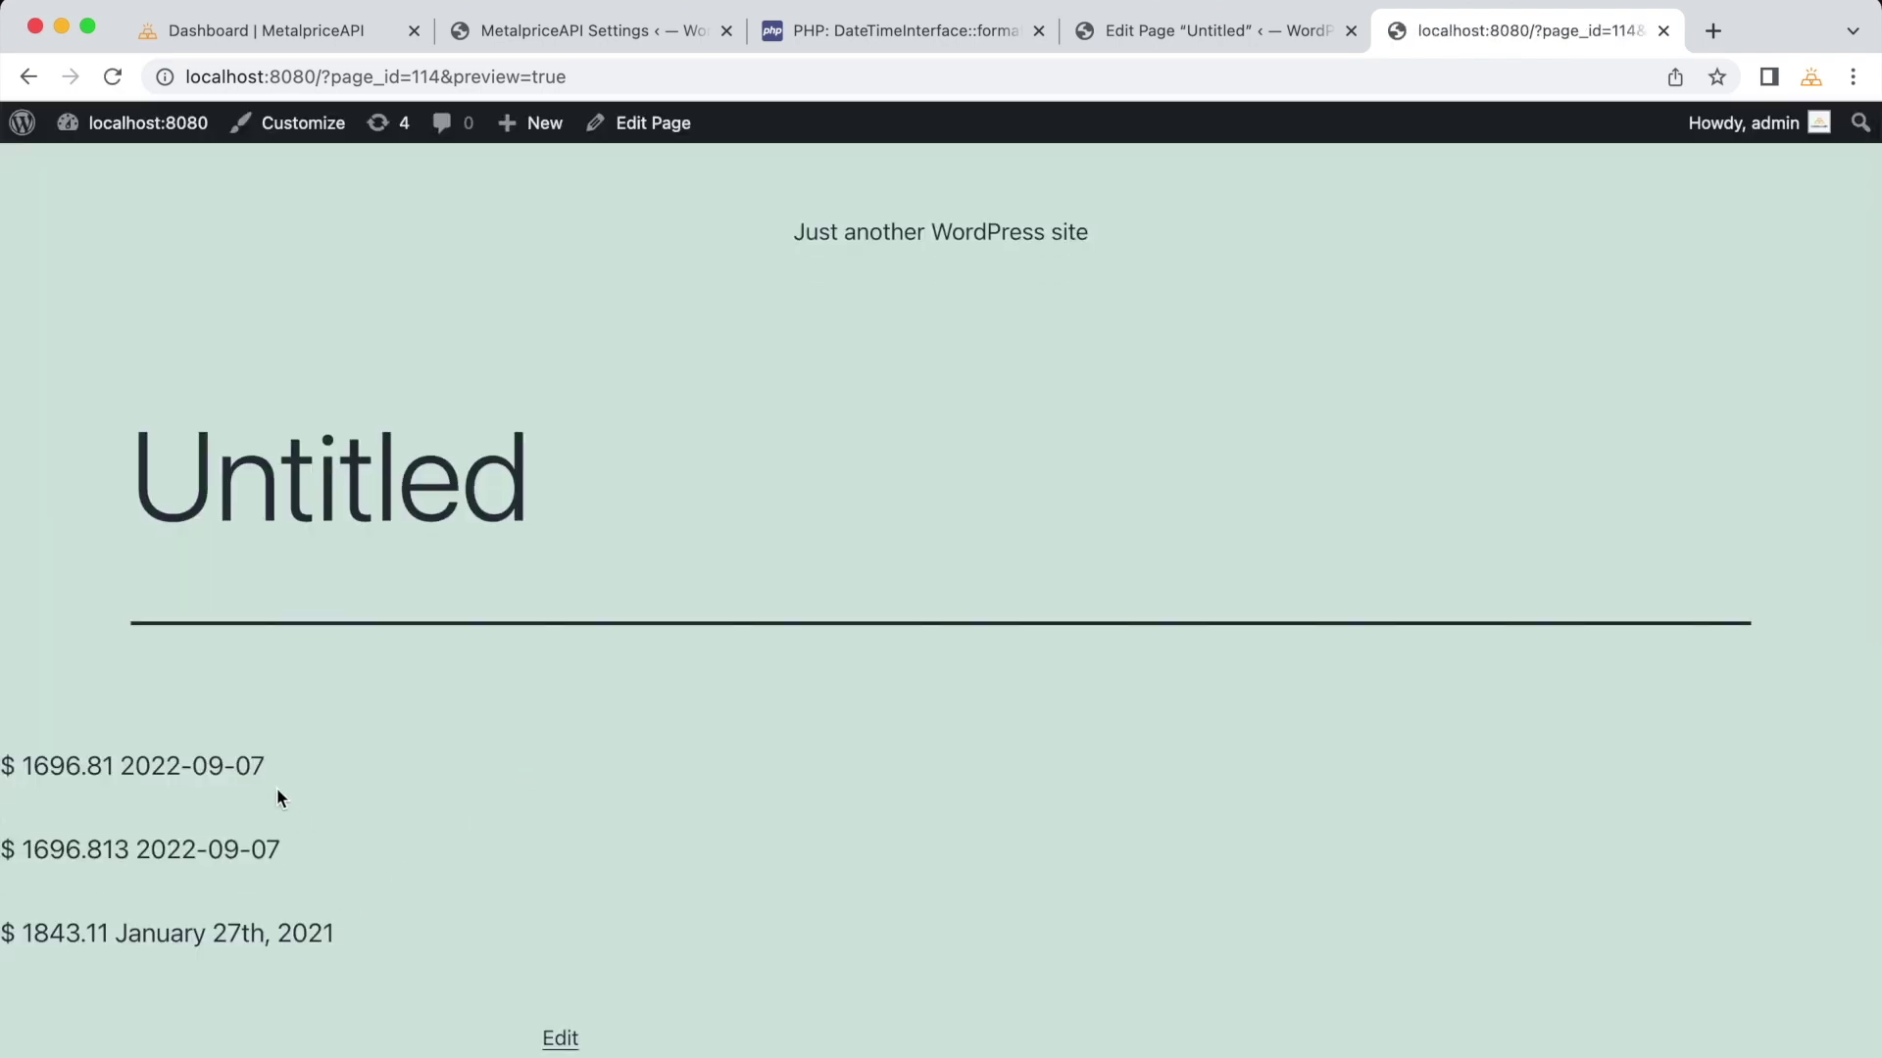
drag(277, 784, 134, 789)
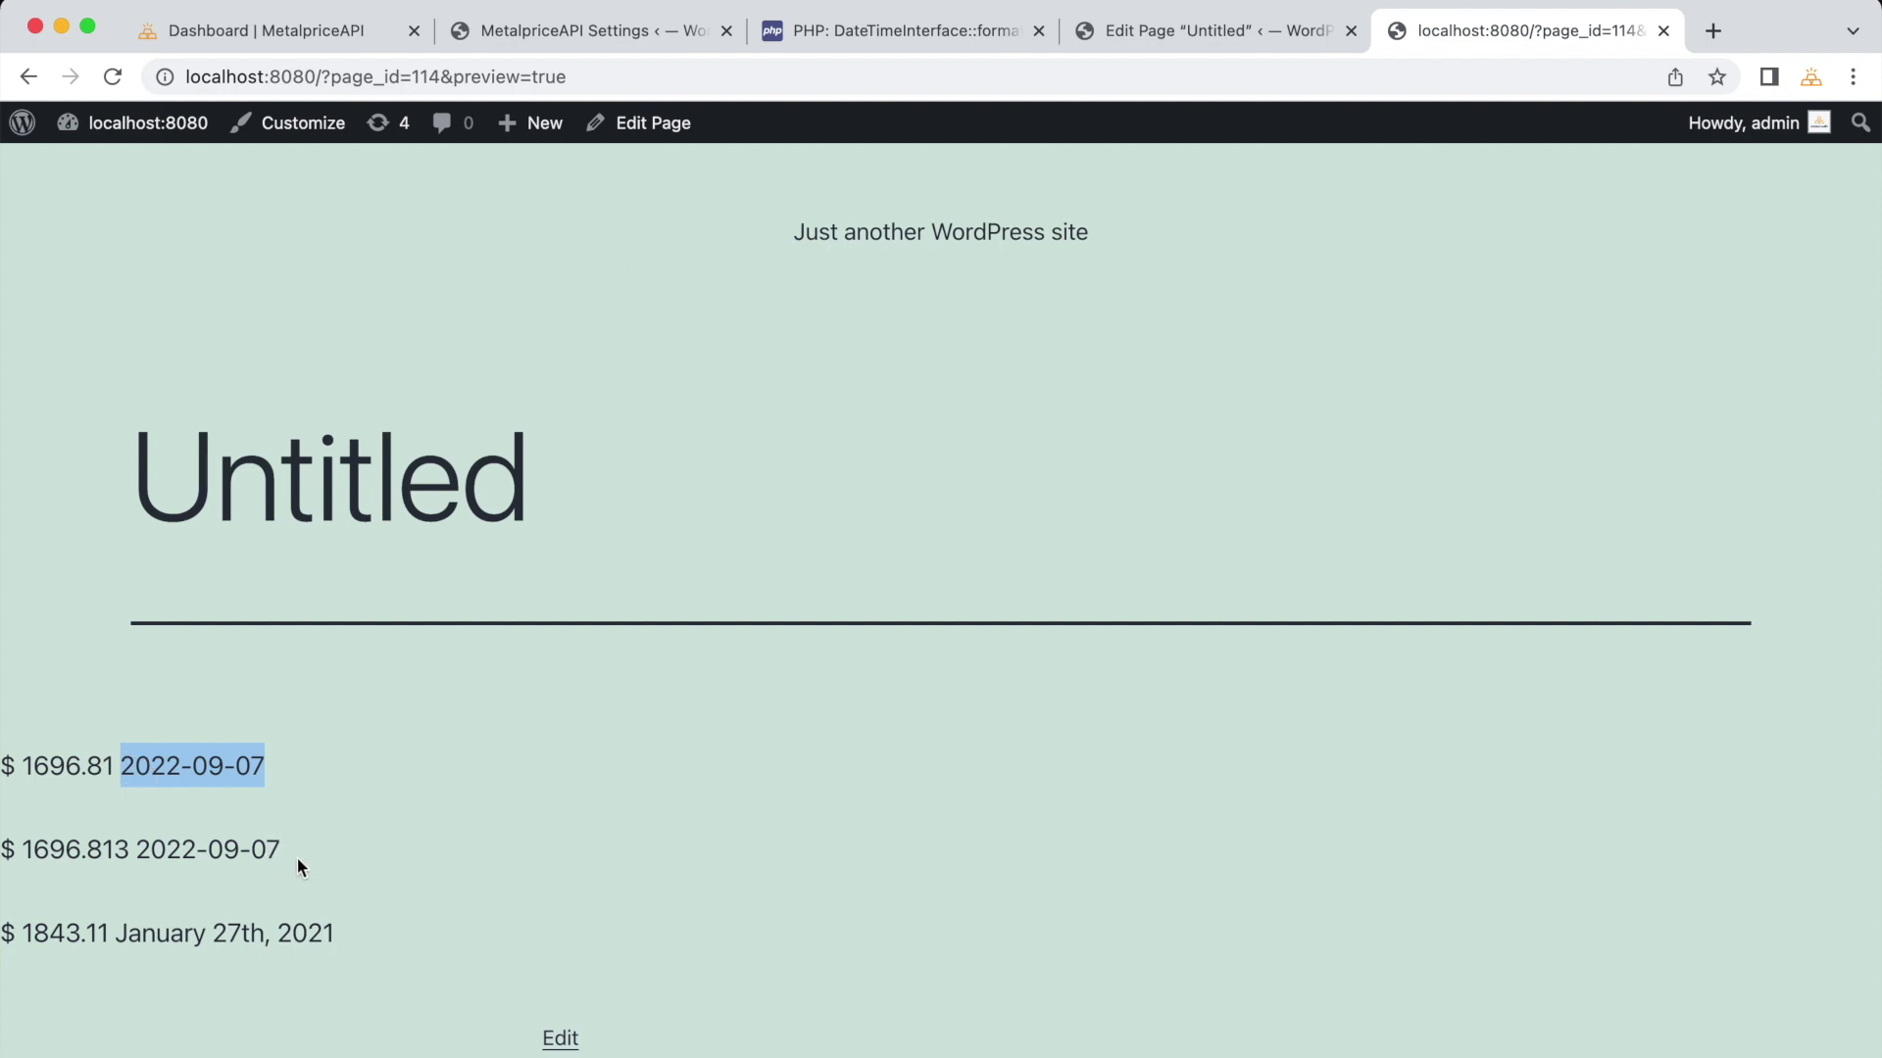
click(219, 767)
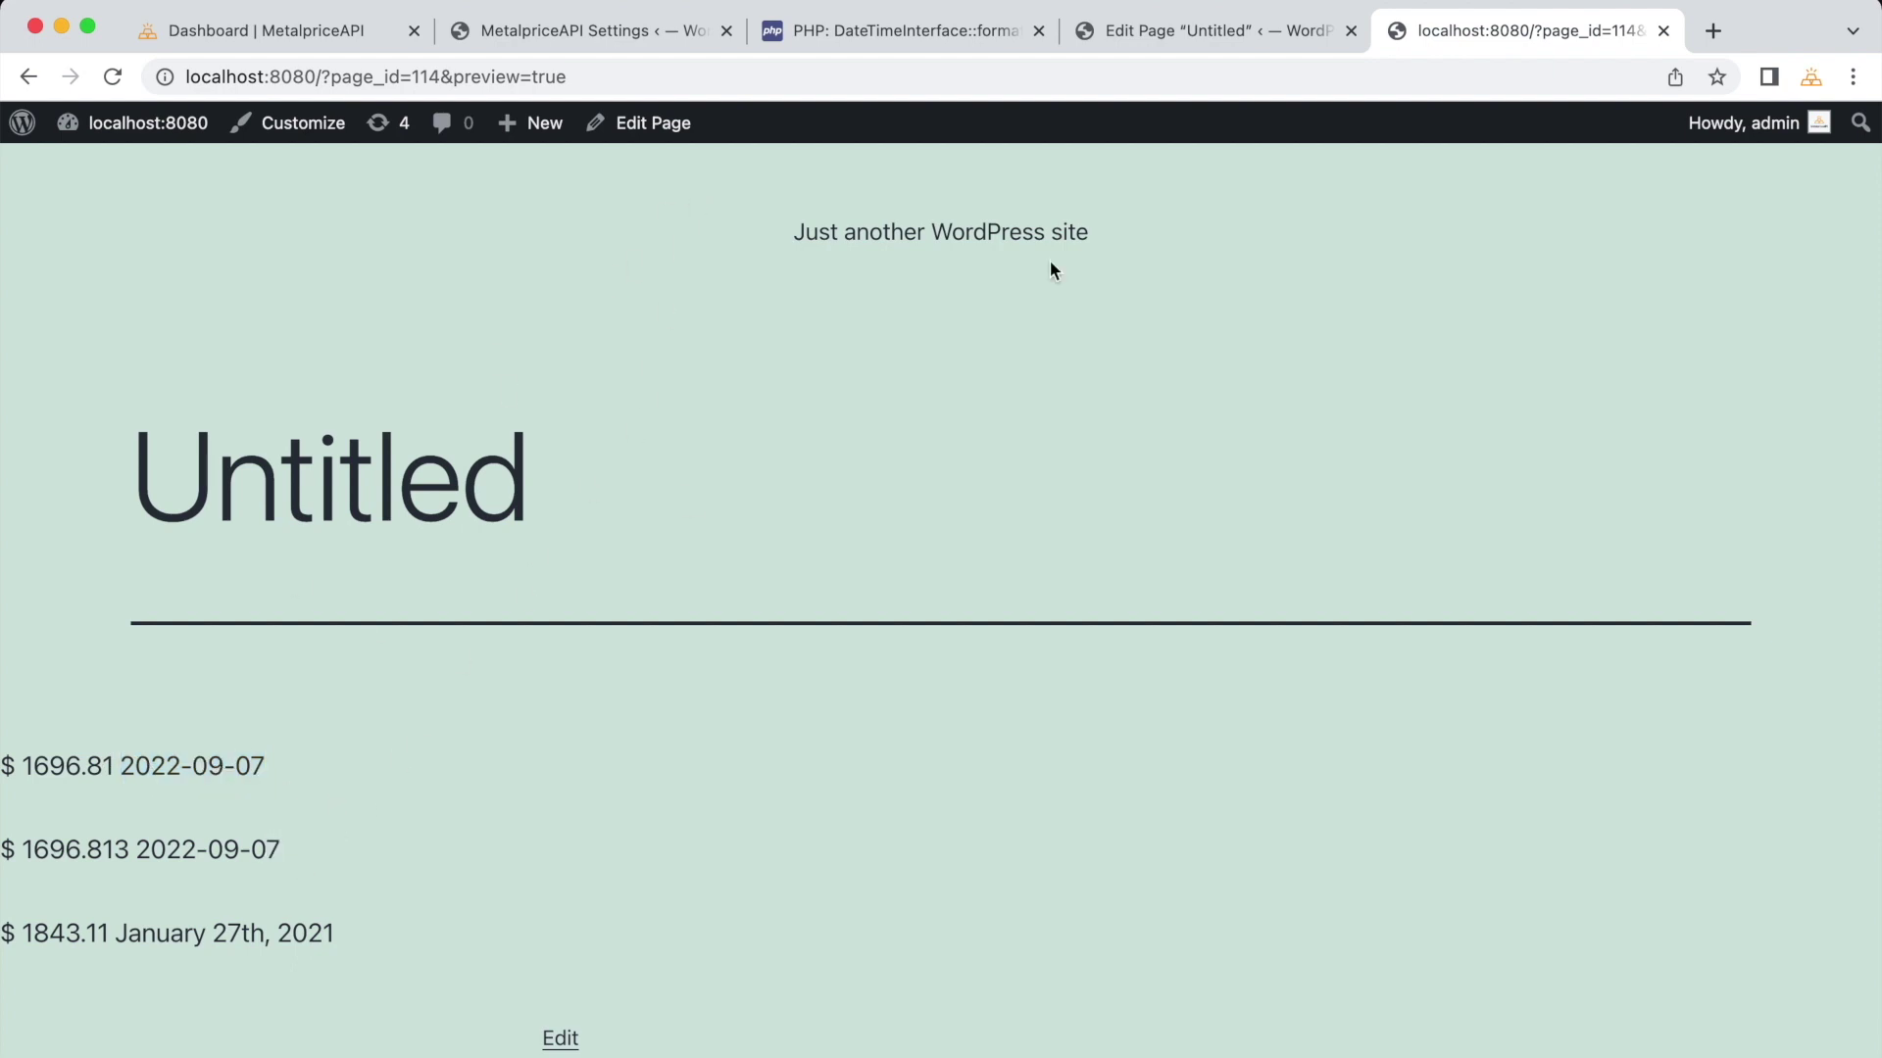
Step: Open the MetalpriceAPI shortcode instructions from the settings page
click(648, 44)
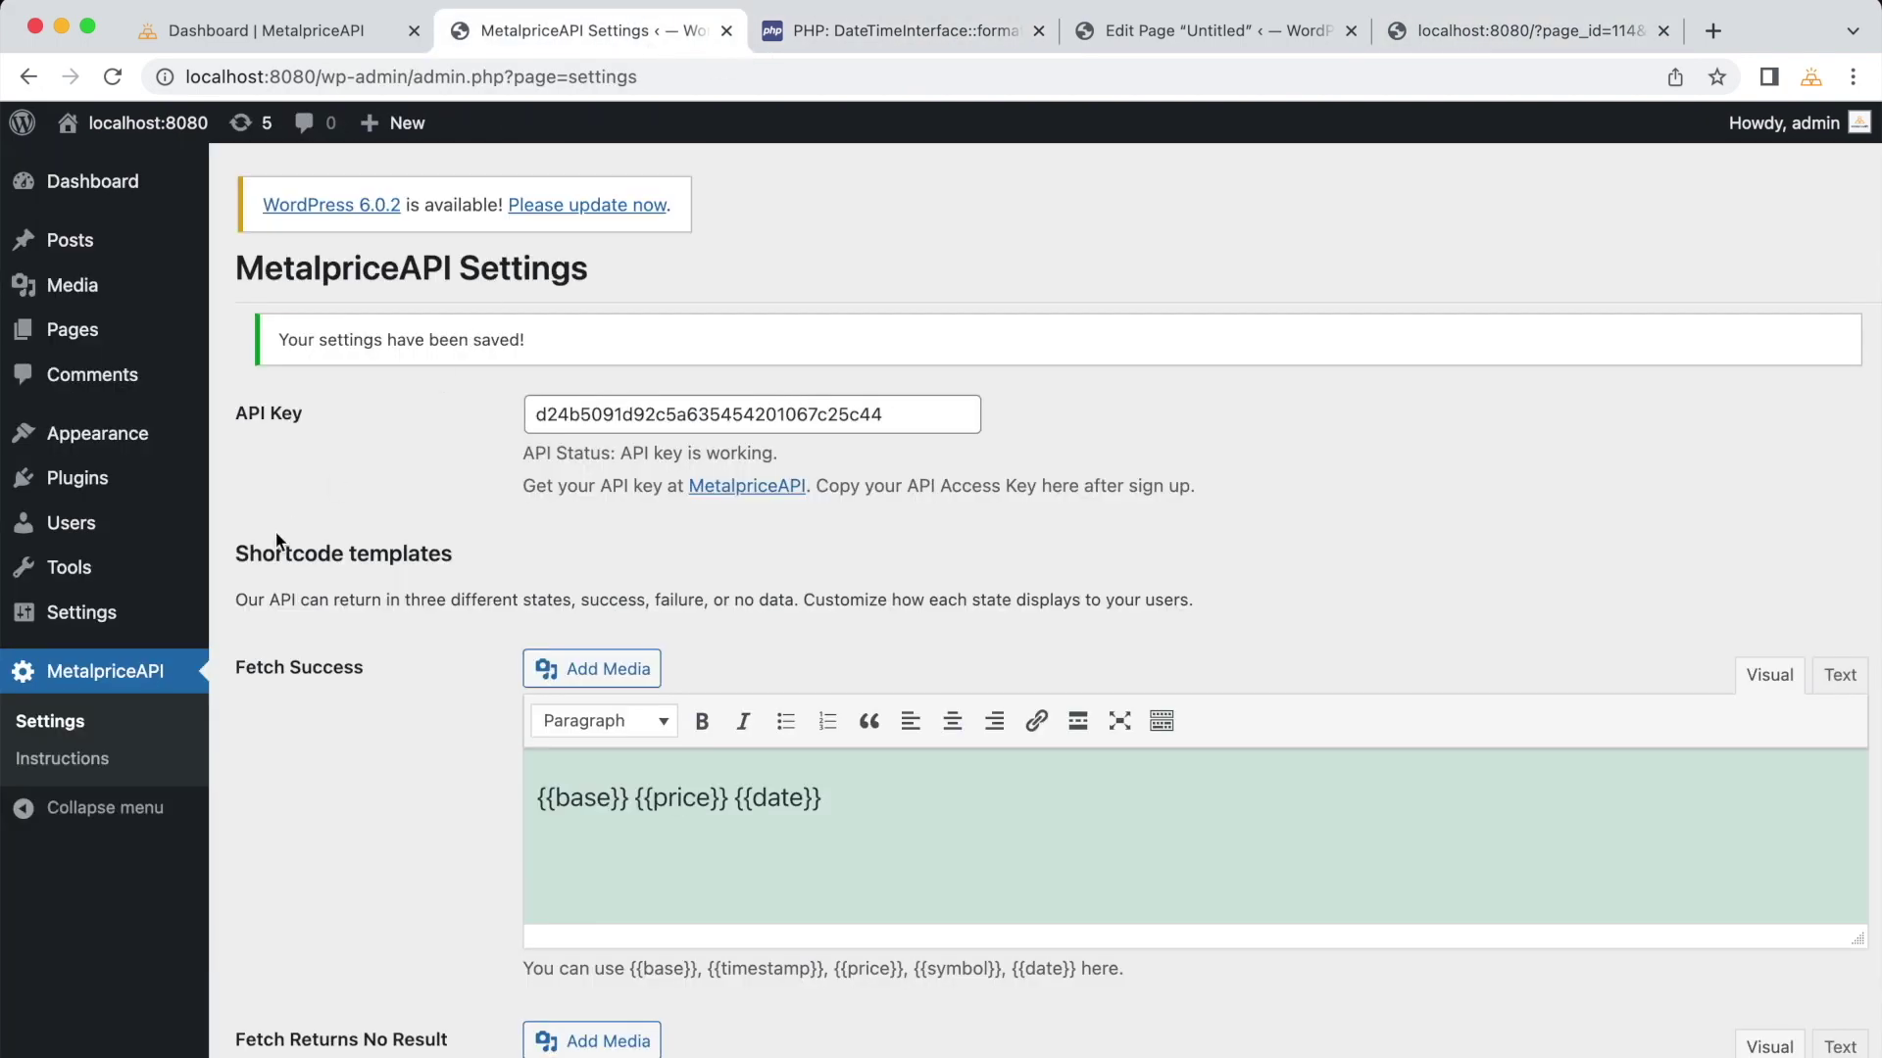
click(95, 774)
scroll(621, 892, down, 5)
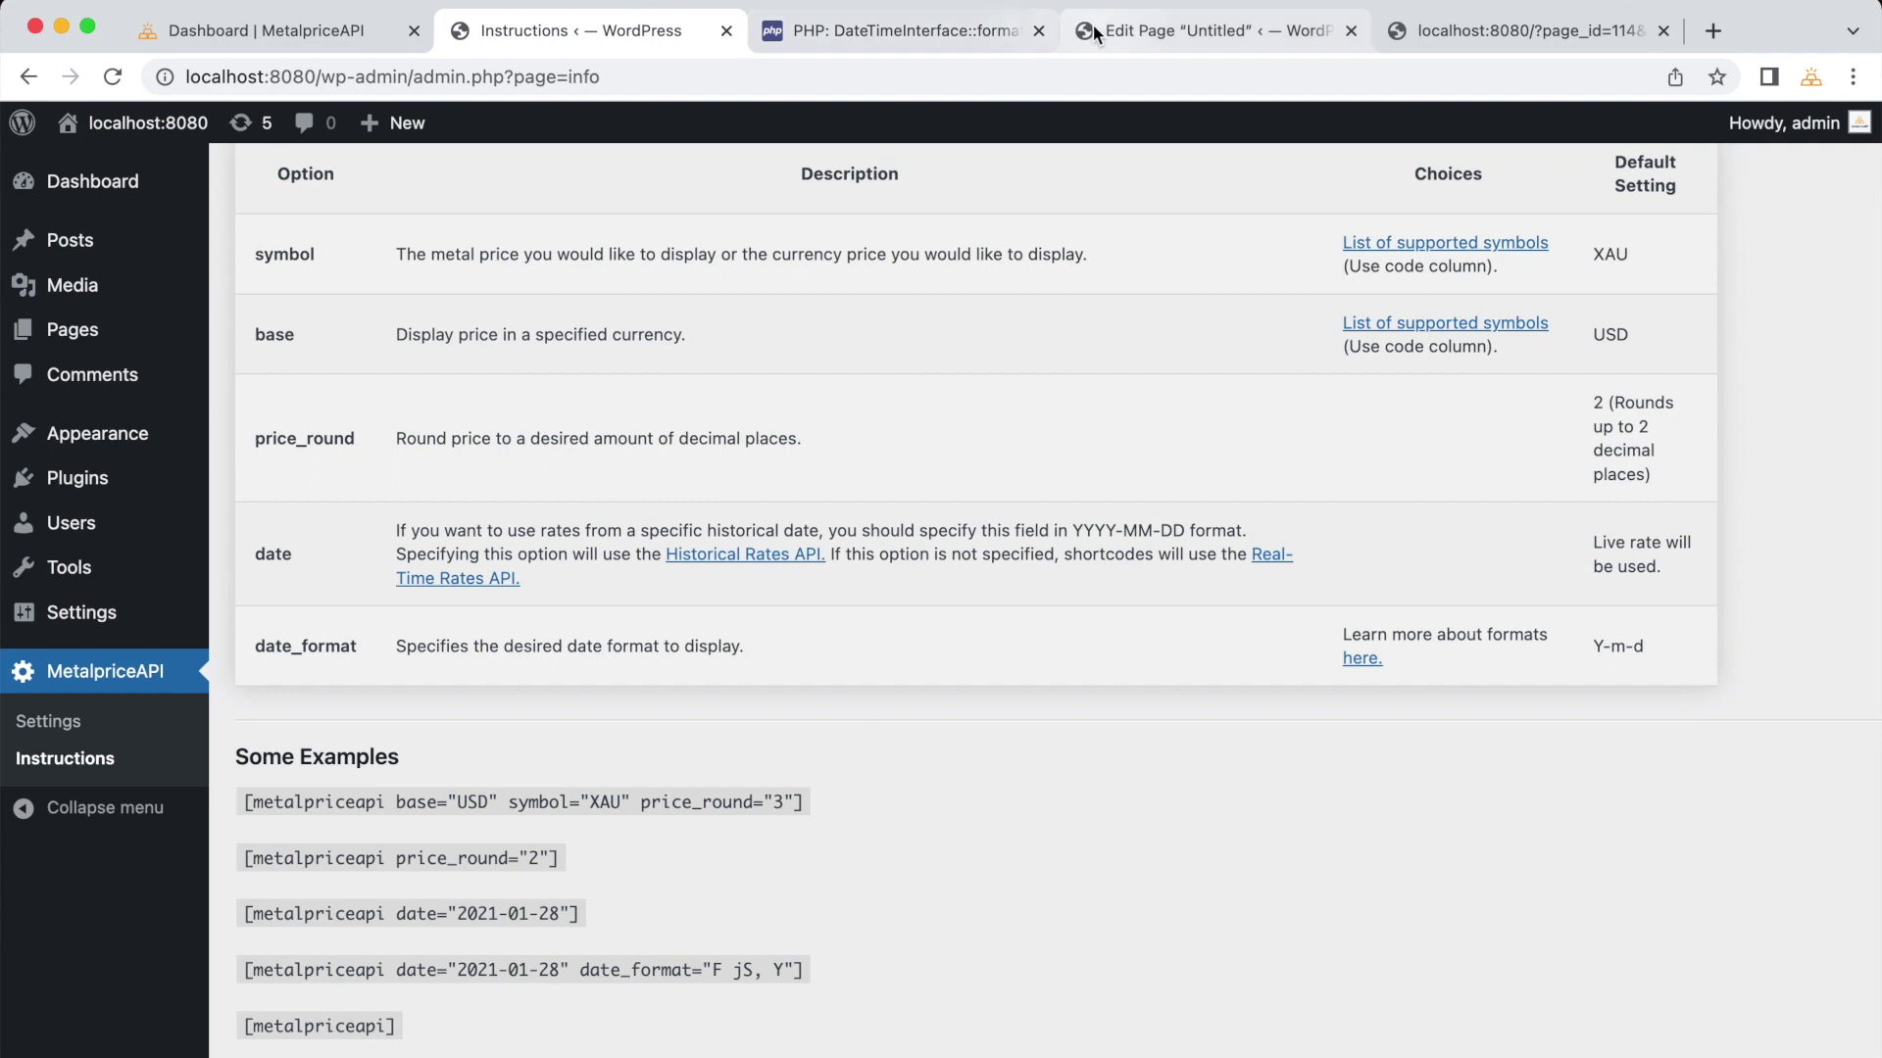
Step: Inspect the year, month and day parts of the dates 2022-09-07 and January 27th, 2021
click(1127, 30)
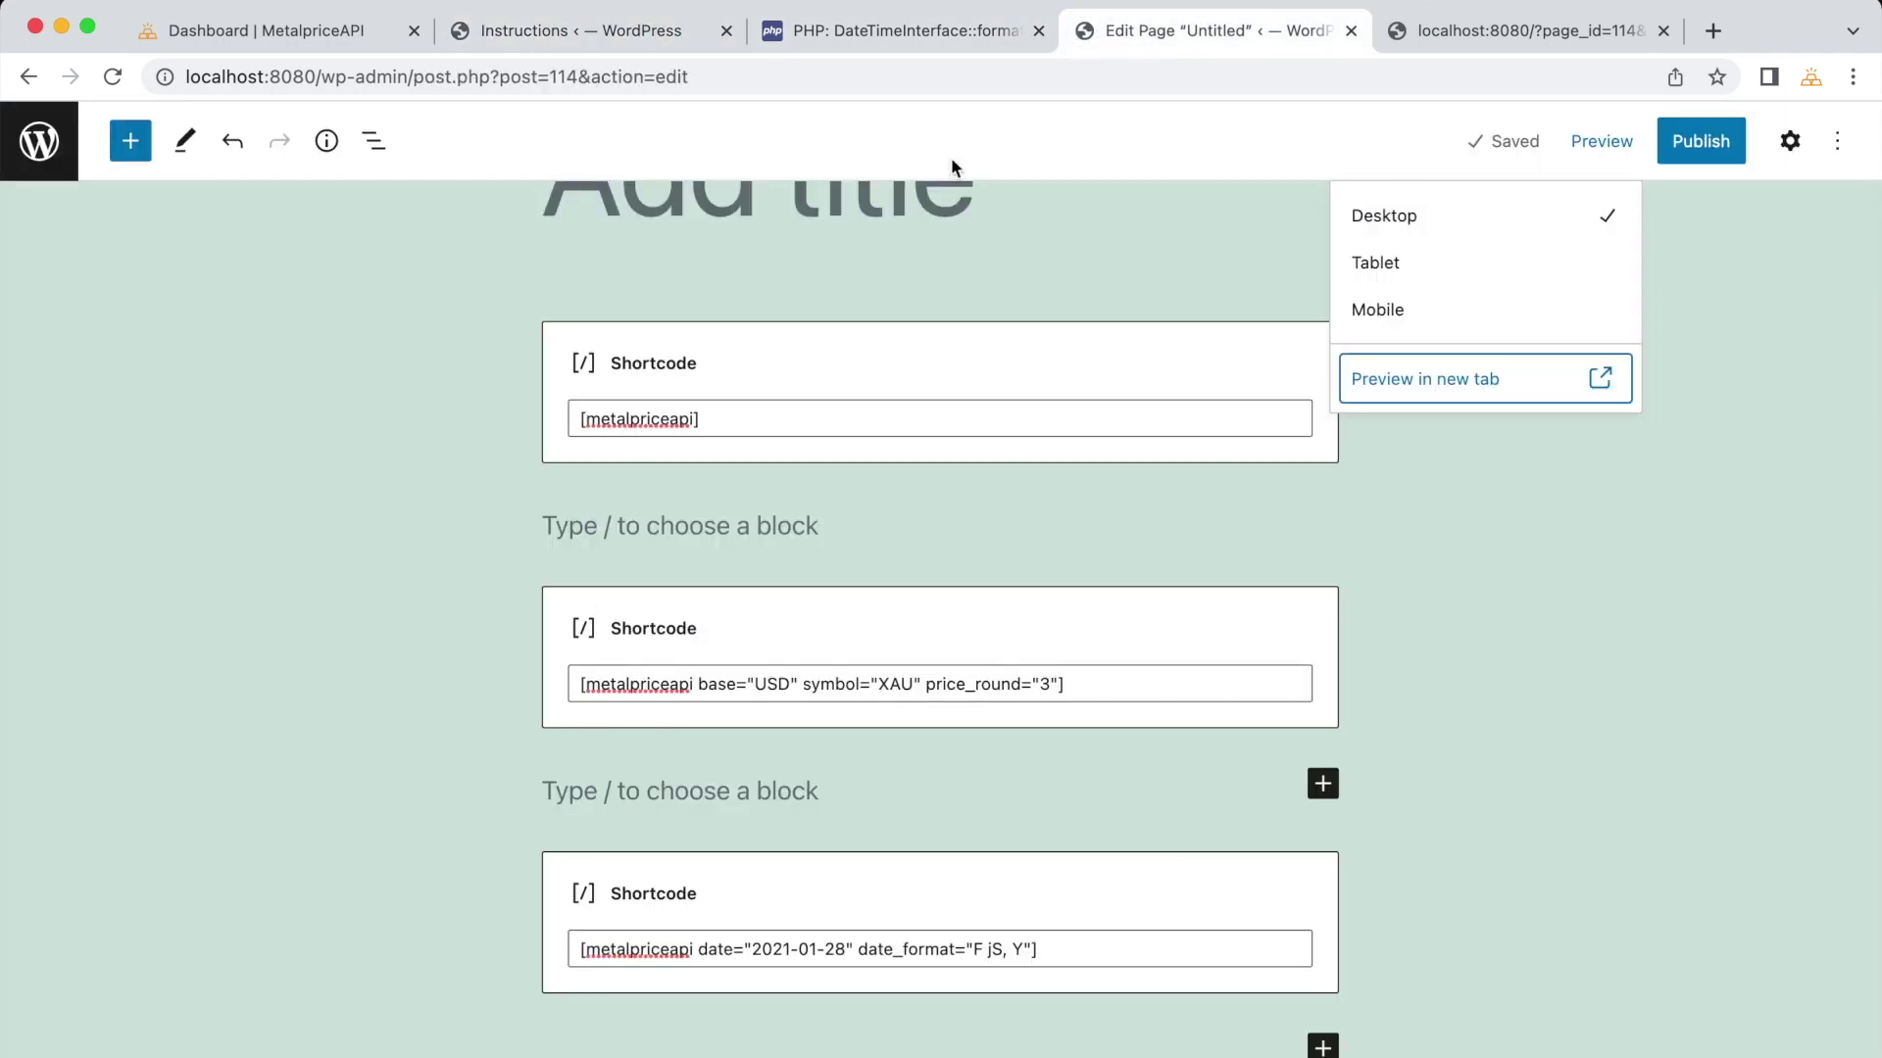
click(1486, 44)
double_click(162, 777)
click(228, 771)
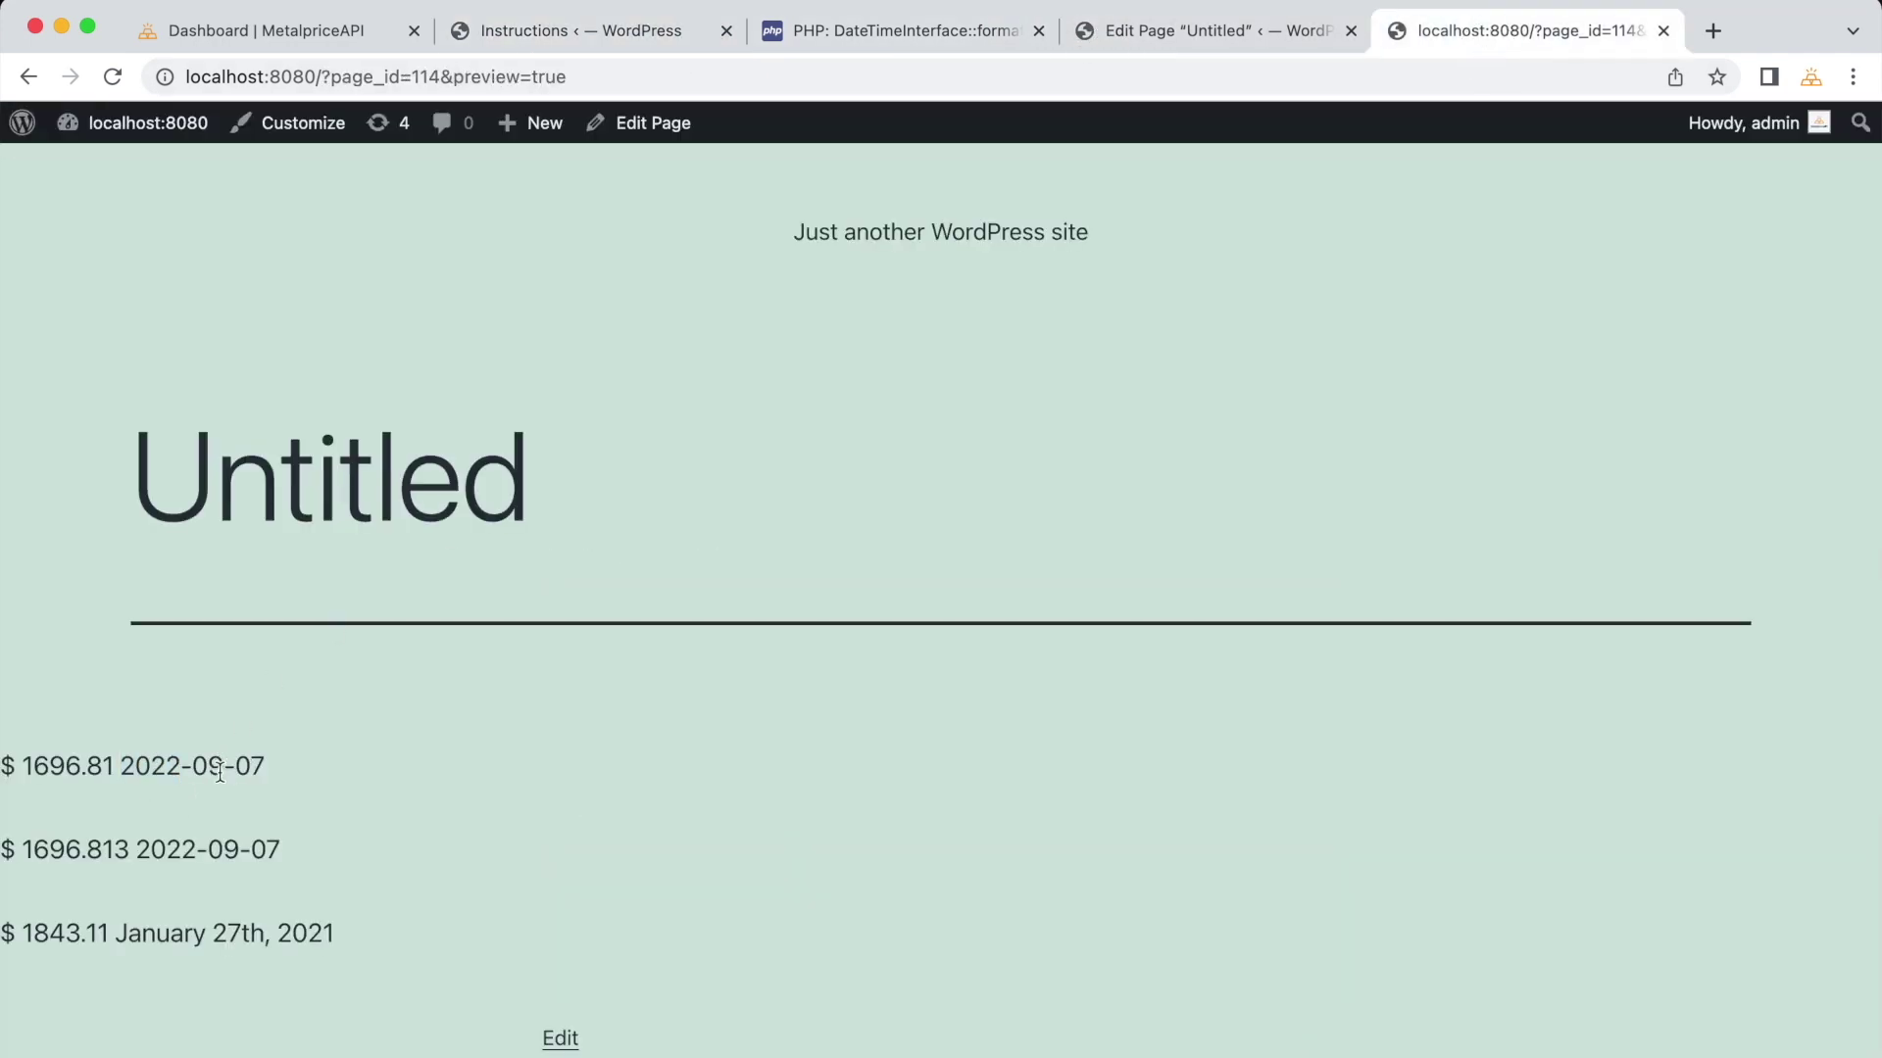
double_click(207, 767)
click(252, 766)
double_click(252, 766)
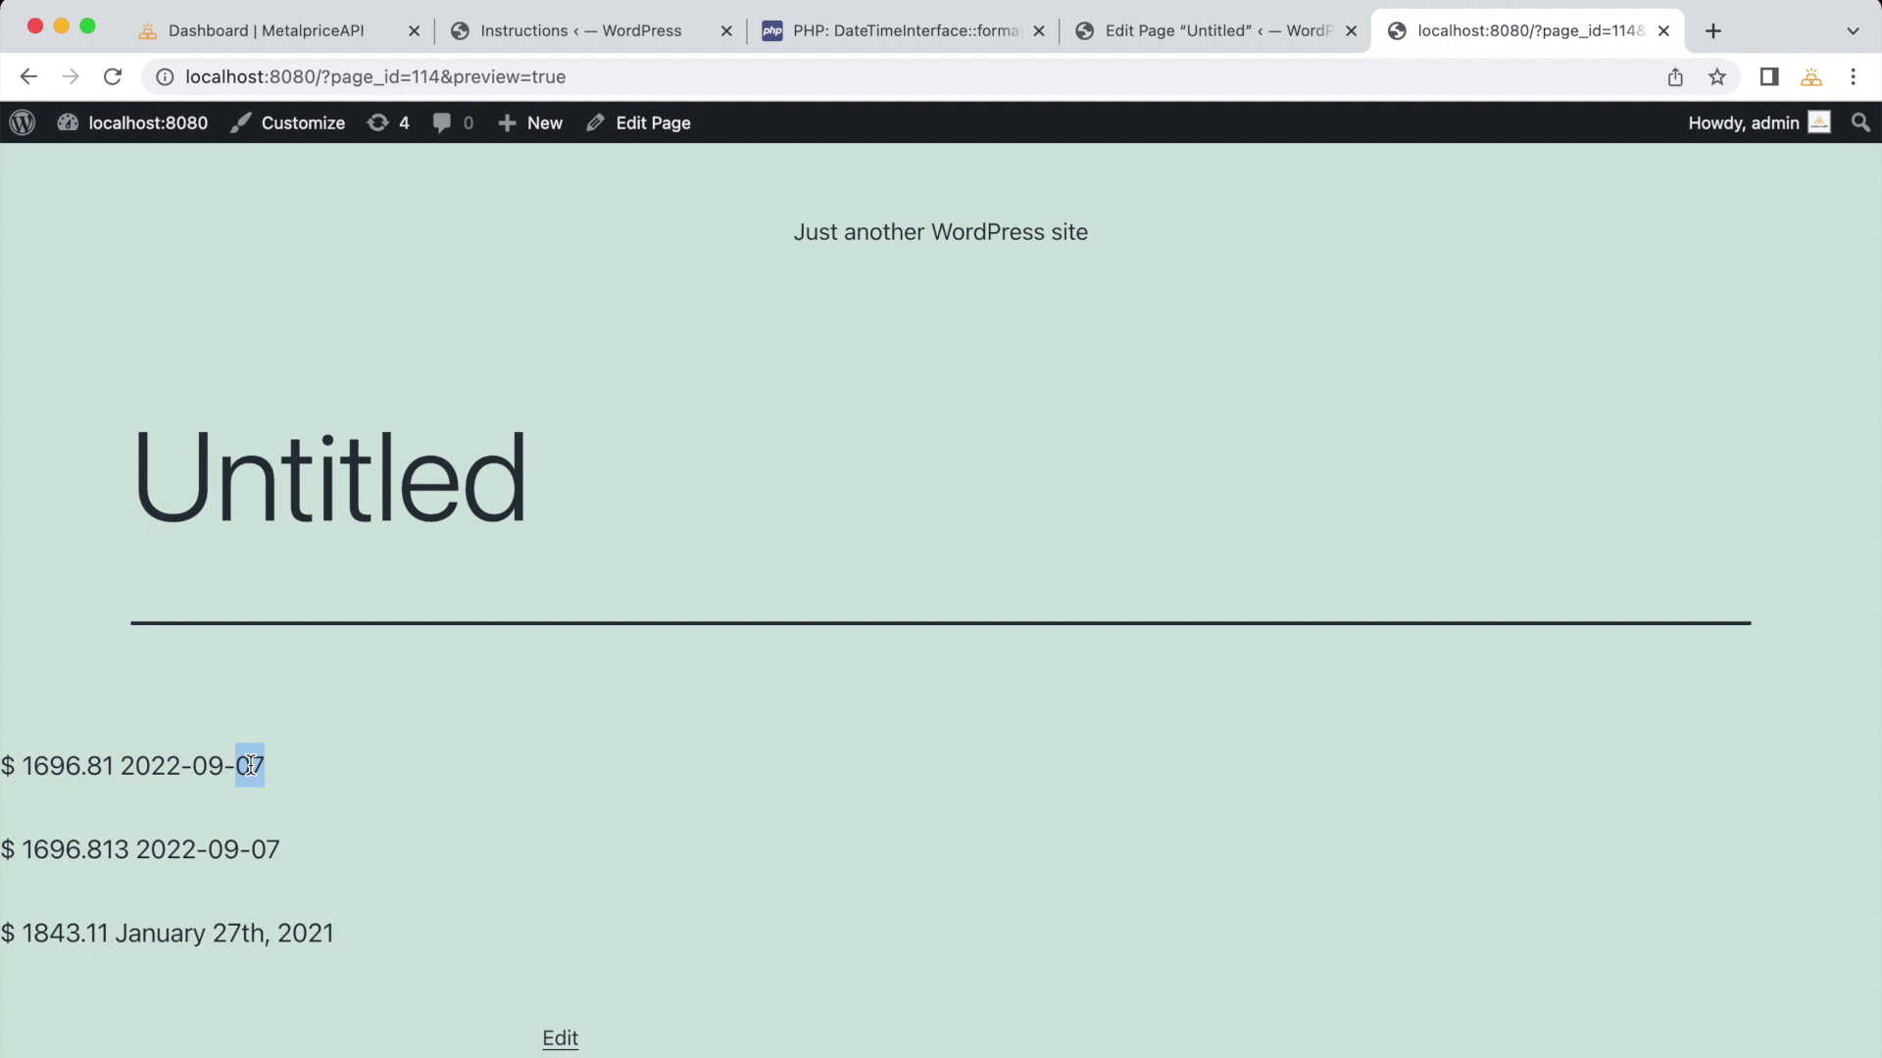
double_click(172, 935)
click(244, 939)
double_click(239, 936)
click(305, 937)
double_click(314, 938)
click(401, 892)
click(1130, 39)
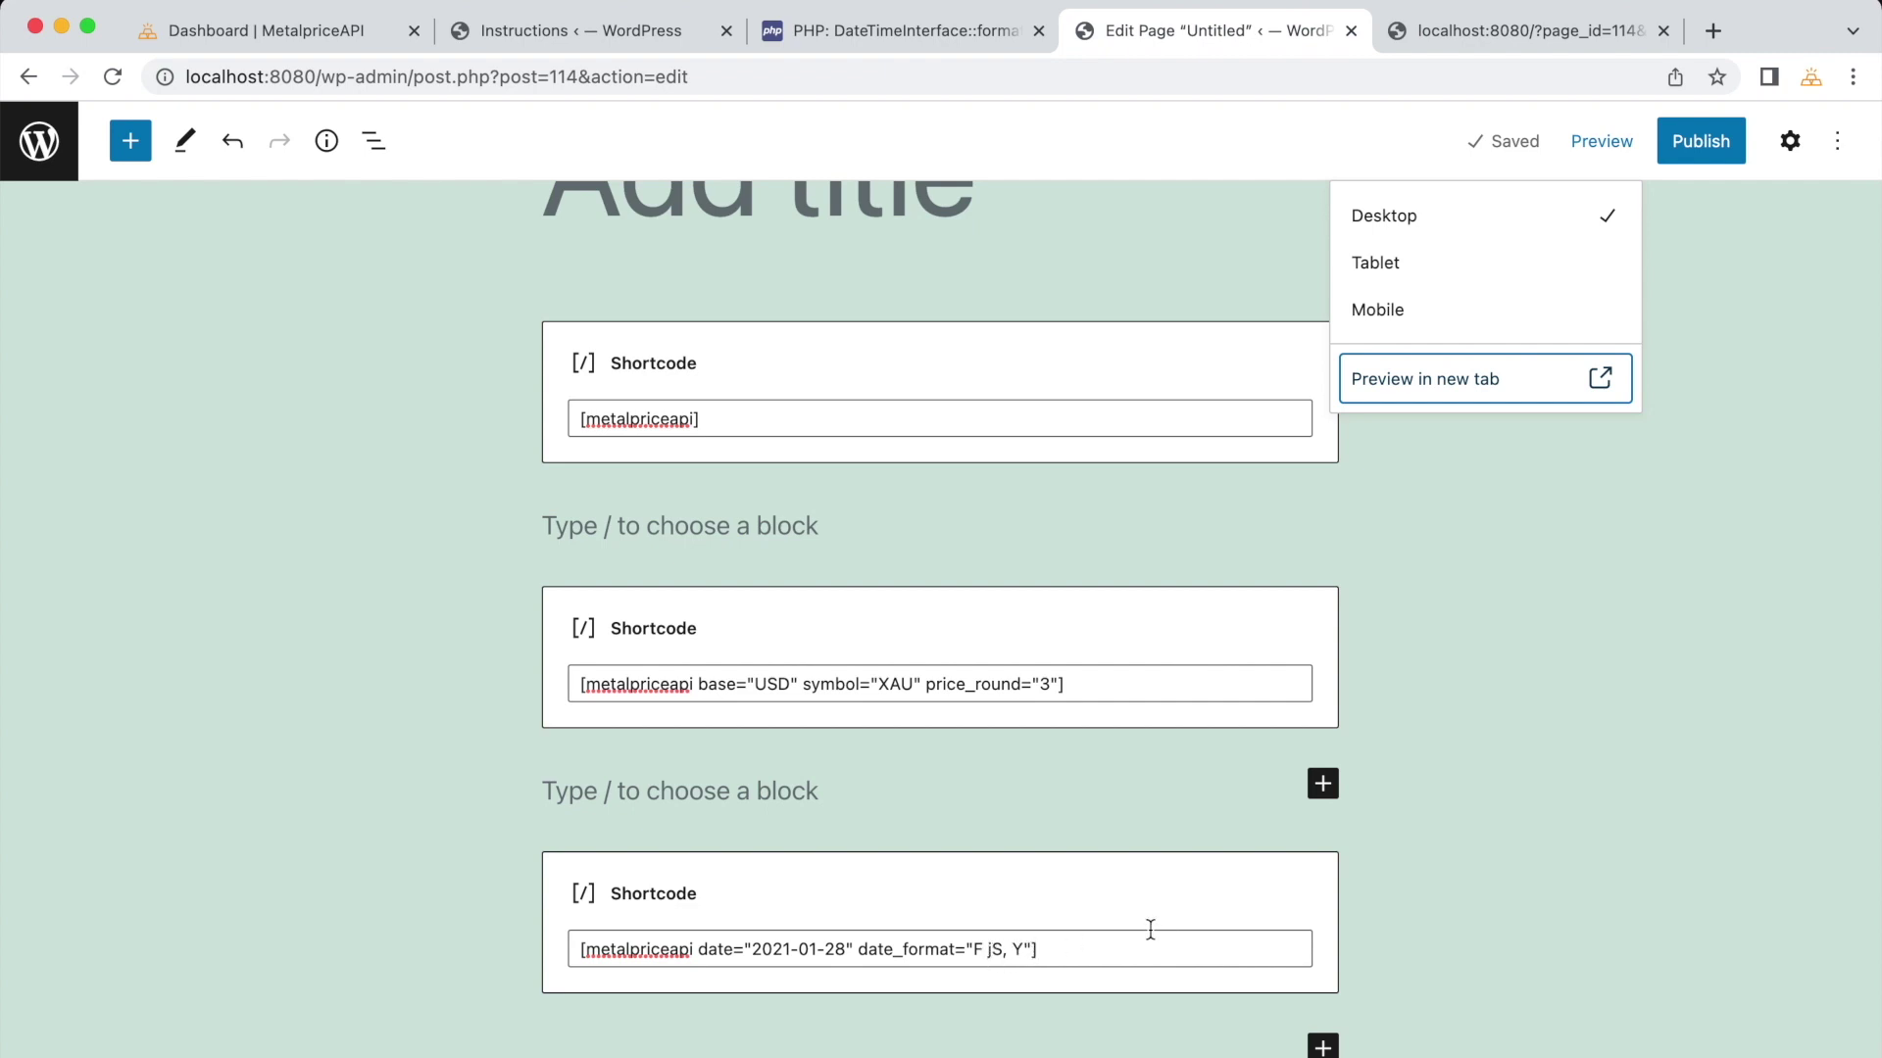
click(1423, 887)
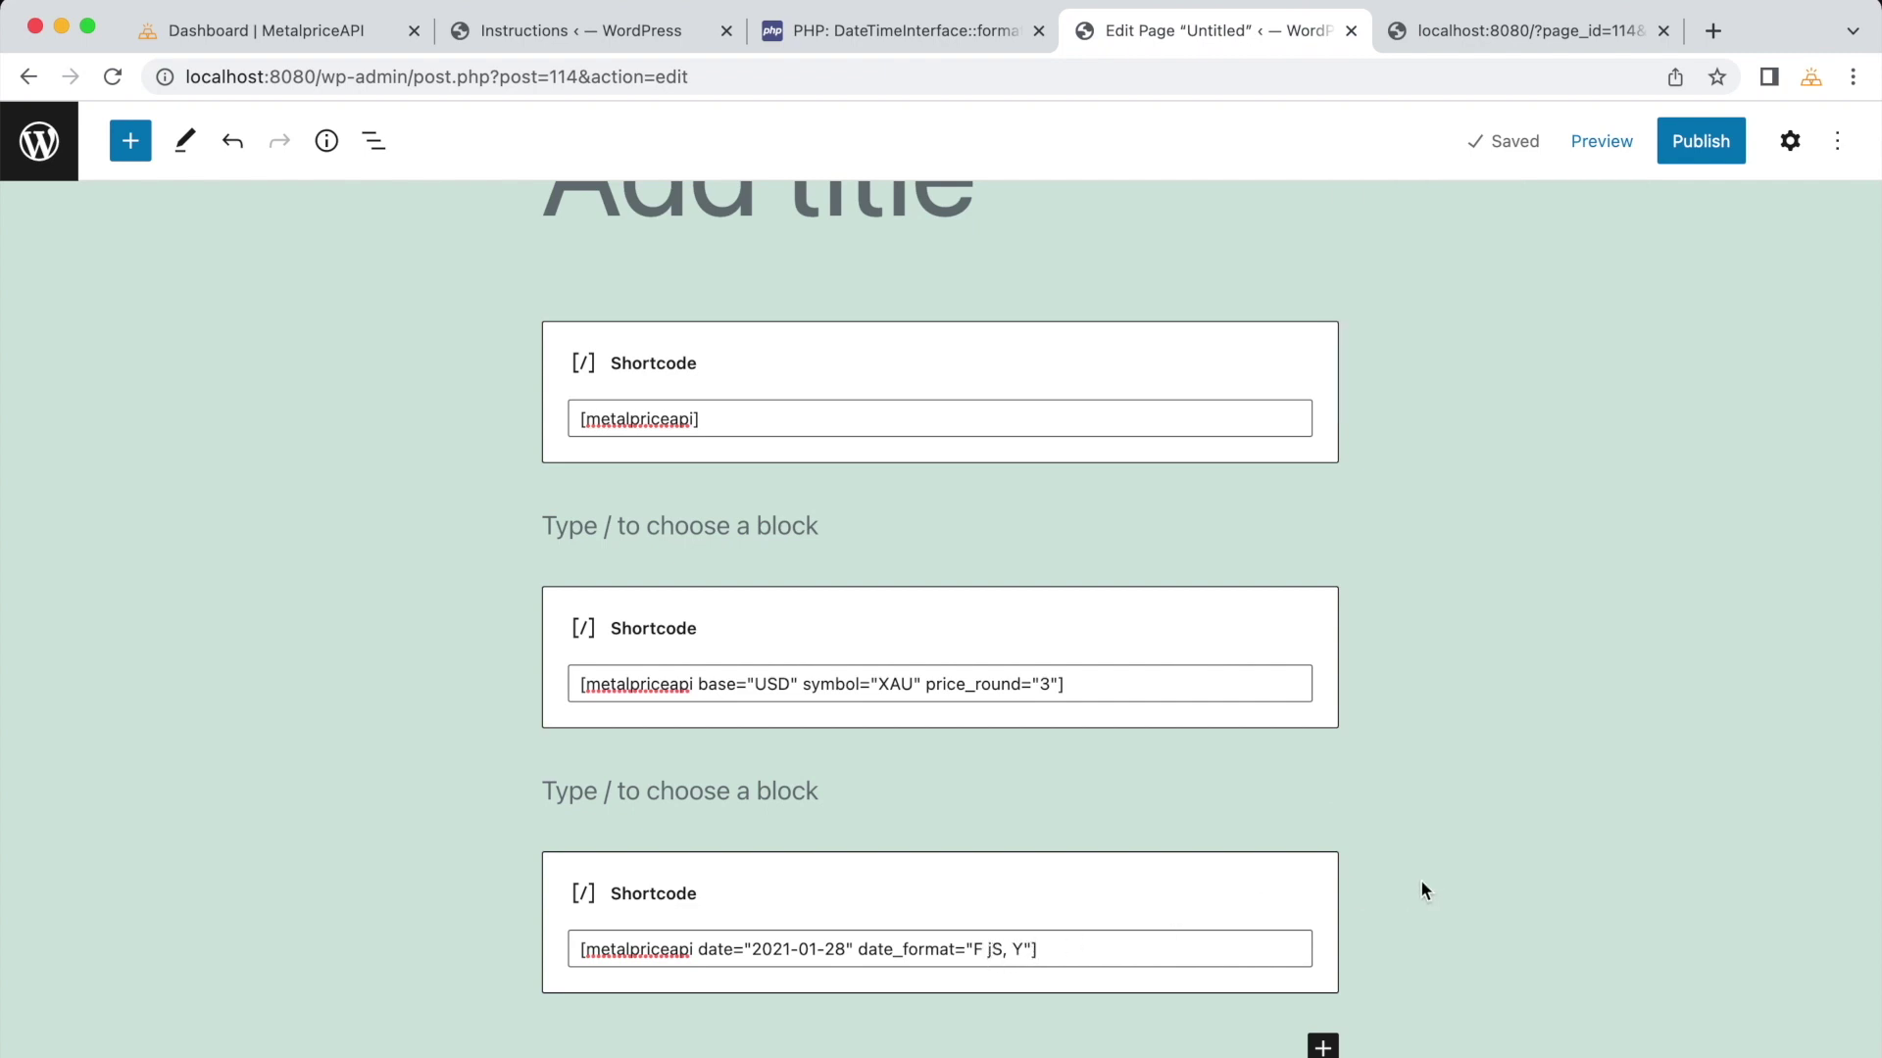
Step: From the shortcode instructions, open the base option's 'List of supported symbols' link in a new tab
click(526, 27)
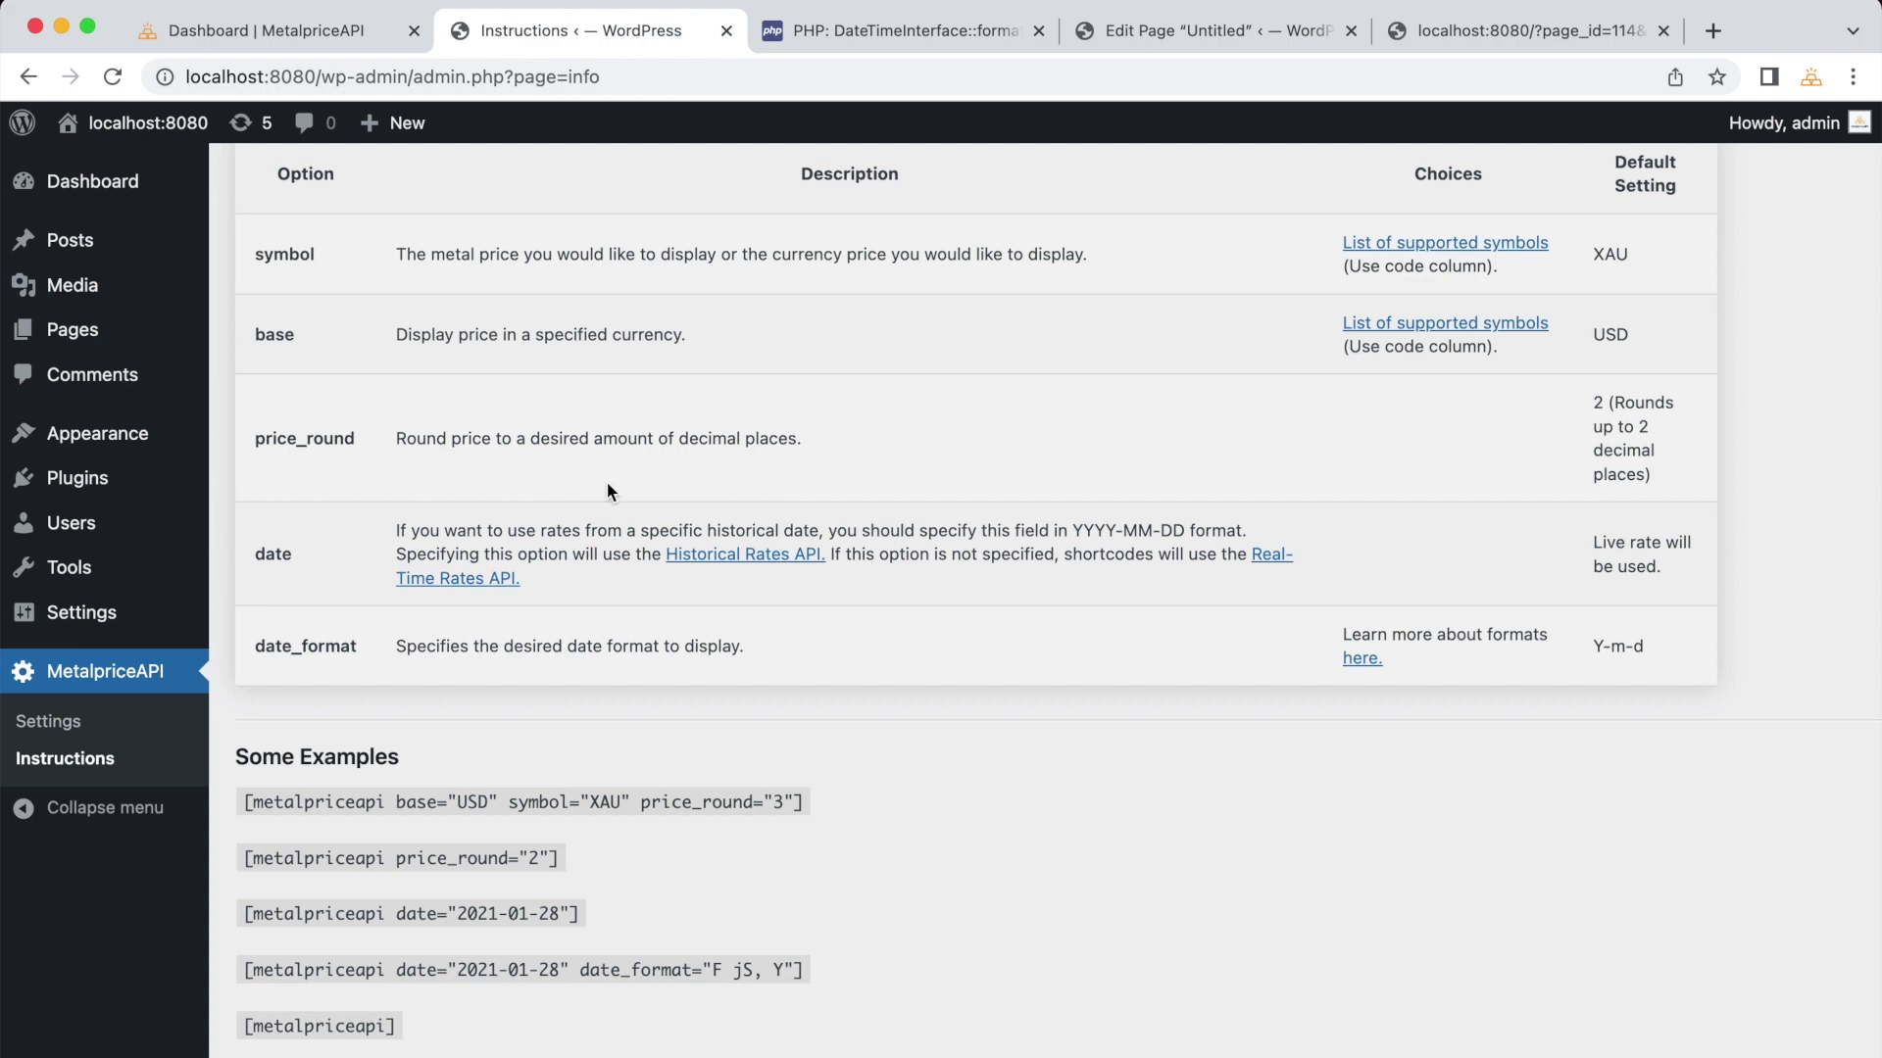
scroll(1039, 607, up, 5)
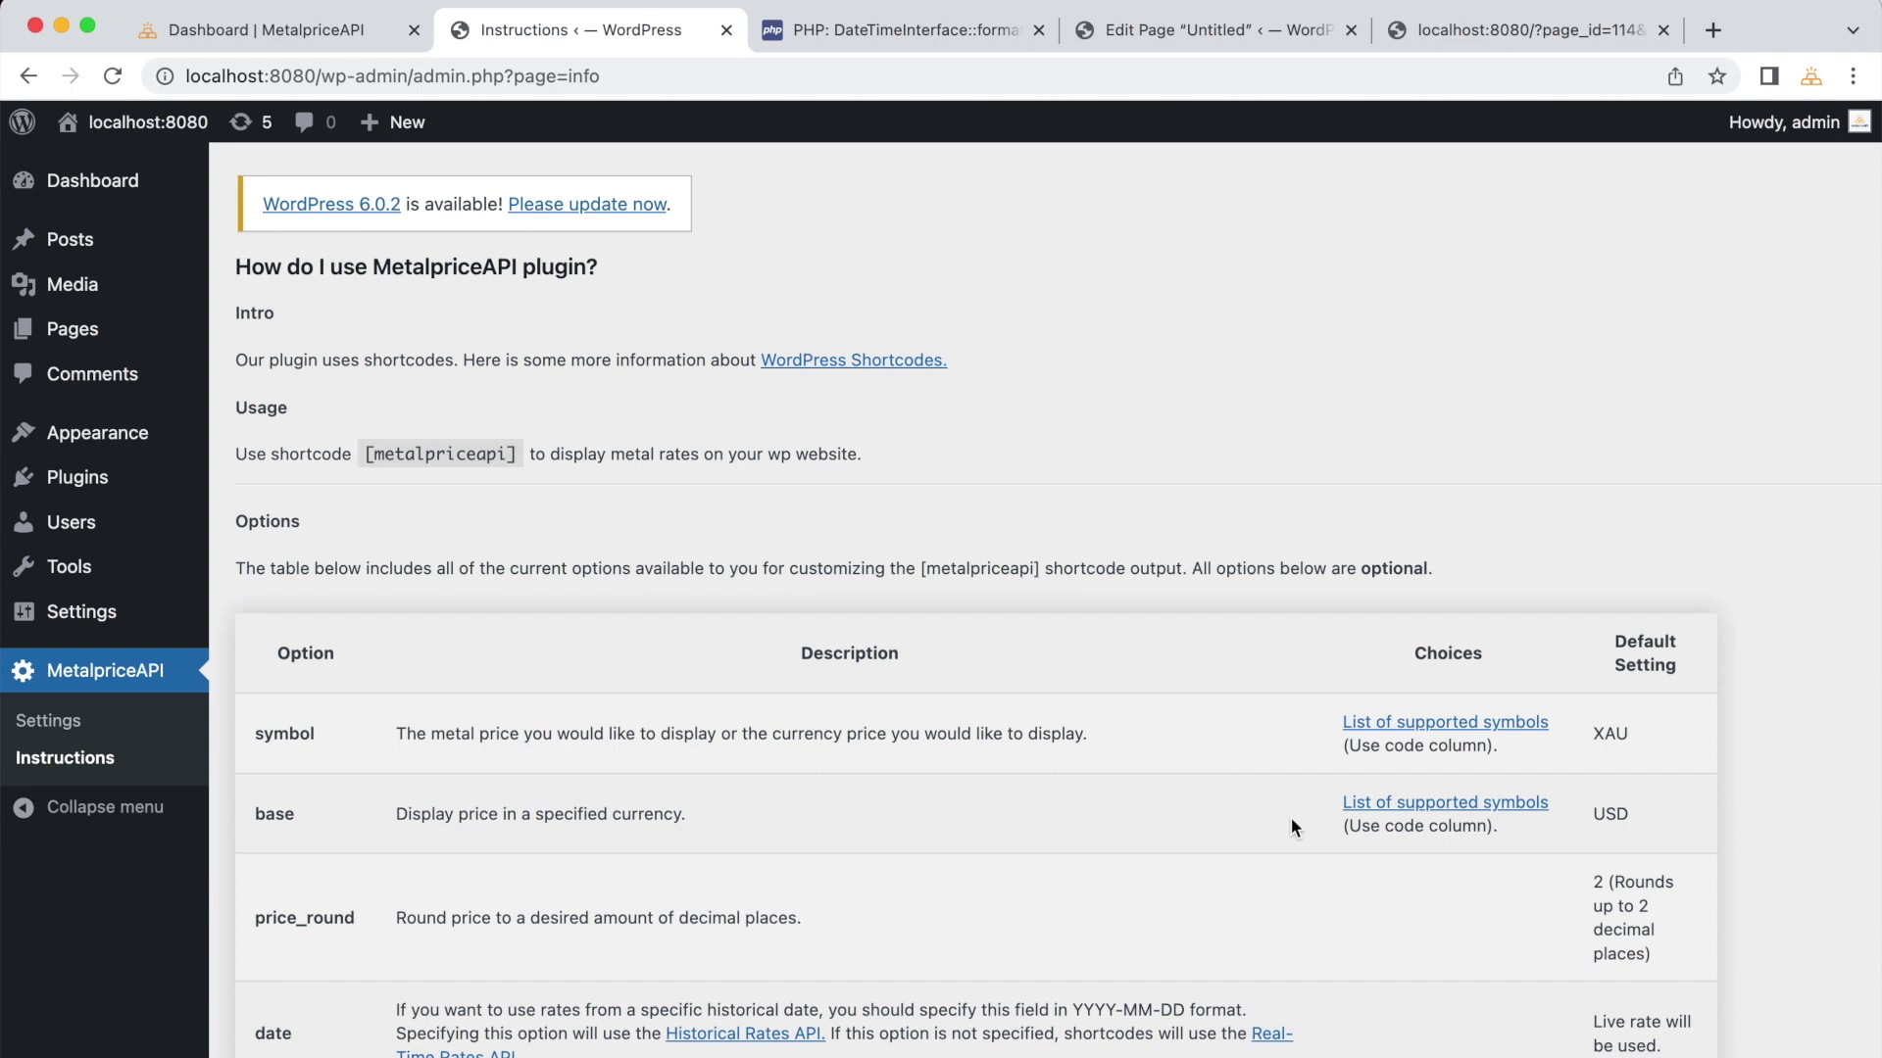
right_click(1363, 805)
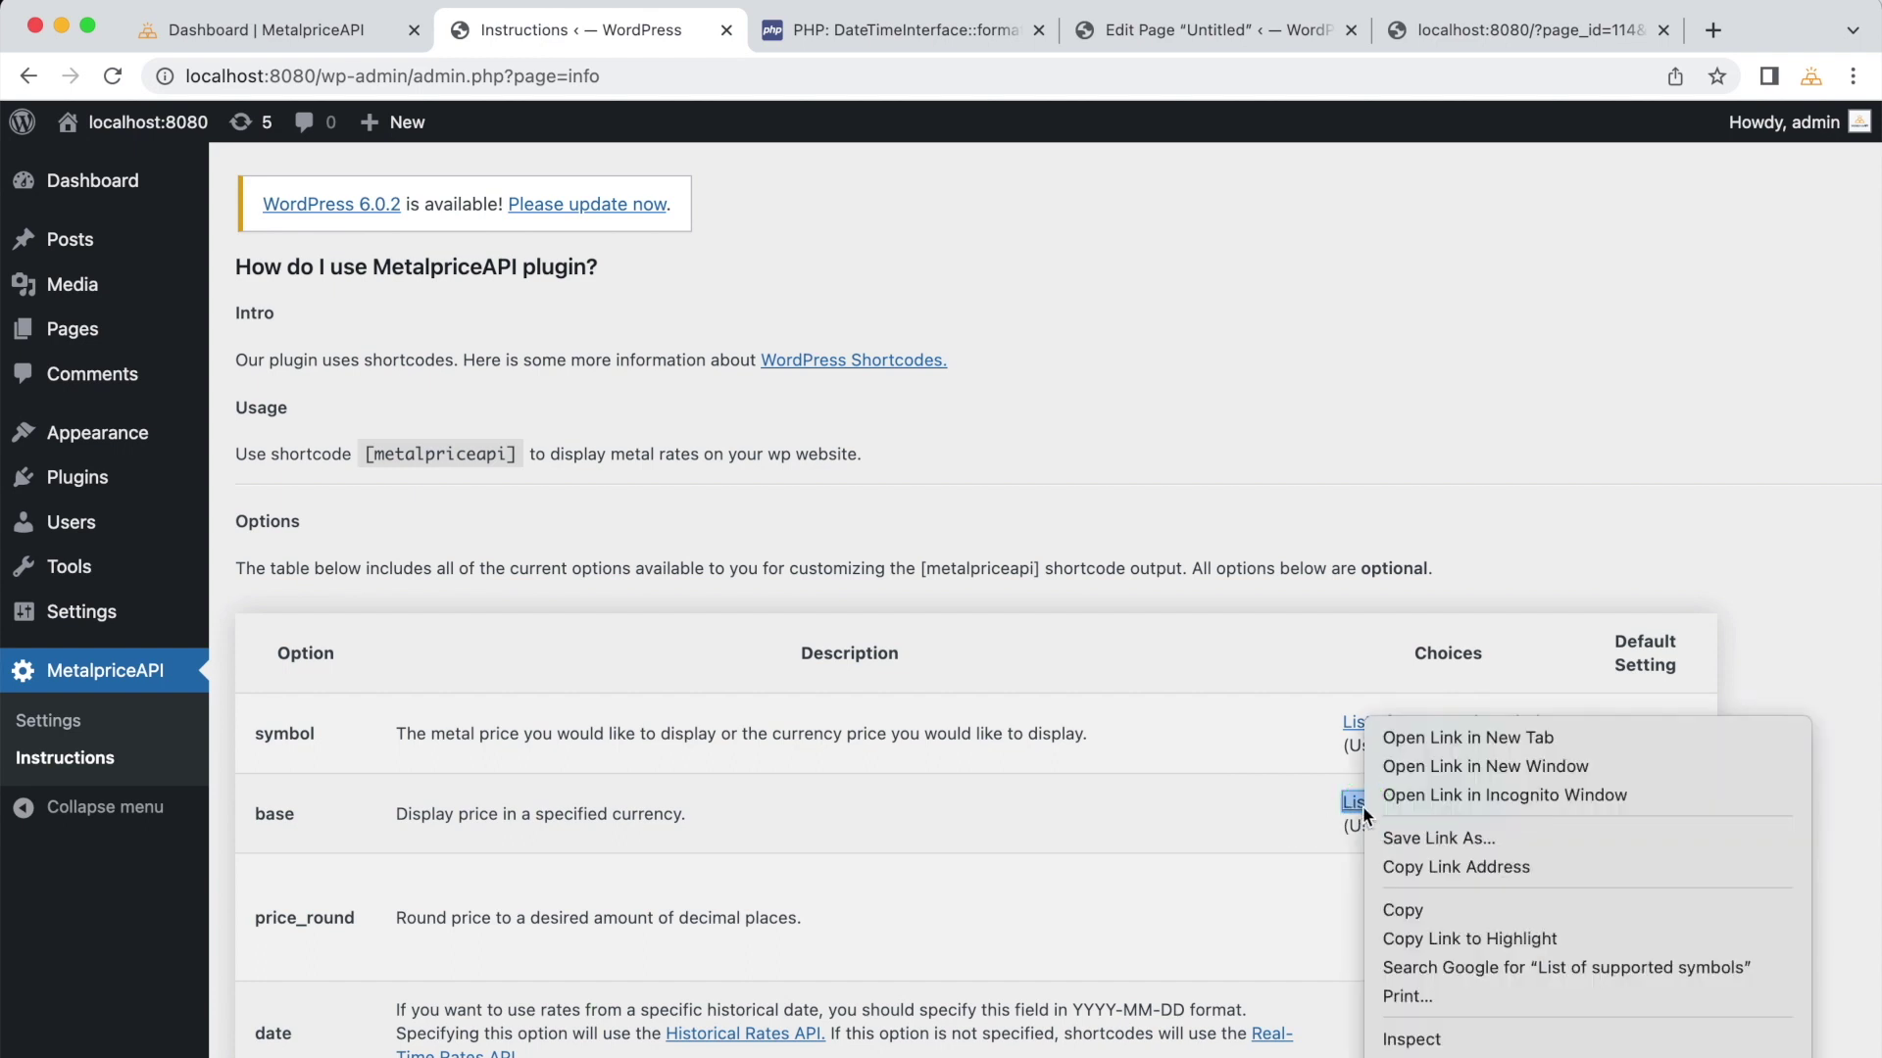
click(1407, 744)
Step: Copy the Indian Rupee code INR from MetalpriceAPI's supported currencies table
click(812, 32)
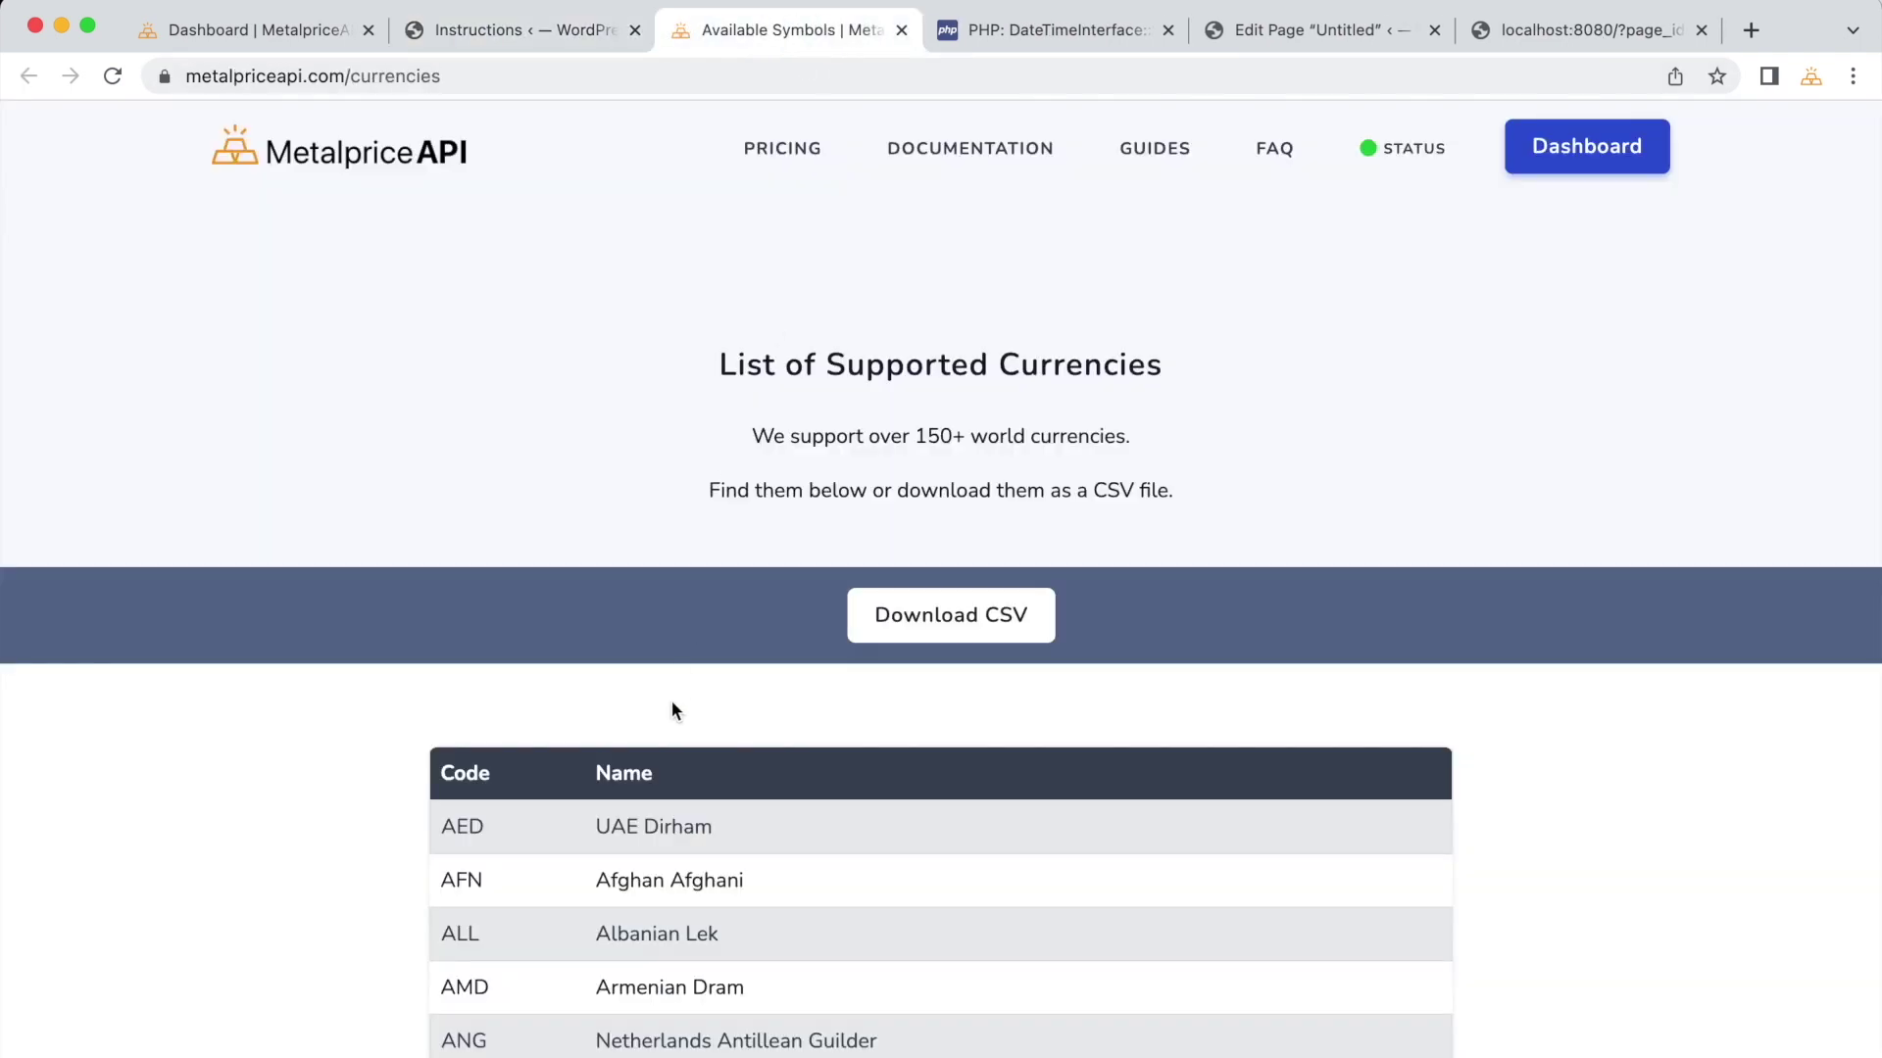
scroll(668, 714, down, 6)
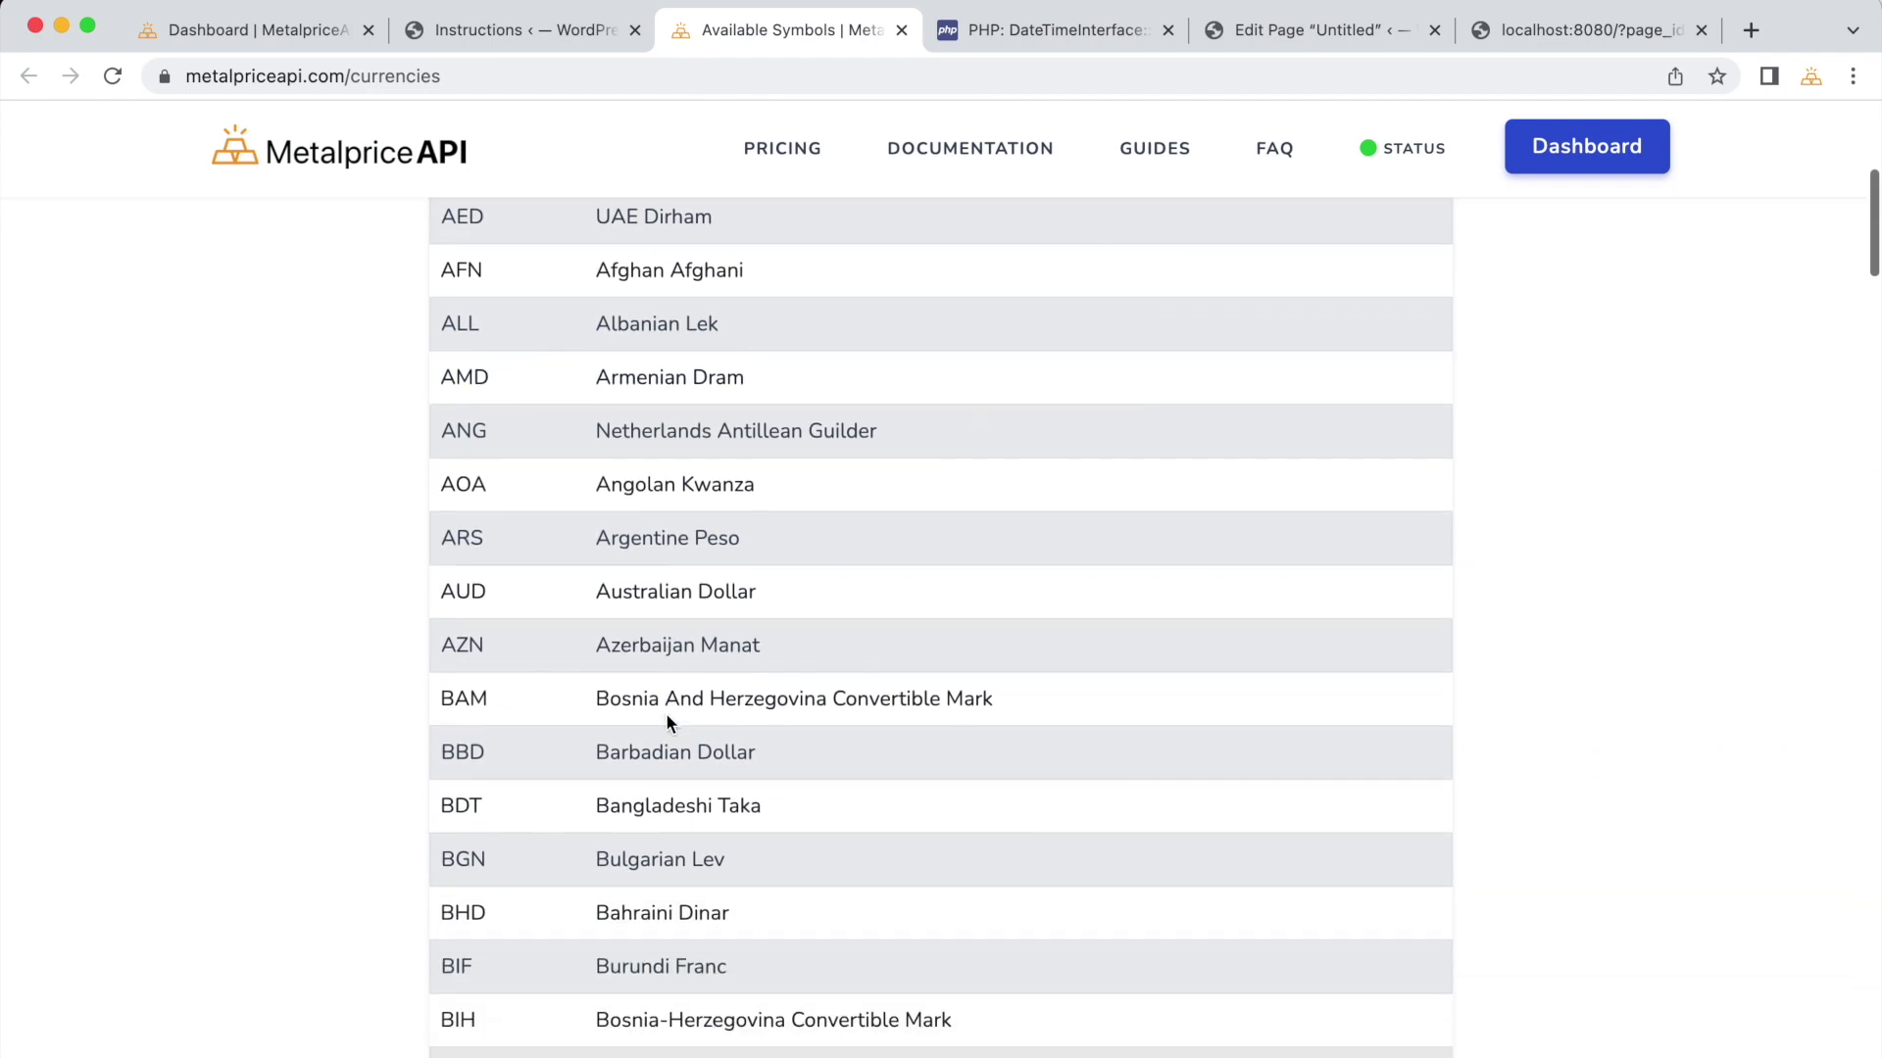
scroll(666, 715, down, 5)
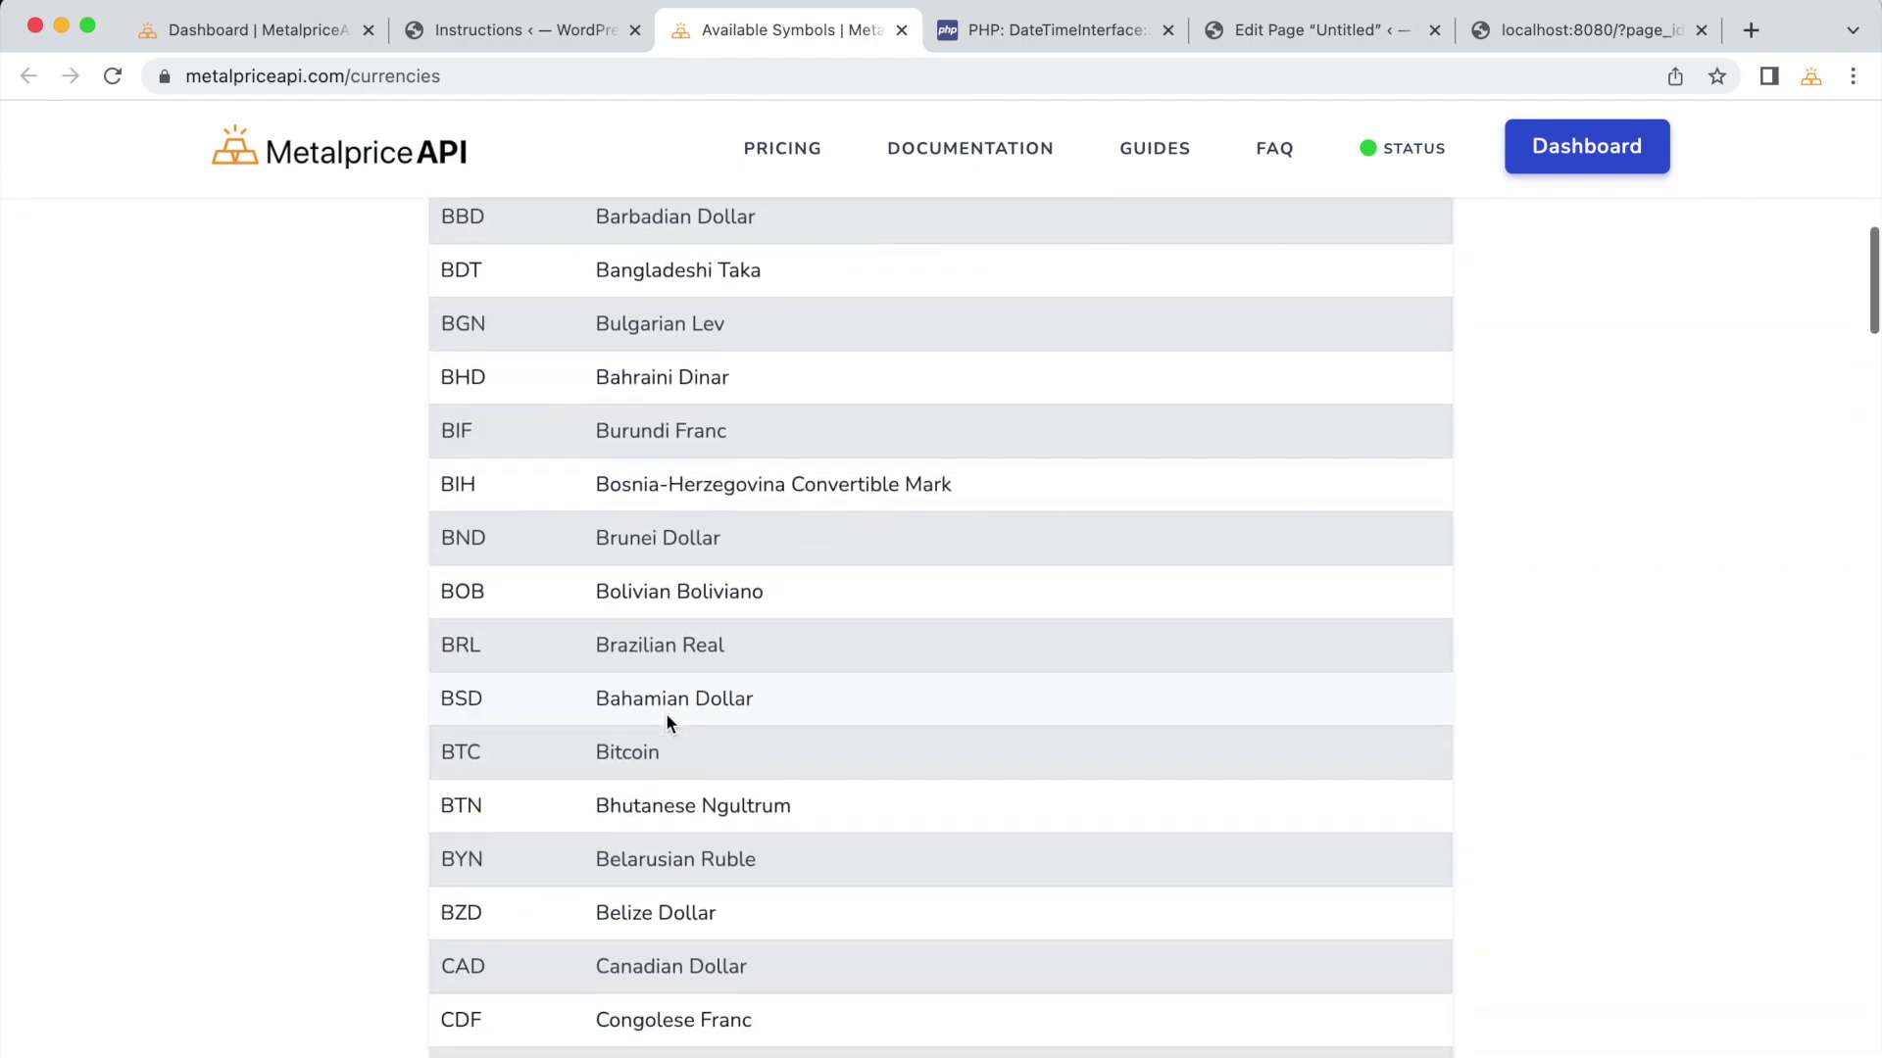
scroll(667, 720, down, 5)
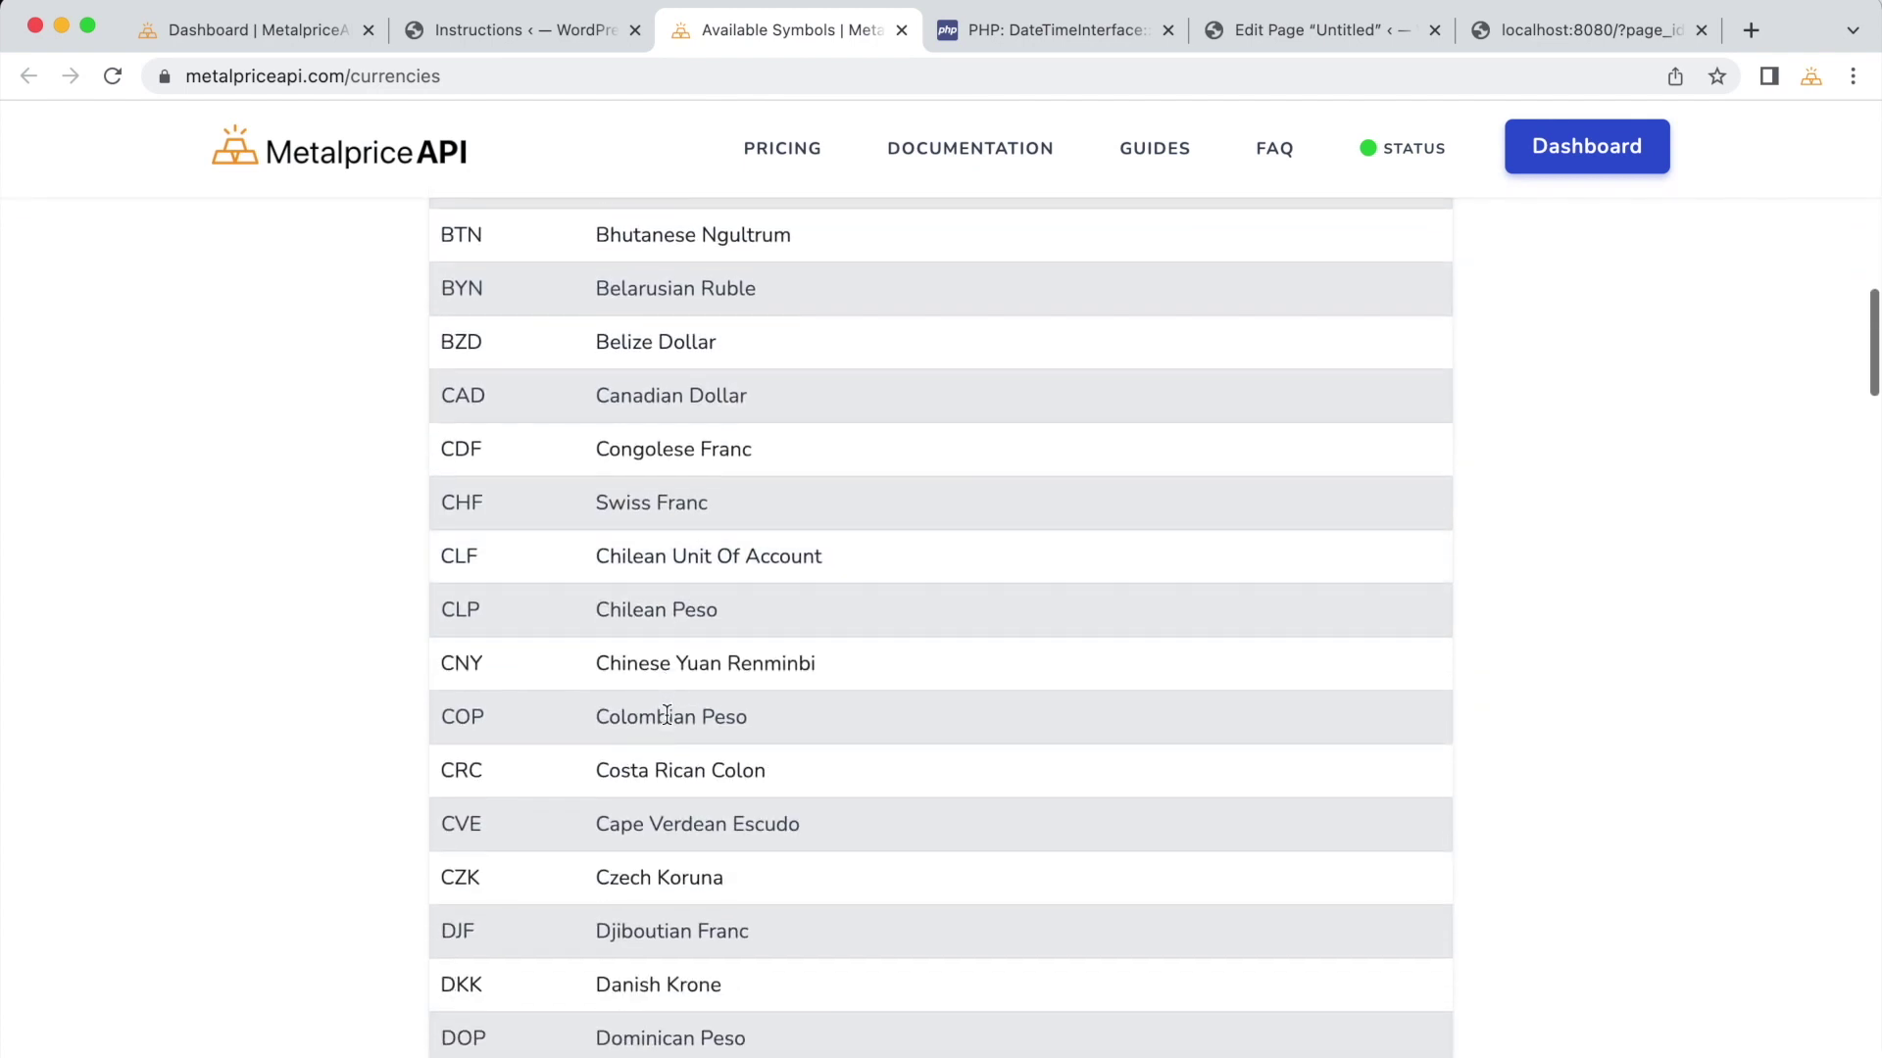
scroll(667, 715, down, 6)
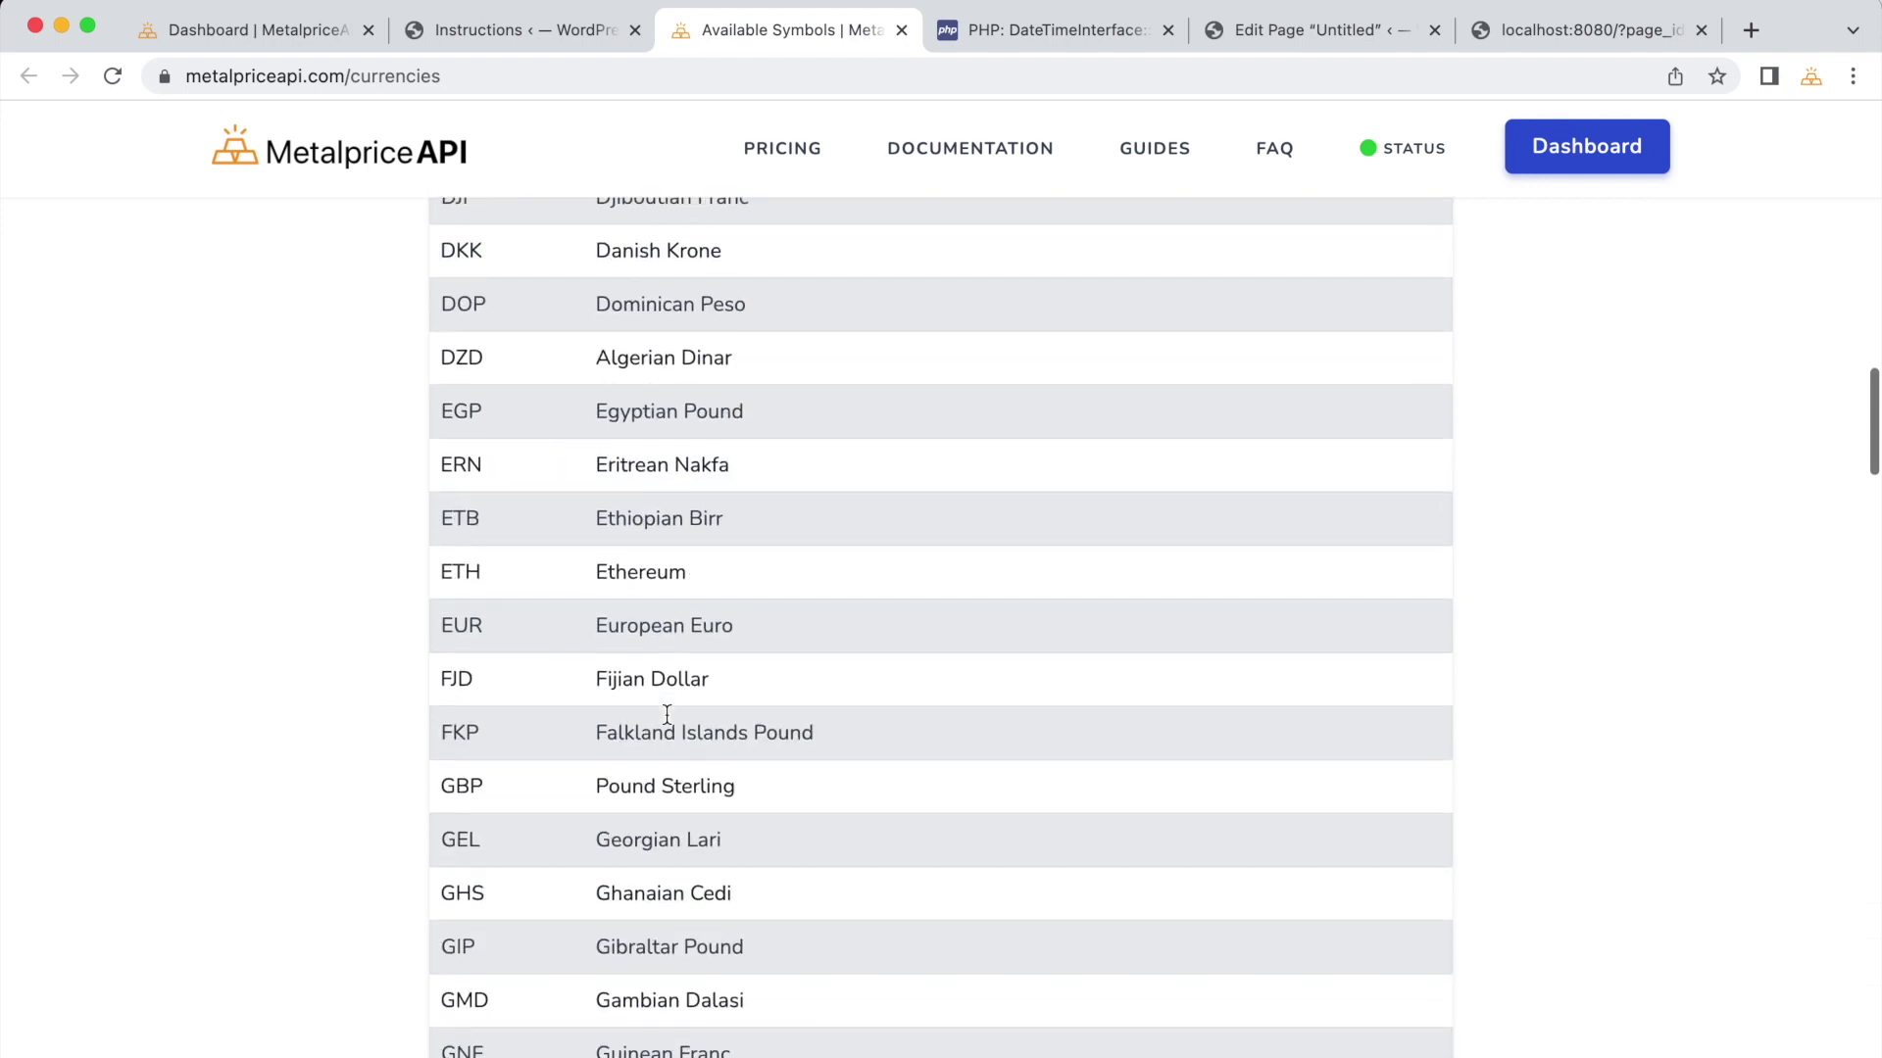
scroll(667, 715, down, 6)
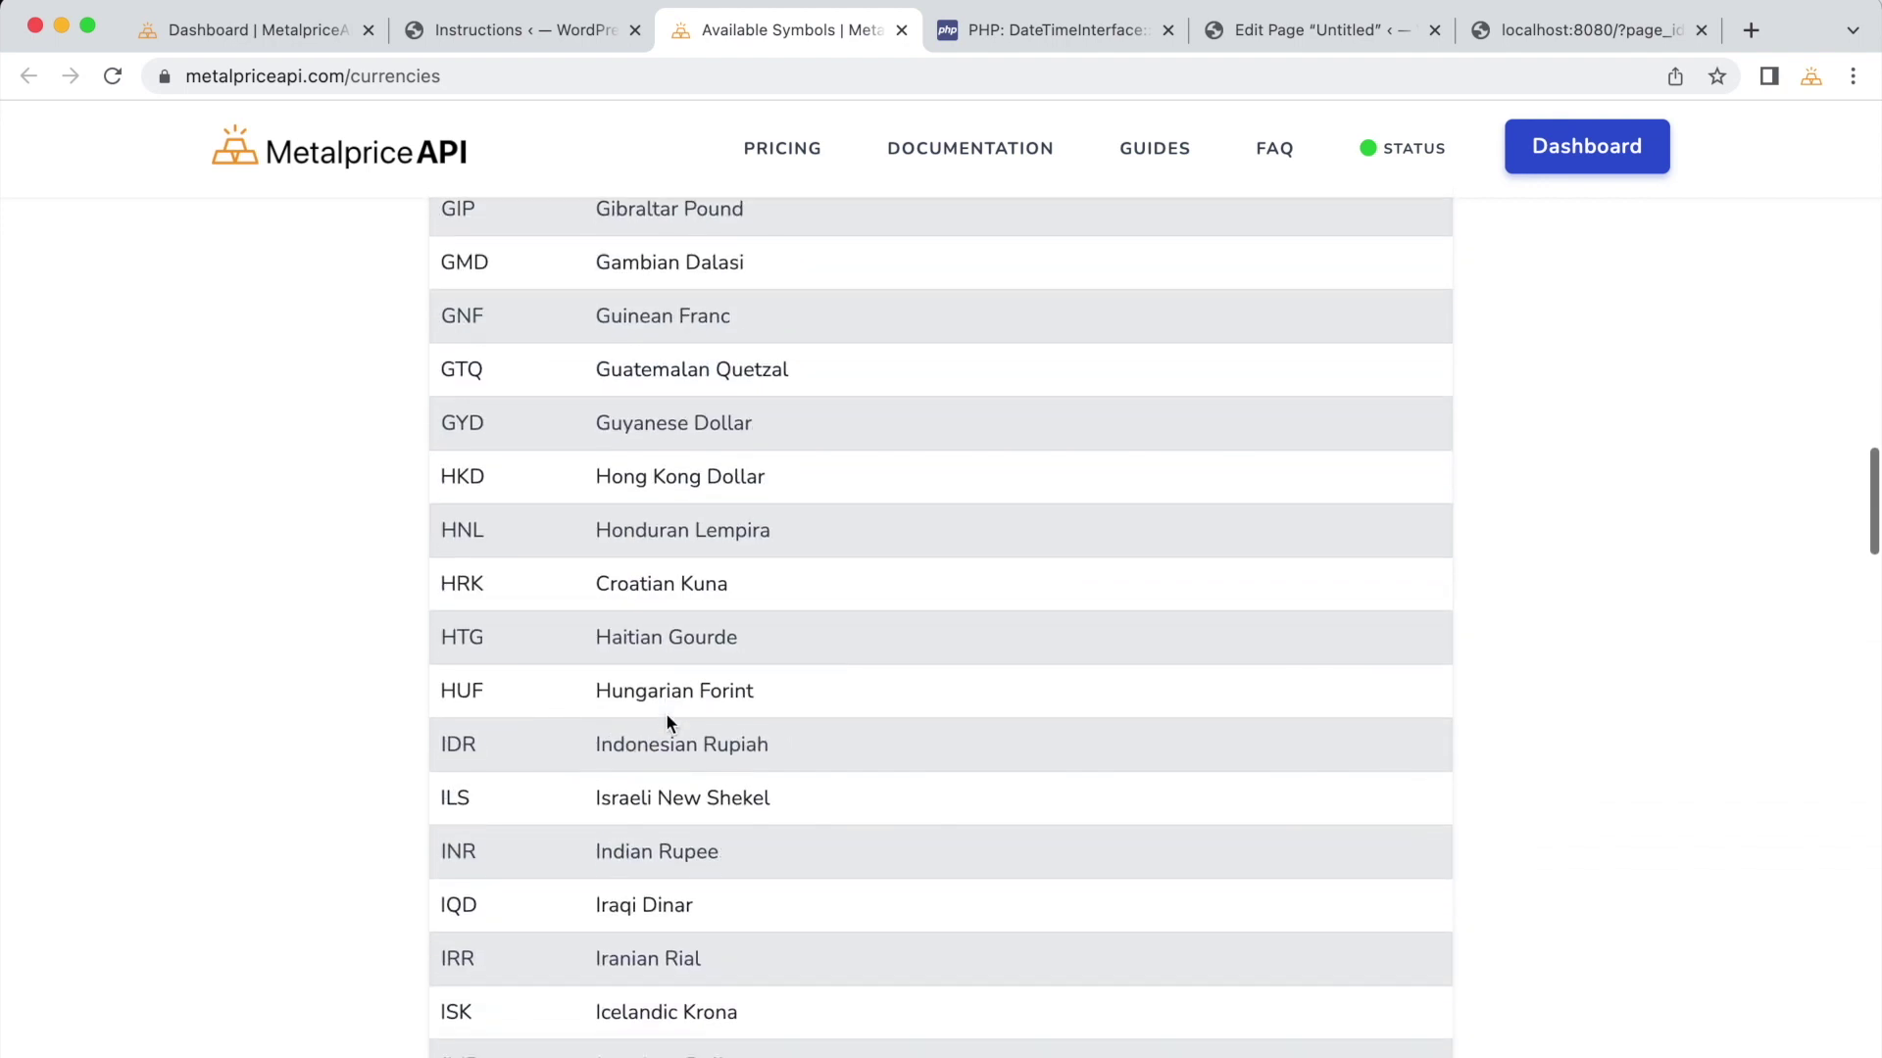
scroll(667, 718, down, 1)
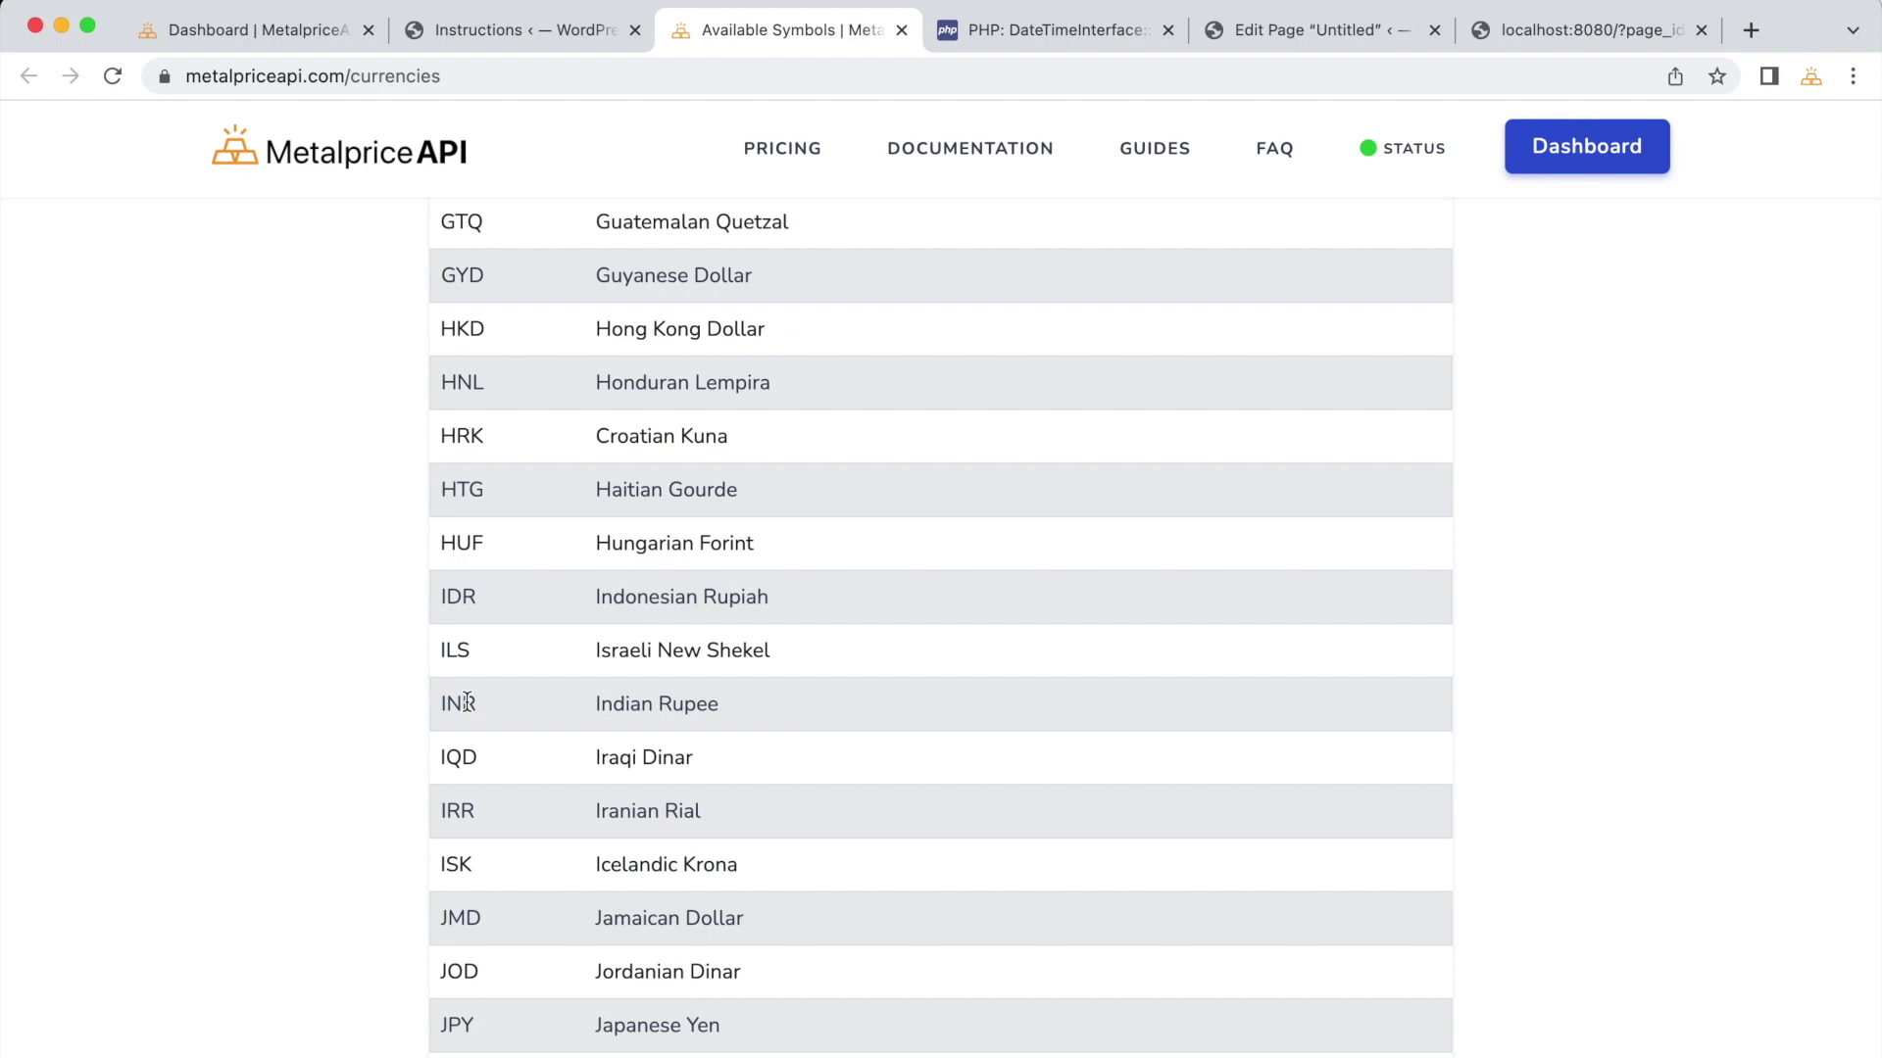
double_click(468, 701)
right_click(451, 692)
click(490, 762)
click(614, 30)
Step: Delete {{date}} from the Fetch Success template, leaving {{base}} {{price}}, and save the settings
click(794, 608)
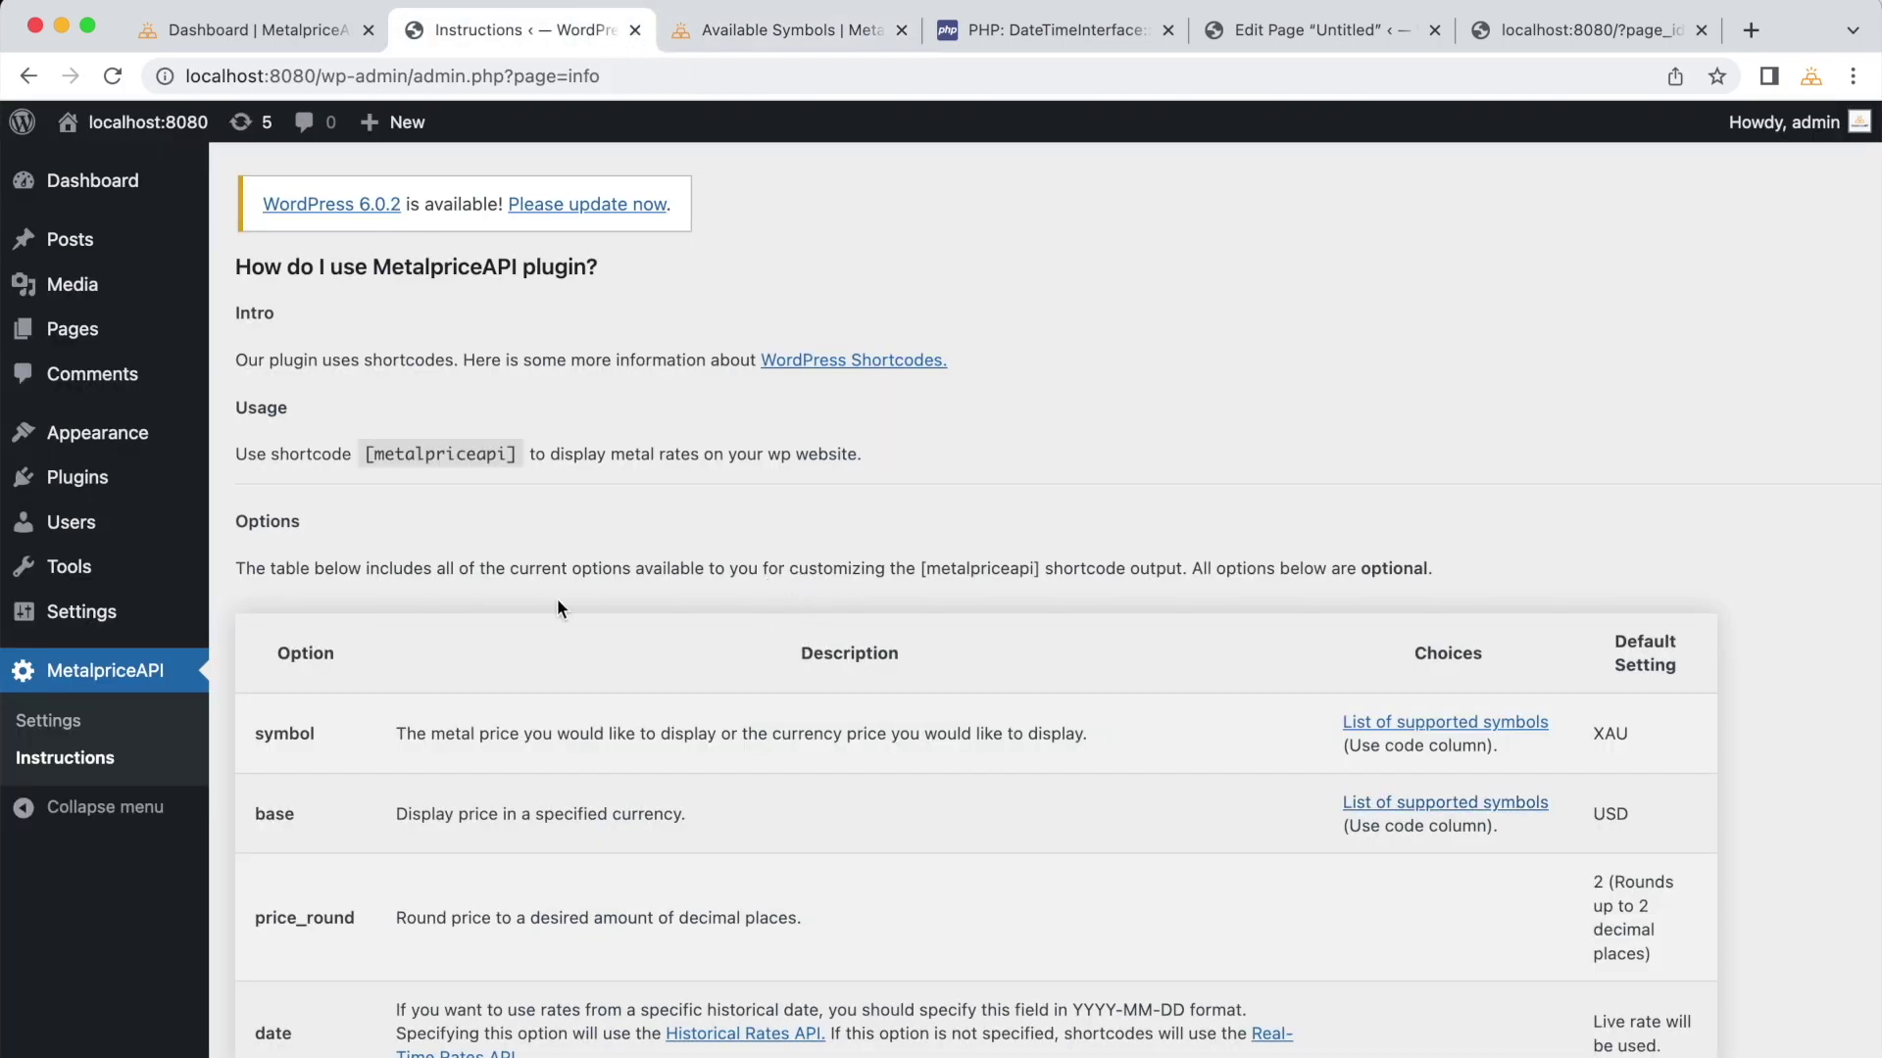
click(111, 733)
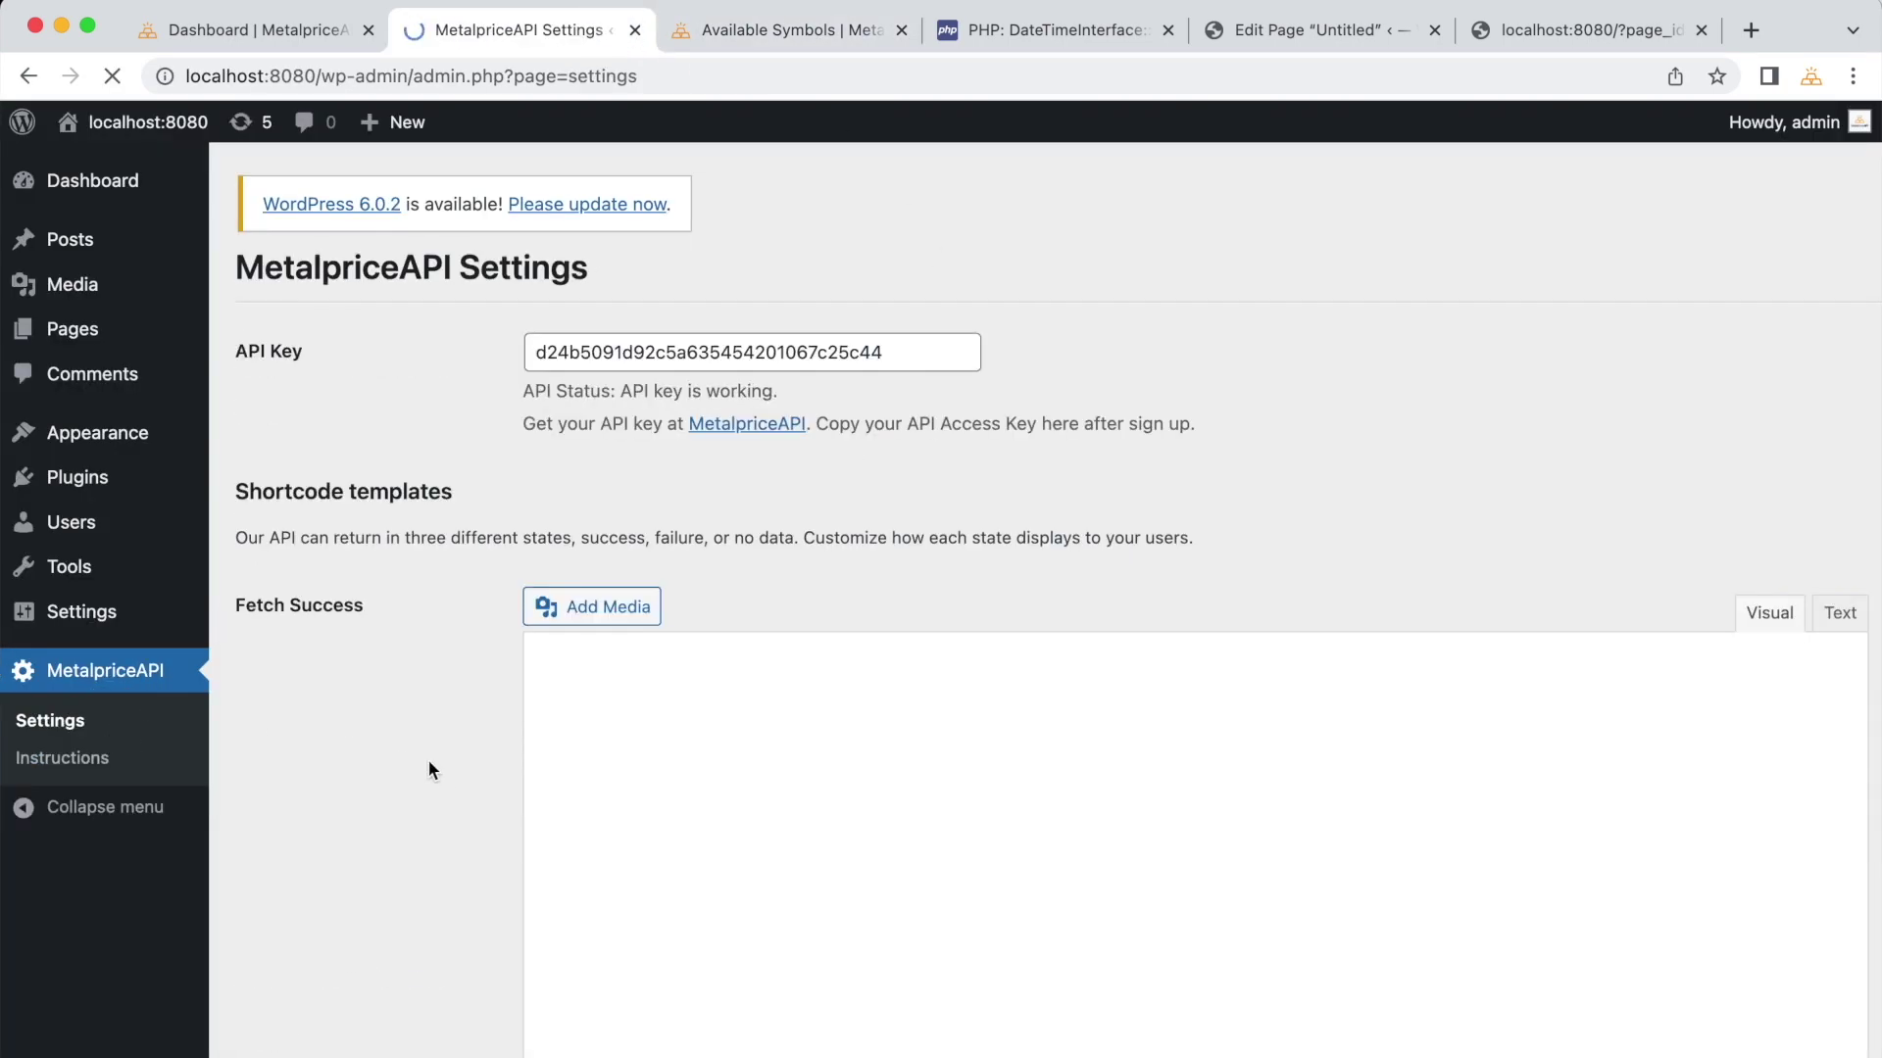
drag(823, 743, 726, 746)
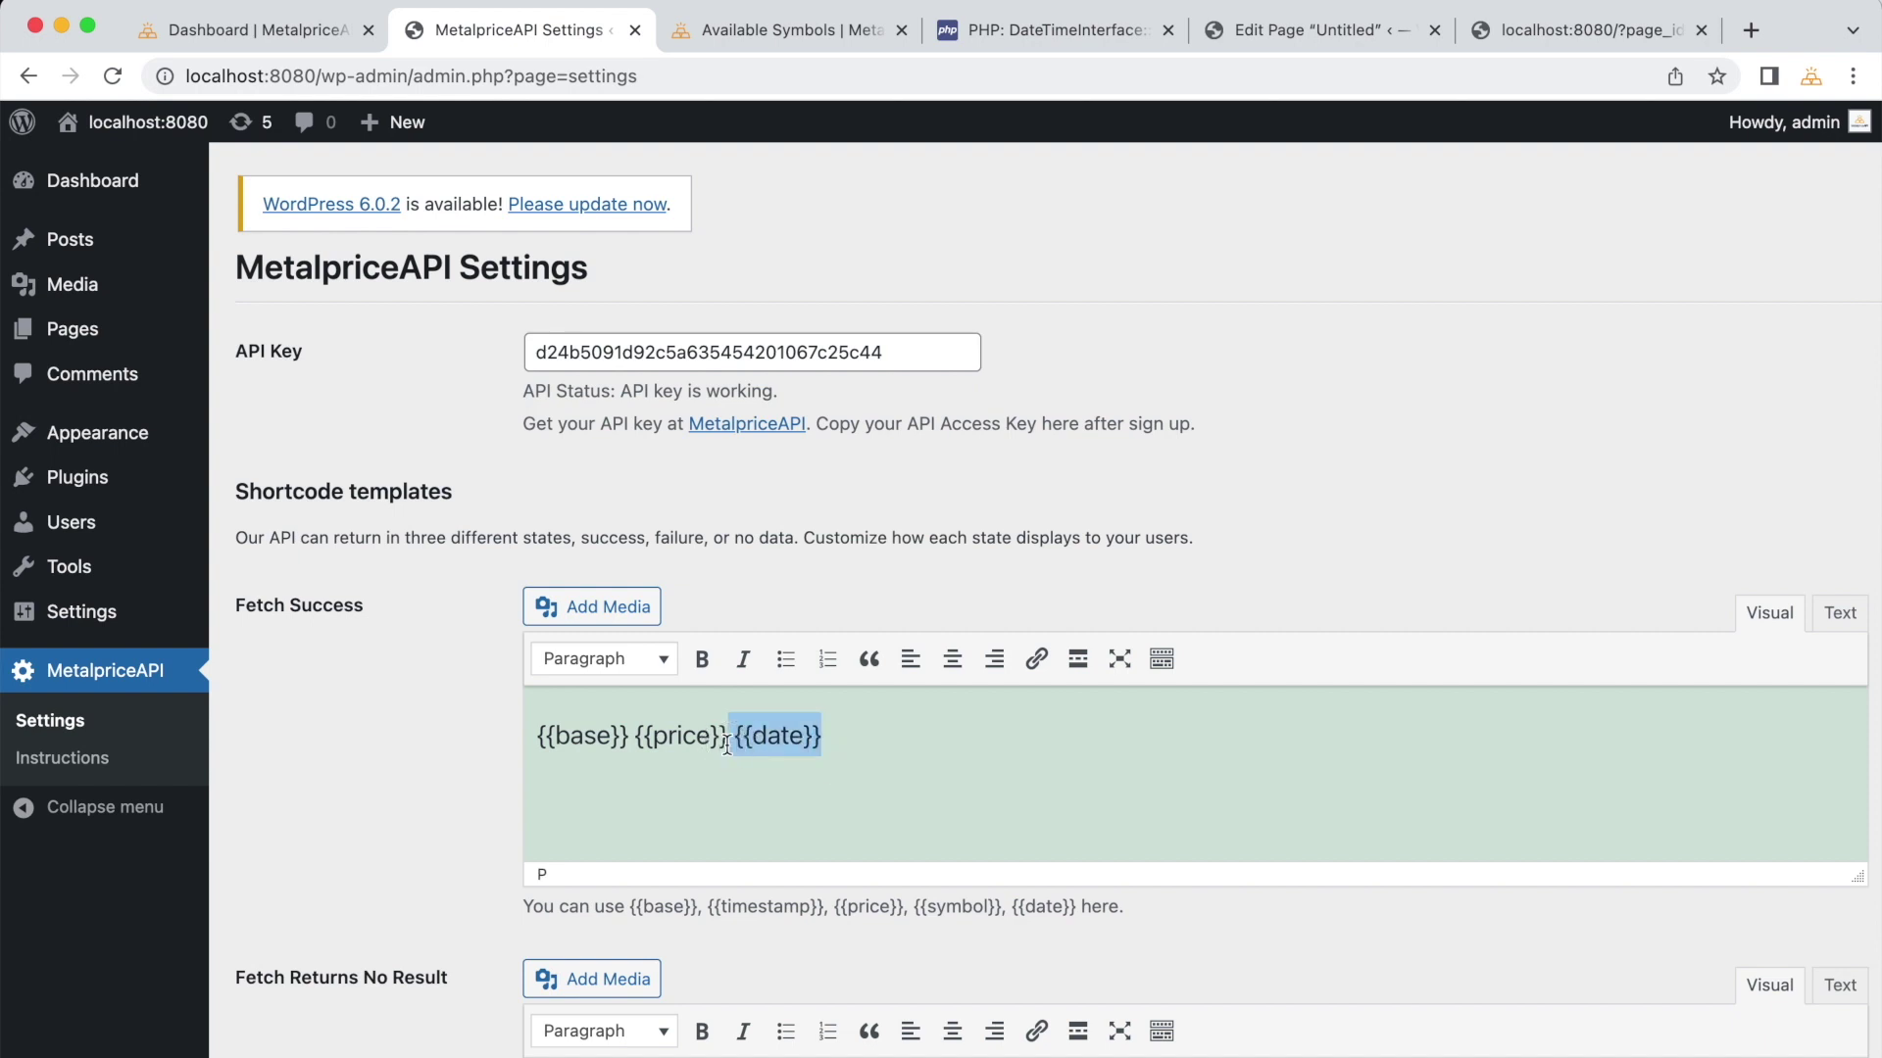
key(BackSpace)
scroll(449, 790, down, 5)
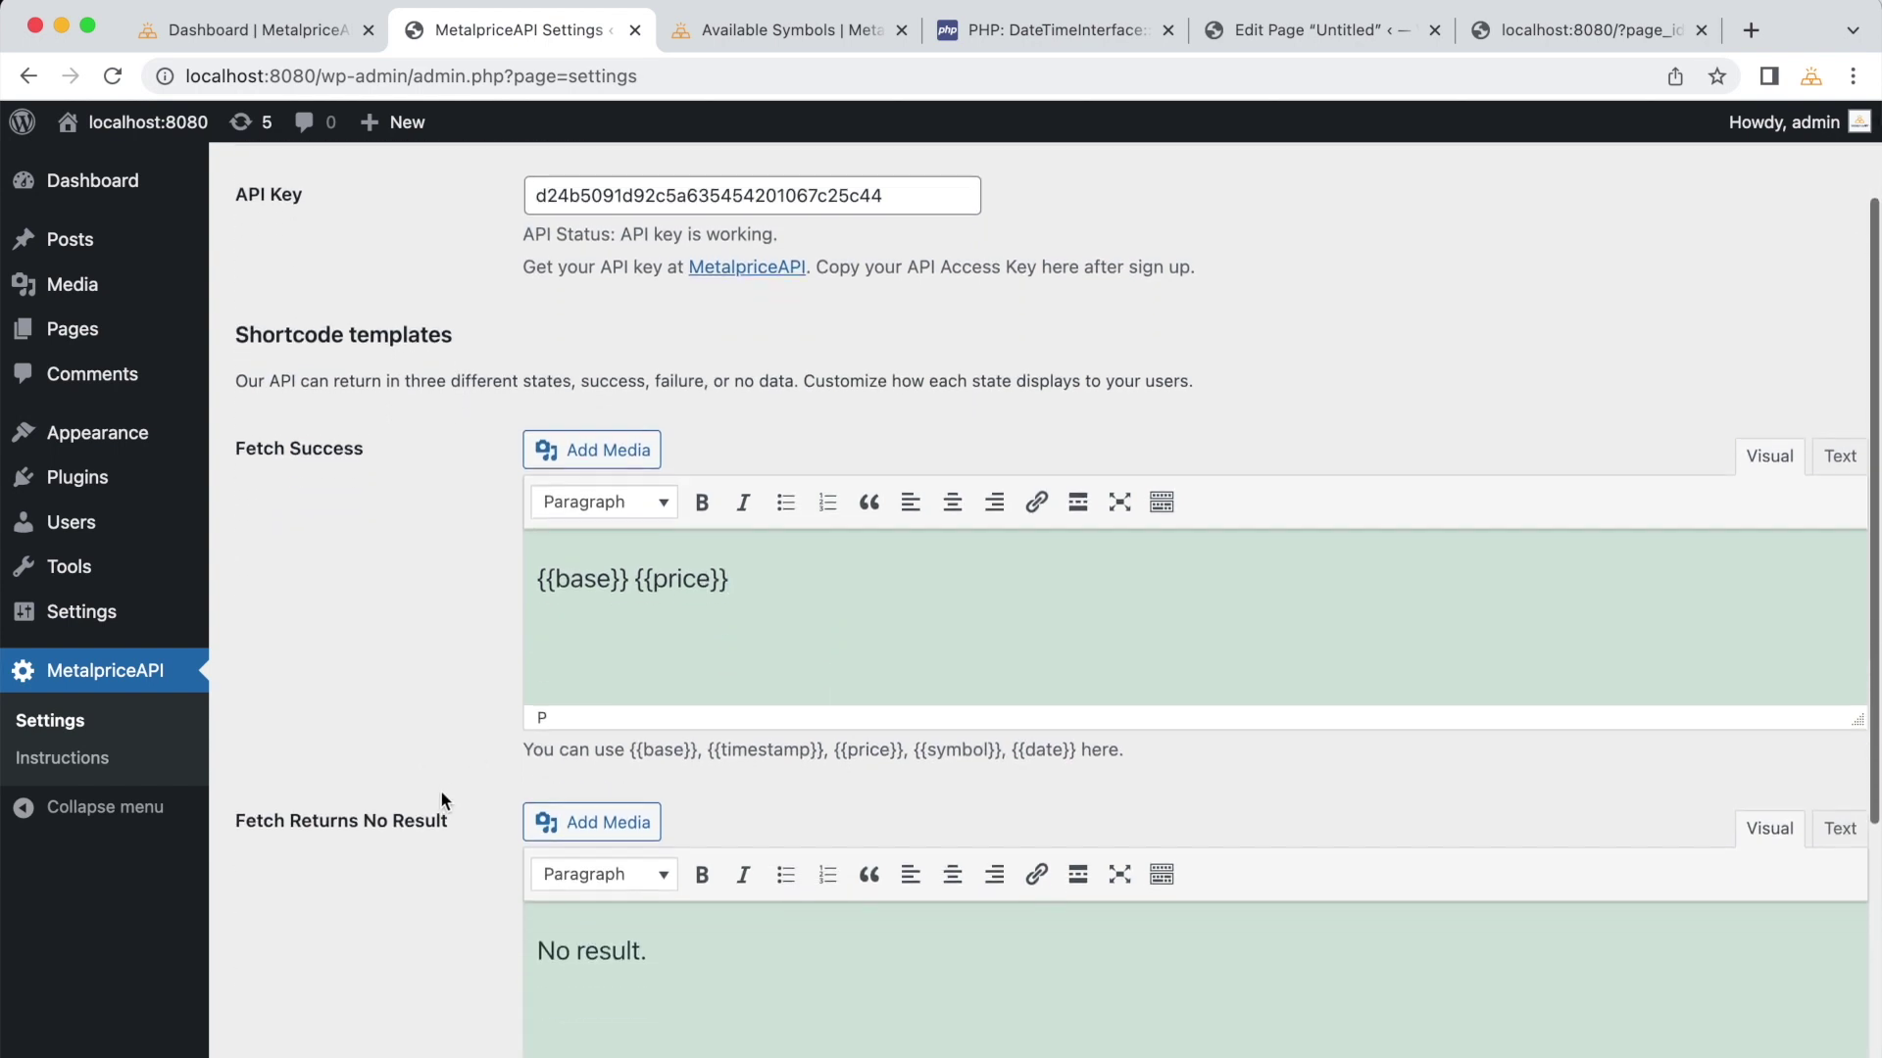
scroll(475, 873, down, 8)
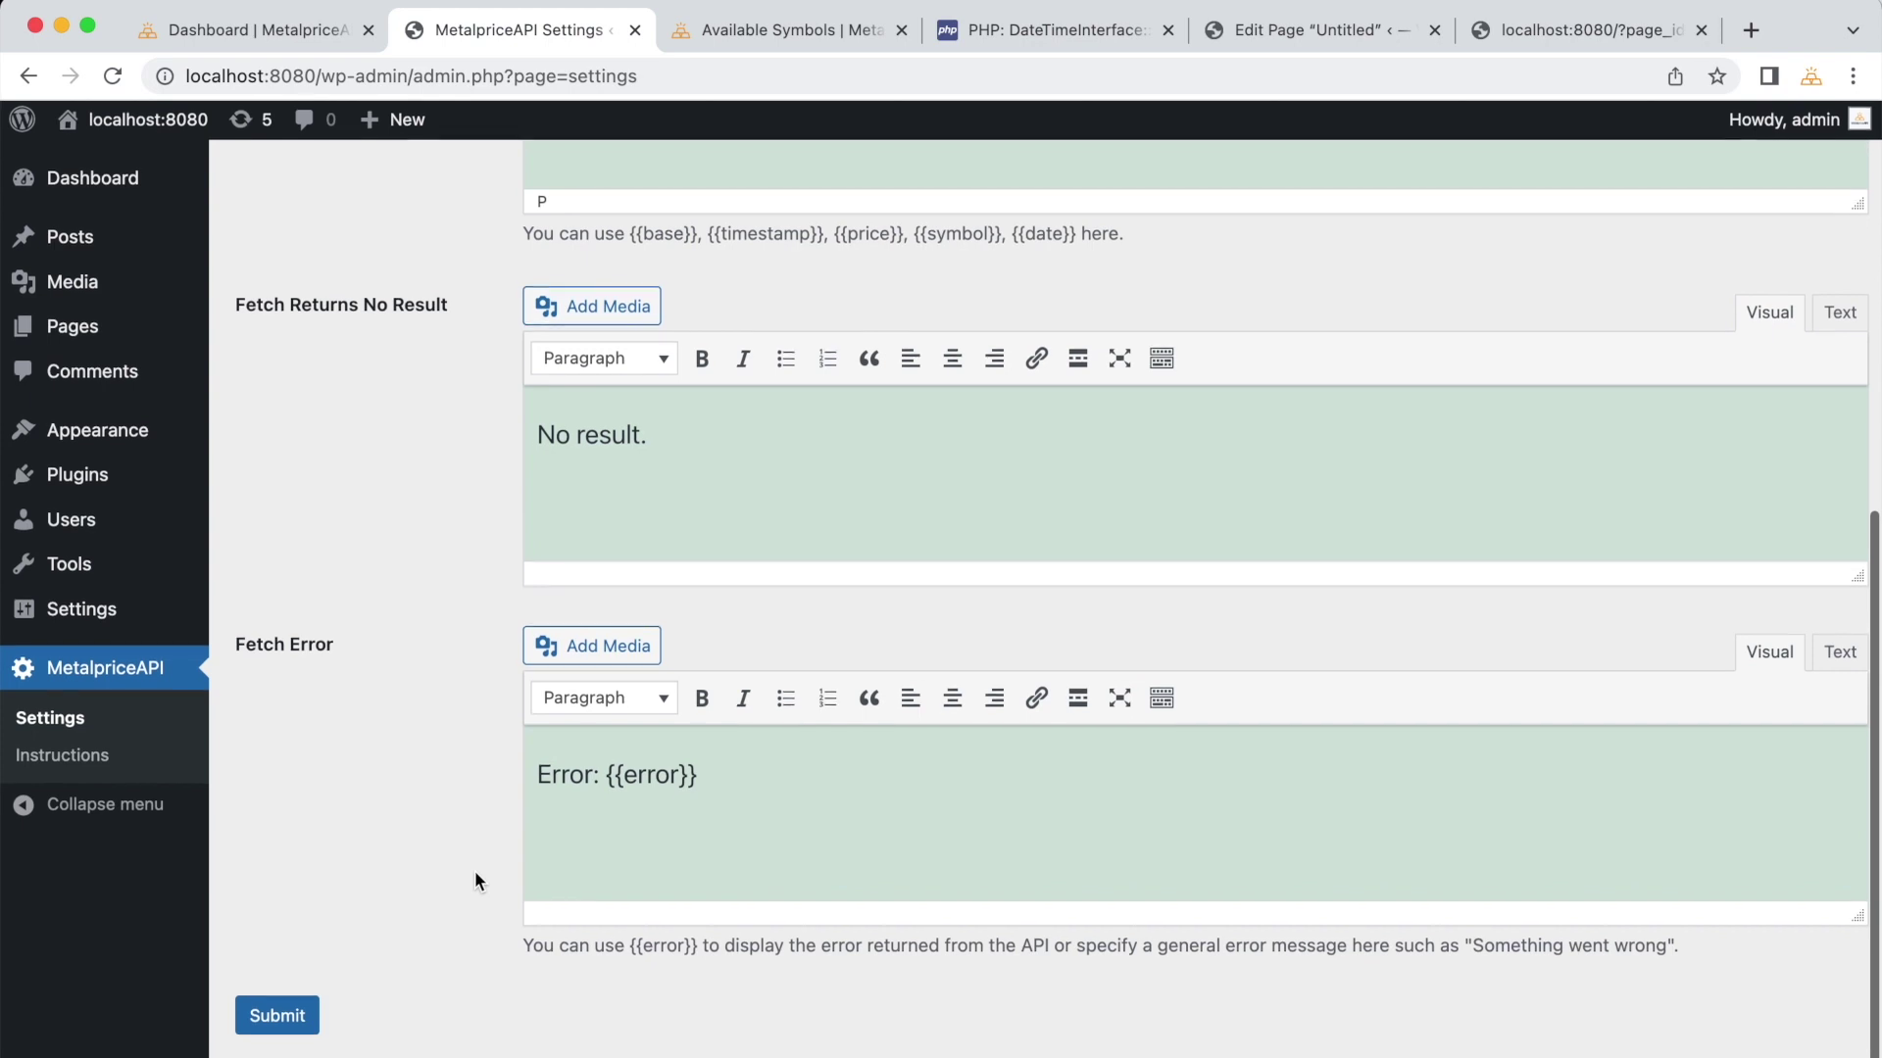
click(279, 1024)
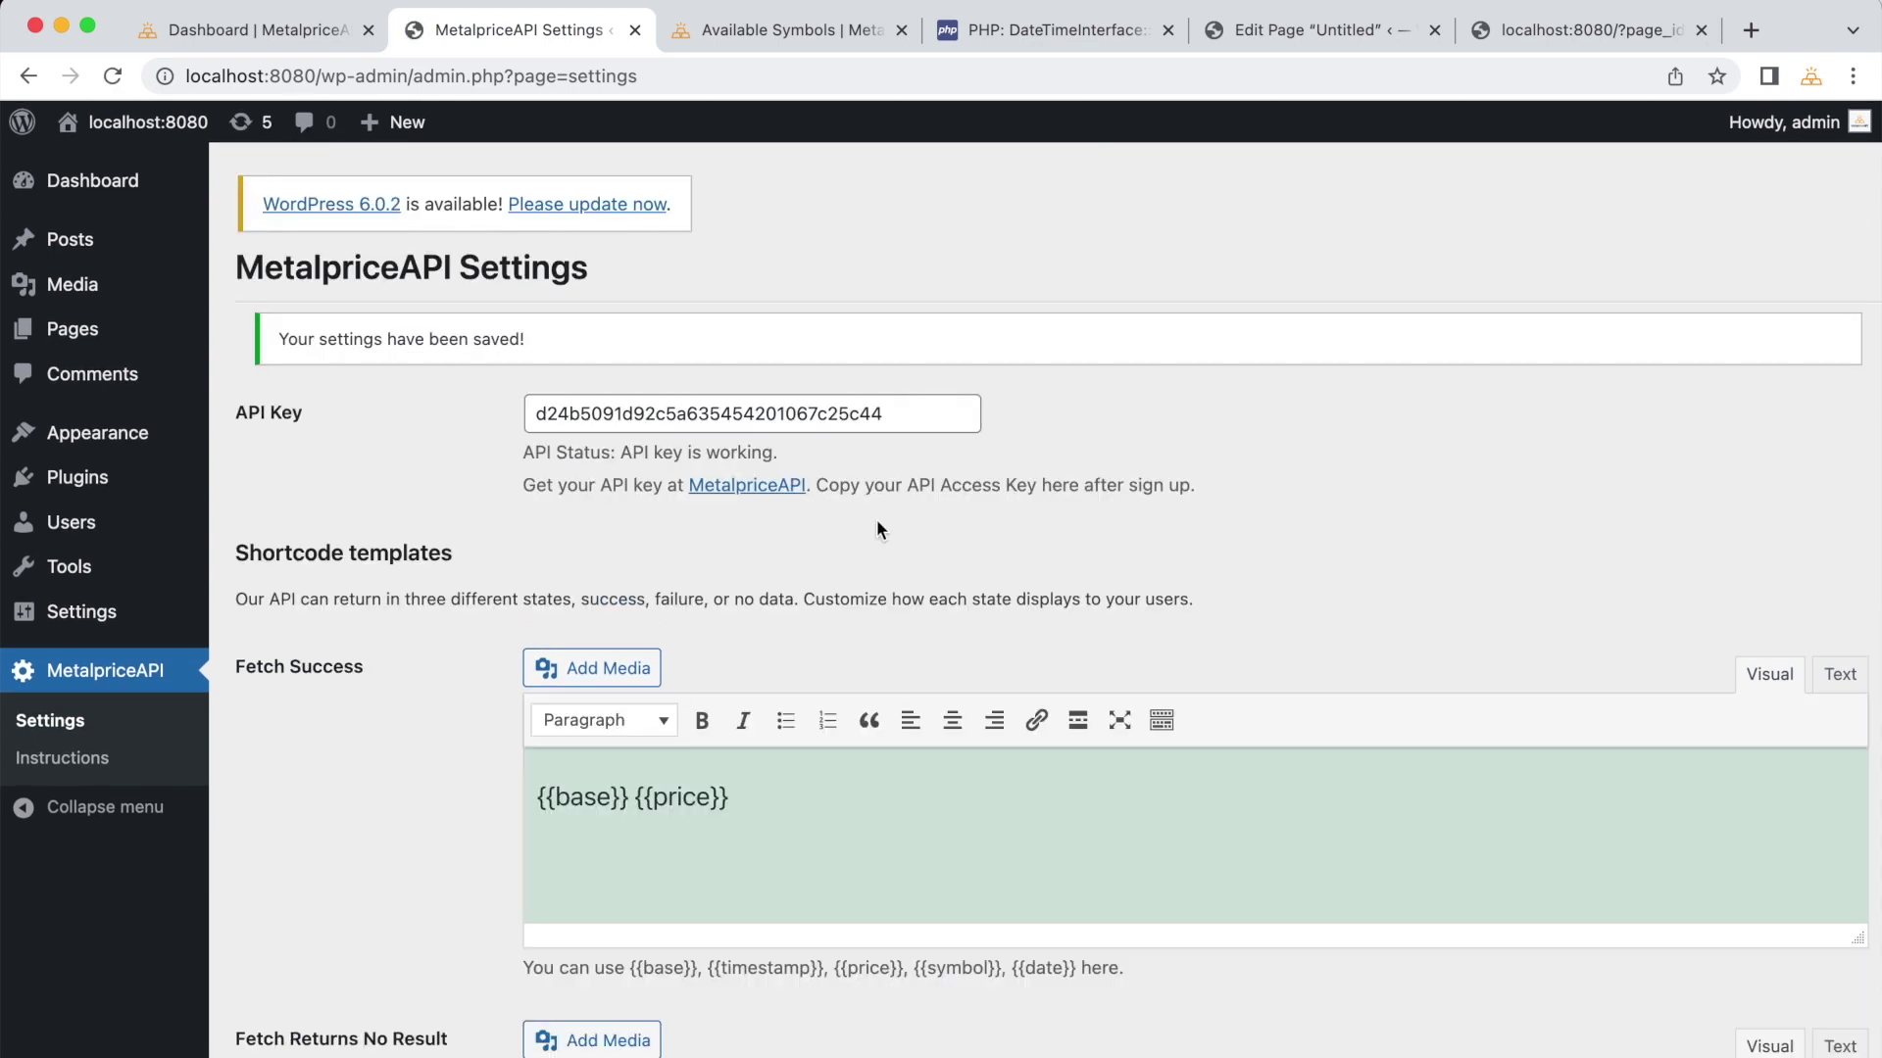
click(1378, 39)
Step: Add base="USD" symbol="INR" to the first shortcode and preview the page in a new tab
click(745, 504)
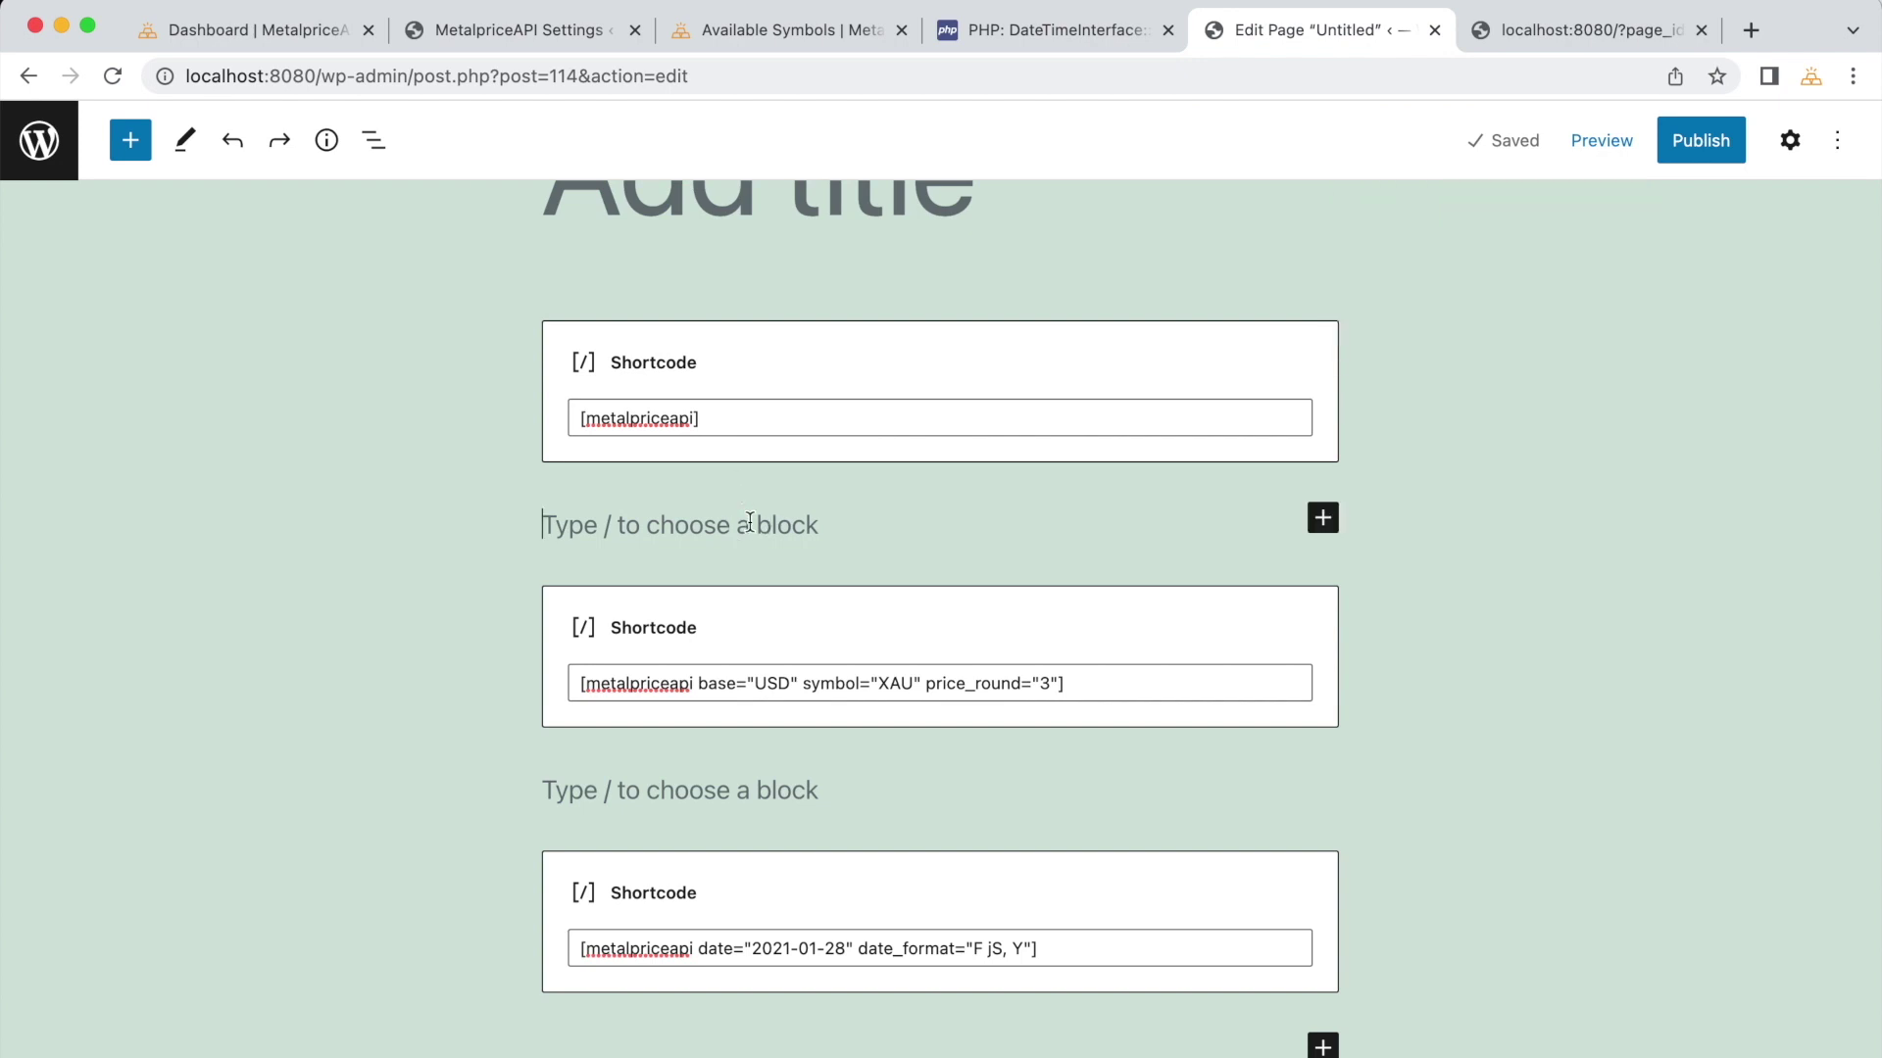
click(699, 421)
text(base=)
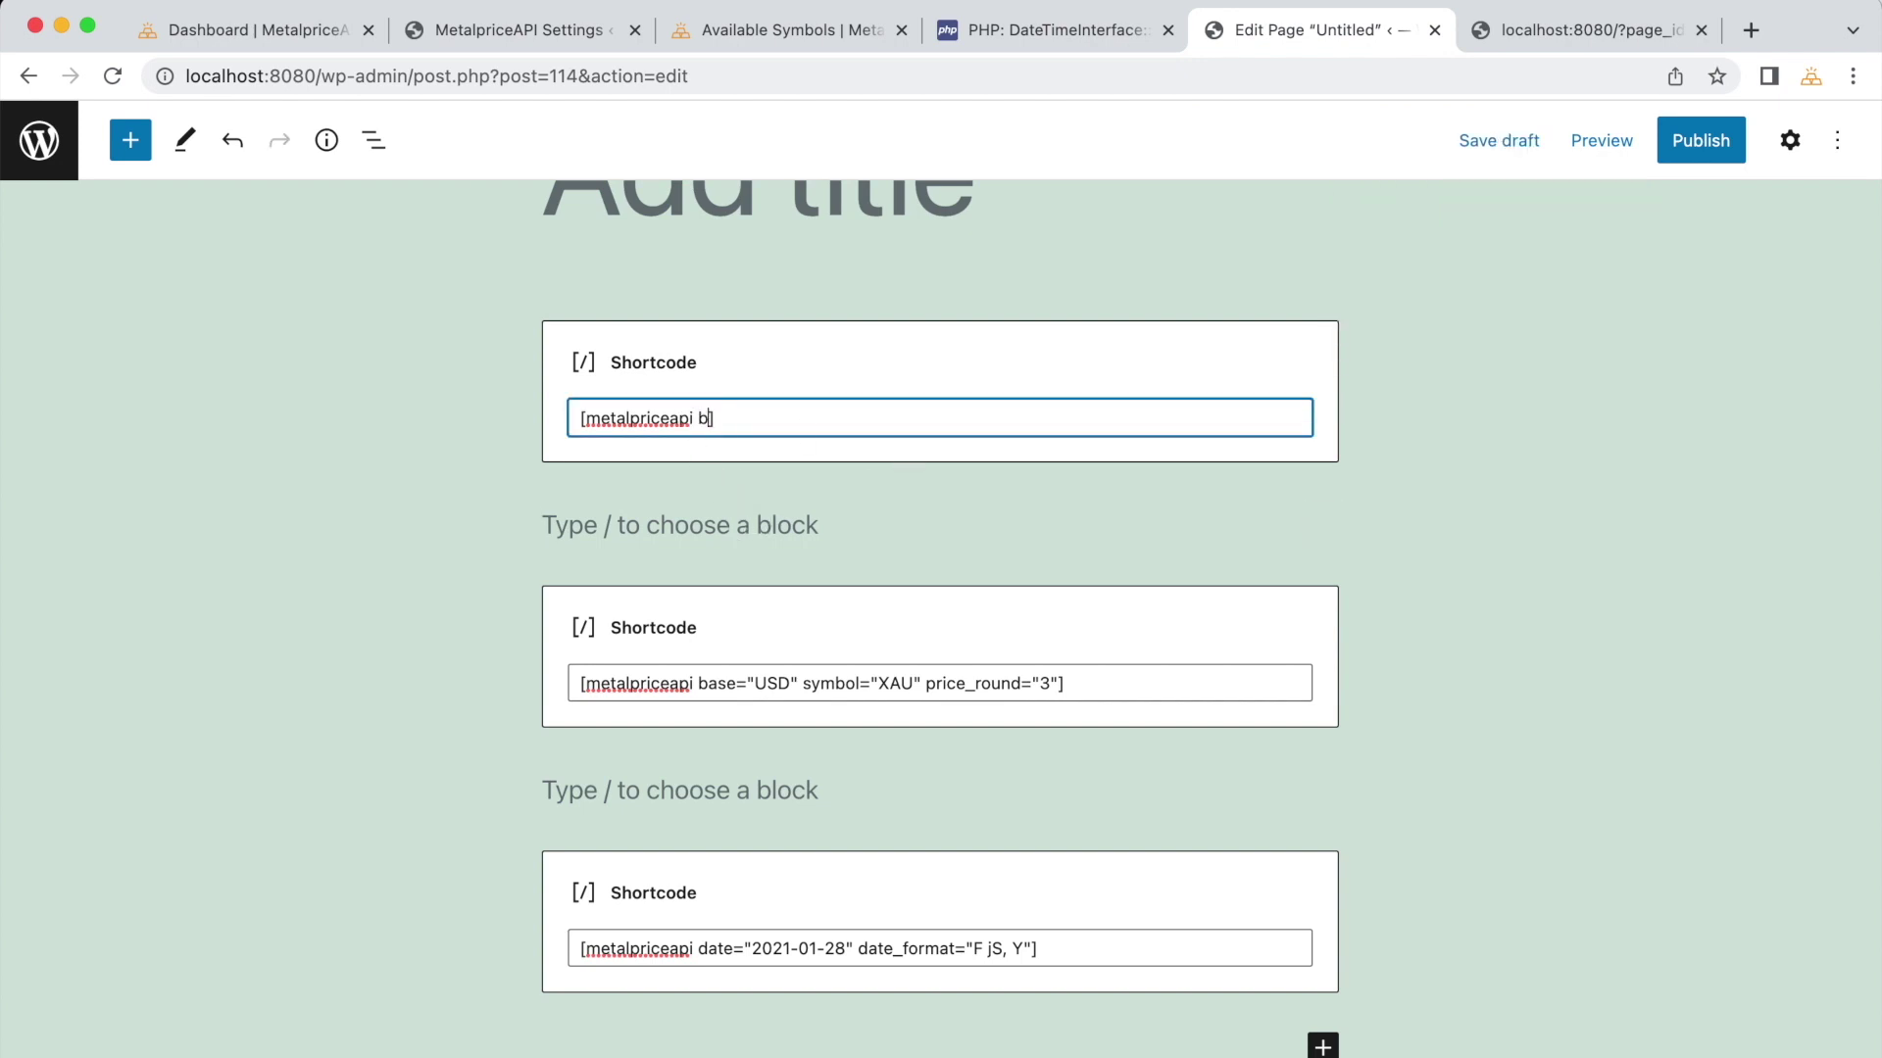
text("USD" symbol="INR")
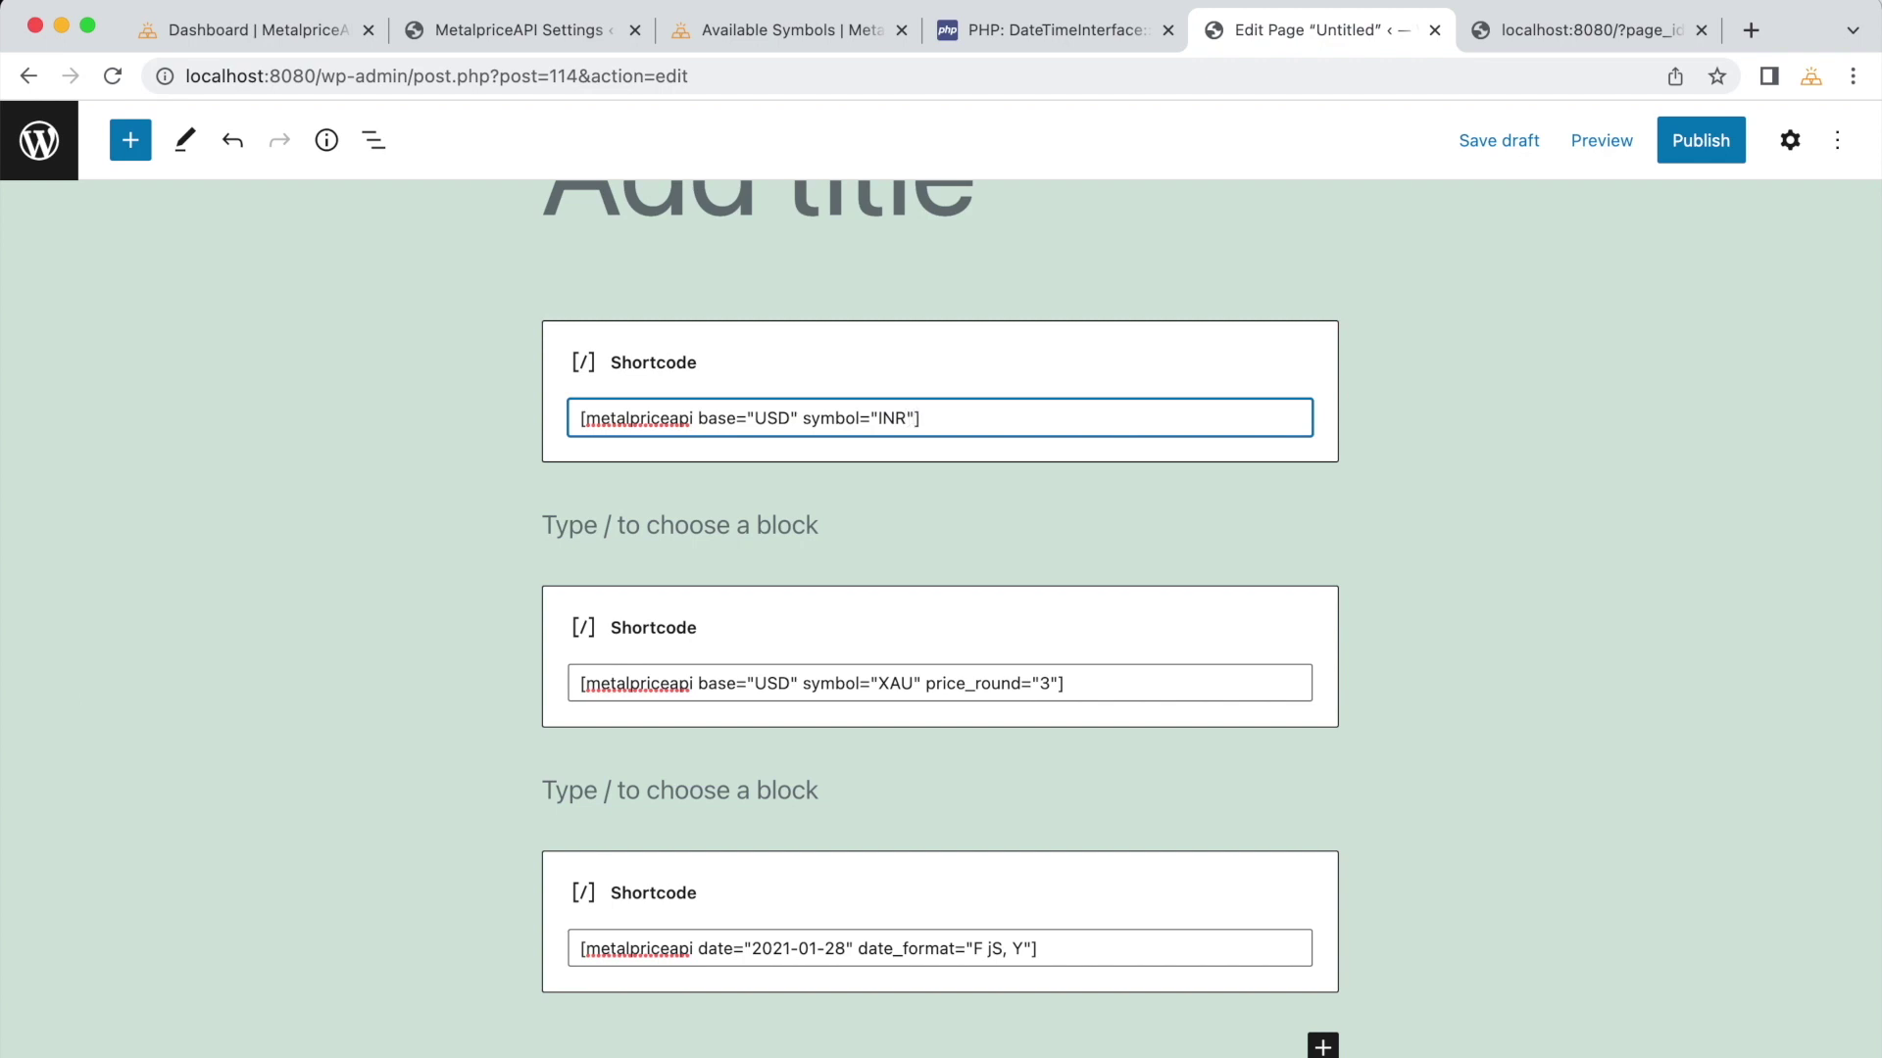
click(1601, 140)
click(1541, 368)
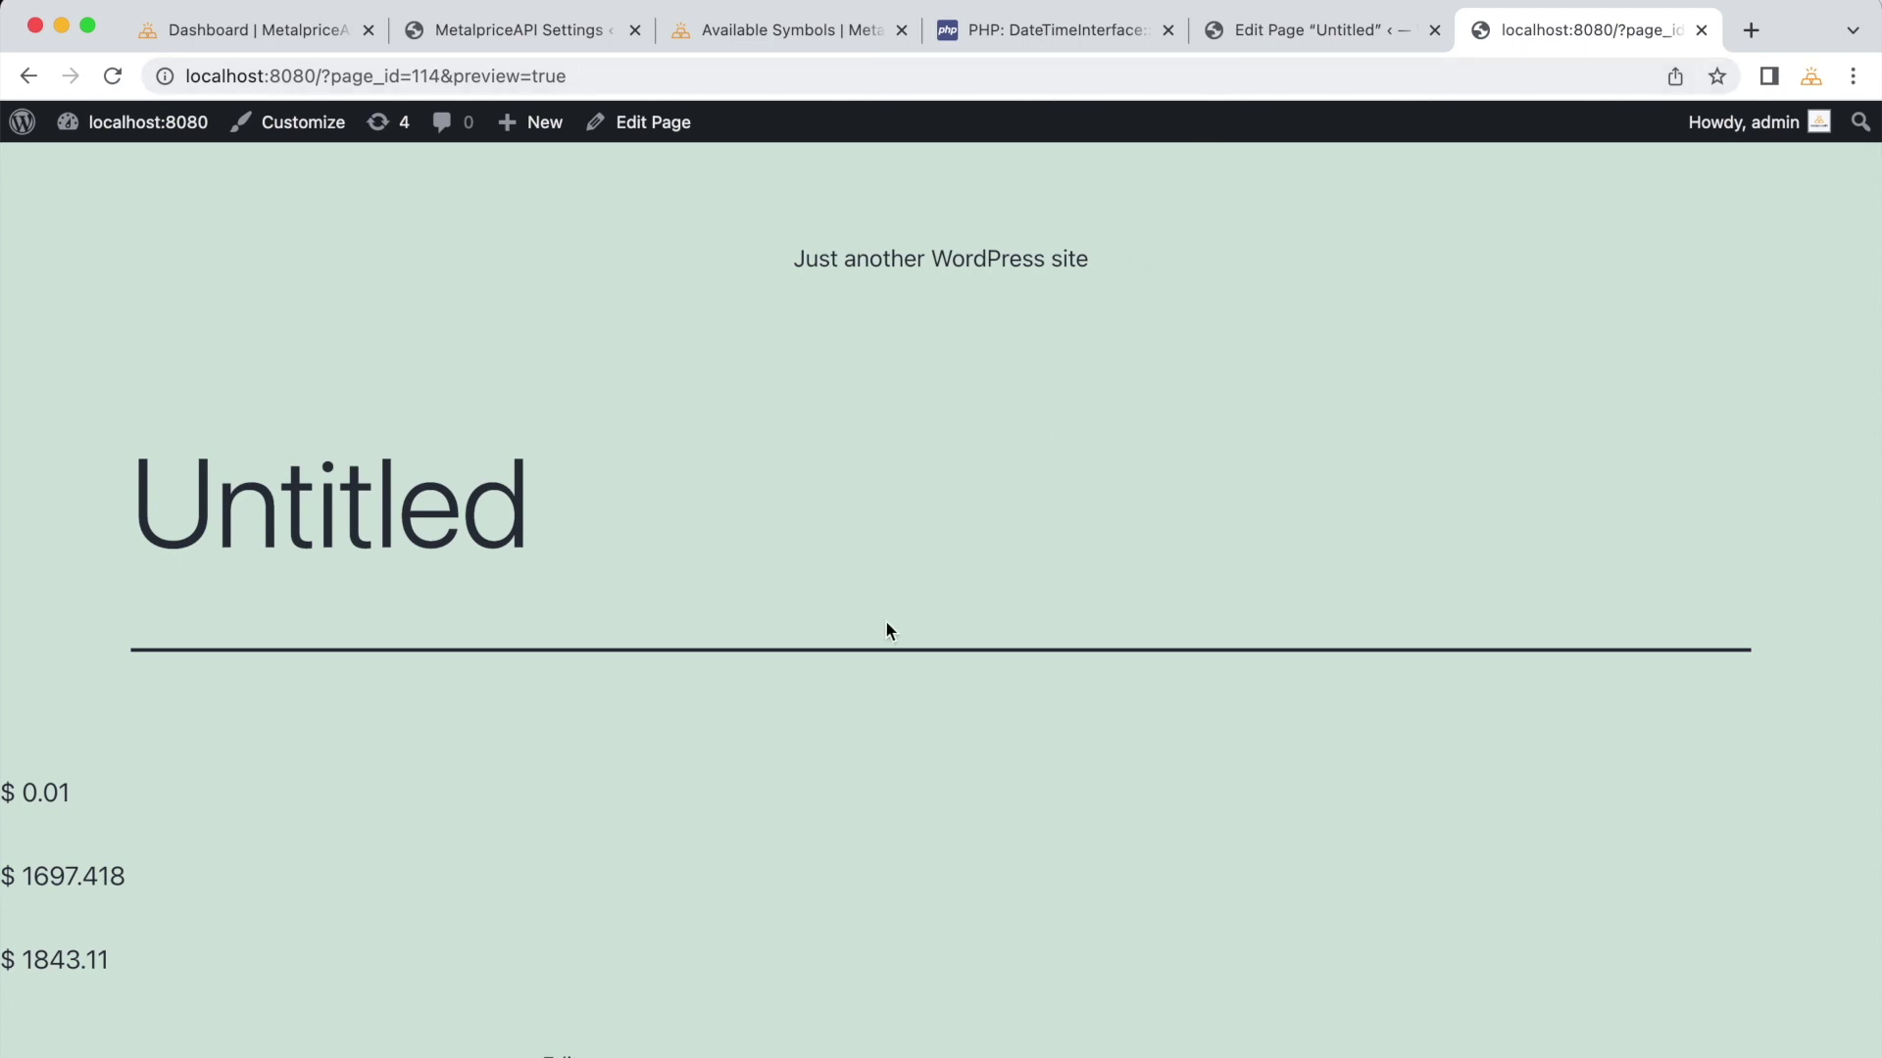
Step: Add price_round="6" to the first shortcode and preview the rounded INR rate $ 0.012516
click(1274, 39)
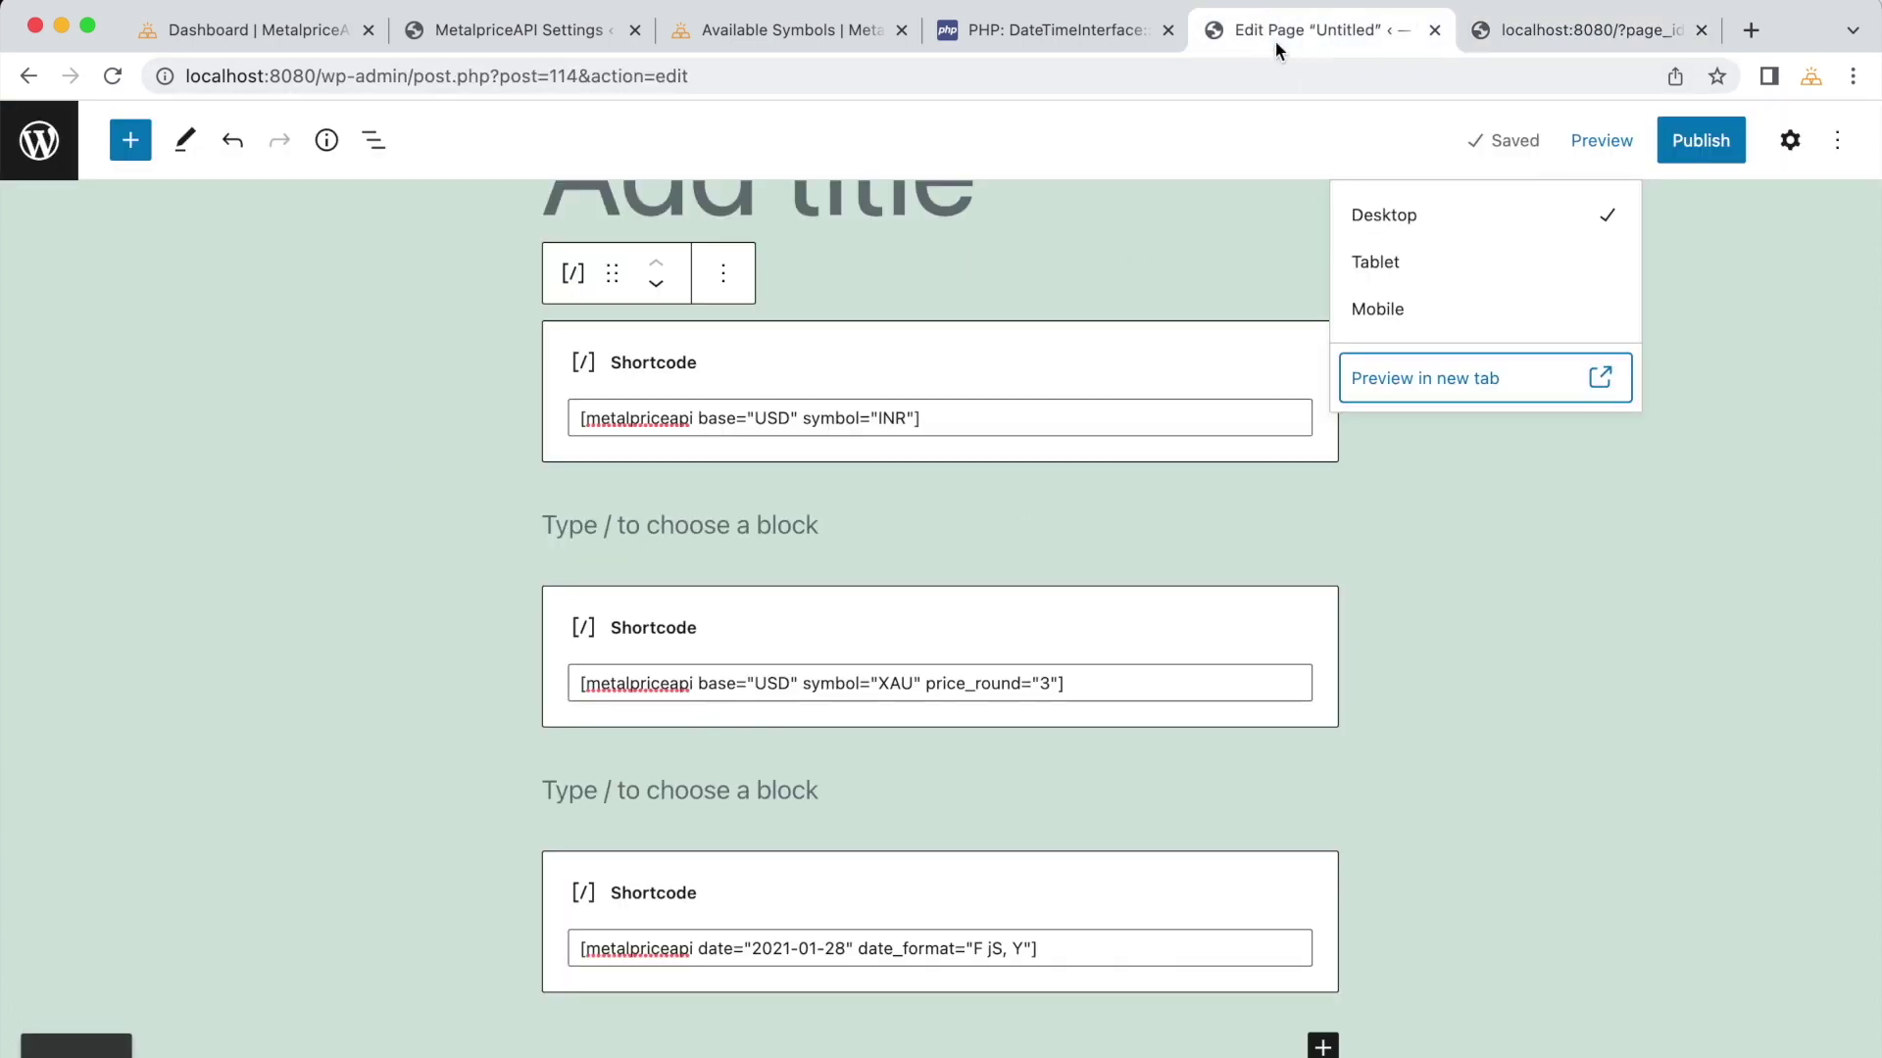
click(916, 419)
text(price)
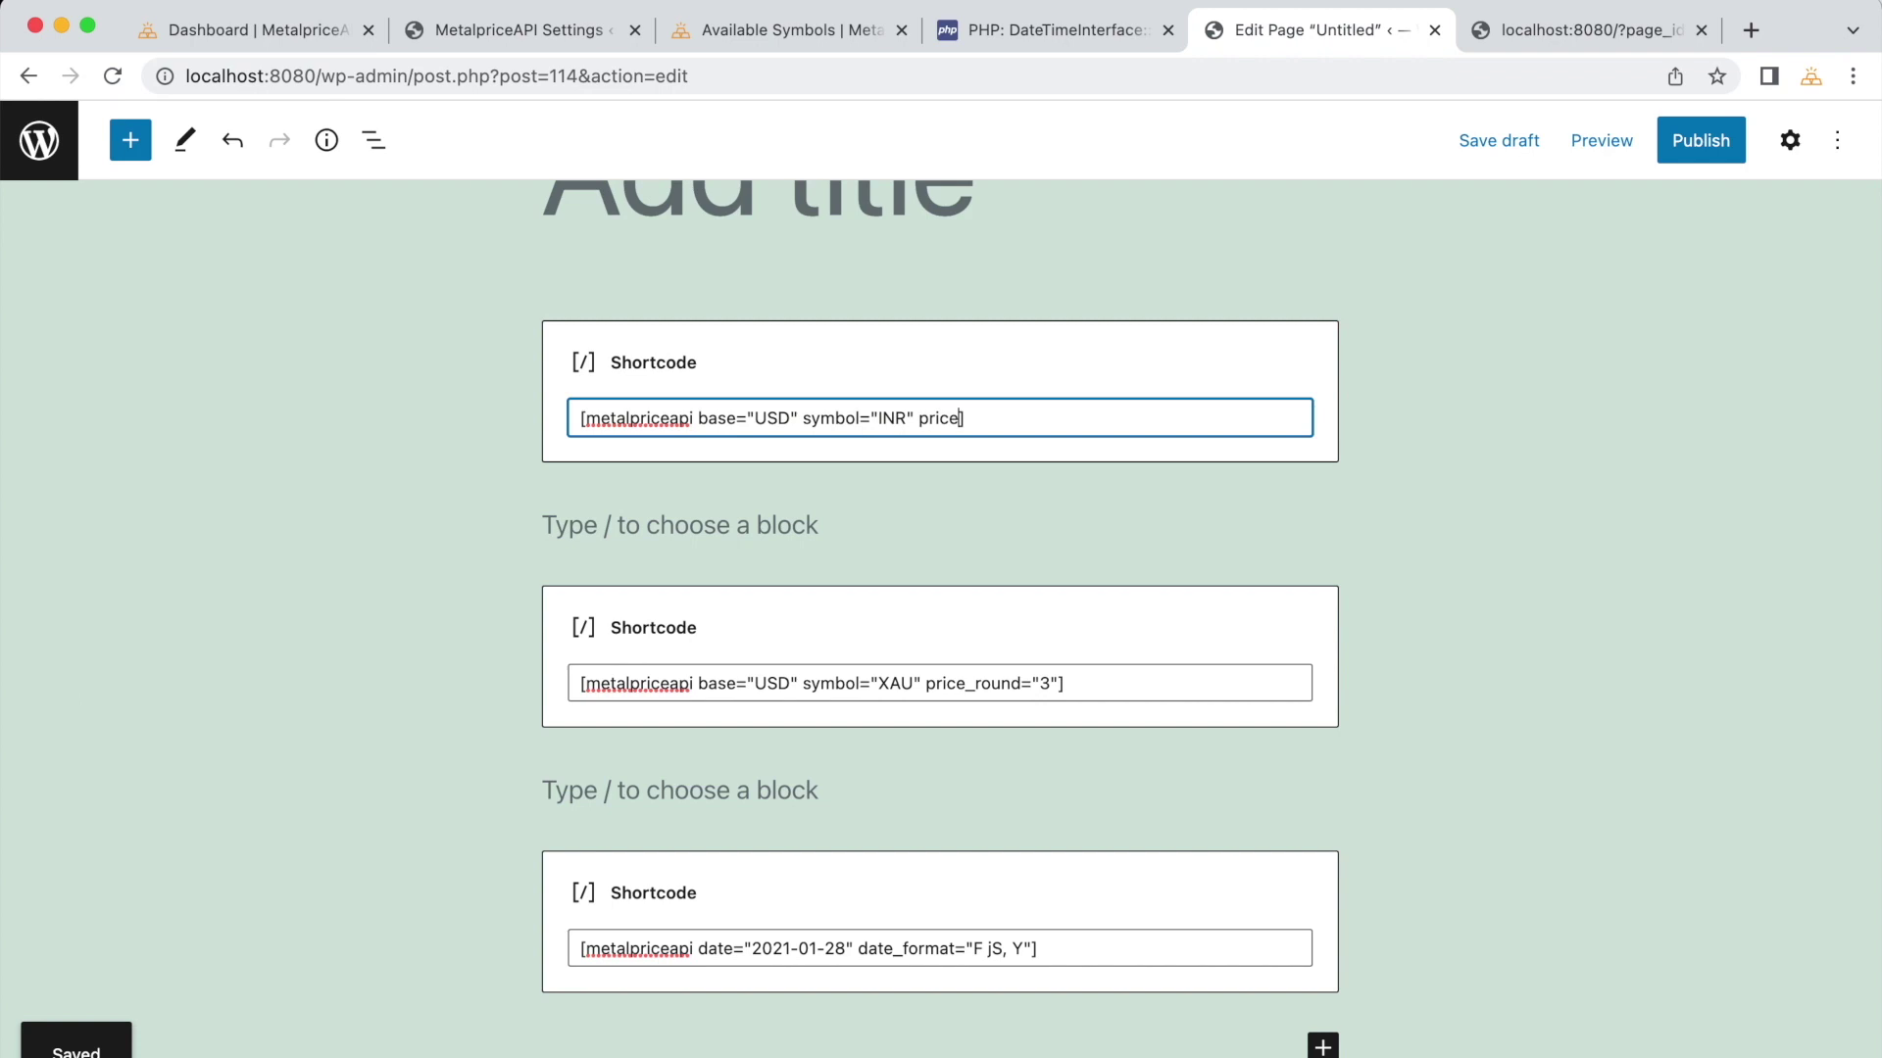
text(_round=")
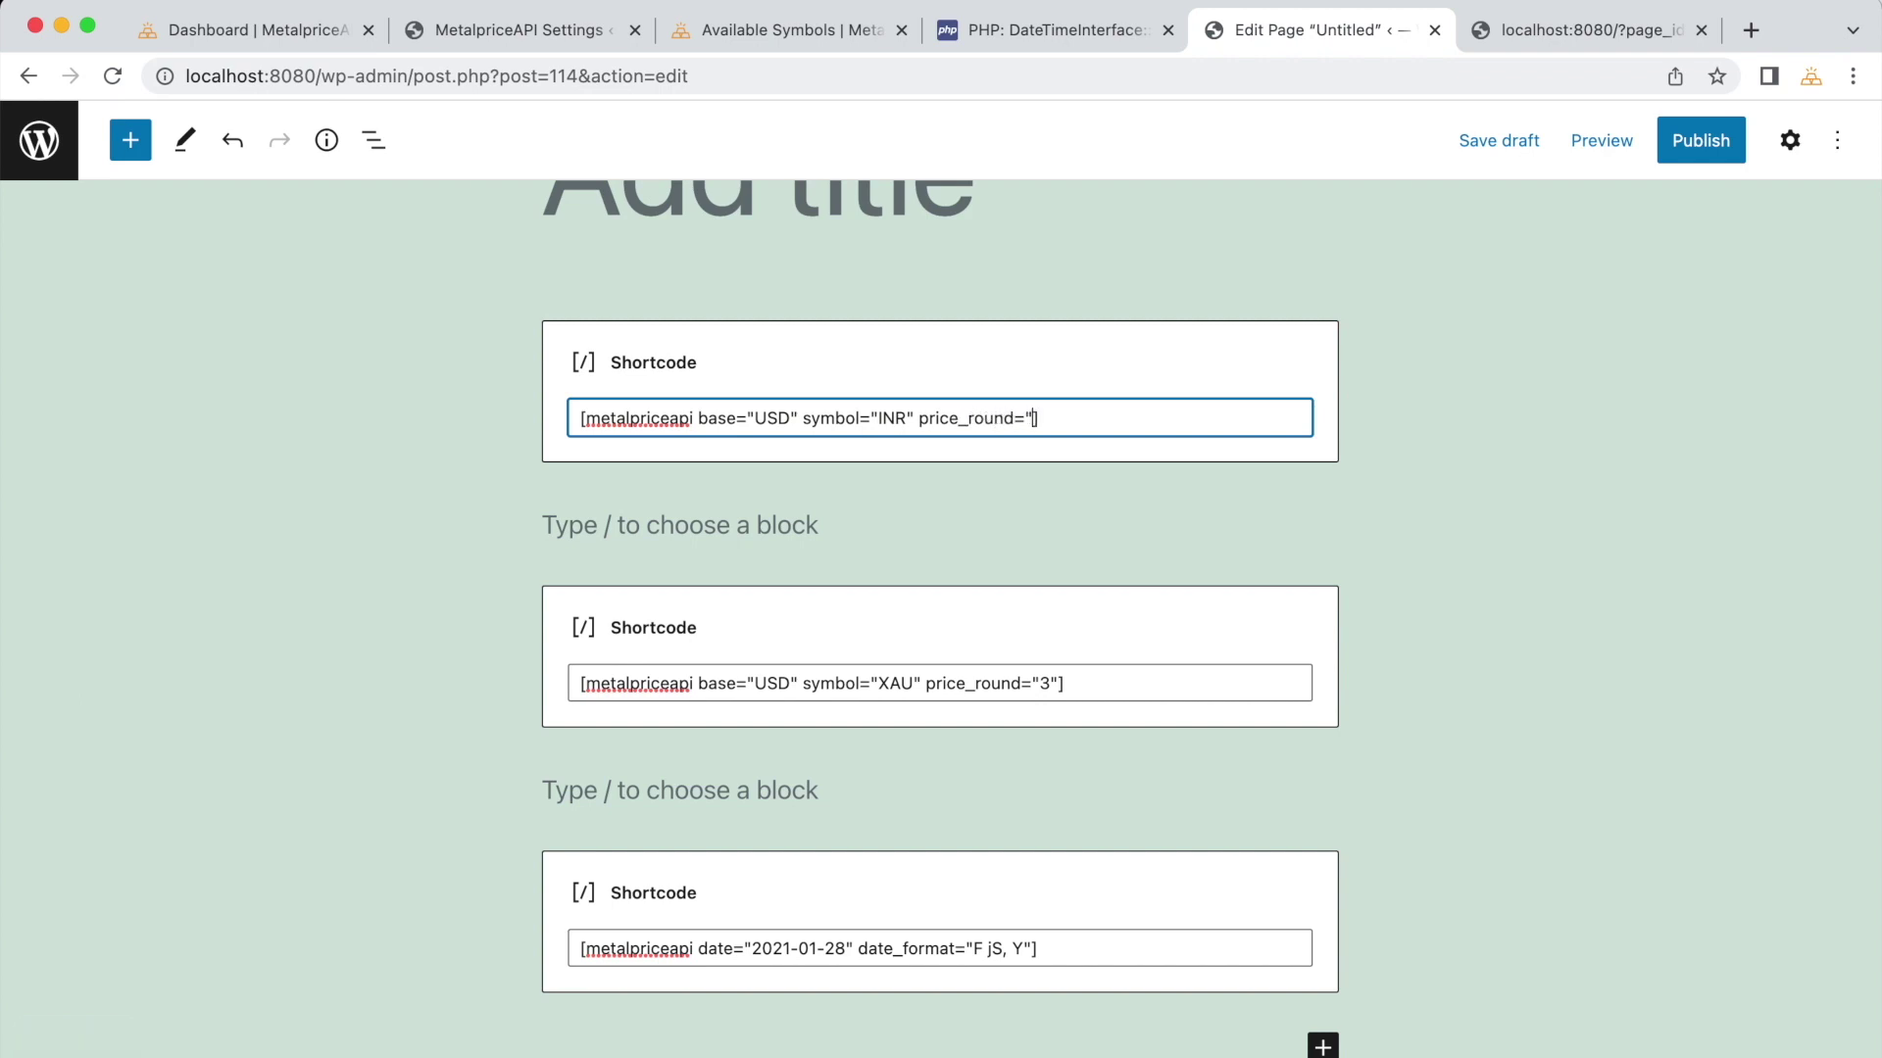
text(10")
click(1566, 153)
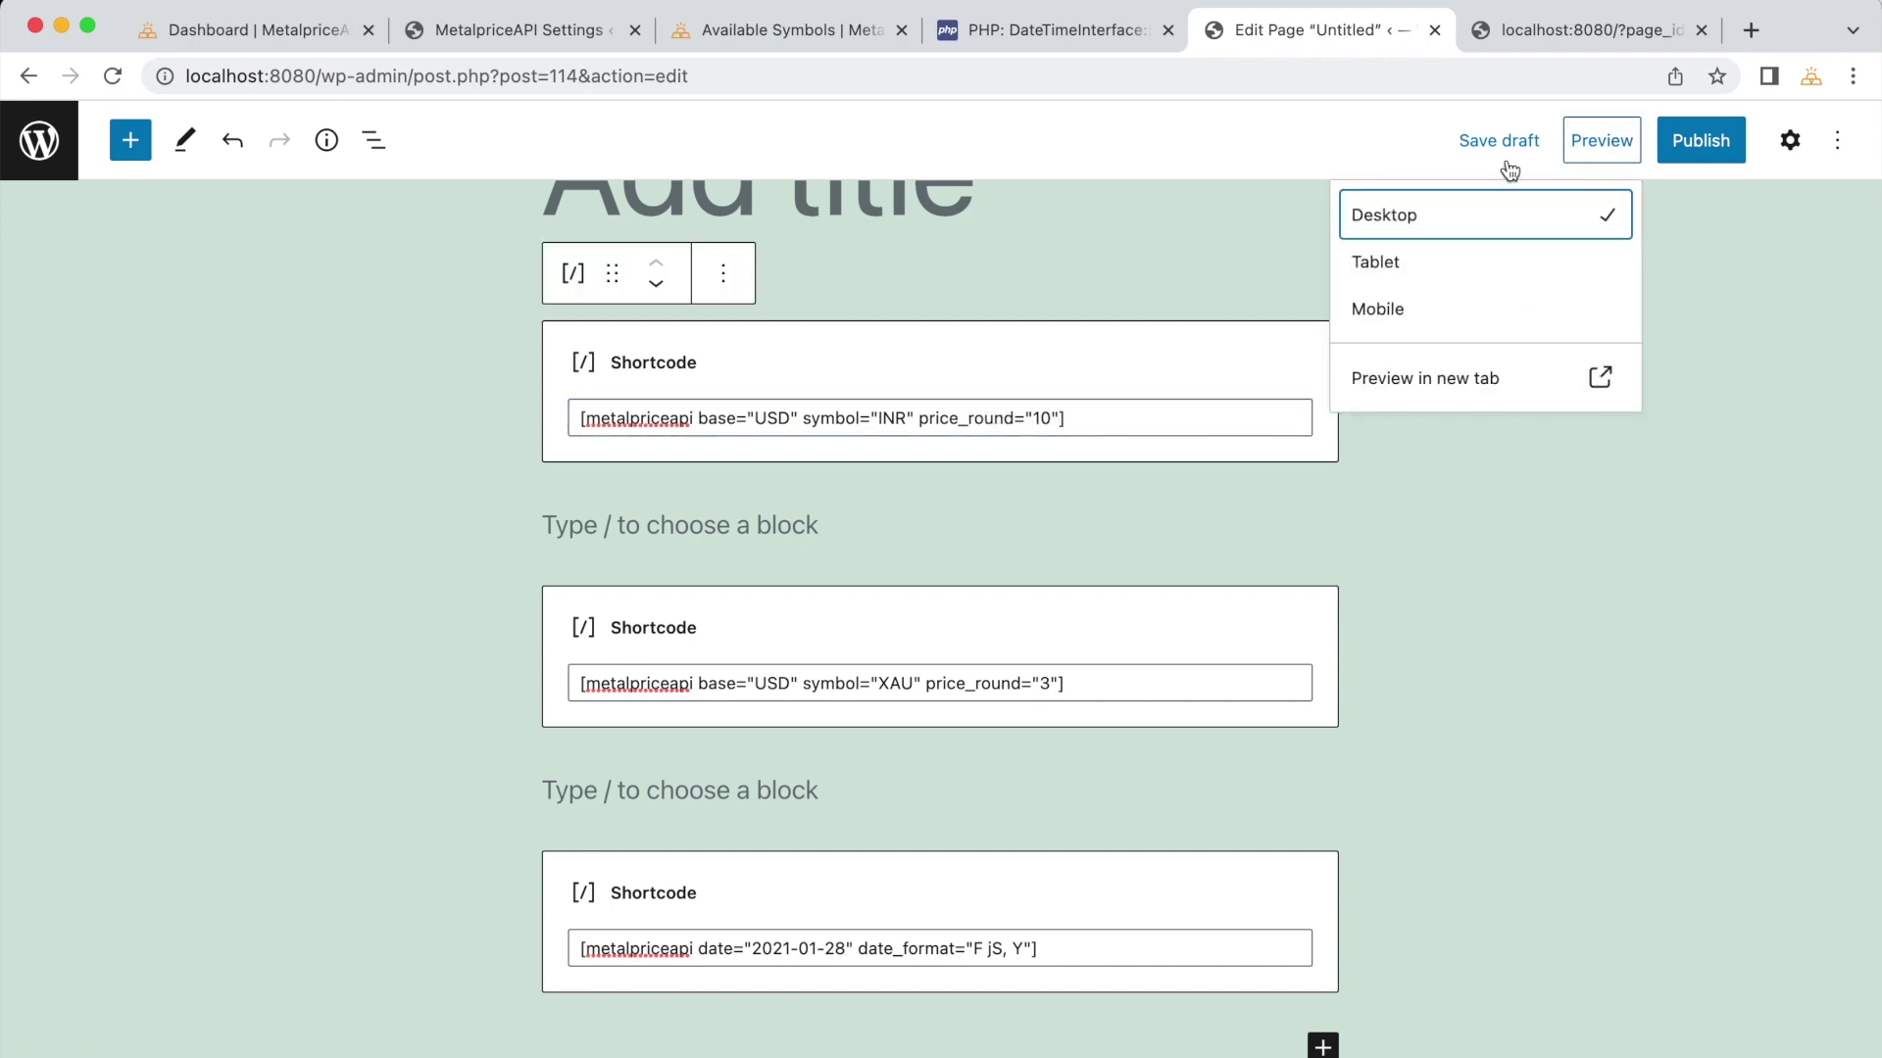
click(1003, 391)
double_click(1042, 418)
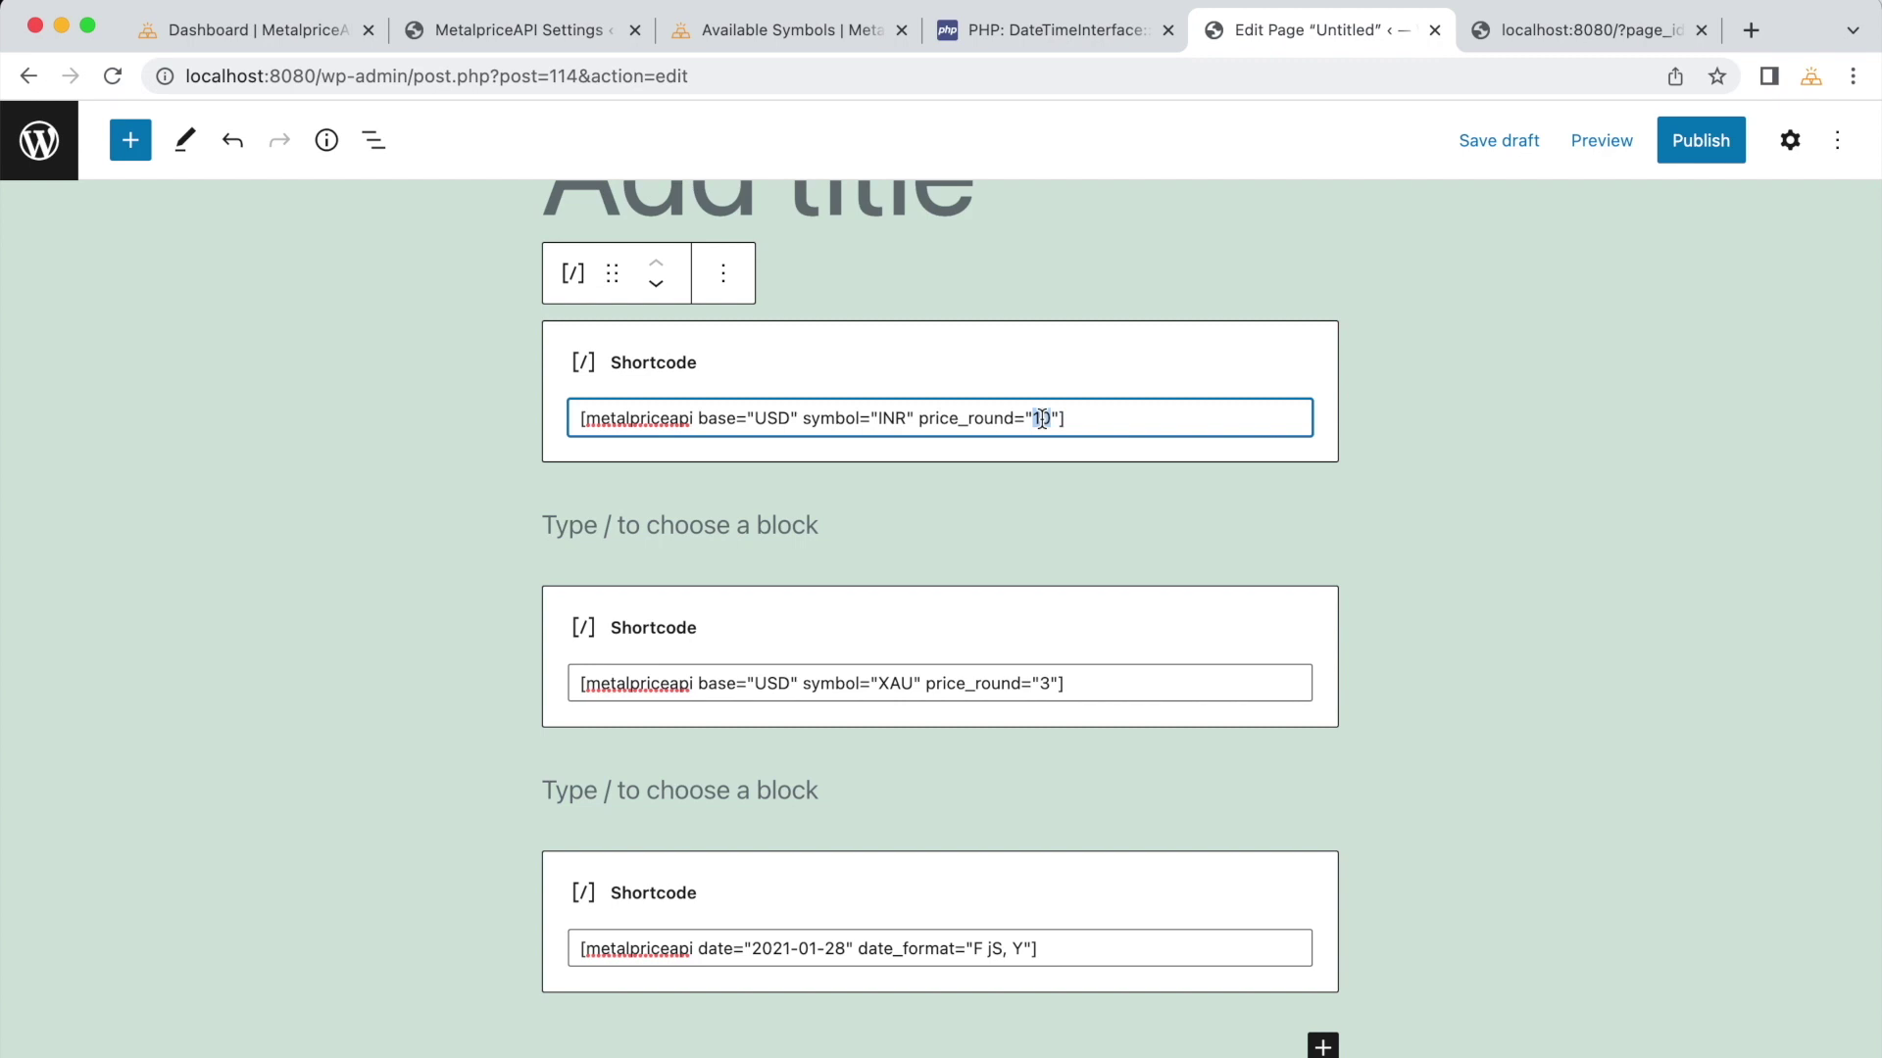
text(6)
click(1600, 147)
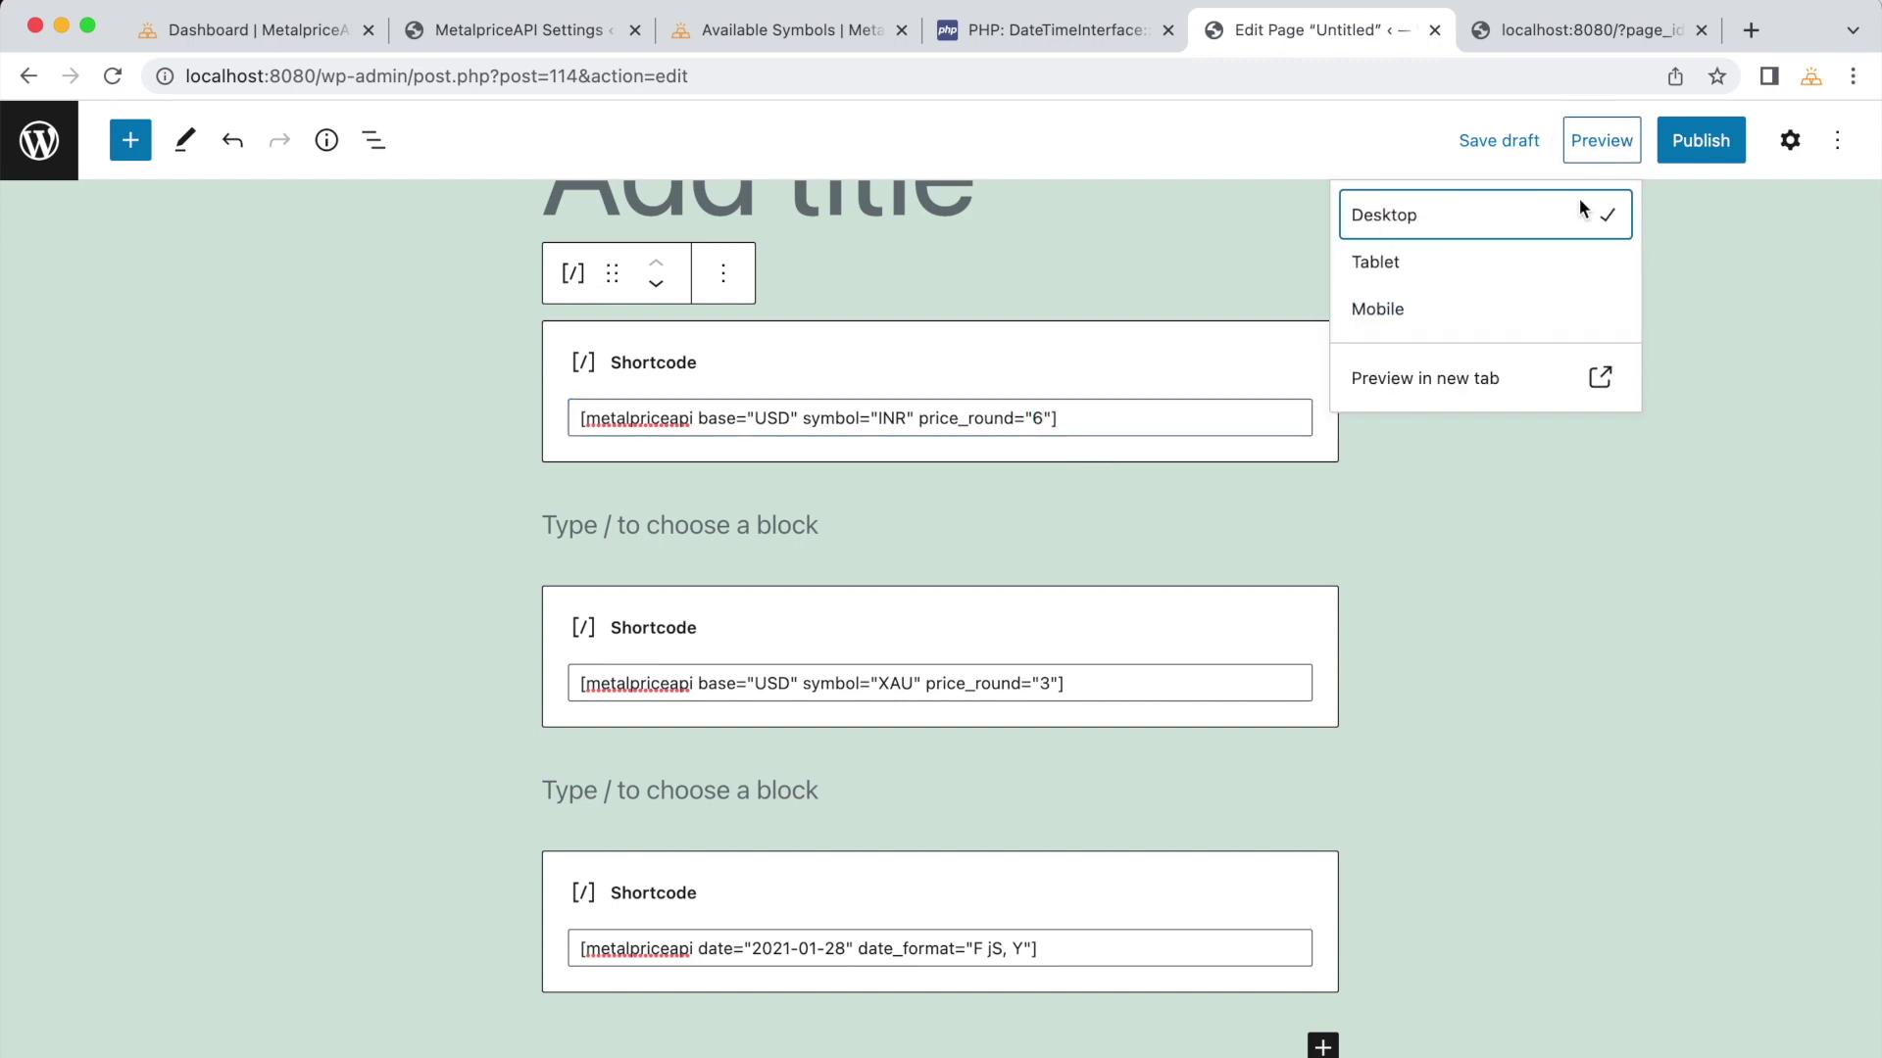
click(1512, 392)
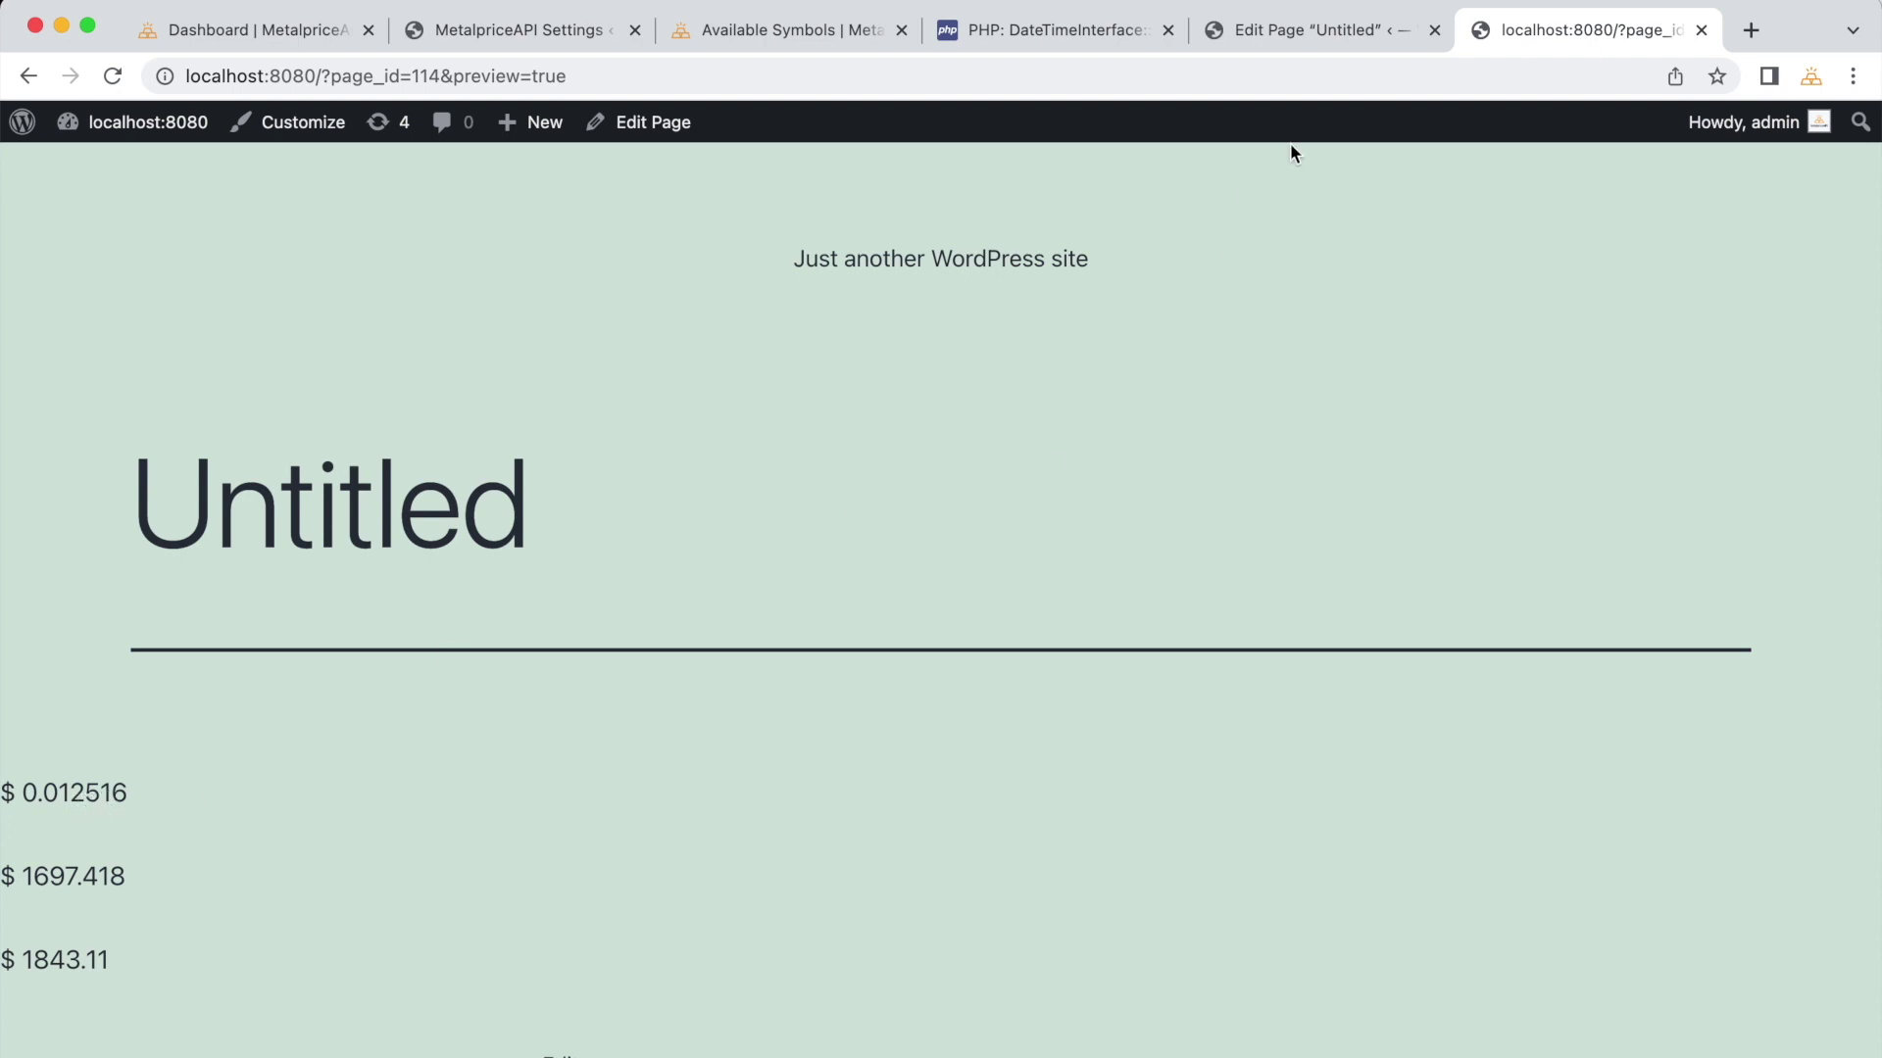
click(1282, 37)
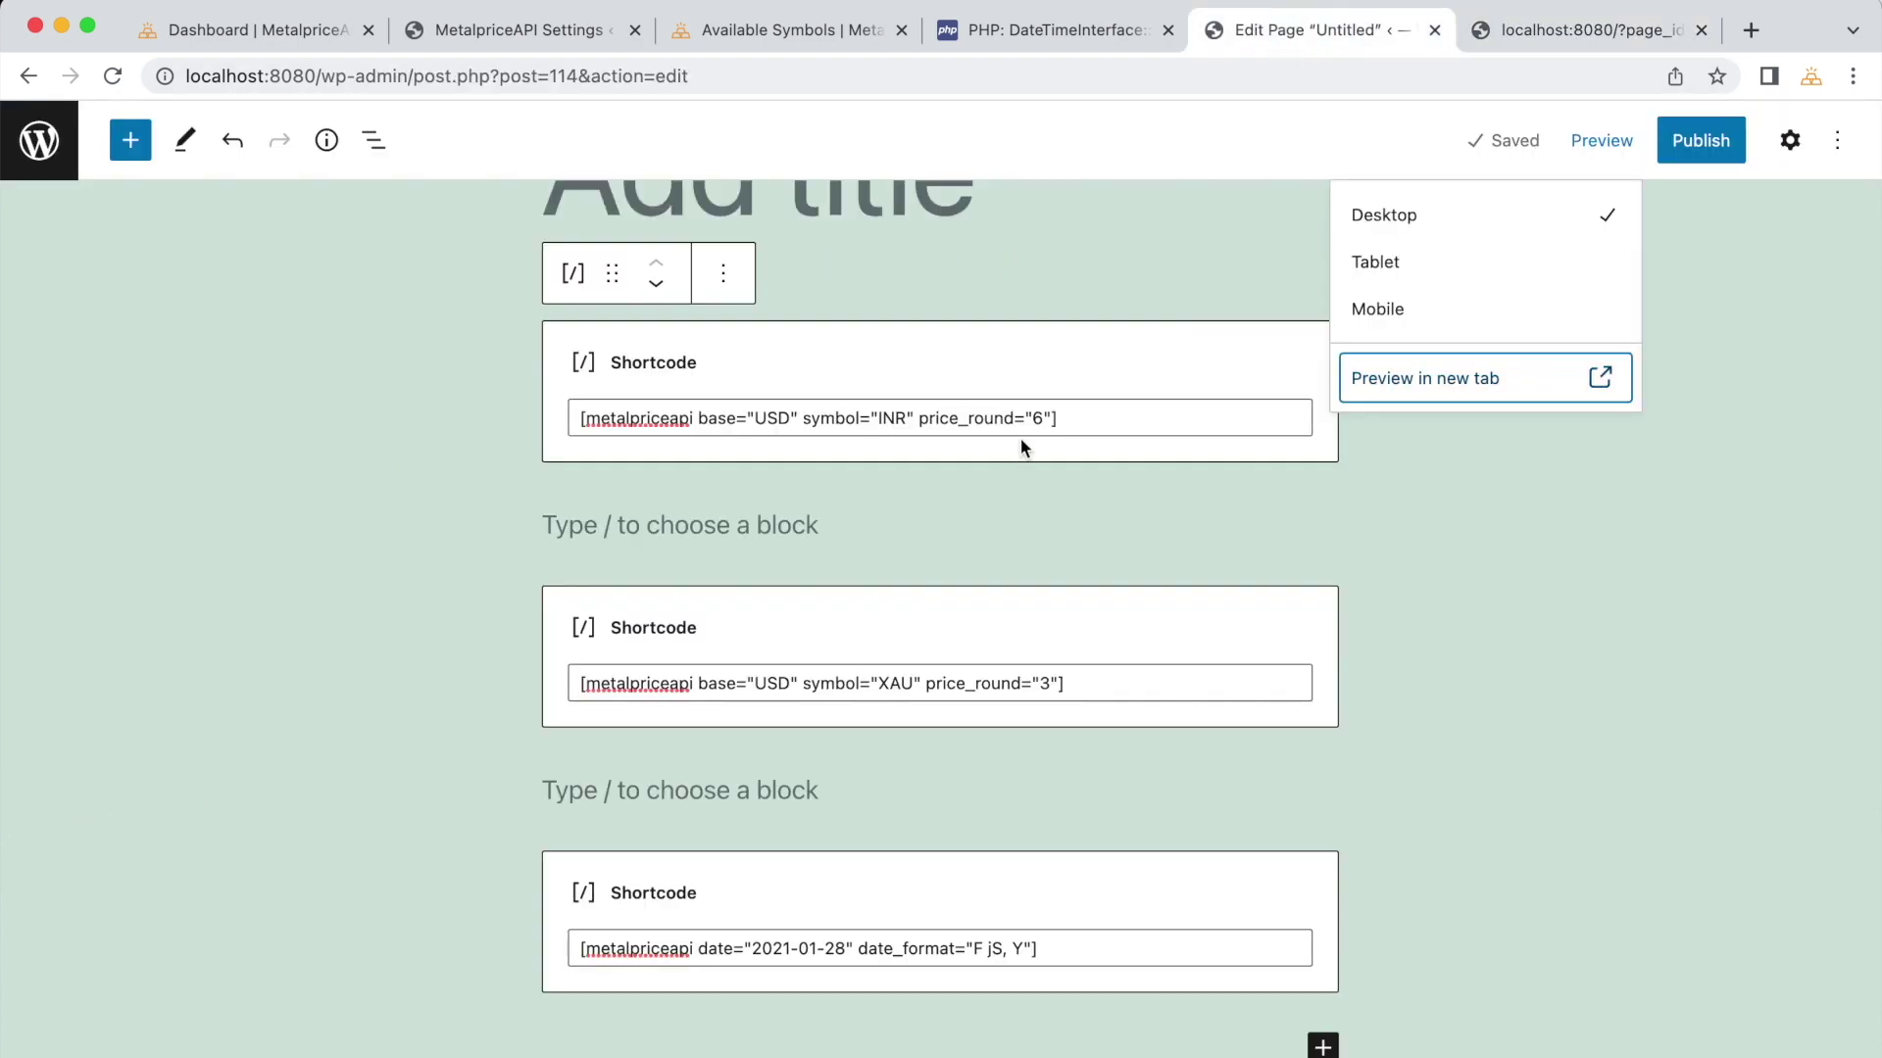
Step: Change the first shortcode to base="INR" symbol="USD" and preview it showing ₹ 79.890007
click(903, 419)
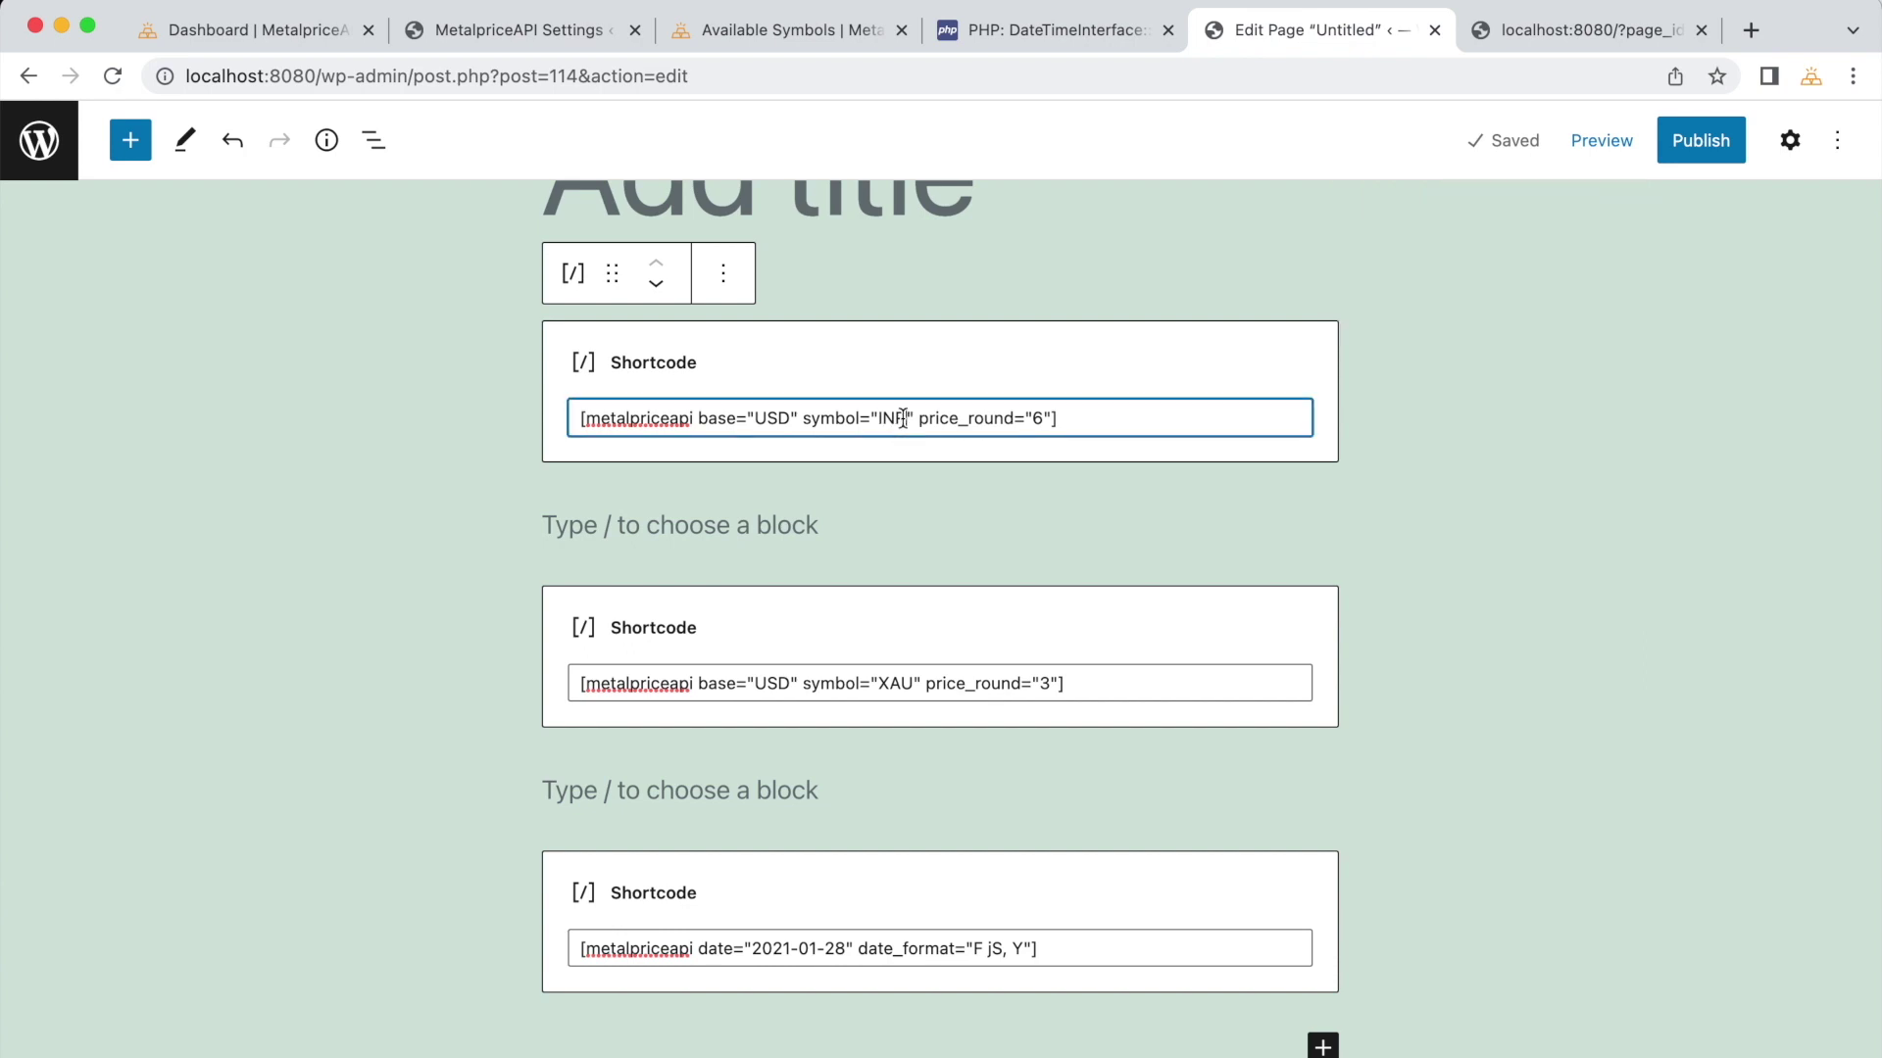
double_click(770, 418)
text(INR)
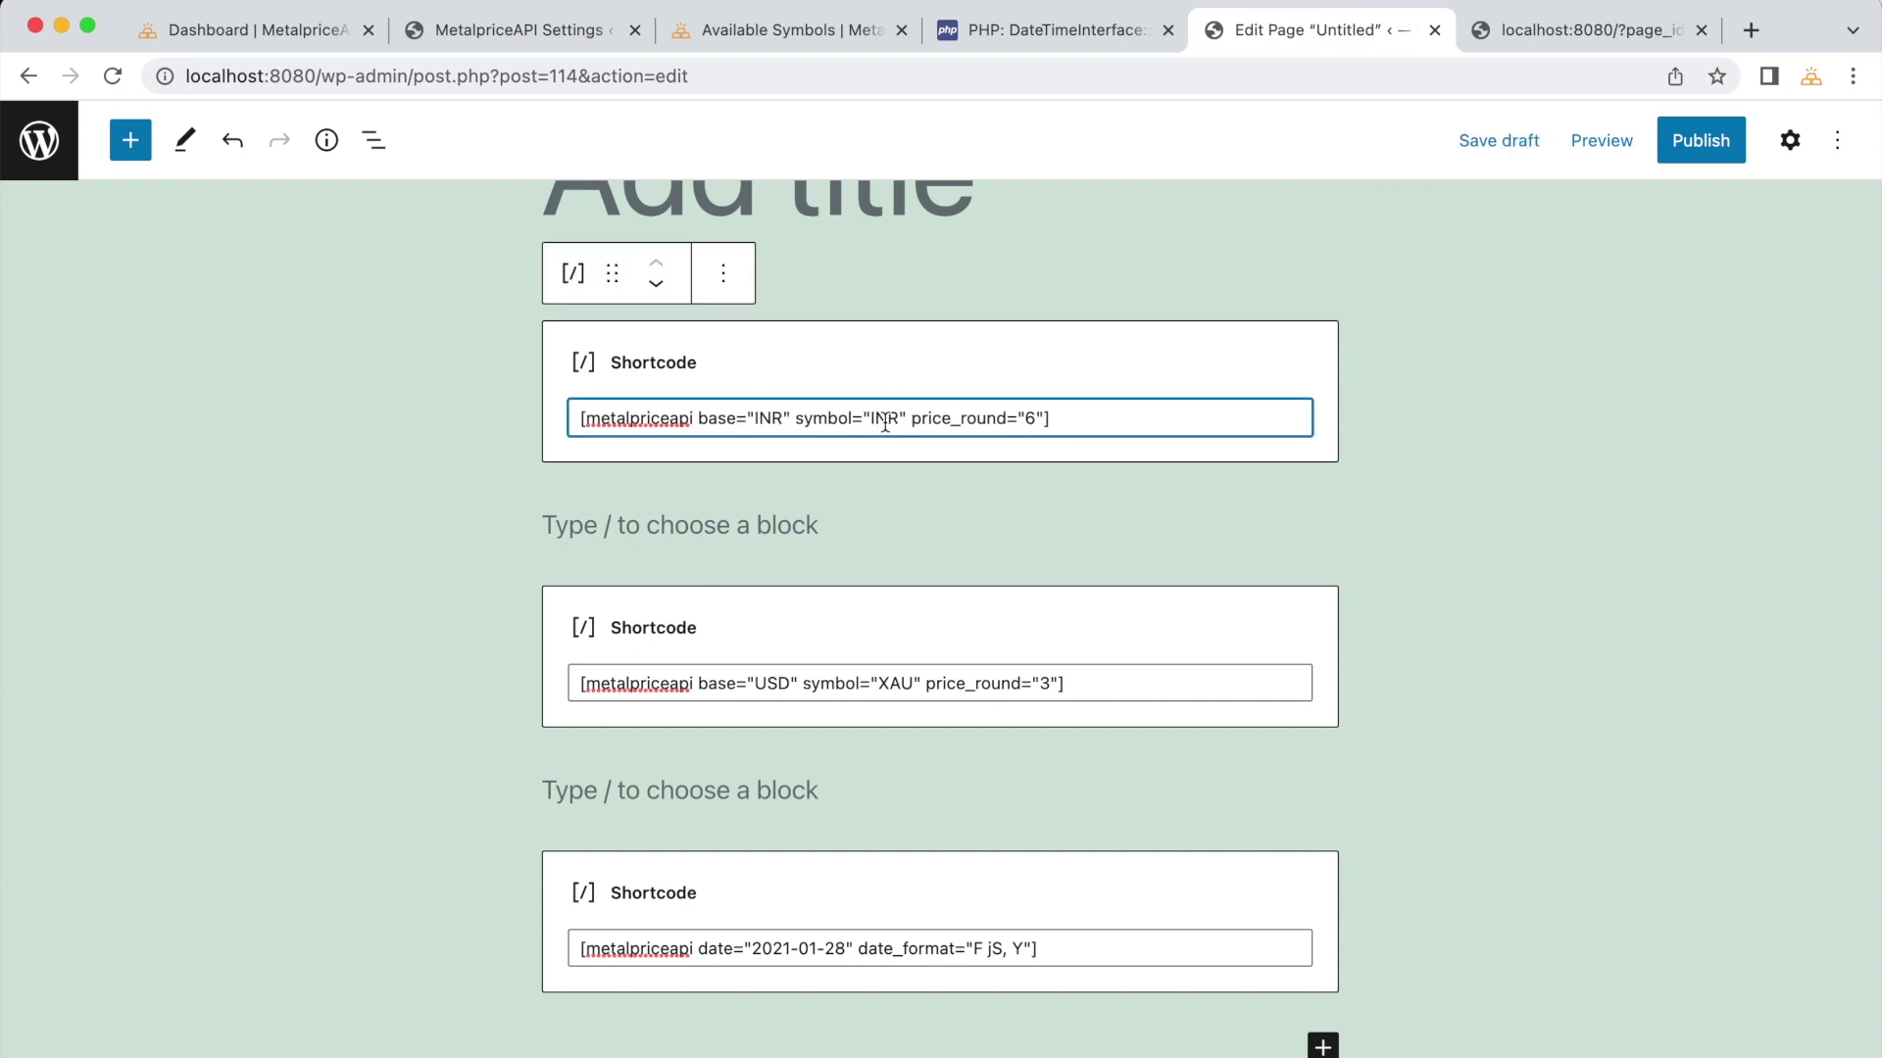
double_click(885, 419)
text(USD)
click(1588, 141)
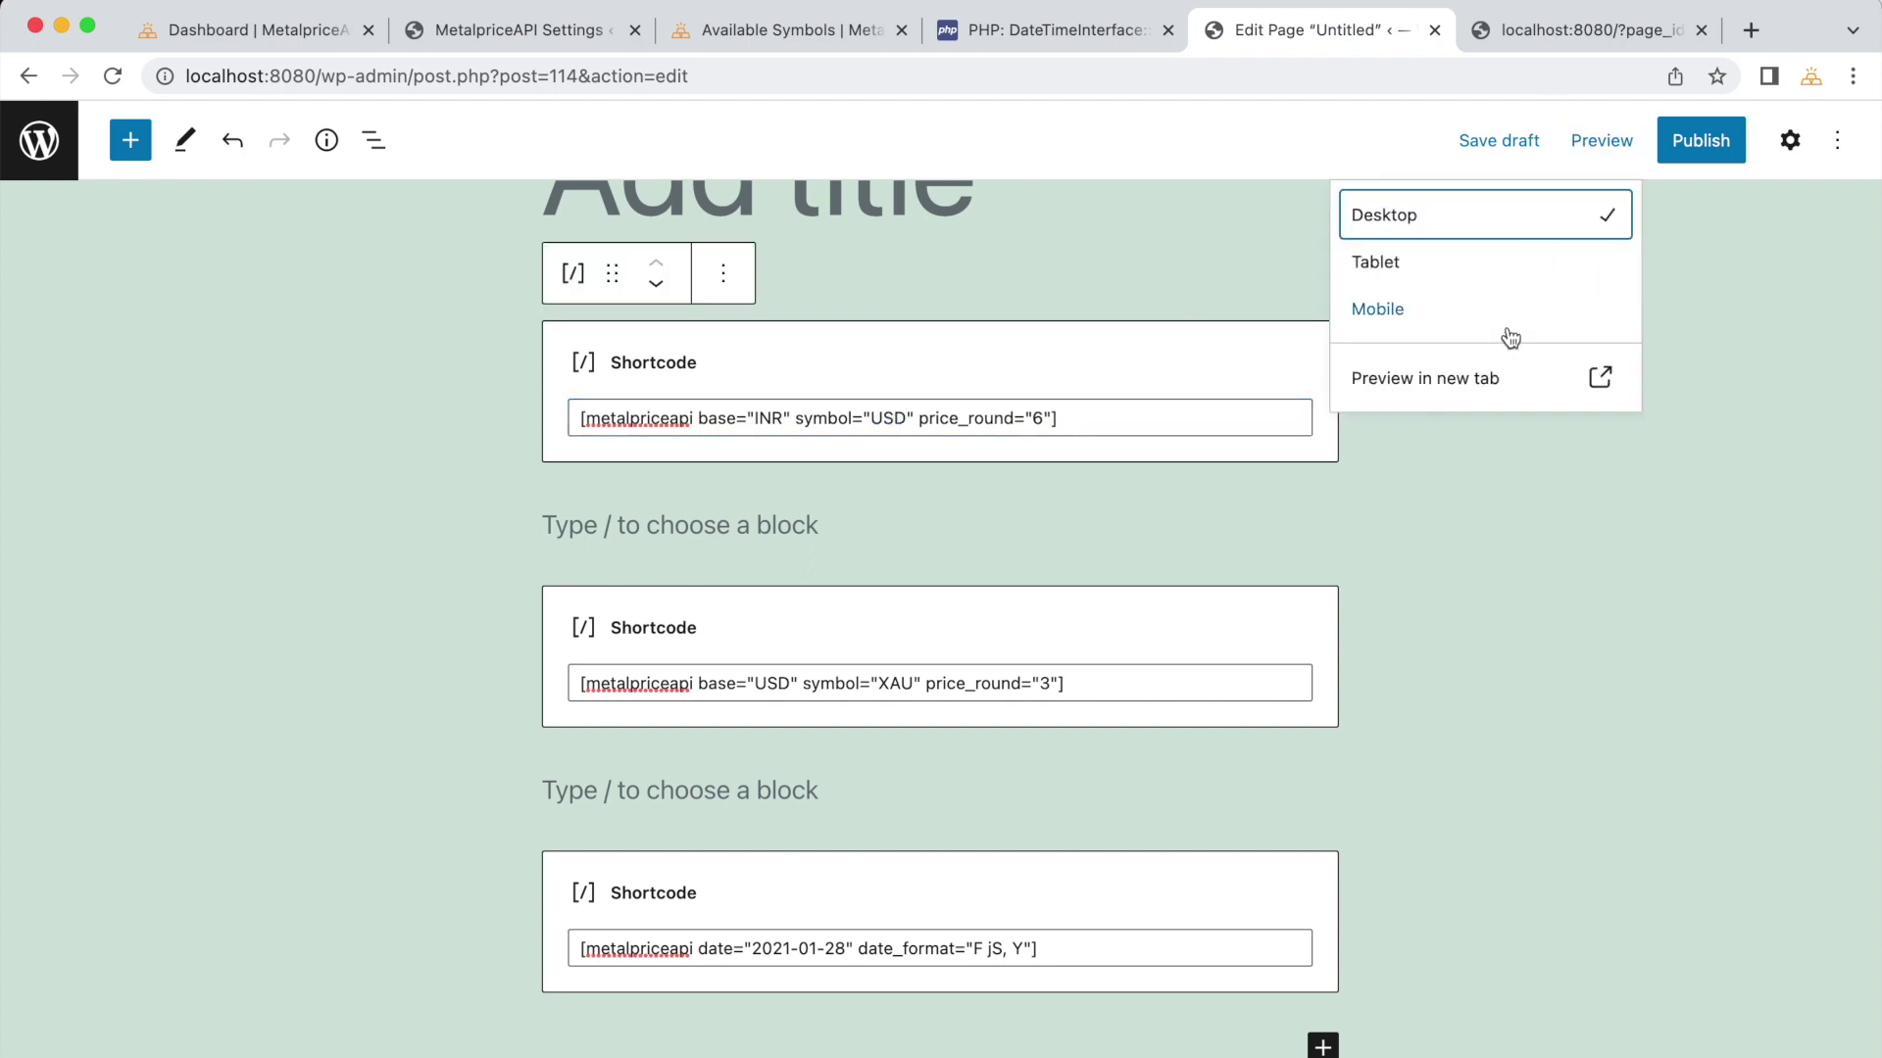
click(1470, 381)
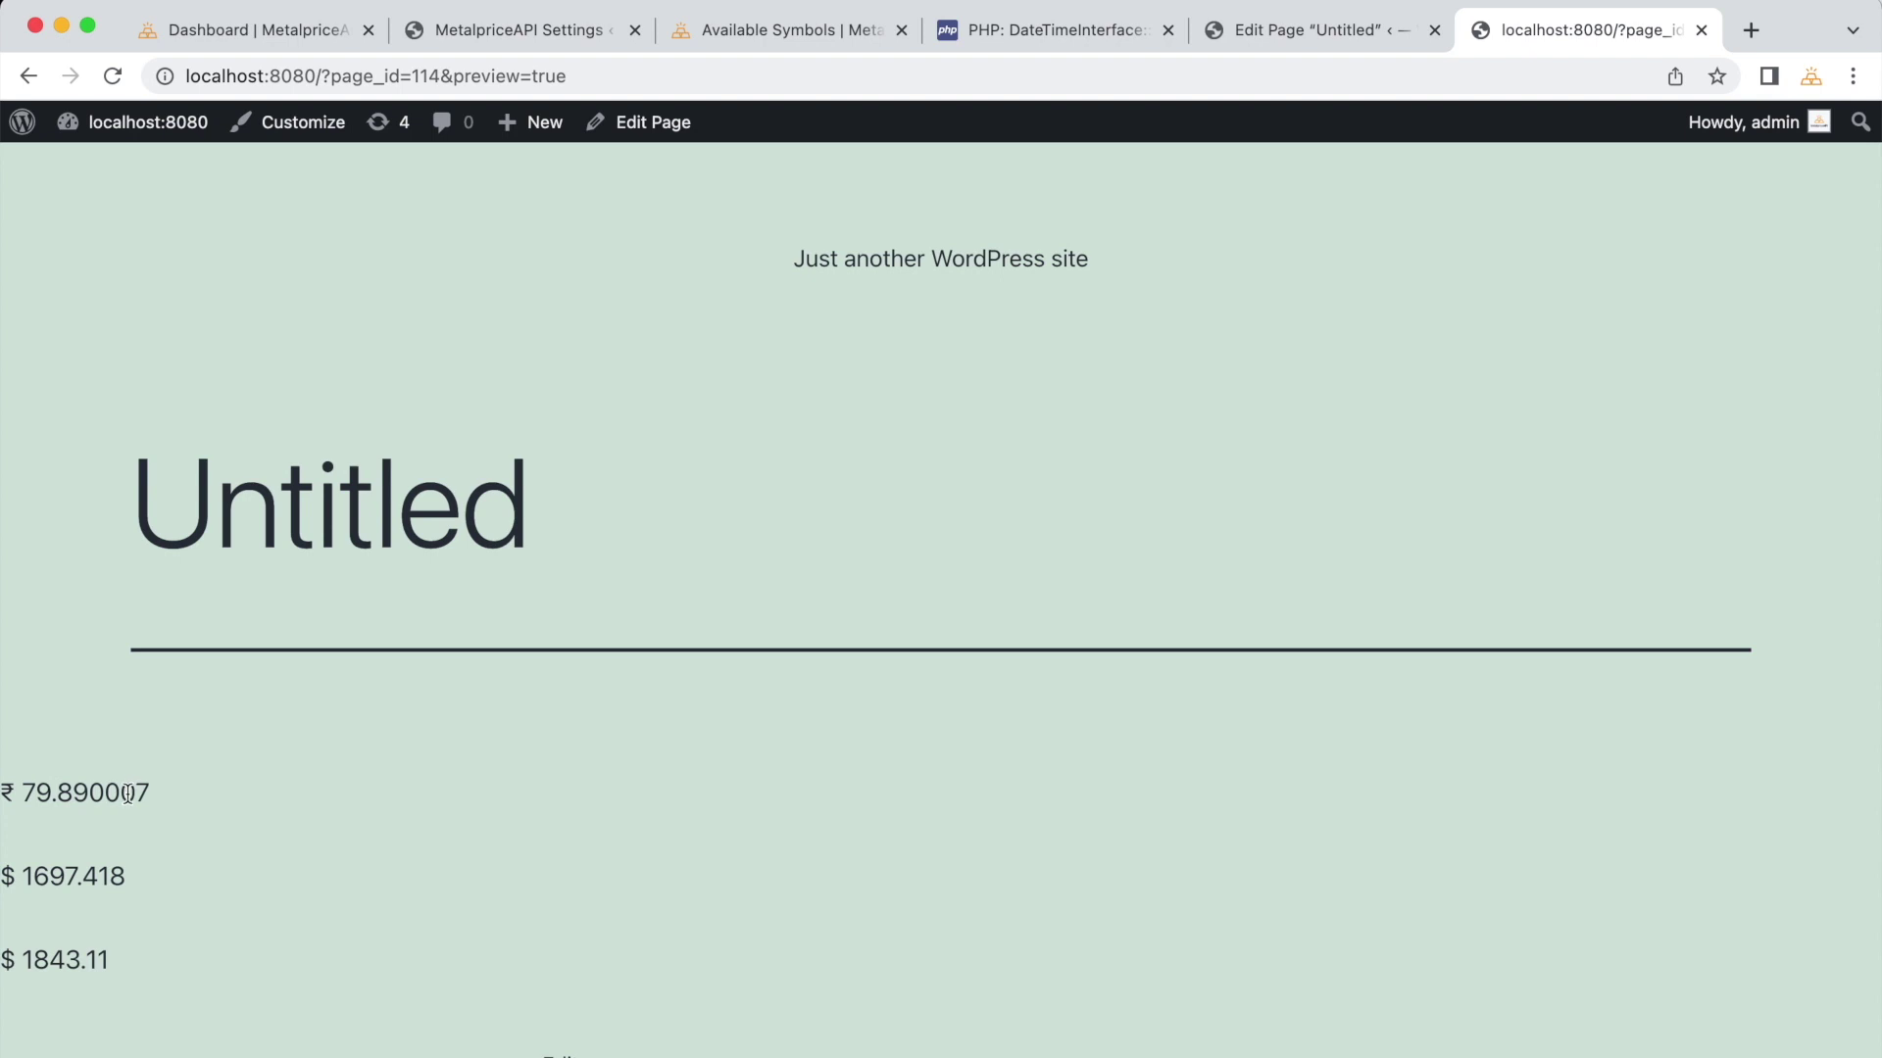
Step: Add date="2021-01-28" to the first shortcode and preview the historical rate ₹ 72.936375
click(1252, 45)
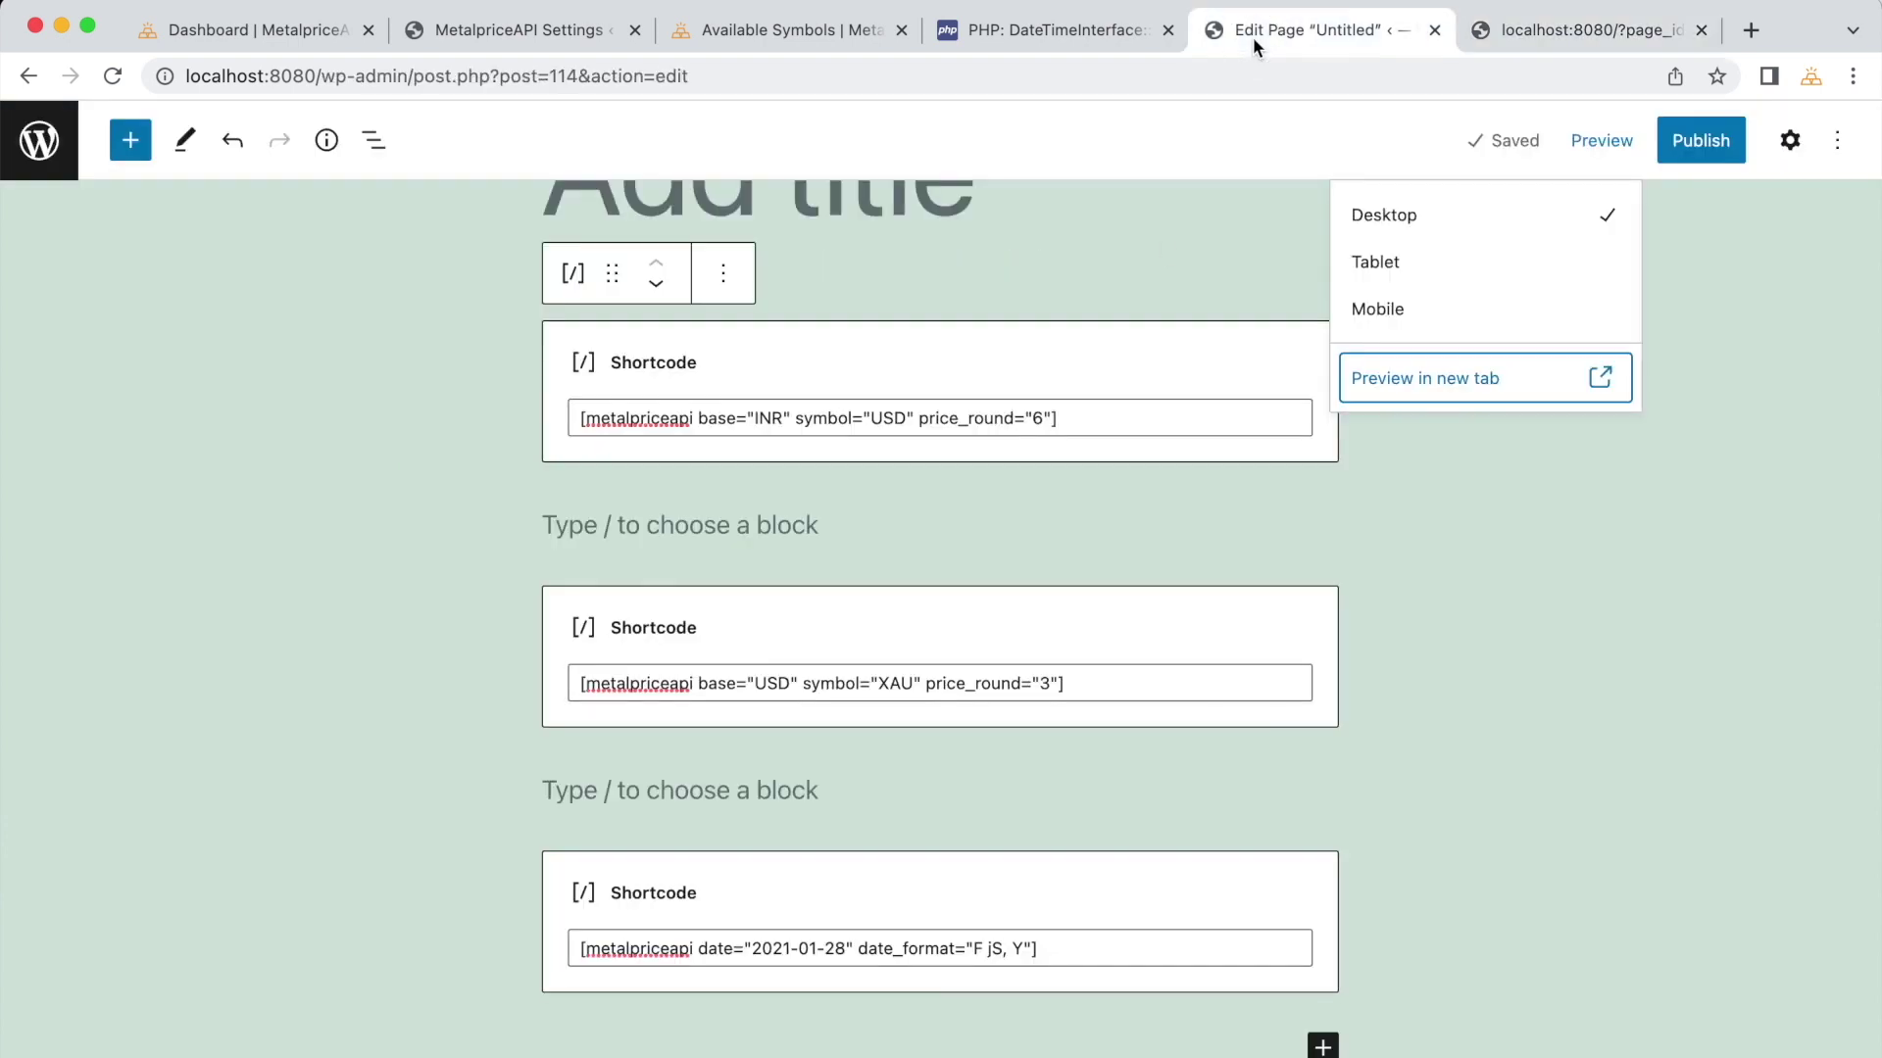
click(1069, 410)
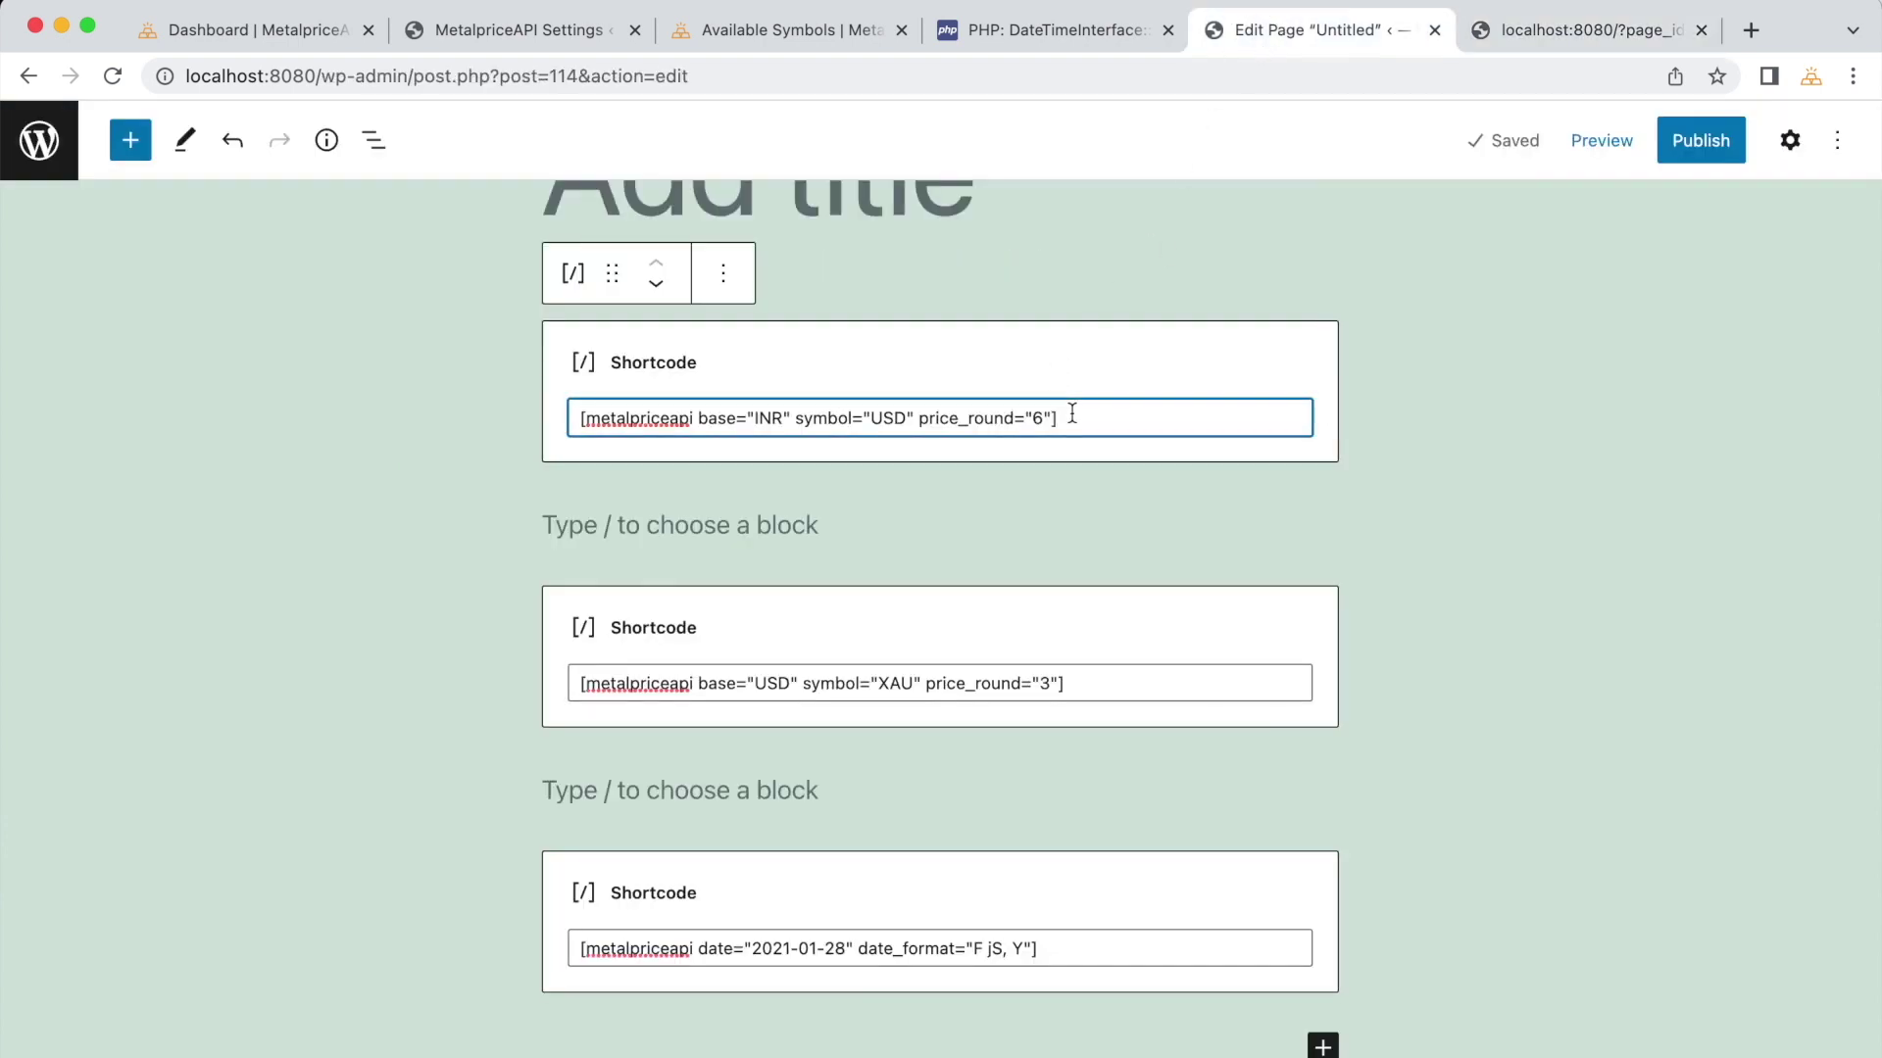
key(Left)
text(date=)
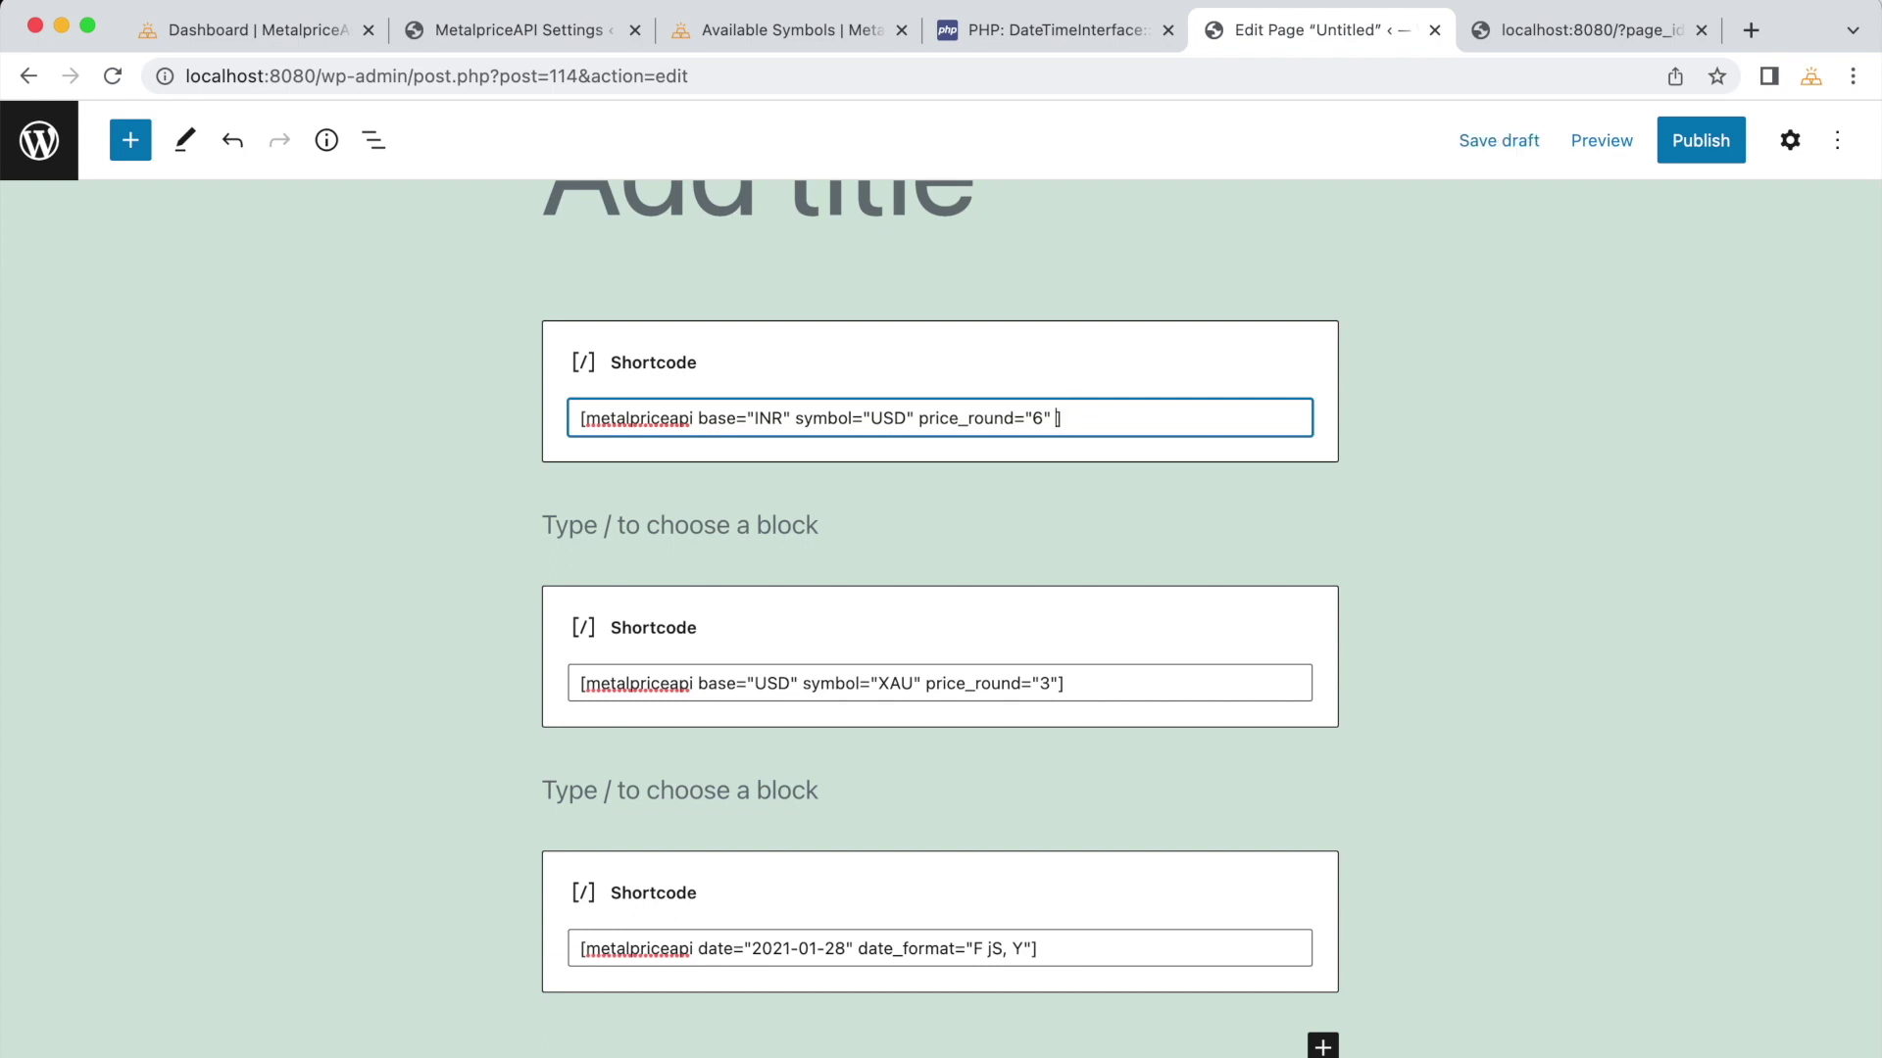
text("2021-01-28)
click(1602, 140)
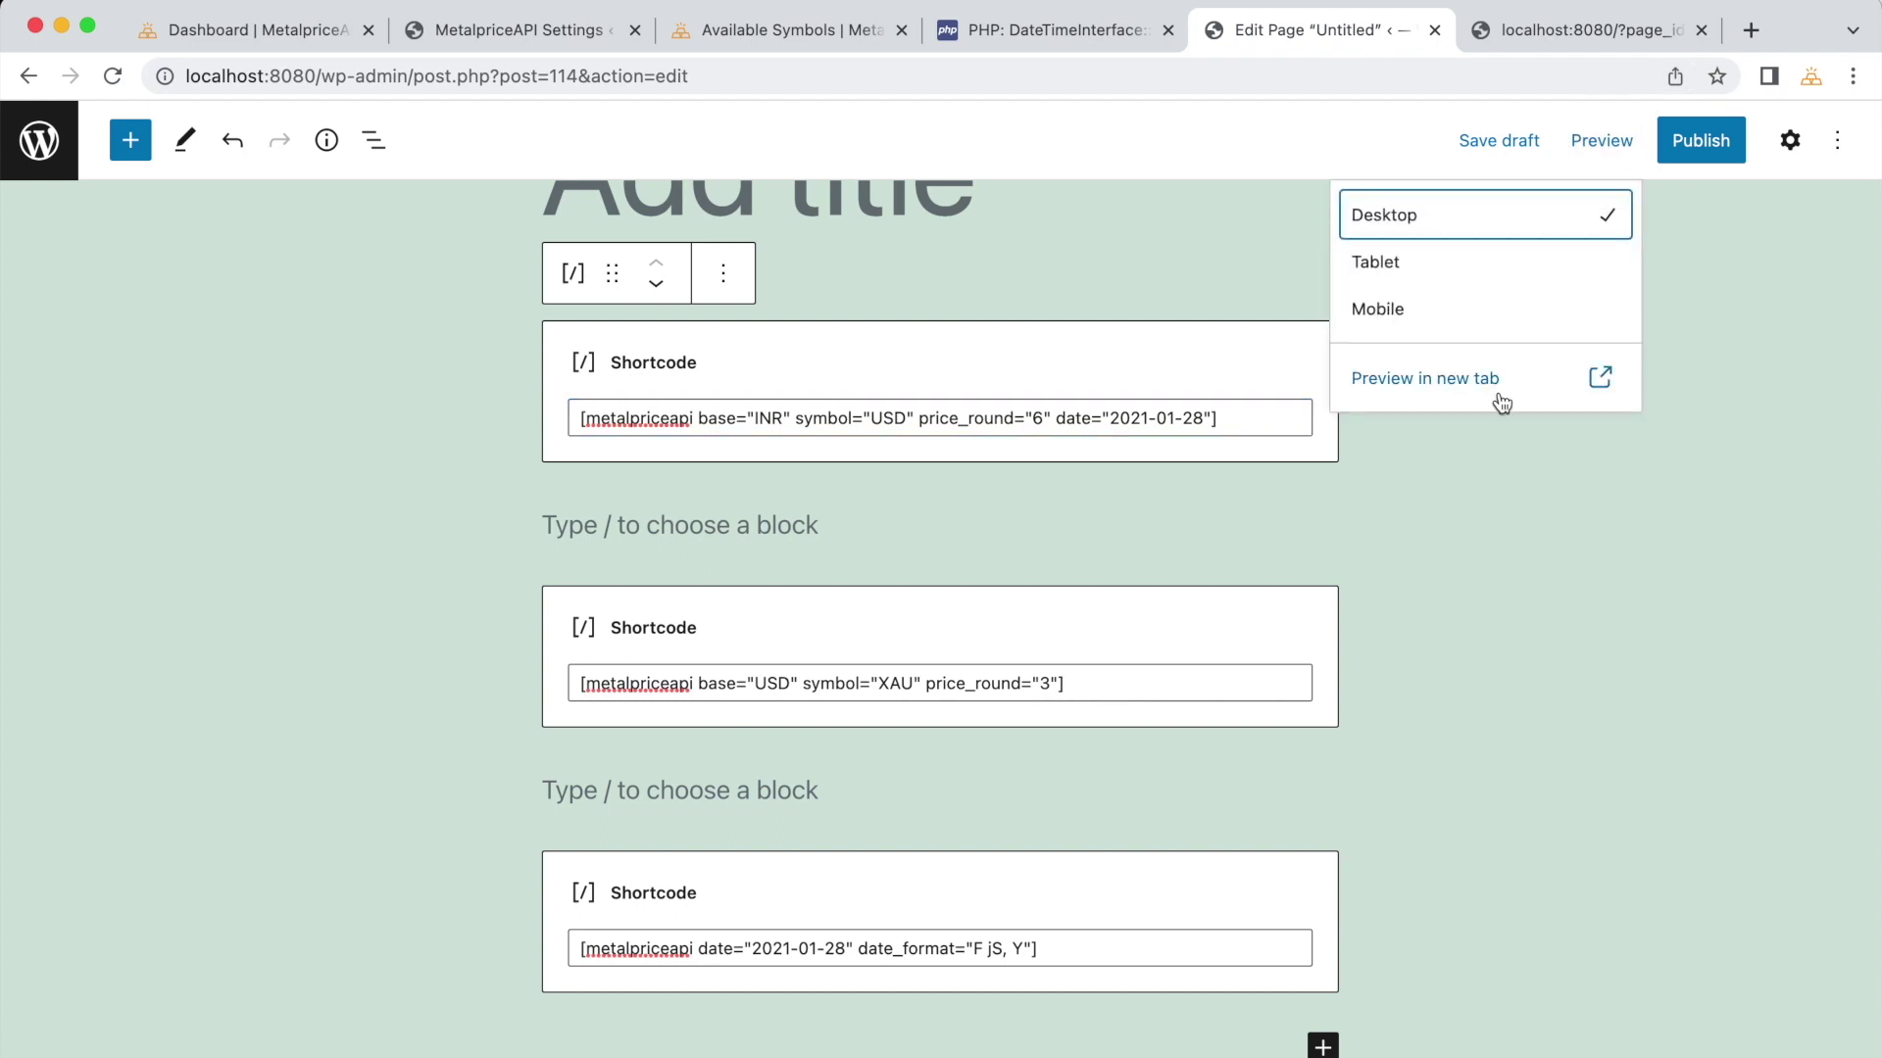
click(1497, 398)
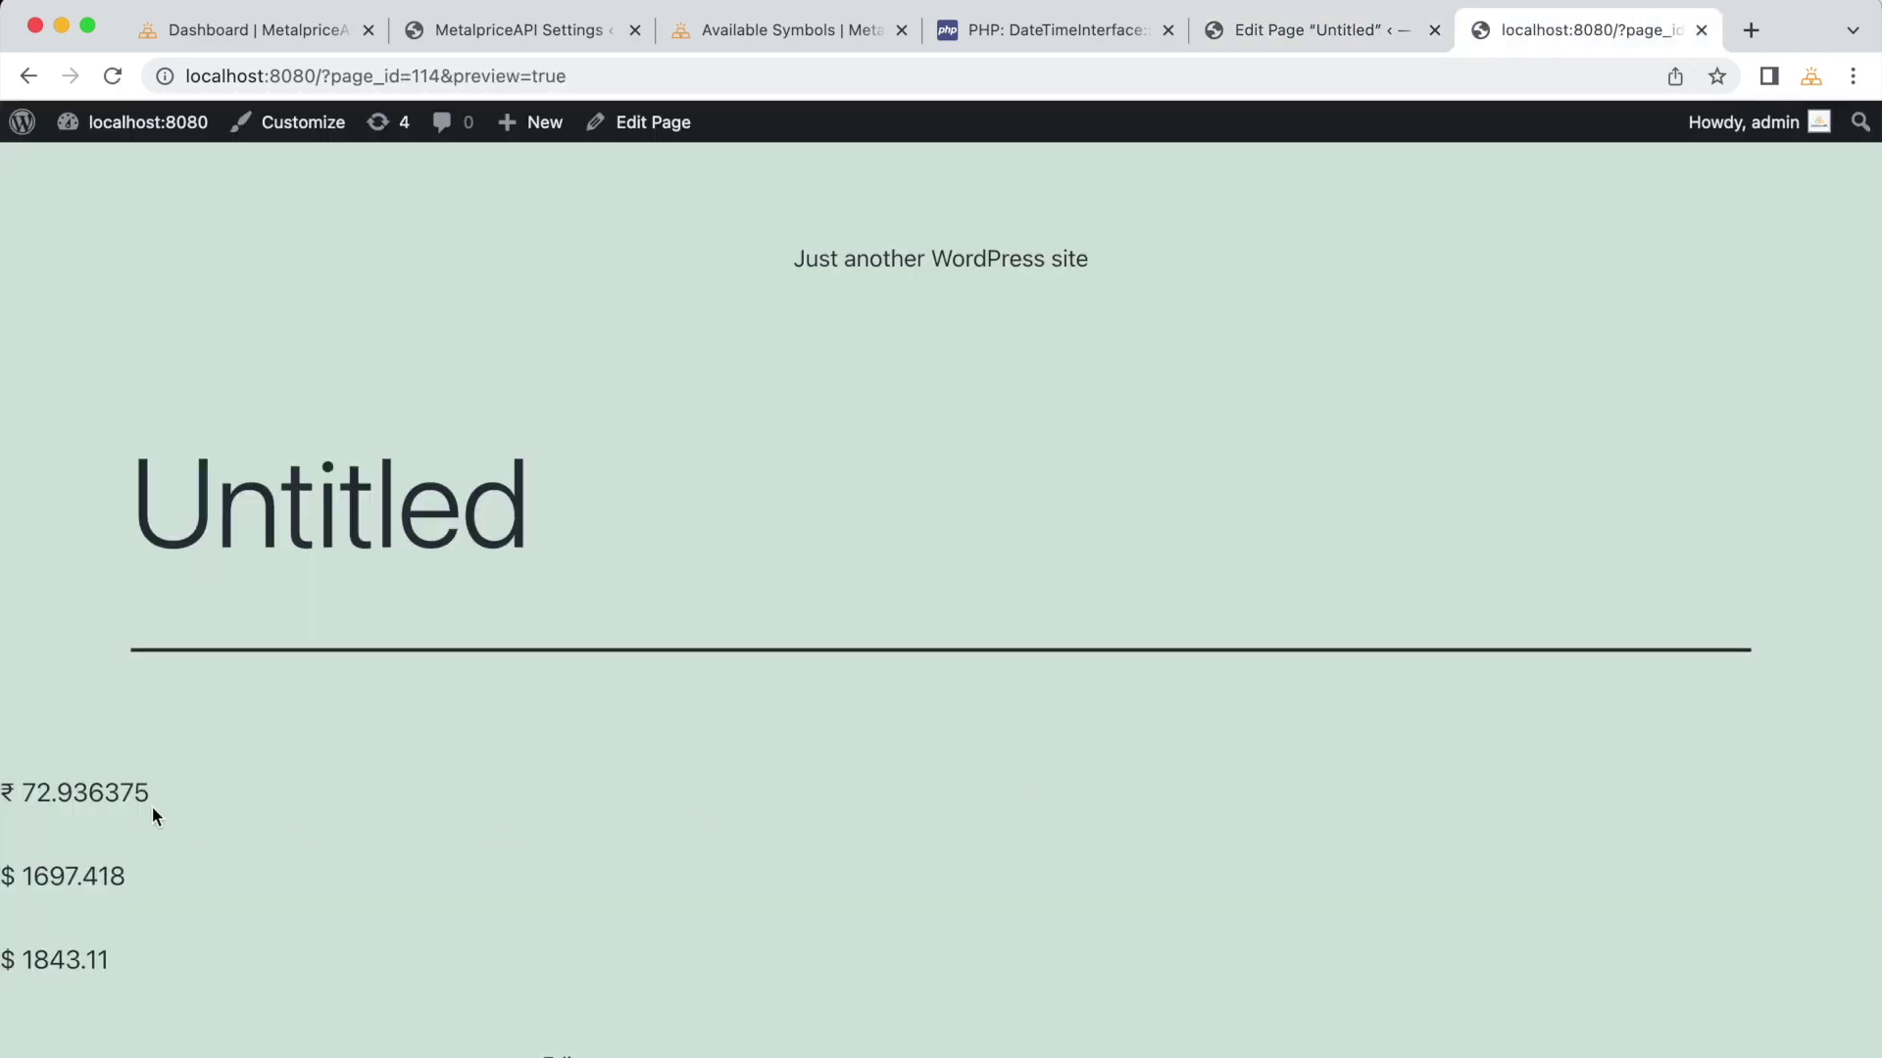
drag(151, 807, 2, 799)
click(316, 807)
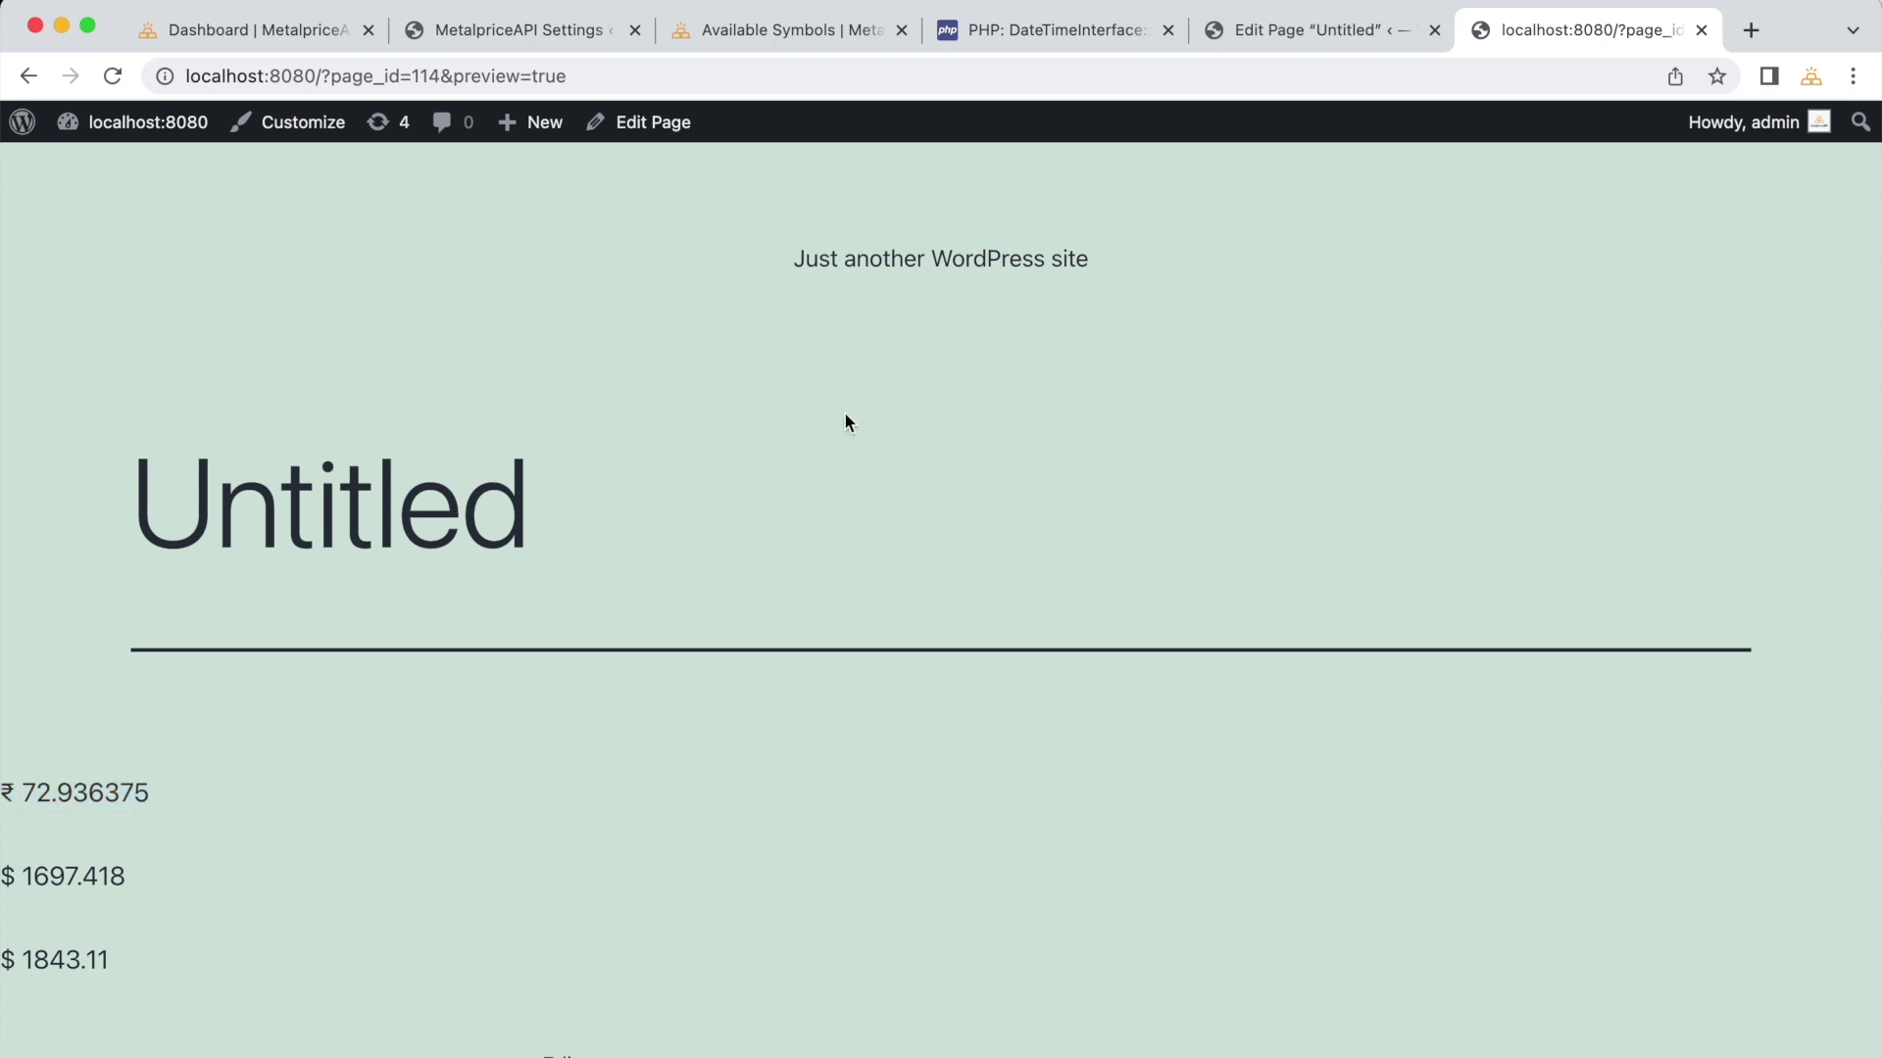